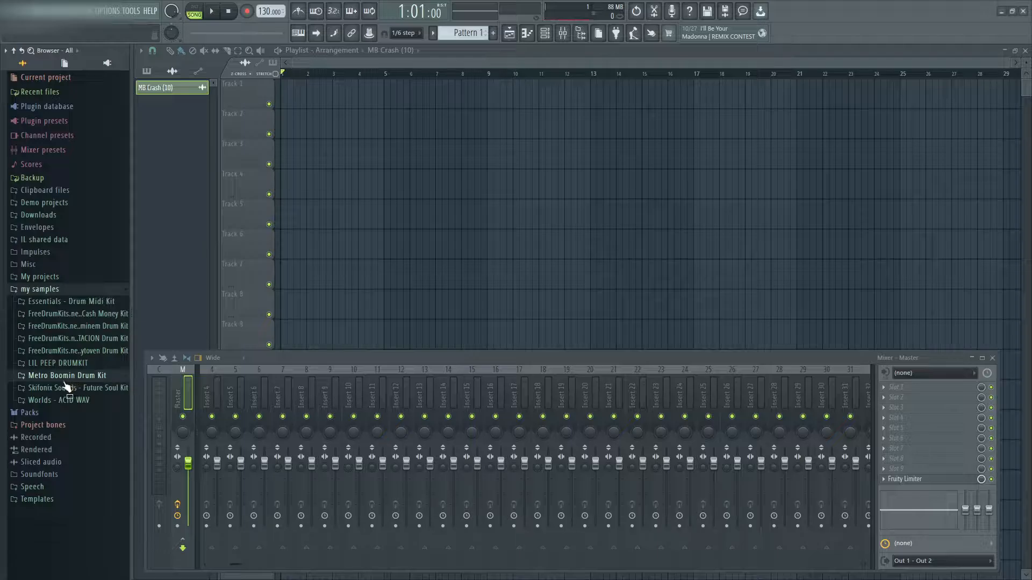
- Expand the Metro Boomin Drum Kit sample folder and show the channel rack
{"action": "left_click", "coordinate": [65, 377]}
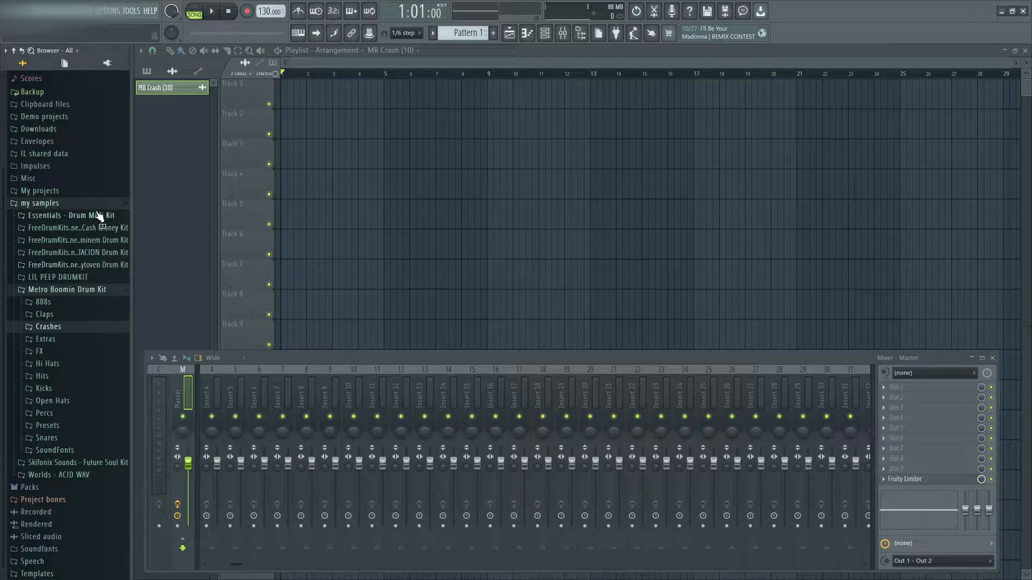
{"action": "left_click_drag", "start_coordinate": [232, 567], "coordinate": [212, 566]}
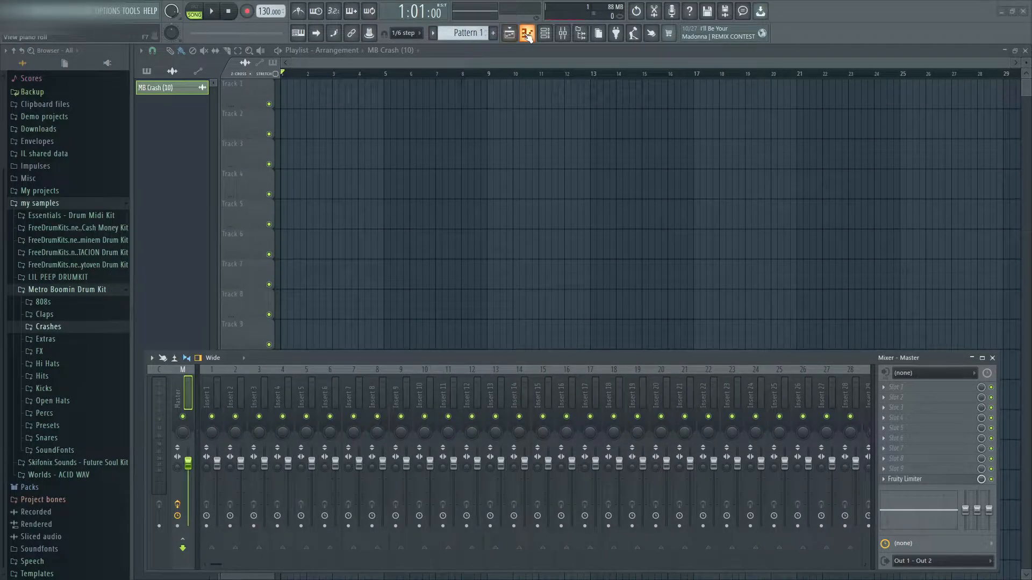
{"action": "left_click", "coordinate": [545, 33]}
{"action": "left_click_drag", "start_coordinate": [447, 269], "coordinate": [458, 304]}
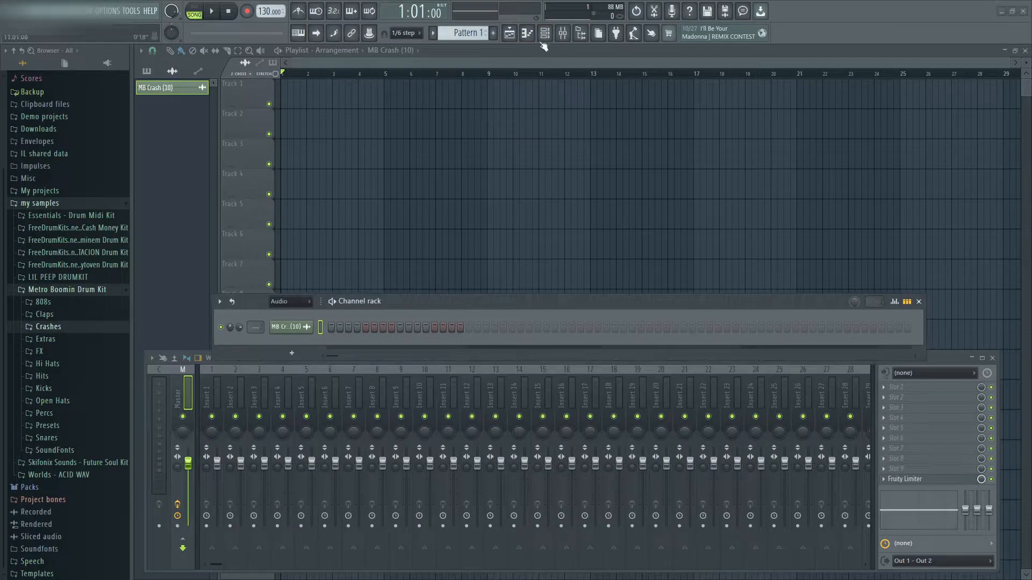
- Delete the MB Crash, Snare, Hat and Clap channels from the channel rack
{"action": "right_click", "coordinate": [307, 330]}
{"action": "left_click", "coordinate": [354, 444]}
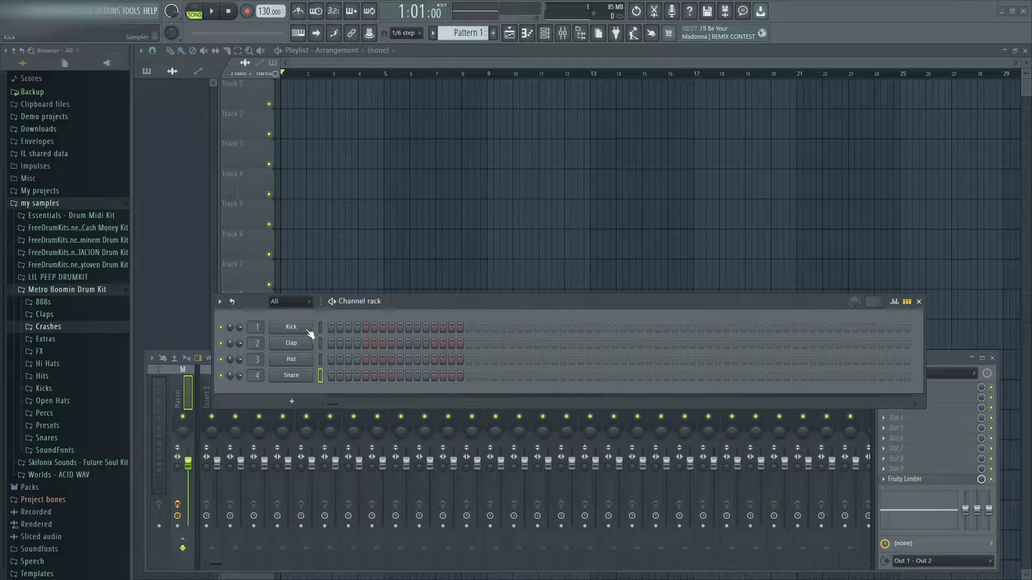
{"action": "right_click", "coordinate": [296, 380]}
{"action": "left_click", "coordinate": [348, 487]}
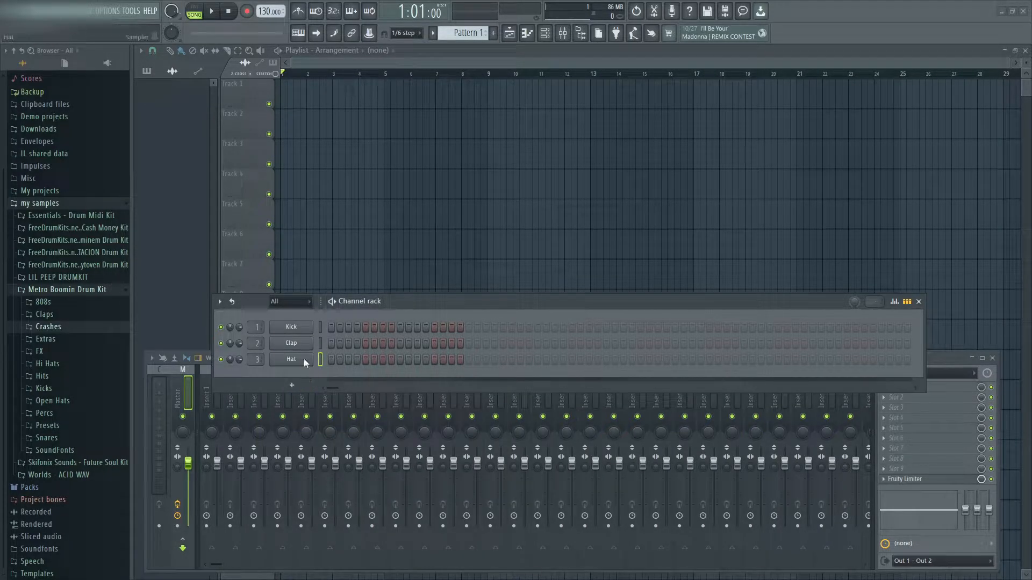
{"action": "right_click", "coordinate": [304, 359]}
{"action": "left_click", "coordinate": [370, 472]}
{"action": "right_click", "coordinate": [304, 340]}
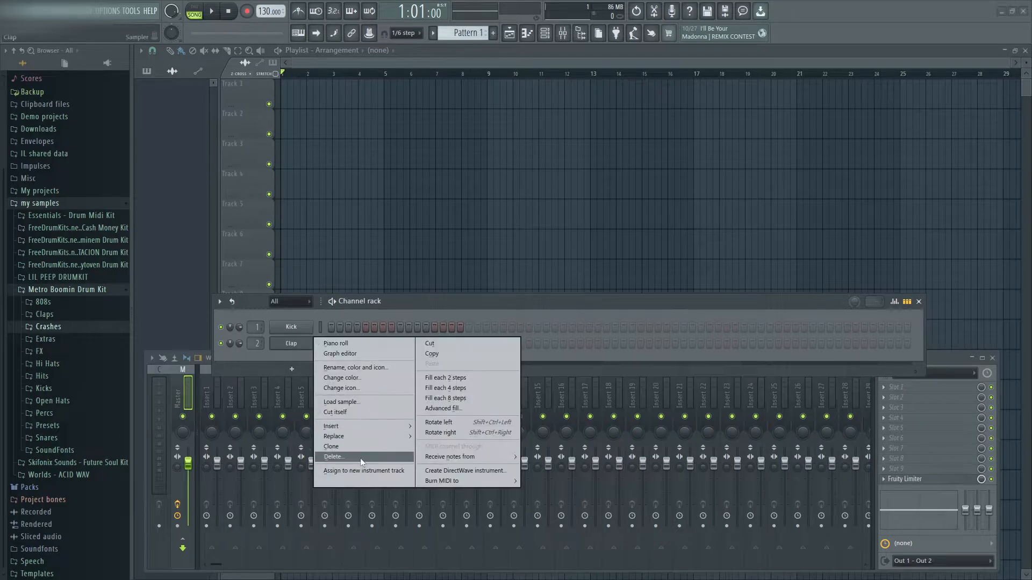
{"action": "left_click", "coordinate": [360, 457]}
- Replace the Kick channel's instrument with the Sytrus synthesizer
{"action": "left_click", "coordinate": [293, 328]}
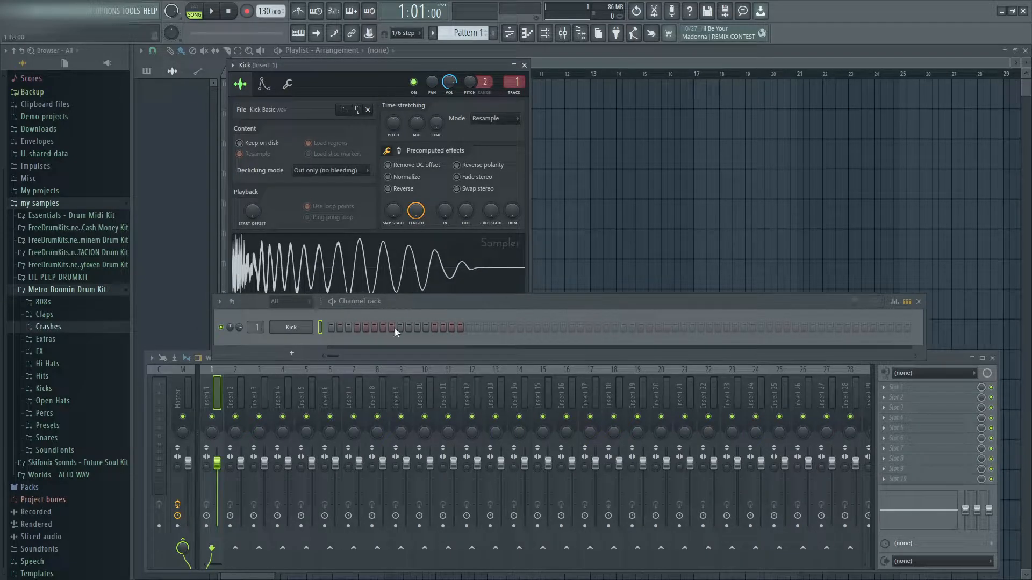
{"action": "left_click", "coordinate": [331, 328]}
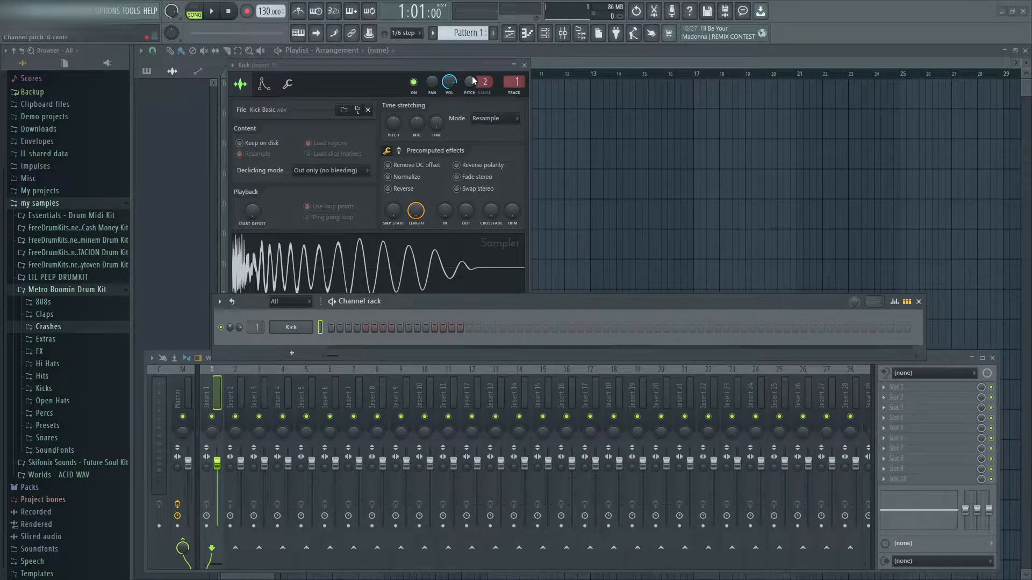
{"action": "right_click", "coordinate": [291, 328]}
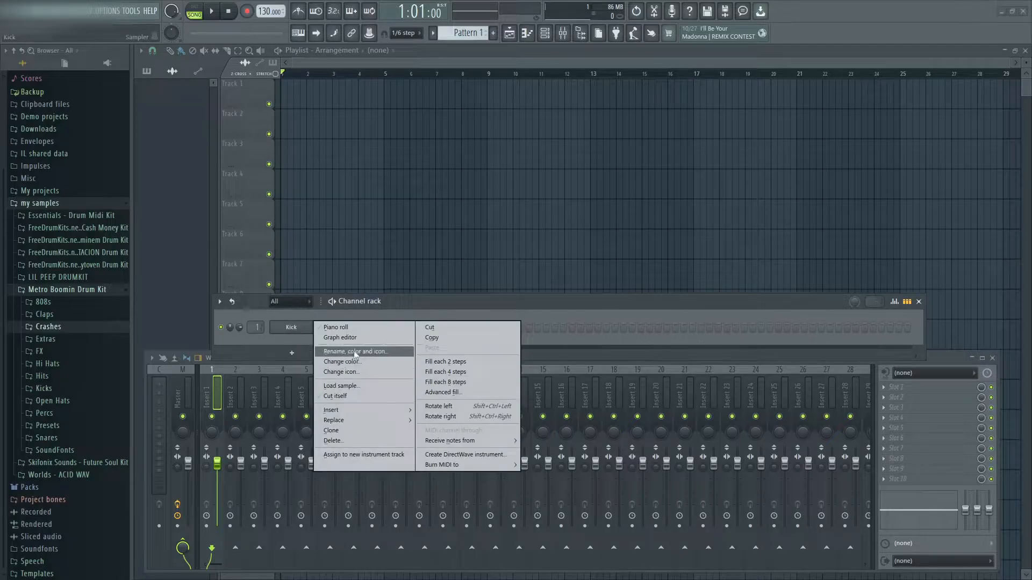
{"action": "mouse_move", "coordinate": [354, 426]}
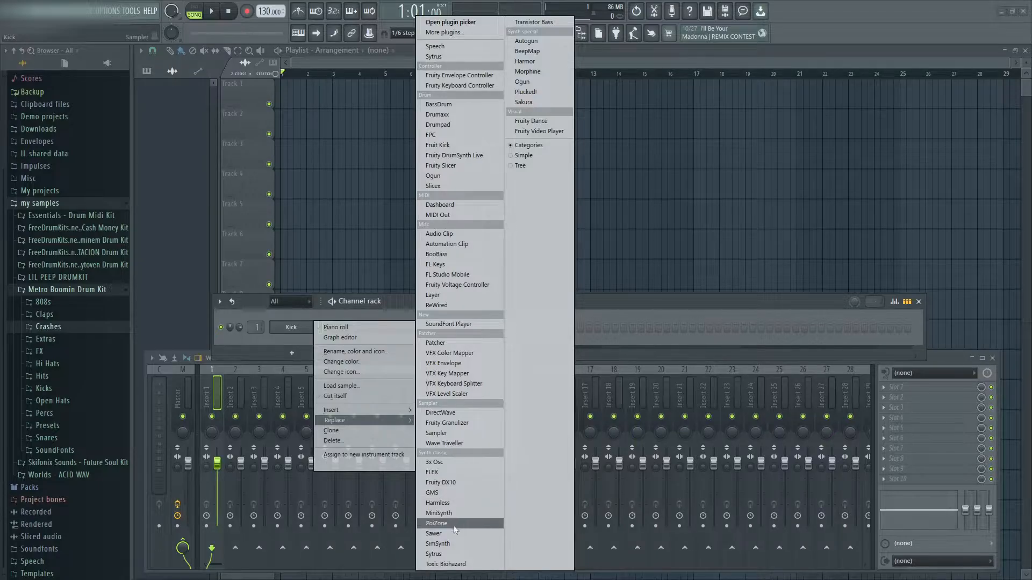
{"action": "left_click", "coordinate": [454, 558]}
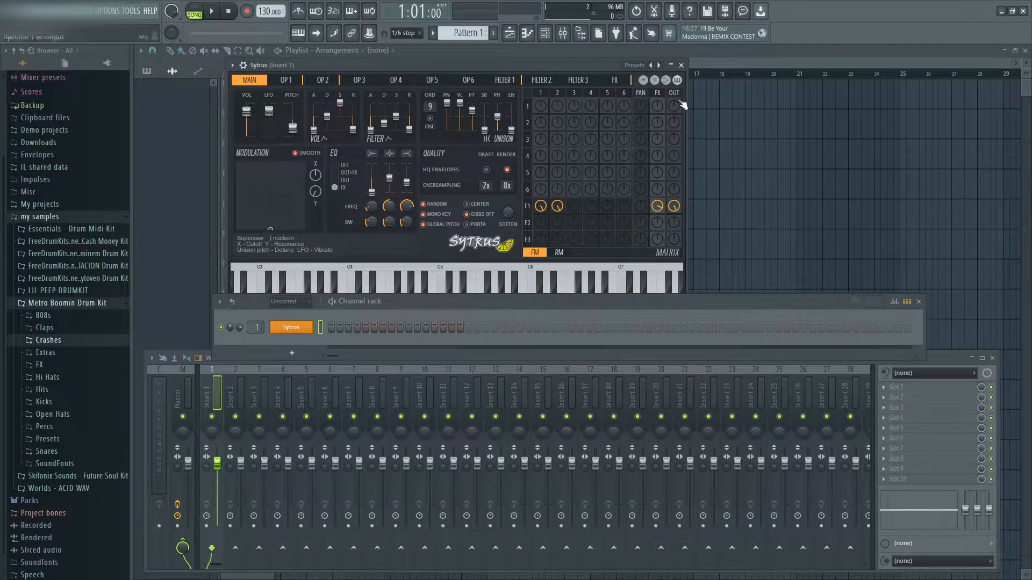
- Load the Realistic 3 piano preset in Sytrus and close the plugin window
{"action": "left_click", "coordinate": [635, 67]}
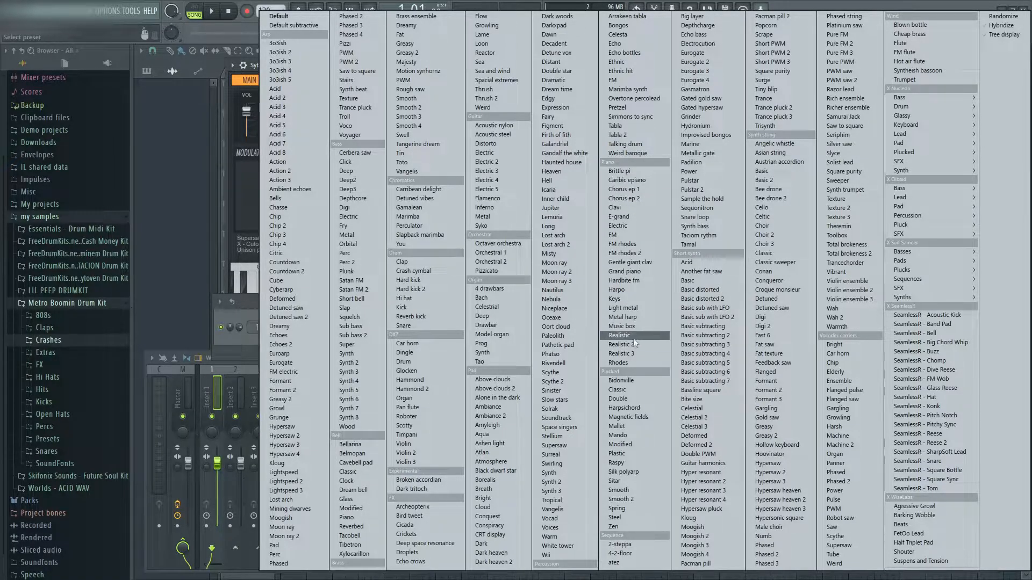
{"action": "left_click", "coordinate": [638, 353]}
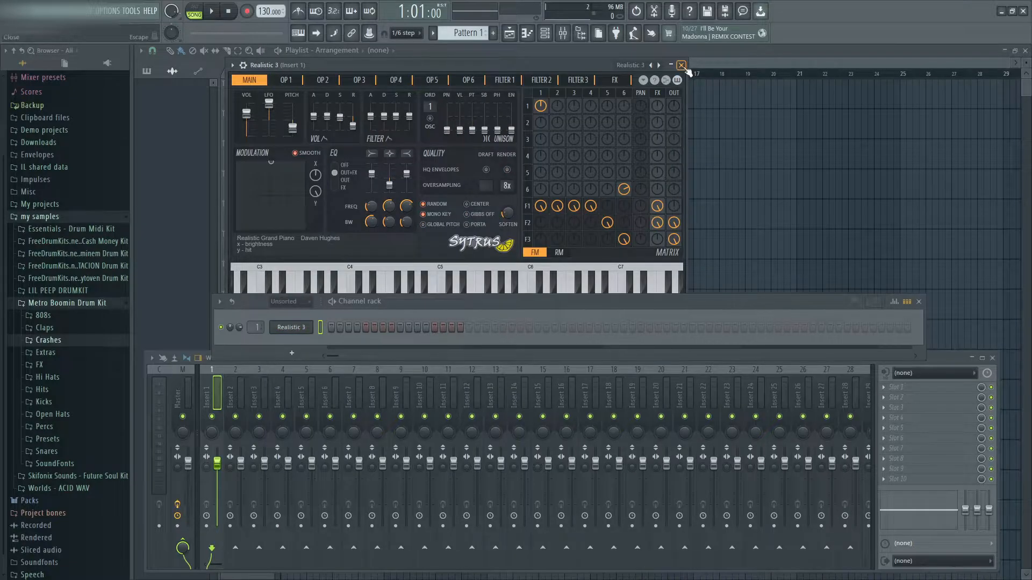
{"action": "left_click", "coordinate": [681, 65]}
- Move the channel rack down over the mixer and open the piano roll for the Realistic 3 channel
{"action": "left_click_drag", "start_coordinate": [446, 302], "coordinate": [499, 407]}
{"action": "right_click", "coordinate": [322, 279]}
{"action": "left_click", "coordinate": [353, 277]}
{"action": "scroll", "coordinate": [492, 235], "scroll_direction": "down", "scroll_amount": 3}
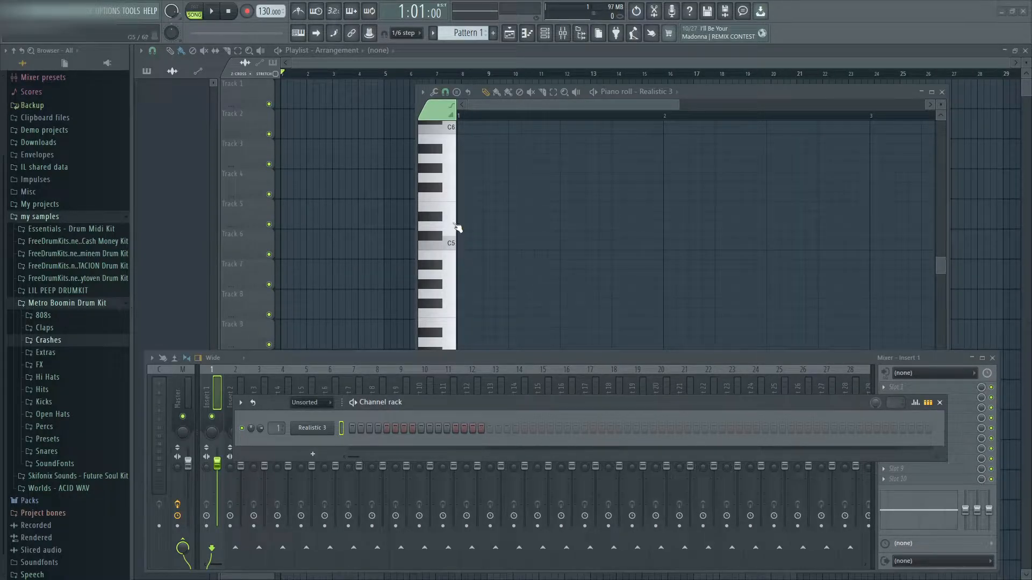
- Draw a one-beat C5 note at the start of bar 1 and set the piano roll snap to 1/2 step
{"action": "left_click", "coordinate": [460, 246]}
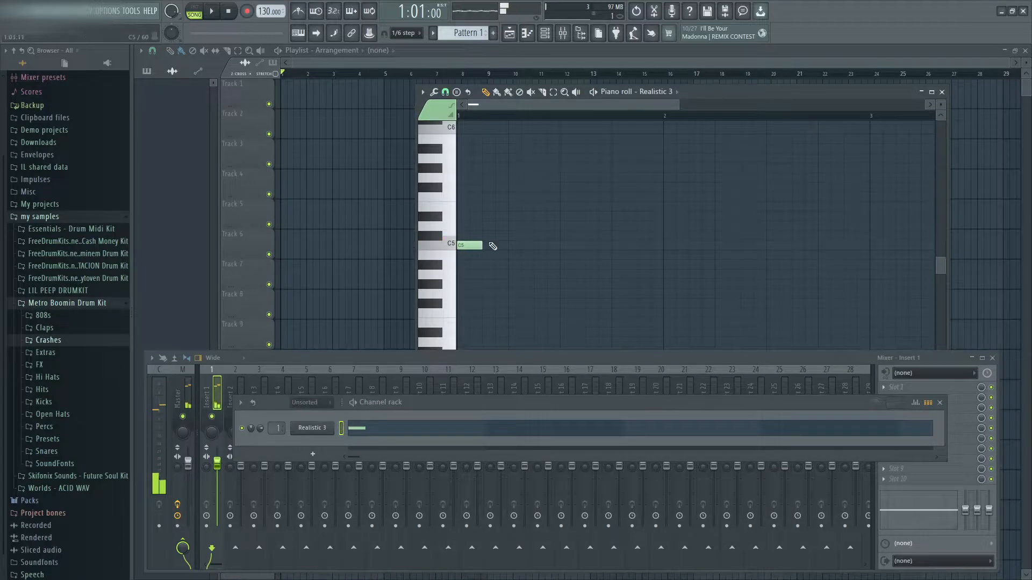
{"action": "left_click_drag", "start_coordinate": [488, 245], "coordinate": [508, 244]}
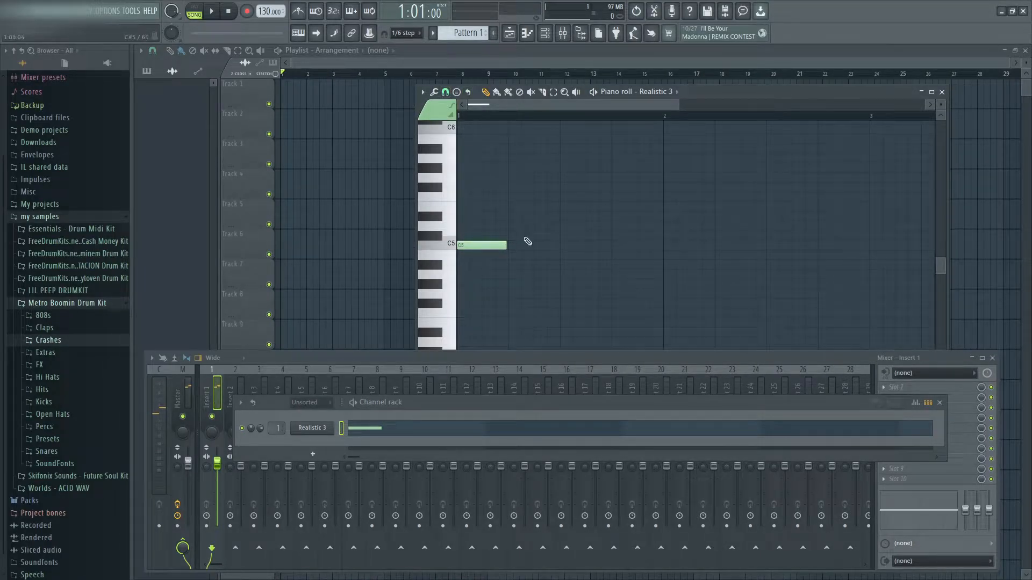
{"action": "scroll", "coordinate": [483, 254], "scroll_direction": "down", "scroll_amount": 3}
{"action": "left_click", "coordinate": [445, 92]}
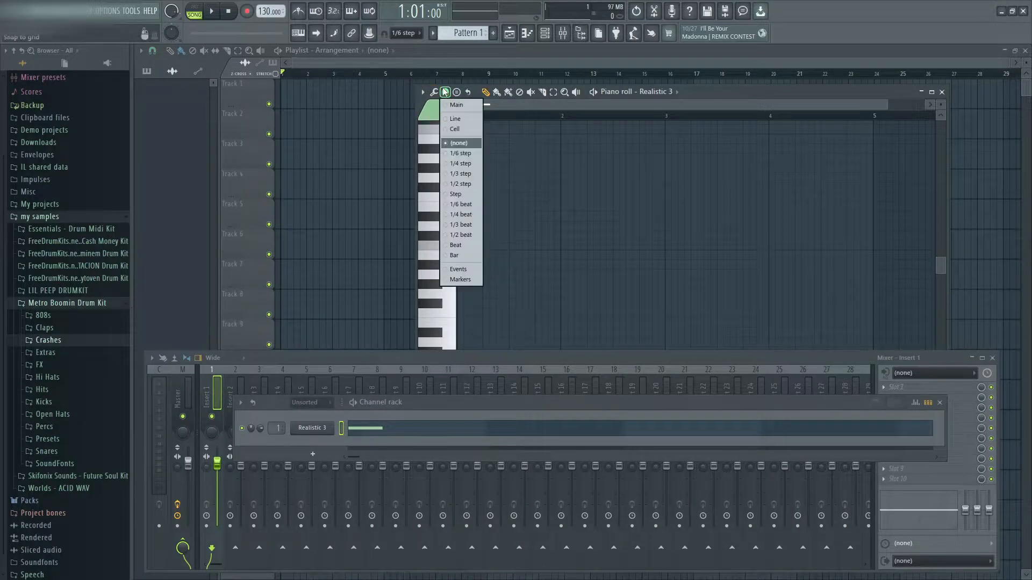
{"action": "left_click", "coordinate": [463, 184]}
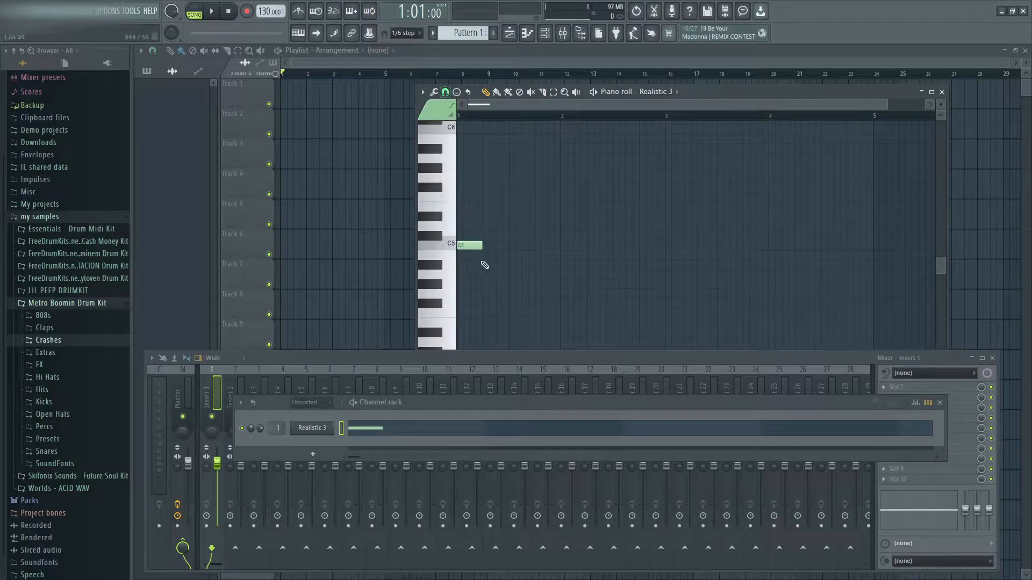
- Try a D5 note above the C5 note at the start of bar 1, and delete it again
{"action": "scroll", "coordinate": [467, 256], "scroll_direction": "up", "scroll_amount": 4}
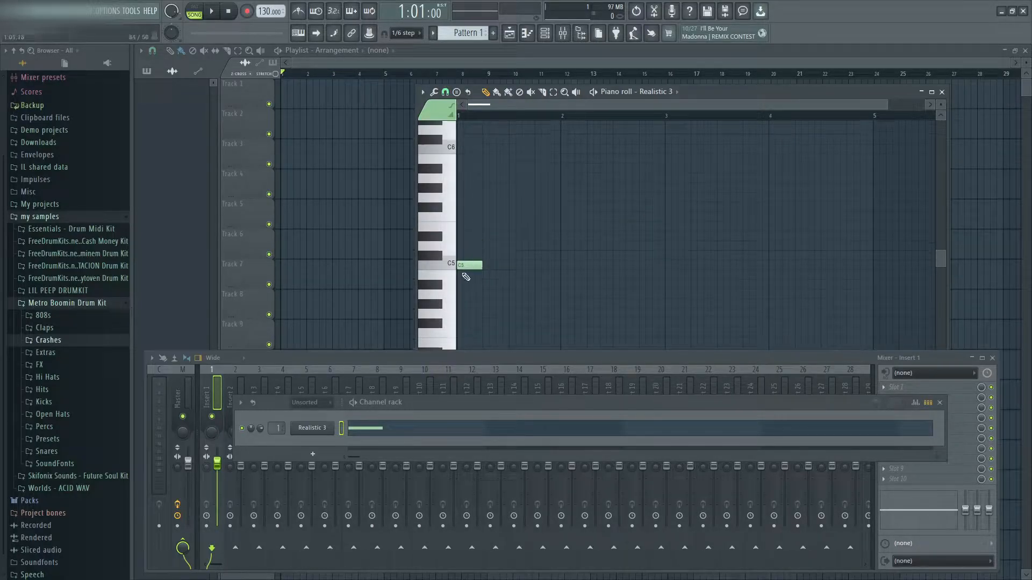
{"action": "scroll", "coordinate": [468, 274], "scroll_direction": "up", "scroll_amount": 2}
{"action": "scroll", "coordinate": [495, 242], "scroll_direction": "down", "scroll_amount": 6}
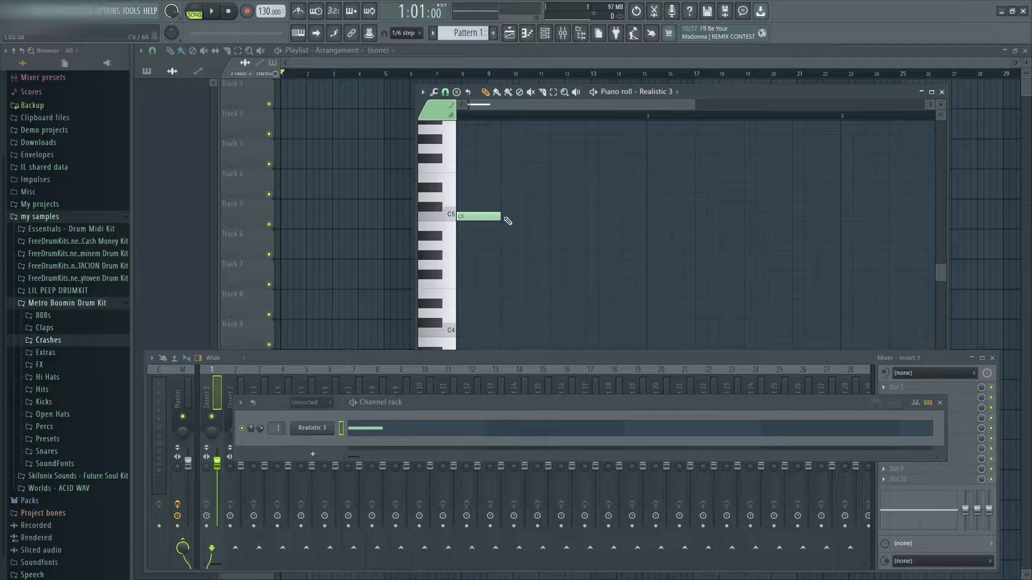
{"action": "scroll", "coordinate": [483, 237], "scroll_direction": "down", "scroll_amount": 2}
{"action": "left_click", "coordinate": [466, 199]}
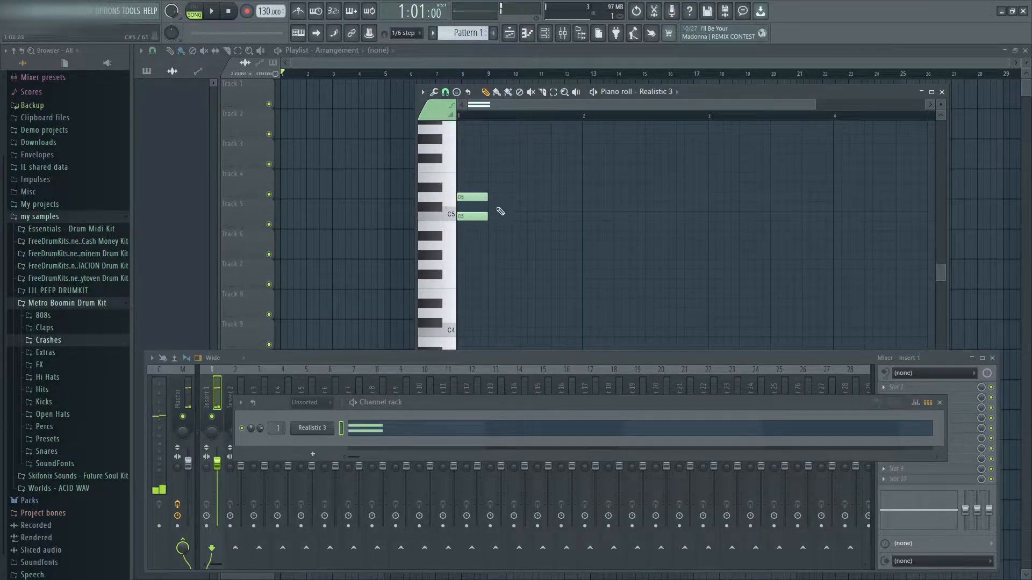
{"action": "right_click", "coordinate": [494, 200]}
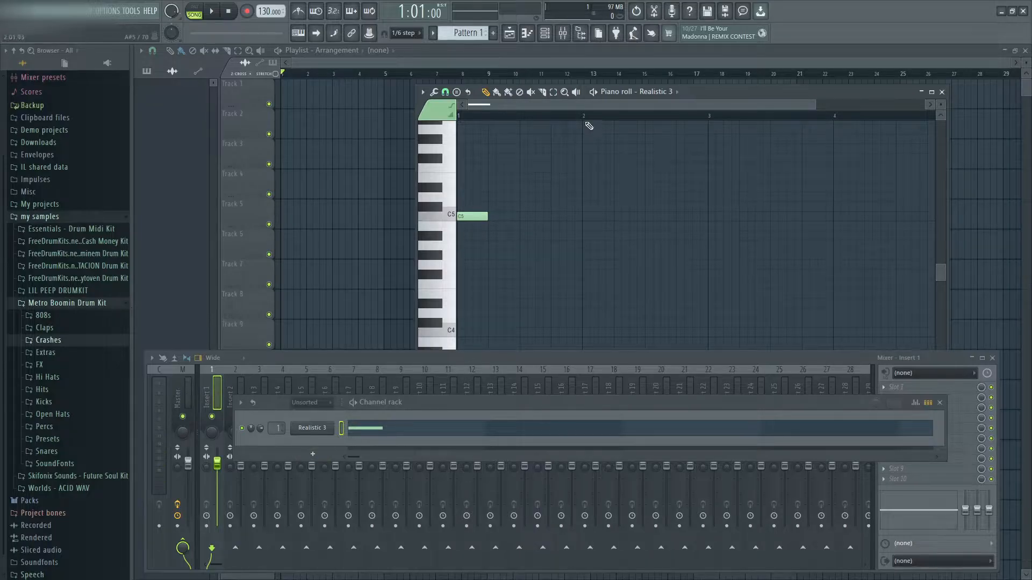
- Set the tempo to 100 BPM and lay out a full-bar C5 note in bar 1 followed by a full-bar F5 note in bar 2
{"action": "left_click_drag", "start_coordinate": [487, 216], "coordinate": [519, 216]}
{"action": "left_click_drag", "start_coordinate": [263, 9], "coordinate": [263, 22]}
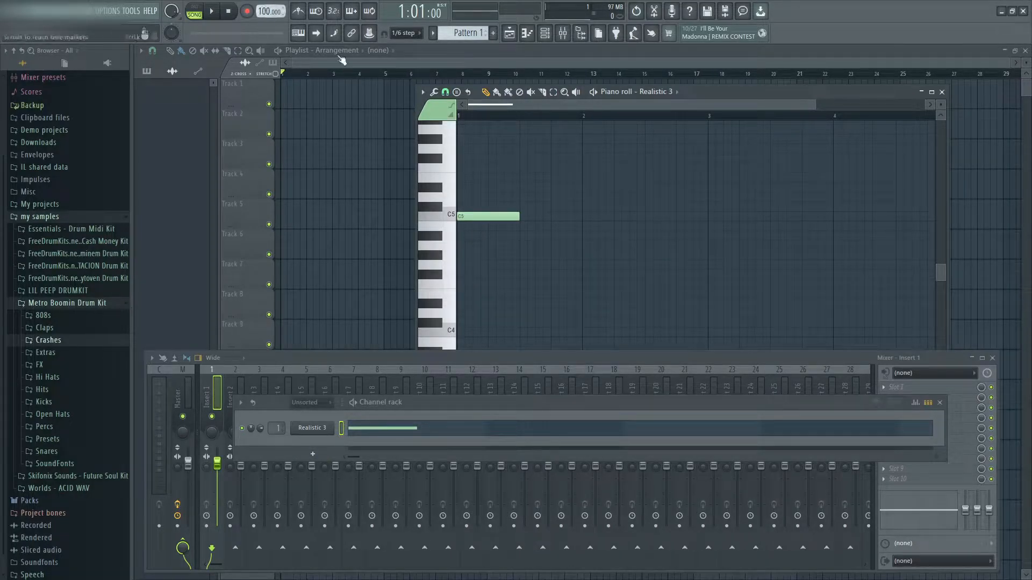
{"action": "left_click_drag", "start_coordinate": [520, 218], "coordinate": [574, 226]}
{"action": "scroll", "coordinate": [615, 253], "scroll_direction": "down", "scroll_amount": 2, "text": "ctrl"}
{"action": "scroll", "coordinate": [553, 244], "scroll_direction": "up", "scroll_amount": 3}
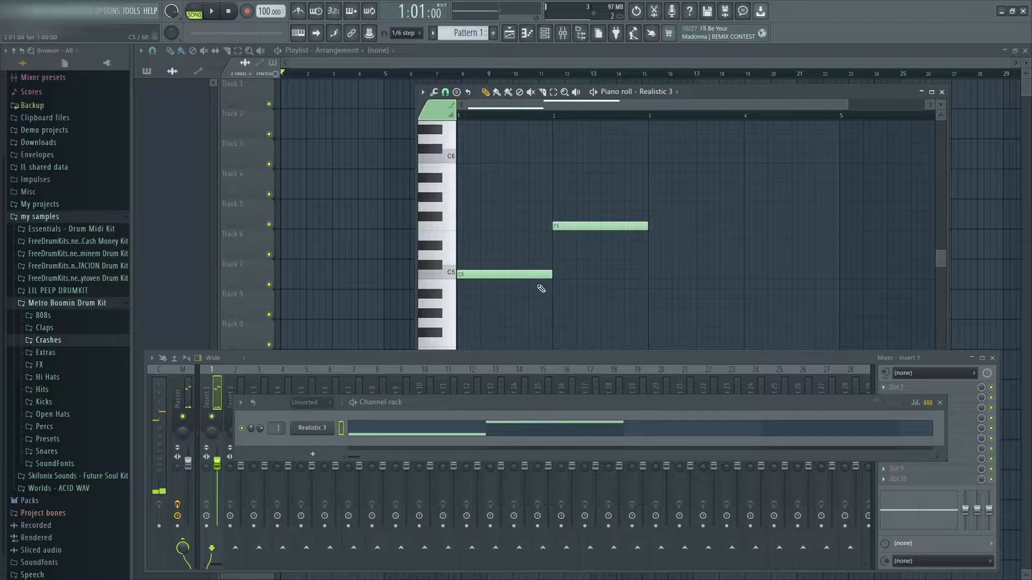
- Audition piano keys from C5 upward, including D5 and F5, to compare their pitches
{"action": "left_click", "coordinate": [454, 275]}
{"action": "left_click", "coordinate": [455, 255]}
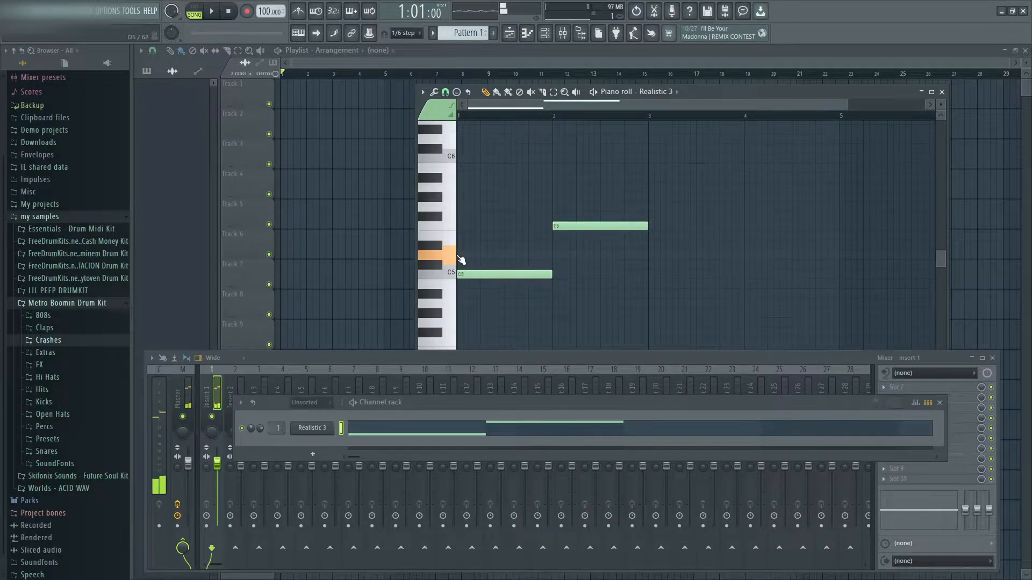
{"action": "left_click", "coordinate": [453, 229]}
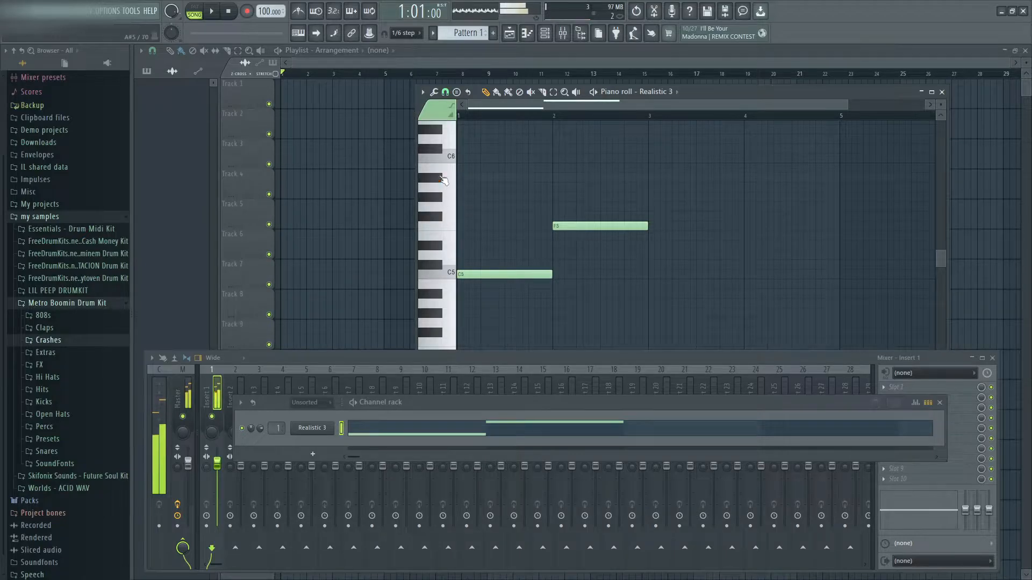
{"action": "left_click", "coordinate": [440, 160]}
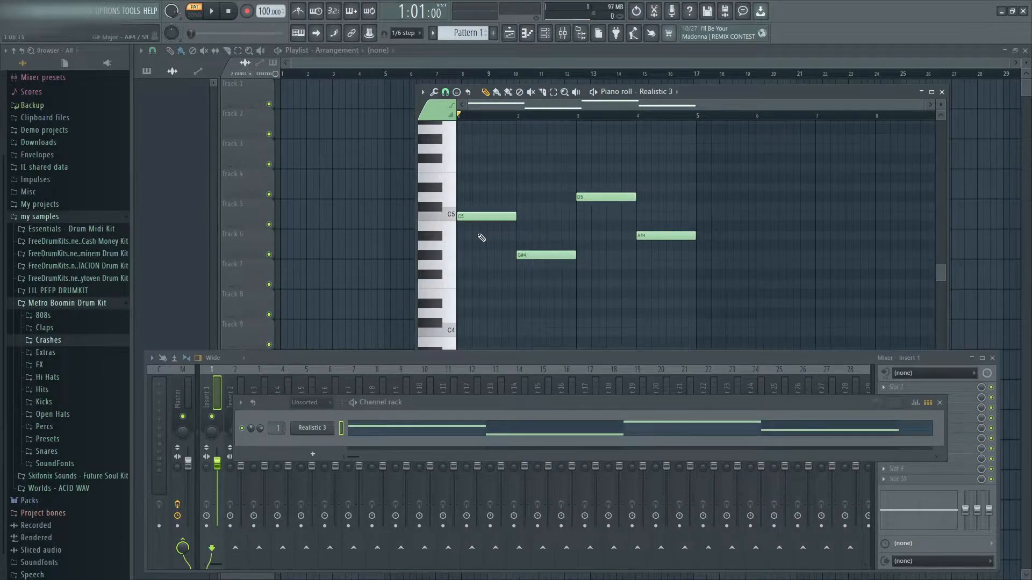
- Add a full-bar D#5 note above the C5 note in bar 1 and play back the pattern
{"action": "scroll", "coordinate": [450, 254], "scroll_direction": "up", "scroll_amount": 3}
{"action": "scroll", "coordinate": [633, 258], "scroll_direction": "down", "scroll_amount": 3}
{"action": "scroll", "coordinate": [626, 274], "scroll_direction": "up", "scroll_amount": 1}
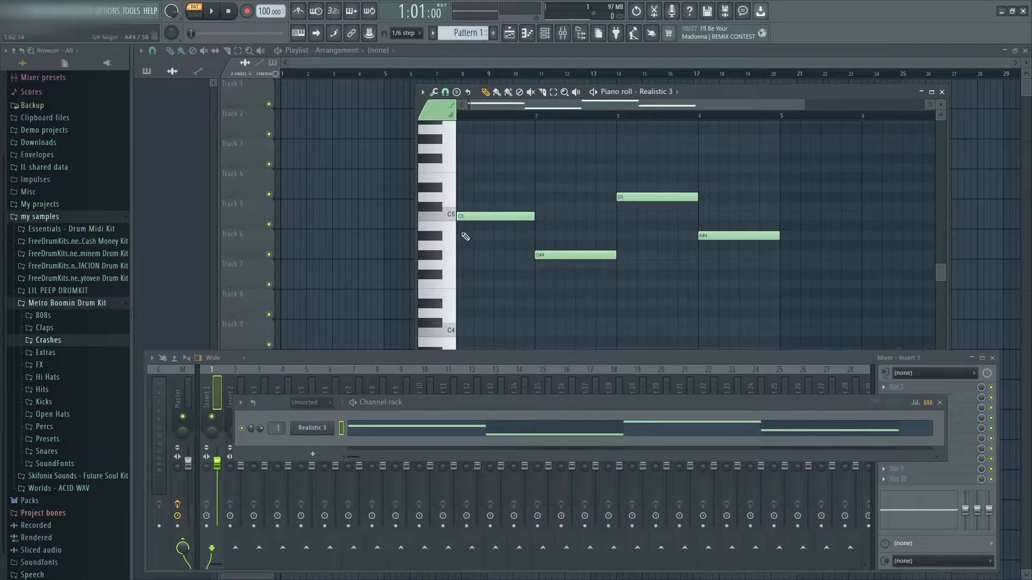
{"action": "left_click_drag", "start_coordinate": [488, 105], "coordinate": [470, 106]}
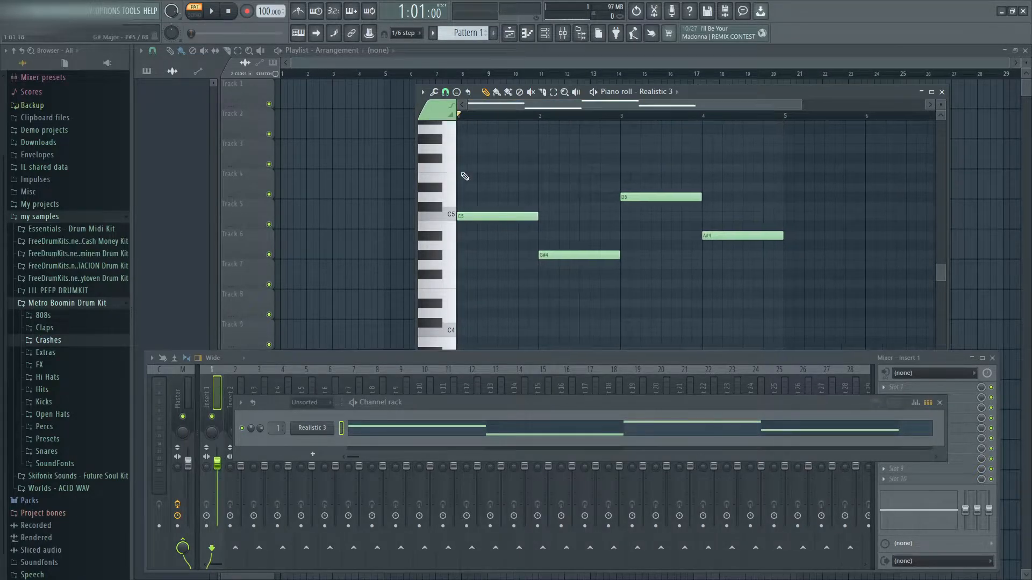
{"action": "left_click", "coordinate": [463, 187]}
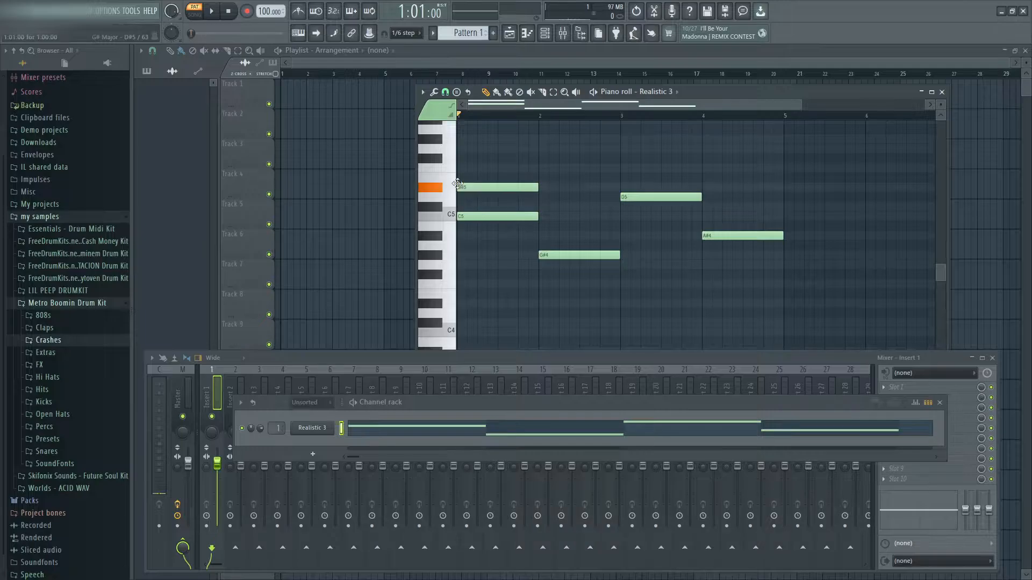
{"action": "key", "text": "space"}
{"action": "key", "text": "space"}
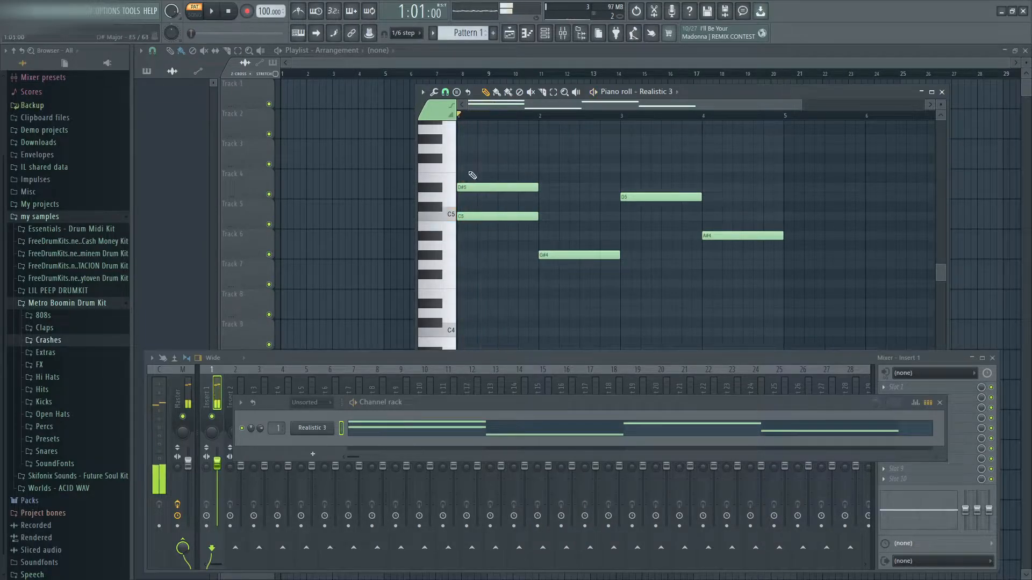
- Add a full-bar G#4 note below the C5 note in bar 1 and play back the chord
{"action": "left_click", "coordinate": [463, 246]}
{"action": "left_click_drag", "start_coordinate": [477, 246], "coordinate": [476, 255]}
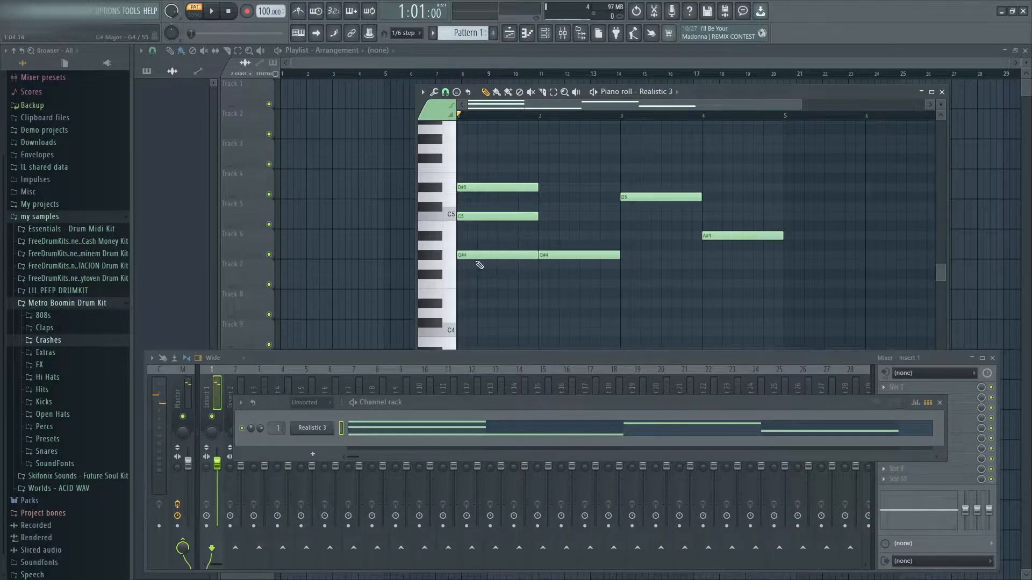
{"action": "key", "text": "space"}
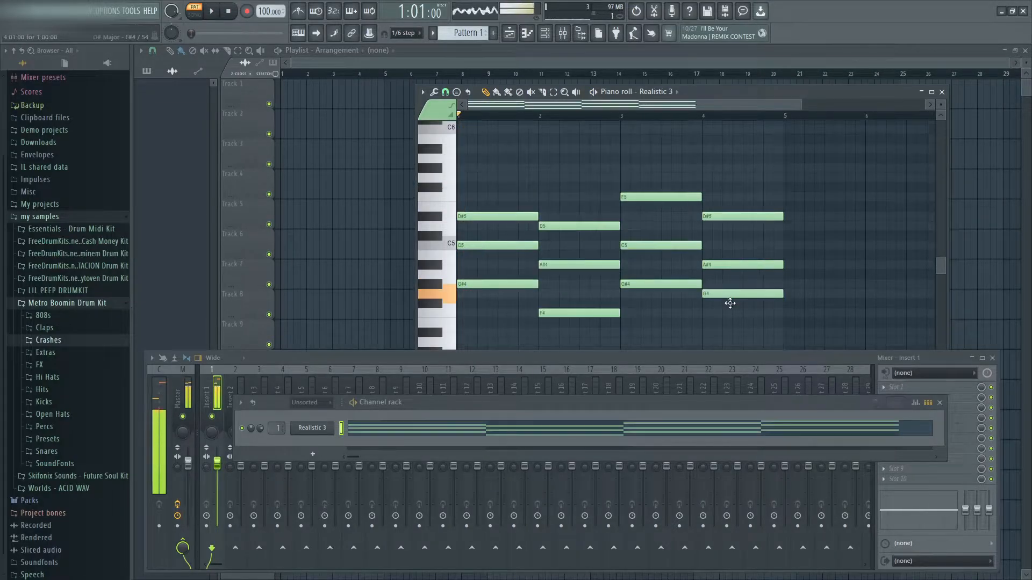
- Settle the lowest note of the bar 4 chord on G4 and play back the four-bar chord progression
{"action": "mouse_move", "coordinate": [732, 295]}
{"action": "left_mouse_down"}
{"action": "mouse_move", "coordinate": [732, 332]}
{"action": "mouse_move", "coordinate": [732, 291]}
{"action": "left_mouse_up"}
{"action": "key", "text": "space"}
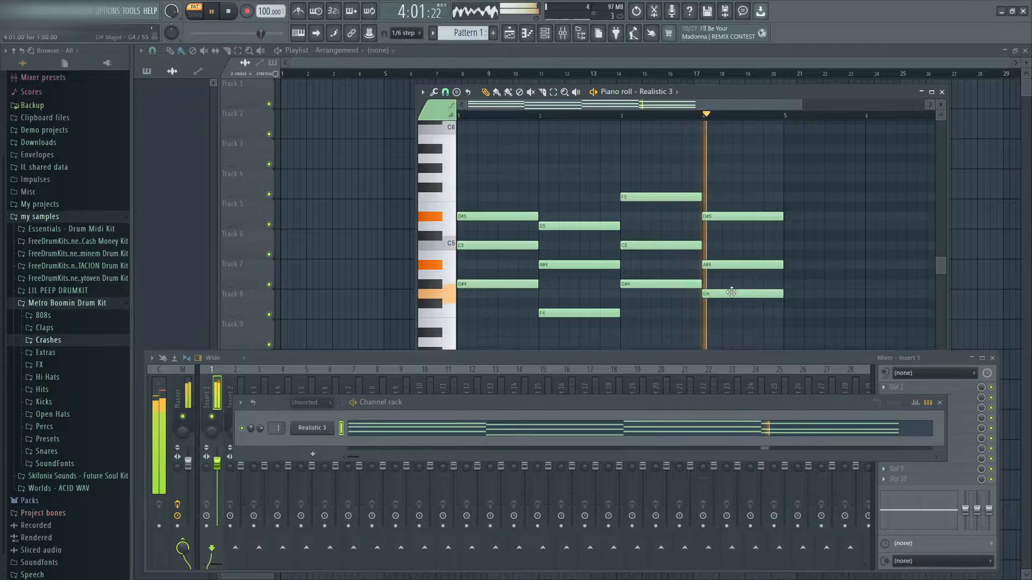
{"action": "scroll", "coordinate": [791, 260], "scroll_direction": "down", "scroll_amount": 2}
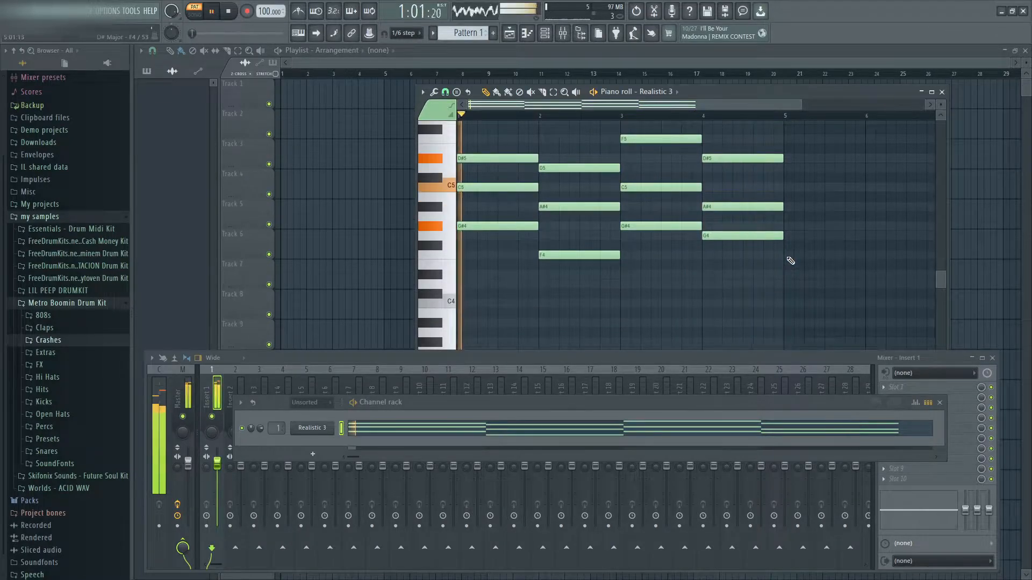
- Play back the four-bar chord progression and select all of its notes
{"action": "scroll", "coordinate": [791, 260], "scroll_direction": "down", "scroll_amount": 2}
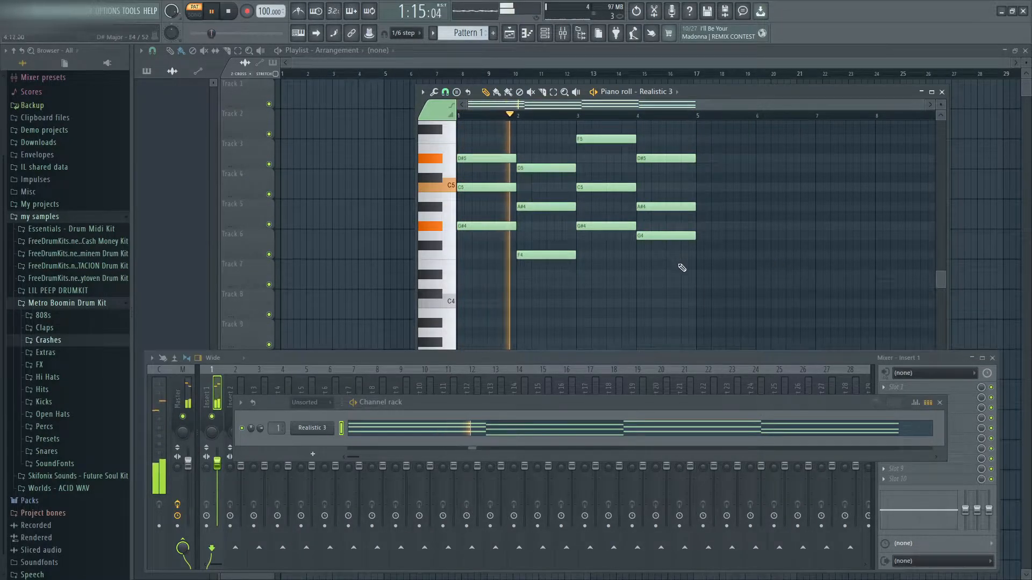
{"action": "scroll", "coordinate": [590, 283], "scroll_direction": "up", "scroll_amount": 1}
{"action": "key", "text": "ctrl+a"}
{"action": "key", "text": "space"}
- Load the Fairy preset into the Sytrus chord channel and audition the progression with it
{"action": "left_click", "coordinate": [308, 433]}
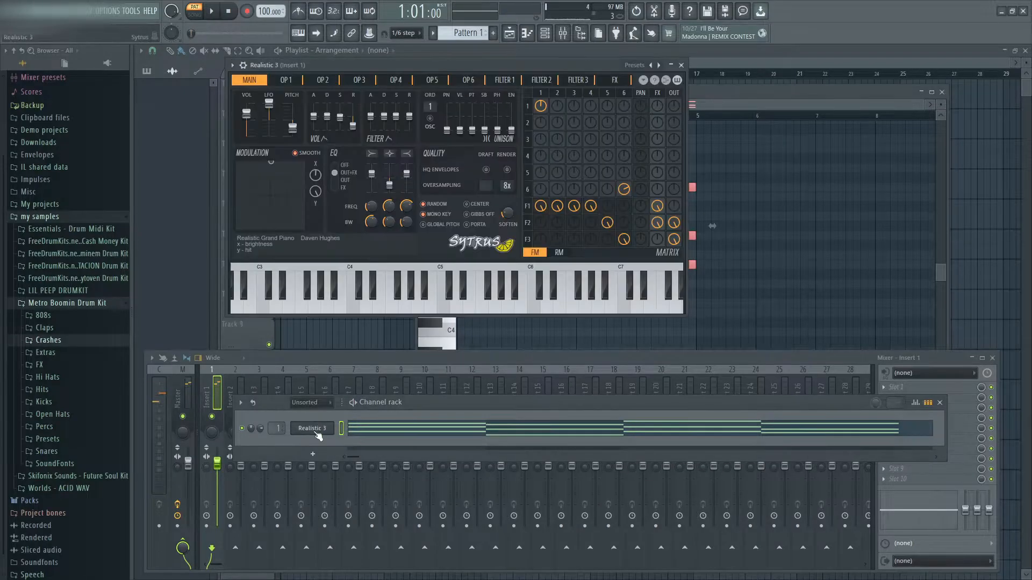
{"action": "left_click", "coordinate": [615, 63]}
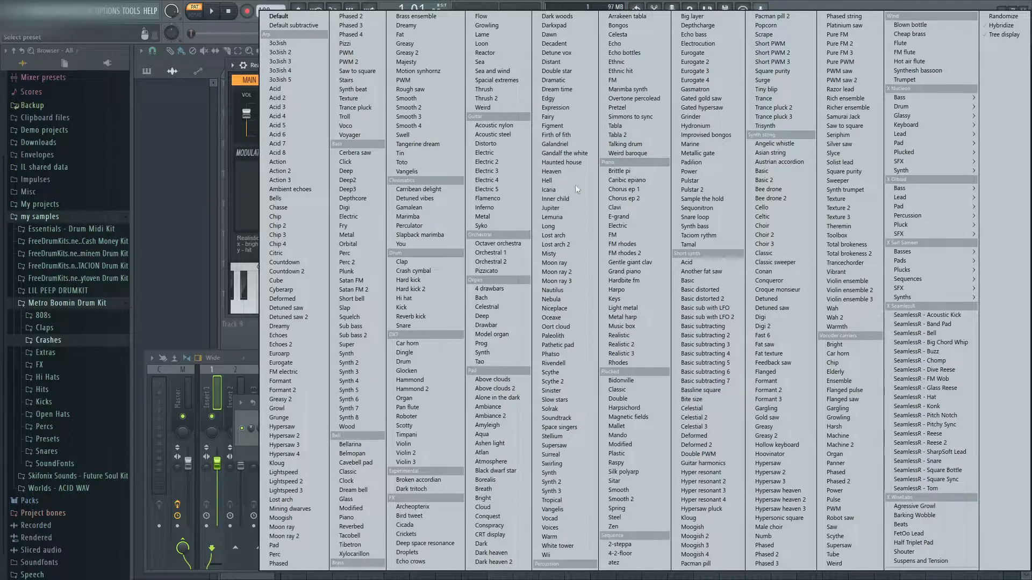
{"action": "left_click", "coordinate": [559, 116]}
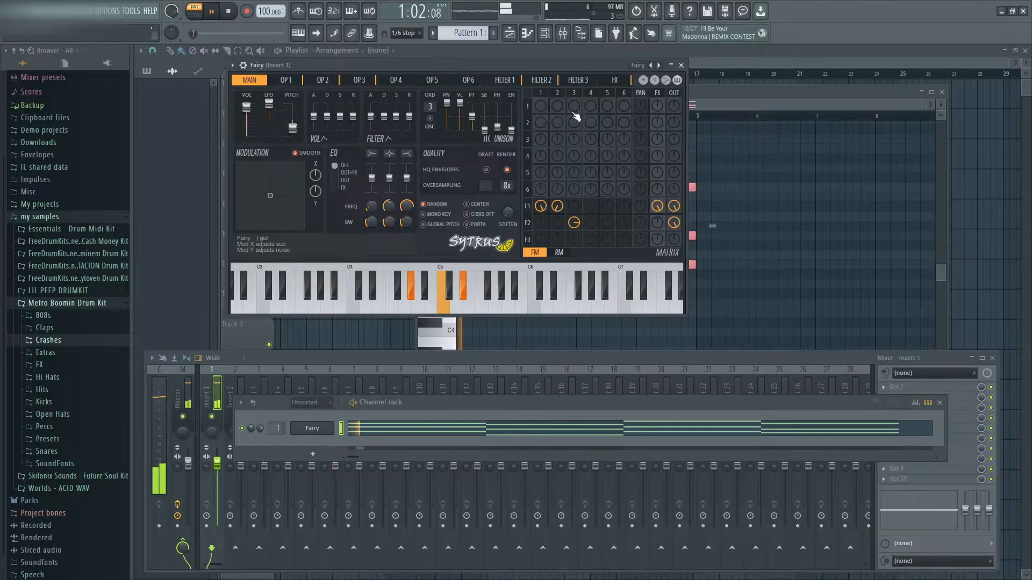
{"action": "left_click", "coordinate": [636, 66]}
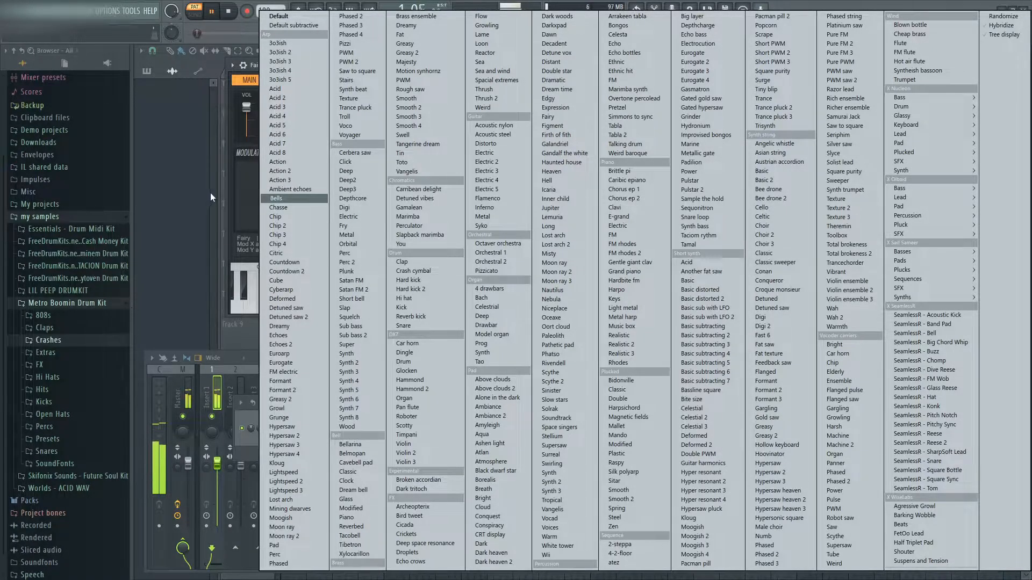
{"action": "left_click", "coordinate": [239, 184]}
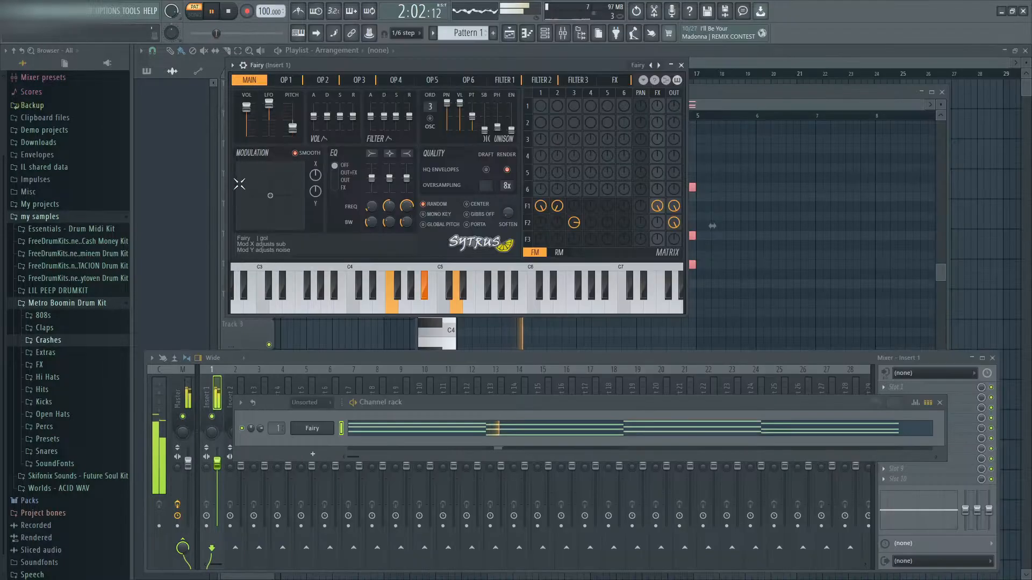
{"action": "key", "text": "space"}
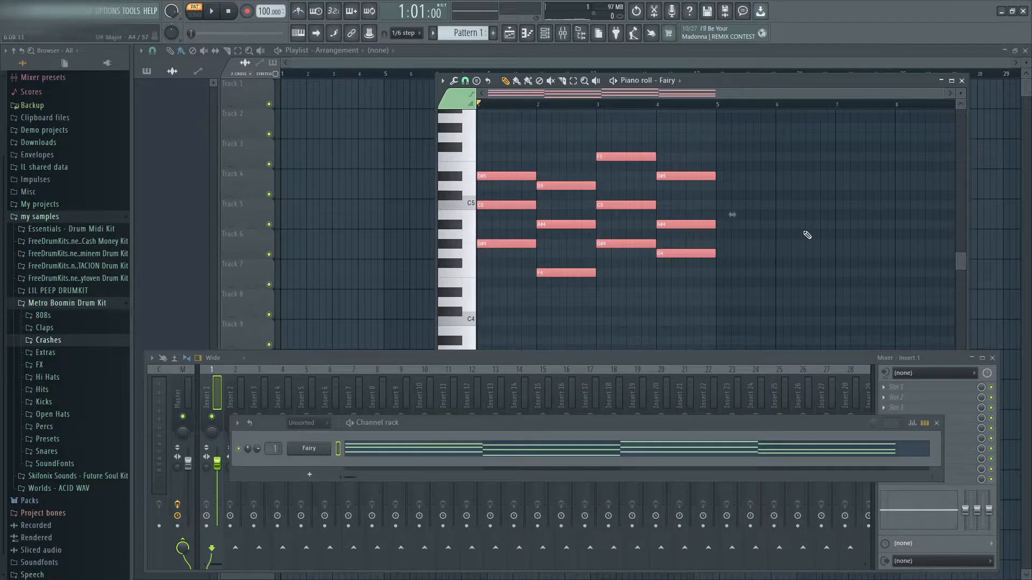
- Close the piano roll and set up named, colour-coded mixer and playlist tracks for drums, bass, melody, VOX, synth and pad
{"action": "left_click_drag", "start_coordinate": [862, 81], "coordinate": [756, 139]}
{"action": "left_click", "coordinate": [891, 139]}
{"action": "left_click_drag", "start_coordinate": [718, 425], "coordinate": [723, 267]}
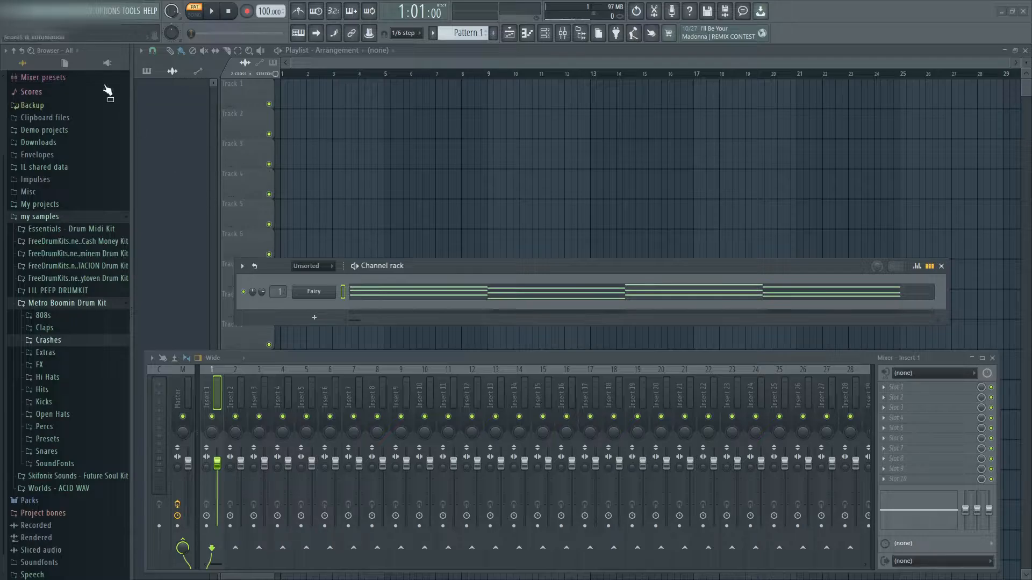
{"action": "left_click", "coordinate": [10, 11]}
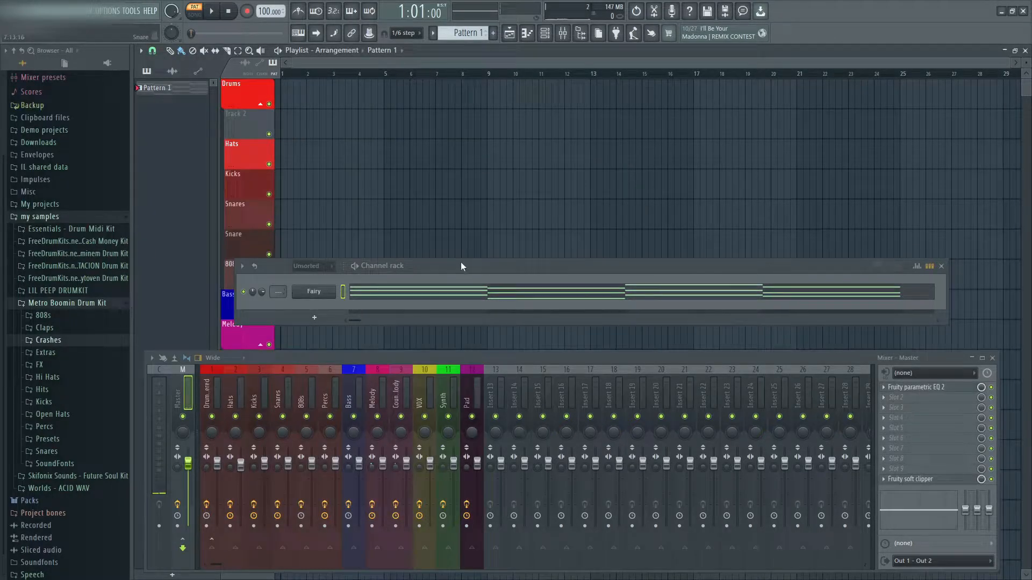
- Examine the coloured playlist tracks and the effects on the Drums Centered mixer track, moving the floating windows out of the way
{"action": "left_click_drag", "start_coordinate": [461, 265], "coordinate": [543, 244]}
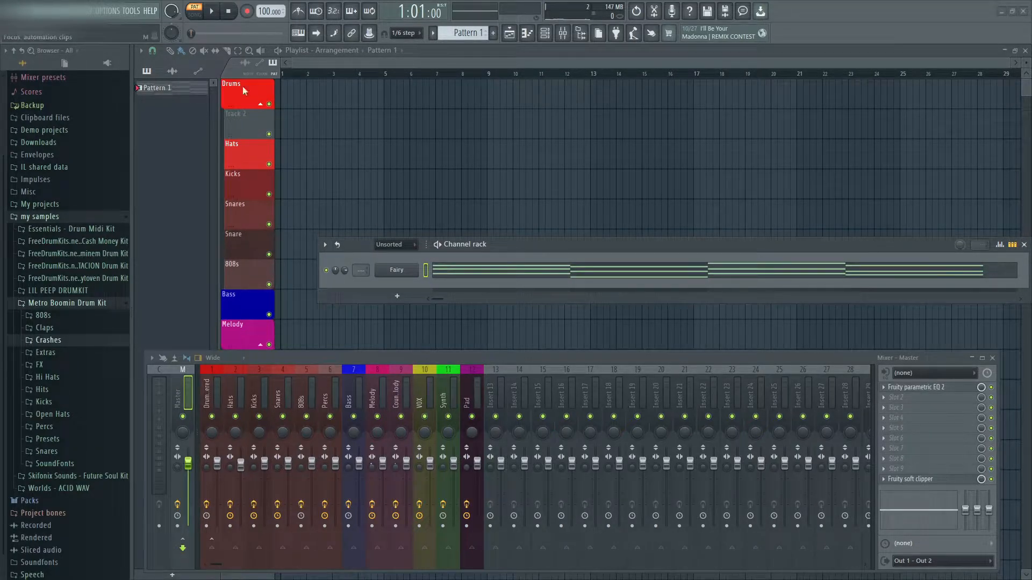
{"action": "left_click_drag", "start_coordinate": [444, 235], "coordinate": [392, 201]}
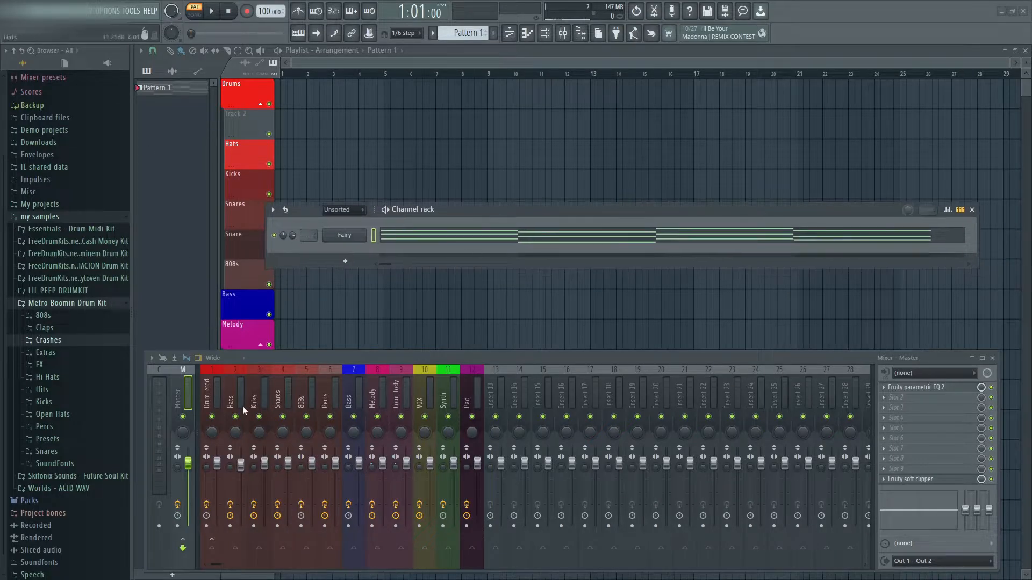
{"action": "left_click", "coordinate": [213, 401]}
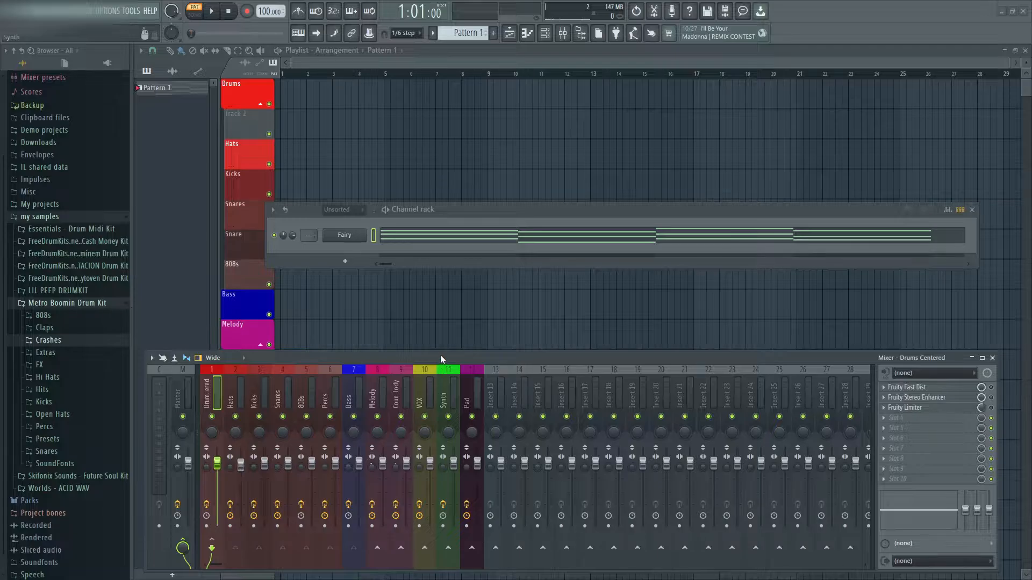
{"action": "left_click_drag", "start_coordinate": [441, 358], "coordinate": [438, 382]}
{"action": "scroll", "coordinate": [255, 314], "scroll_direction": "down", "scroll_amount": 3}
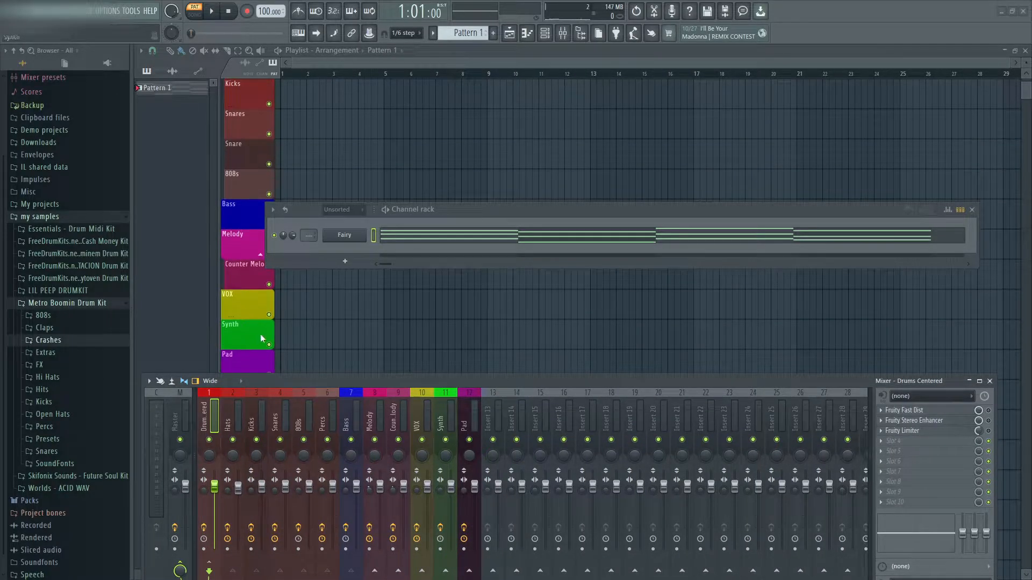
{"action": "scroll", "coordinate": [259, 311], "scroll_direction": "up", "scroll_amount": 2}
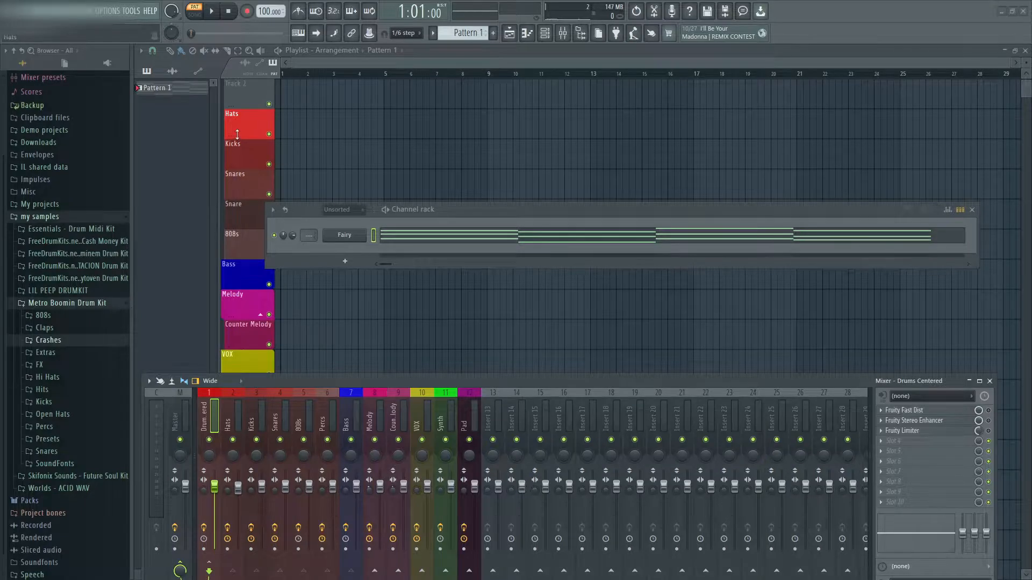
{"action": "scroll", "coordinate": [239, 138], "scroll_direction": "up", "scroll_amount": 1}
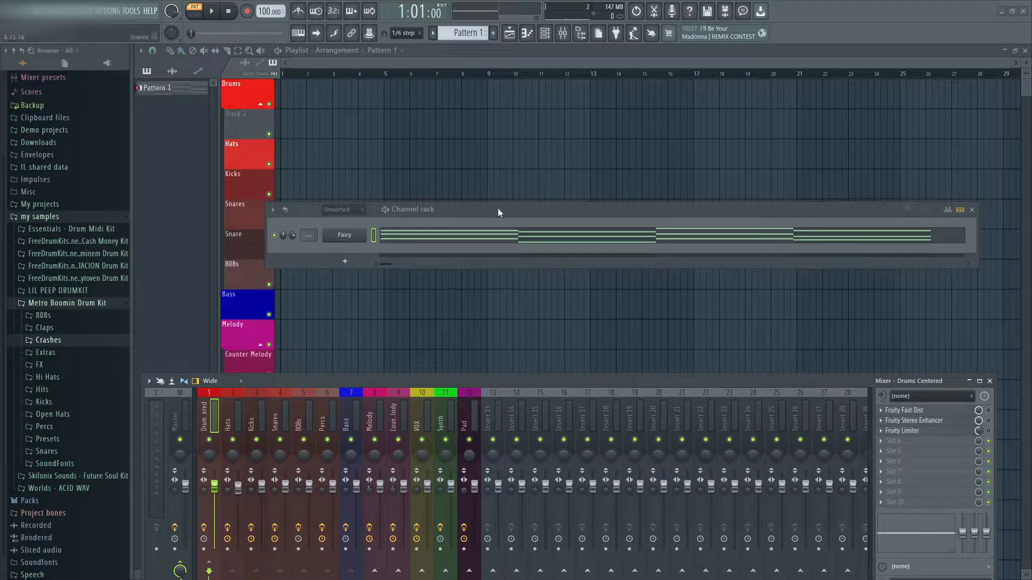
{"action": "left_click_drag", "start_coordinate": [498, 208], "coordinate": [503, 256]}
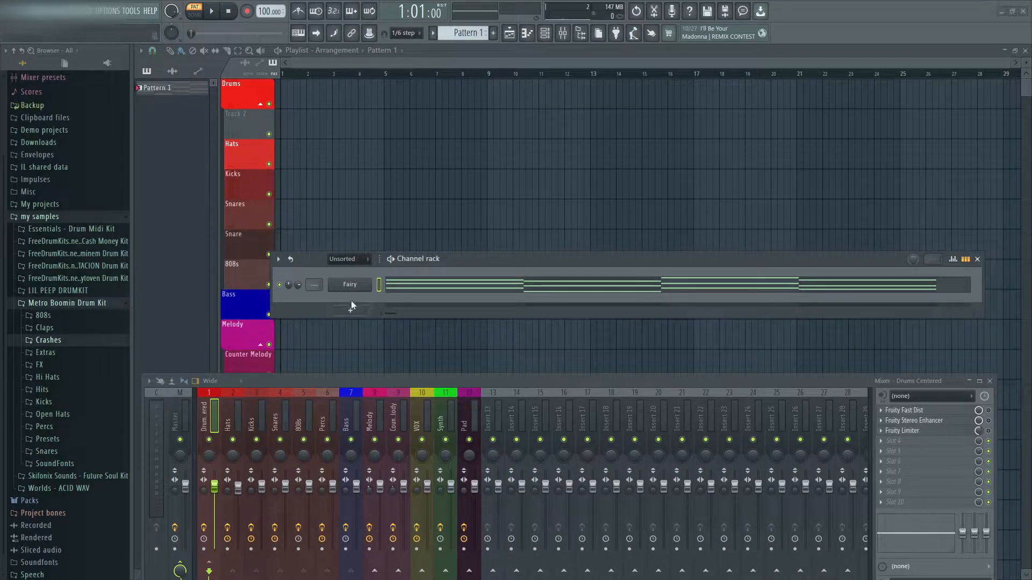
- Route the Fairy channel to mixer track 8, Melody, and select that mixer track
{"action": "scroll", "coordinate": [322, 287], "scroll_direction": "up", "scroll_amount": 2}
{"action": "scroll", "coordinate": [321, 287], "scroll_direction": "up", "scroll_amount": 6}
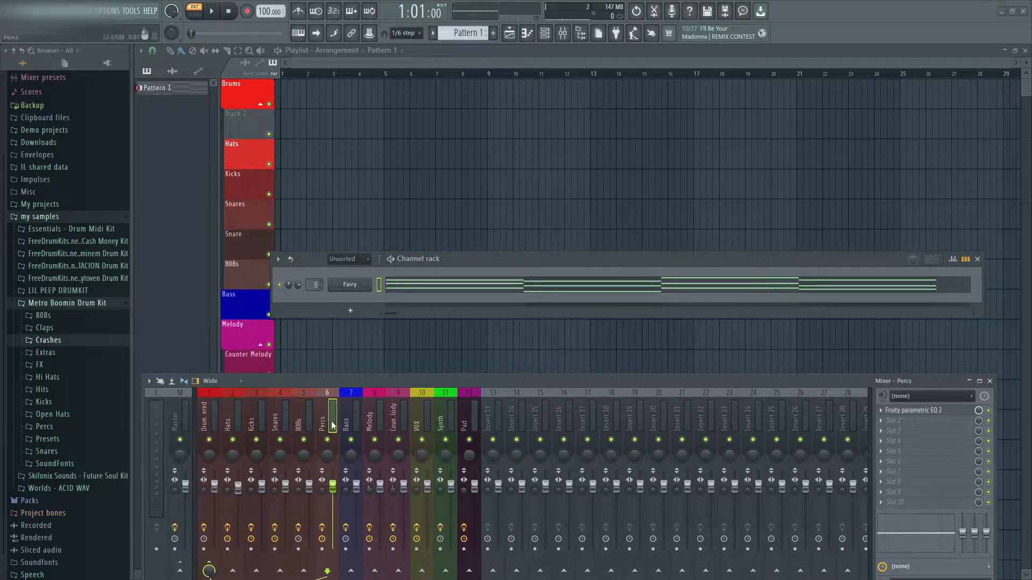
{"action": "left_click", "coordinate": [279, 425]}
{"action": "left_click", "coordinate": [379, 417]}
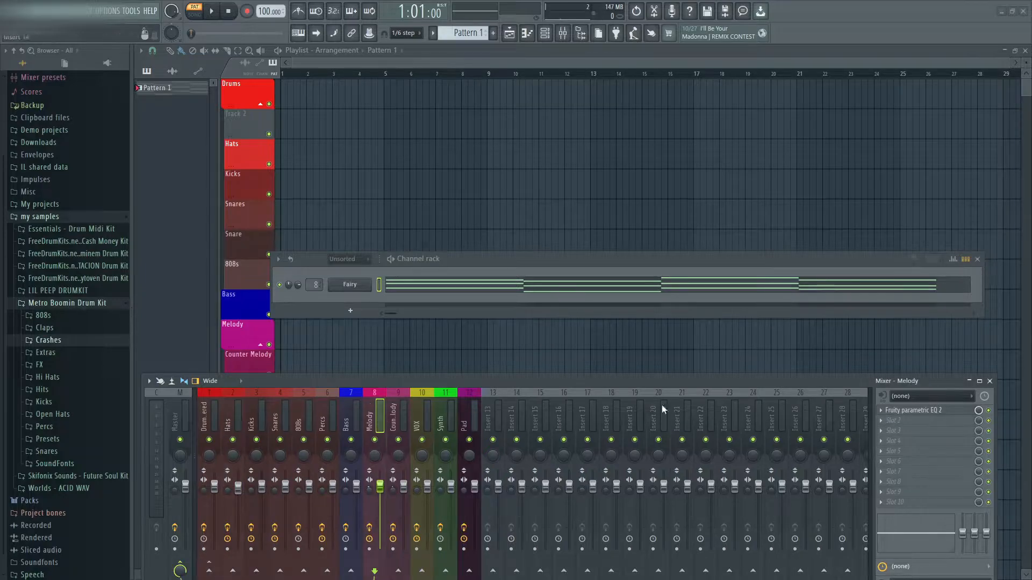
- Move Fruity parametric EQ 2 to slot 10 of the Melody mixer track and bring its editor into view
{"action": "left_click", "coordinate": [882, 413]}
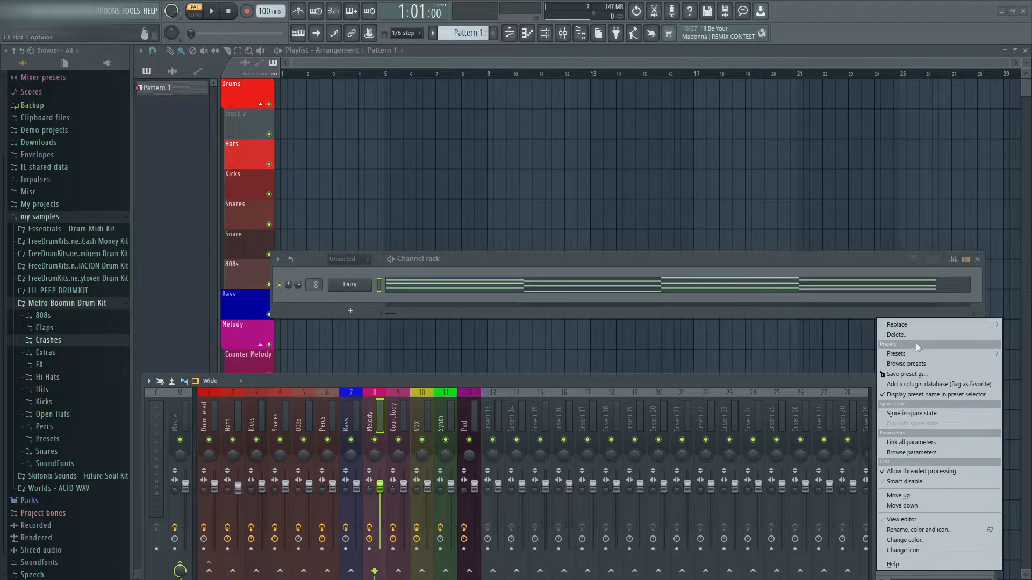
{"action": "left_click", "coordinate": [905, 506]}
{"action": "left_click", "coordinate": [913, 502]}
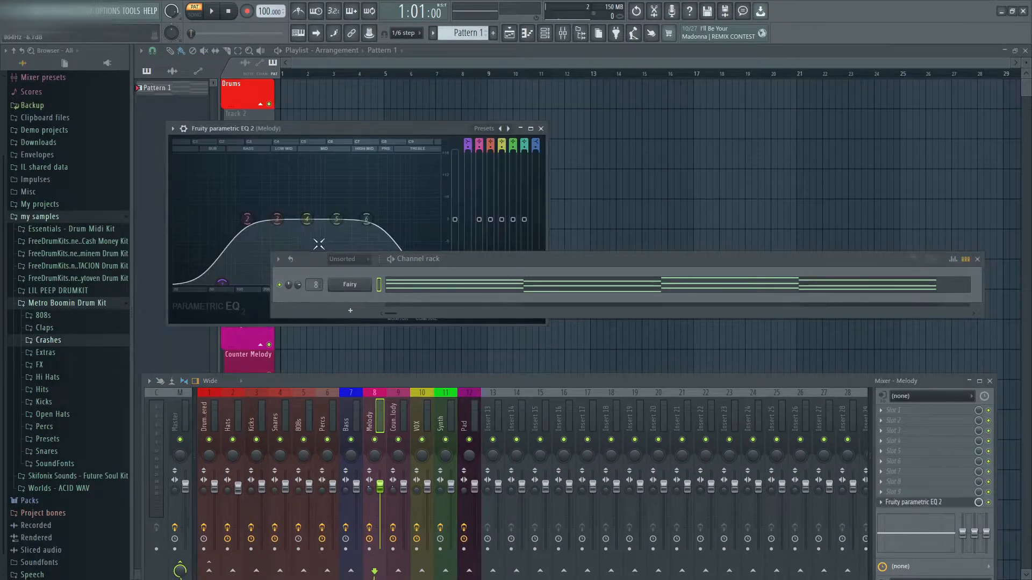
{"action": "left_click_drag", "start_coordinate": [465, 261], "coordinate": [411, 328]}
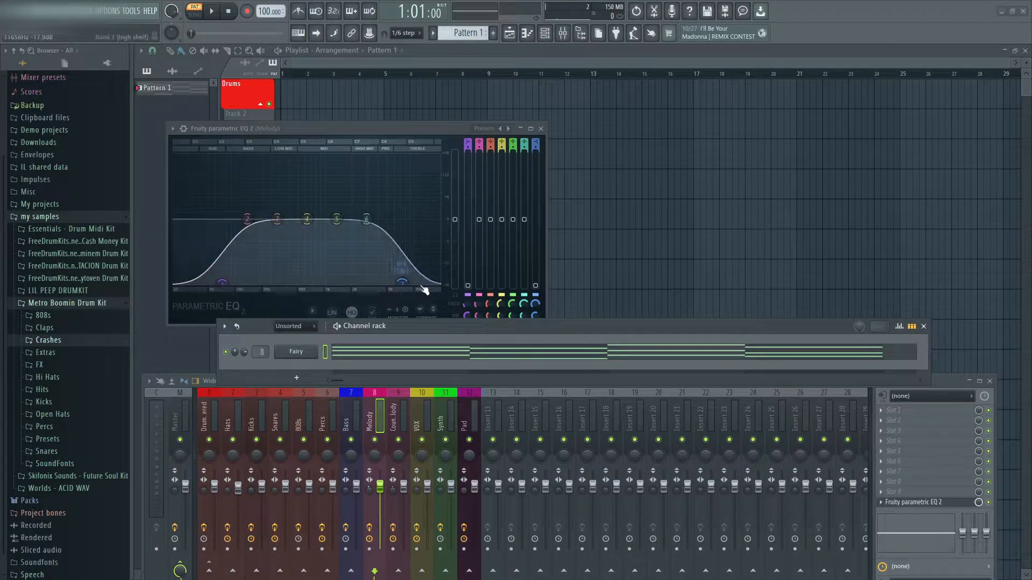
- Lower the cutoff frequency of the Melody EQ's high-end band 7 while playing back the pattern
{"action": "key", "text": "space"}
{"action": "left_click_drag", "start_coordinate": [415, 289], "coordinate": [367, 283]}
{"action": "key", "text": "space"}
{"action": "key", "text": "space"}
{"action": "key", "text": "space"}
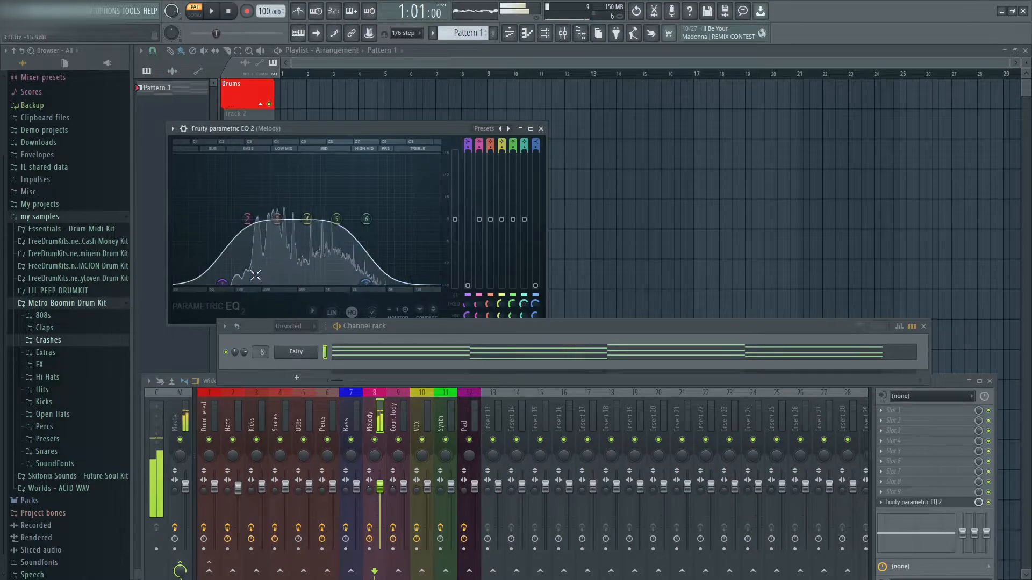
- Raise the frequency of the Melody EQ's low-cut band 1, close the EQ and play back the filtered chords
{"action": "left_click_drag", "start_coordinate": [223, 283], "coordinate": [257, 283]}
{"action": "key", "text": "space"}
{"action": "key", "text": "space"}
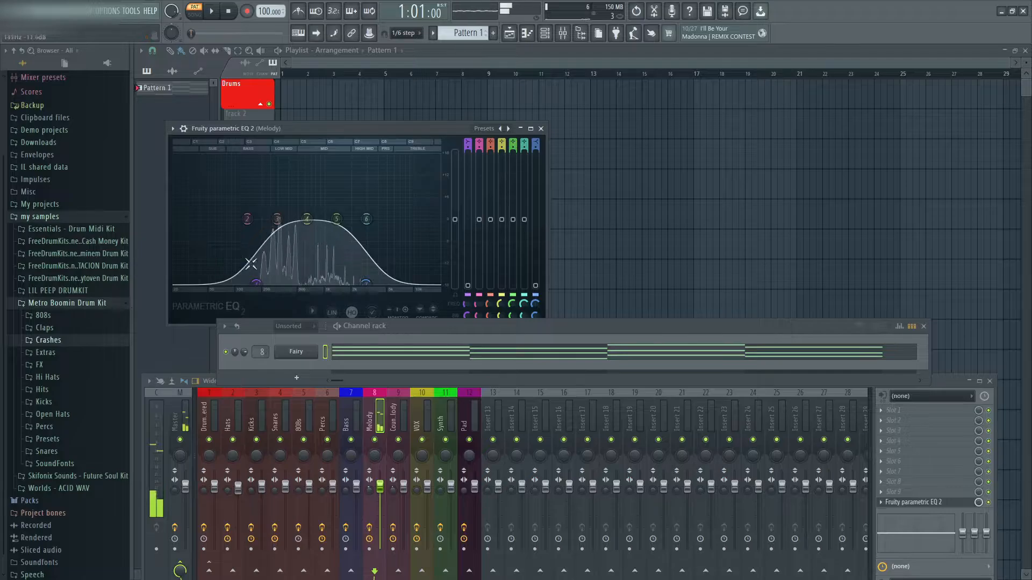
{"action": "left_click", "coordinate": [540, 128]}
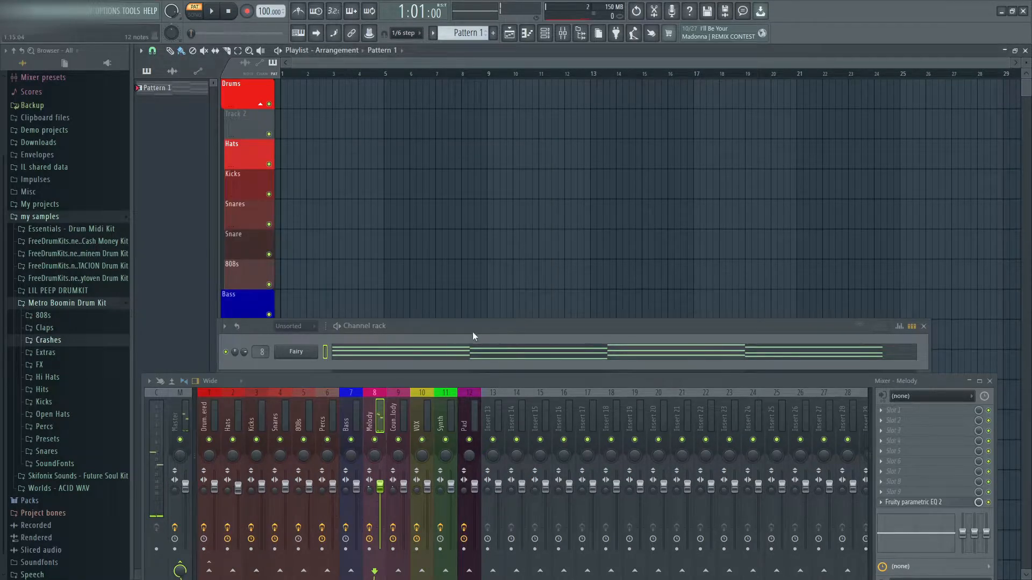
{"action": "left_click_drag", "start_coordinate": [473, 331], "coordinate": [479, 314]}
{"action": "key", "text": "space"}
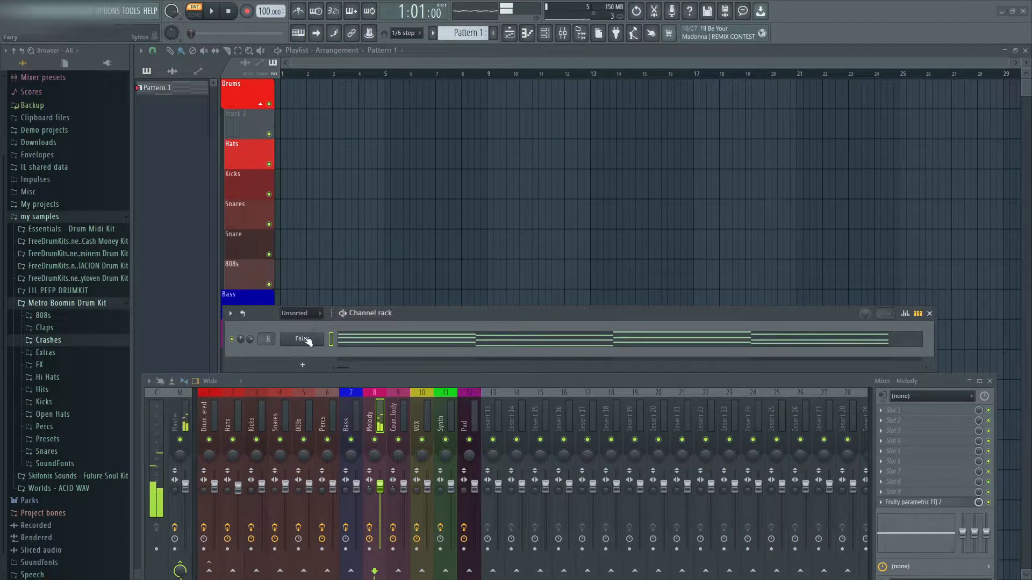
- Add a second Sytrus channel and load the Realistic piano preset into it
{"action": "left_click", "coordinate": [302, 365]}
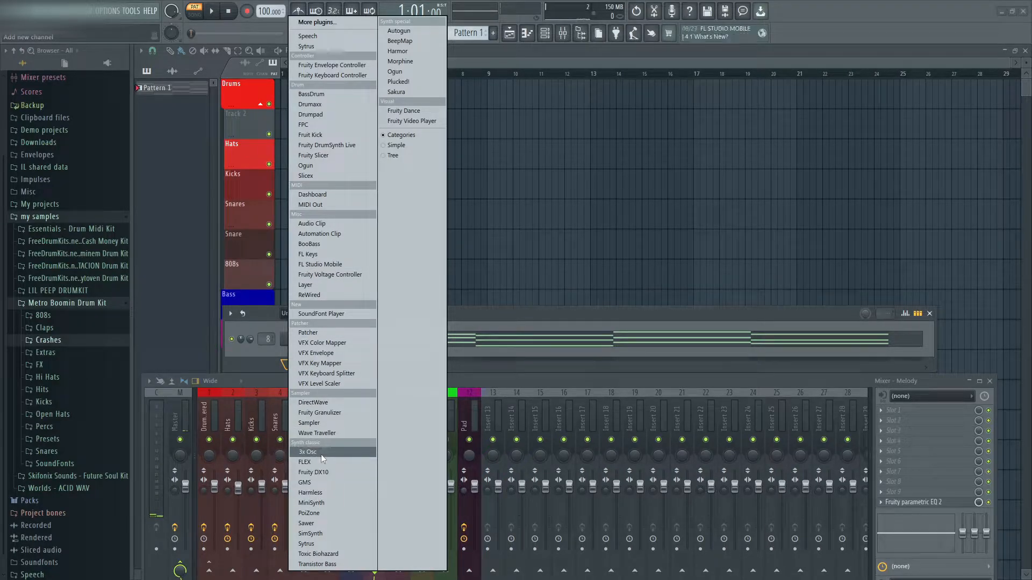
{"action": "left_click", "coordinate": [317, 544]}
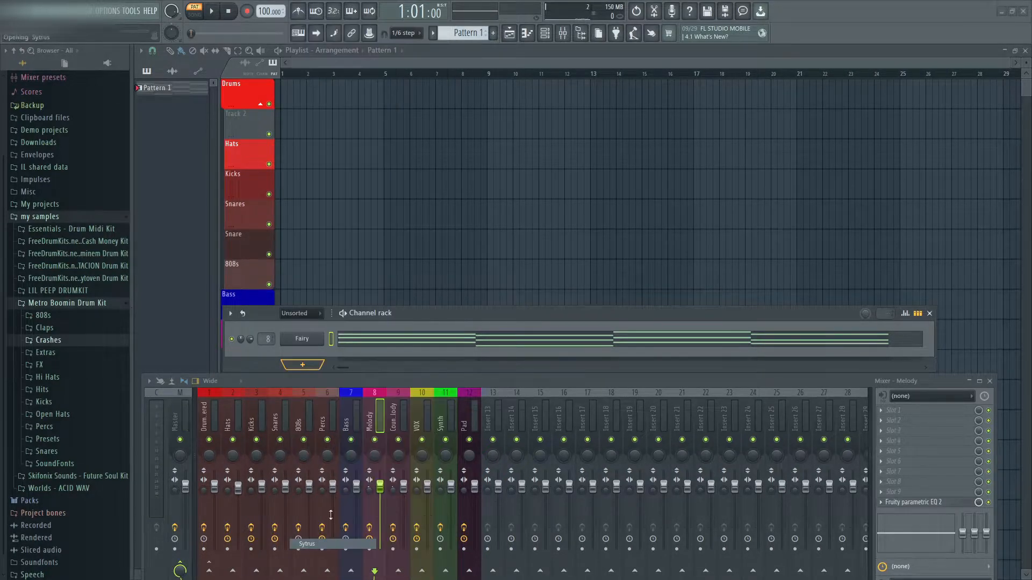
{"action": "left_click_drag", "start_coordinate": [603, 200], "coordinate": [640, 173]}
{"action": "left_click", "coordinate": [683, 173]}
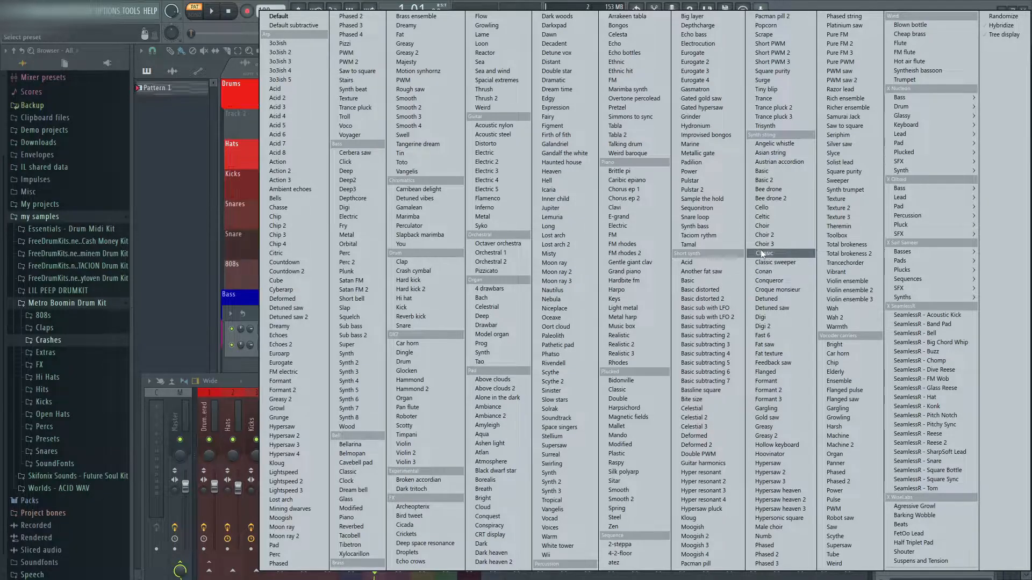
{"action": "left_click", "coordinate": [630, 334]}
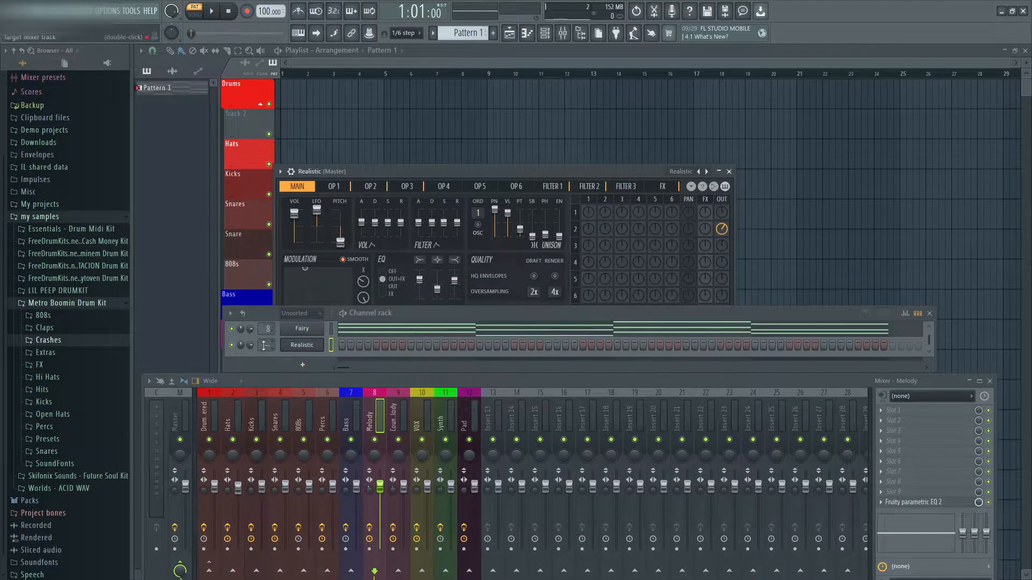
- Route the Realistic channel to mixer track 9, Counter Melody, and open its piano roll
{"action": "scroll", "coordinate": [265, 345], "scroll_direction": "up", "scroll_amount": 7}
{"action": "scroll", "coordinate": [265, 345], "scroll_direction": "up", "scroll_amount": 2}
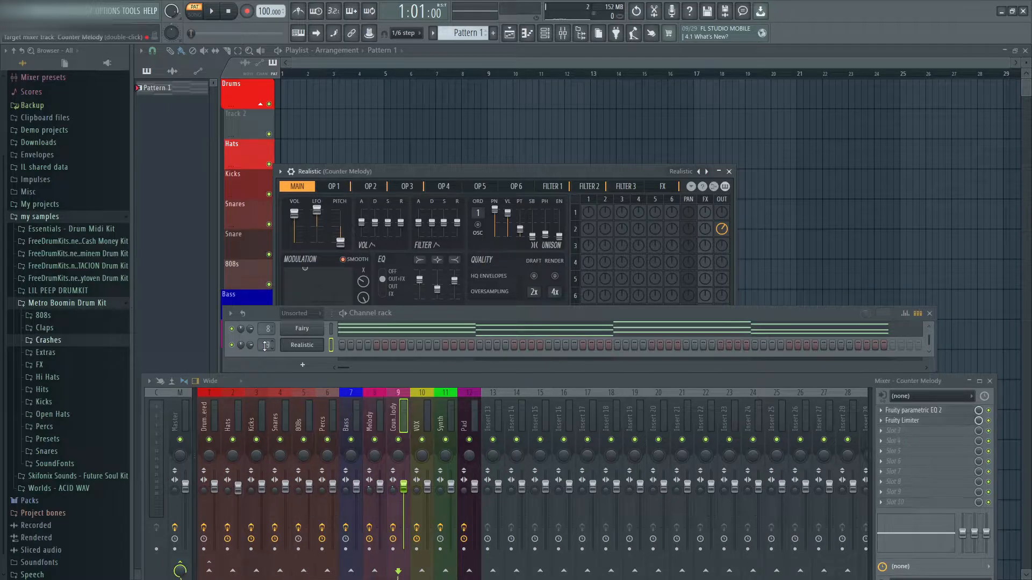
{"action": "right_click", "coordinate": [304, 347]}
{"action": "left_click", "coordinate": [347, 340]}
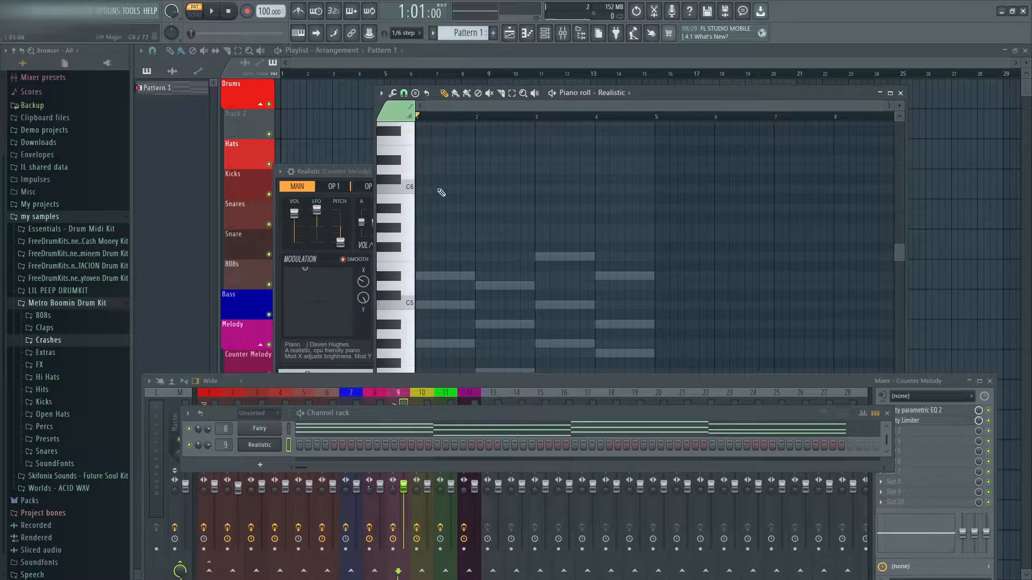
- Write a four-bar counter melody of half-bar notes A#5, G#5, C6, G5, played twice, adjusting the closing G5 during playback
{"action": "scroll", "coordinate": [425, 172], "scroll_direction": "up", "scroll_amount": 2}
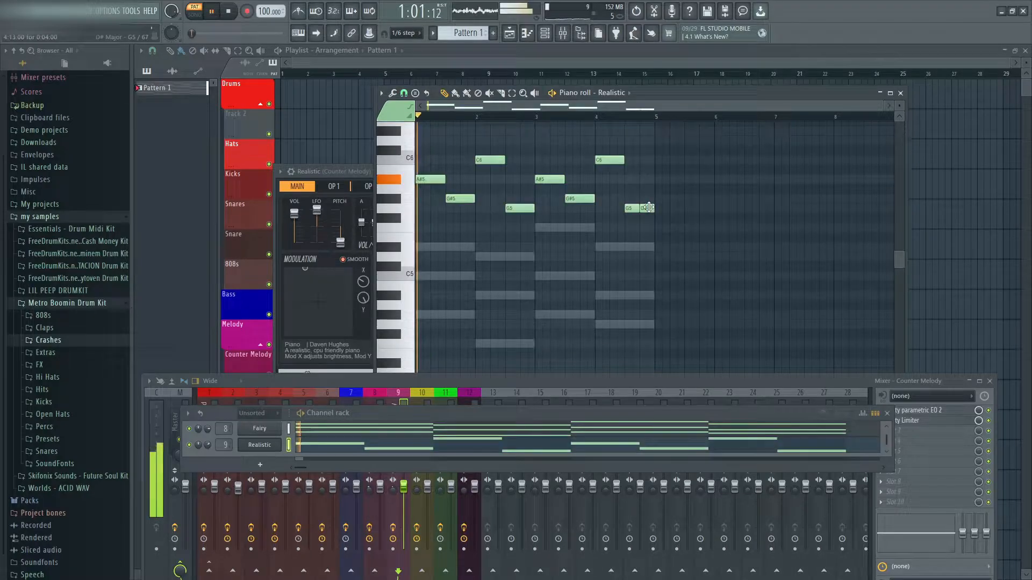
{"action": "scroll", "coordinate": [645, 231], "scroll_direction": "up", "scroll_amount": 4}
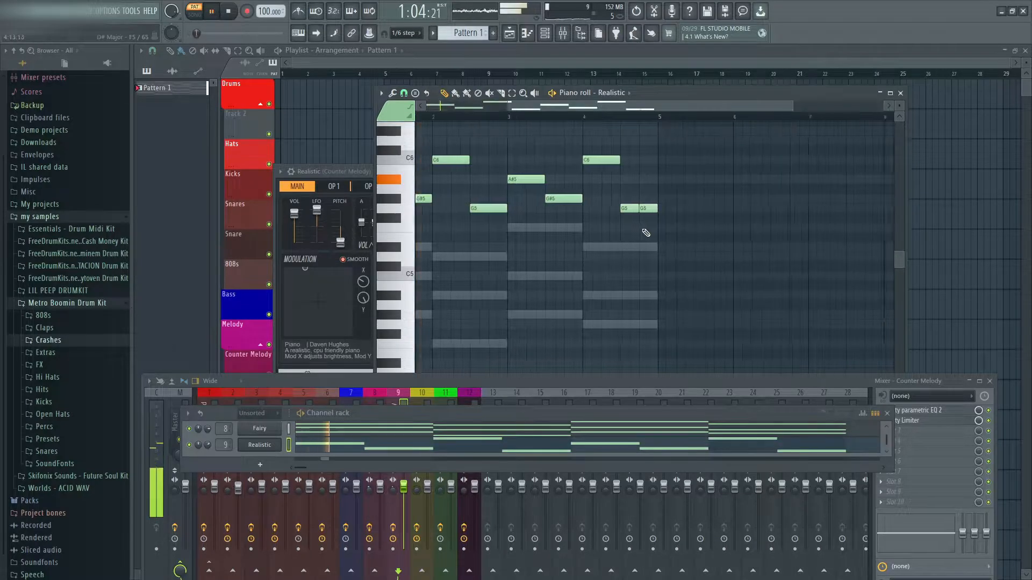
{"action": "mouse_move", "coordinate": [632, 212]}
{"action": "left_mouse_down"}
{"action": "mouse_move", "coordinate": [624, 212]}
{"action": "mouse_move", "coordinate": [641, 210]}
{"action": "left_mouse_up"}
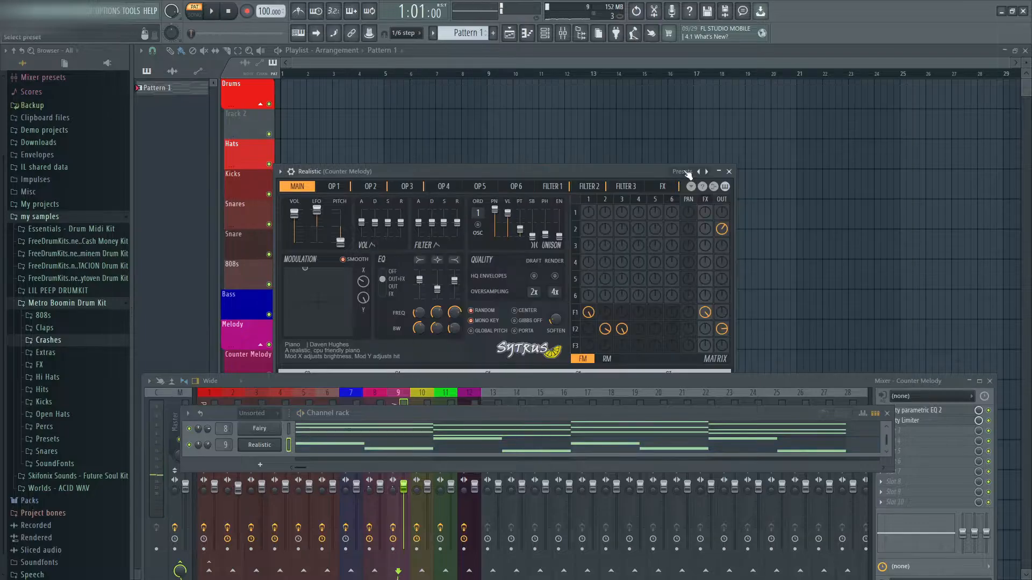
- Replace the counter melody Sytrus preset with Kloug
{"action": "left_click", "coordinate": [687, 173]}
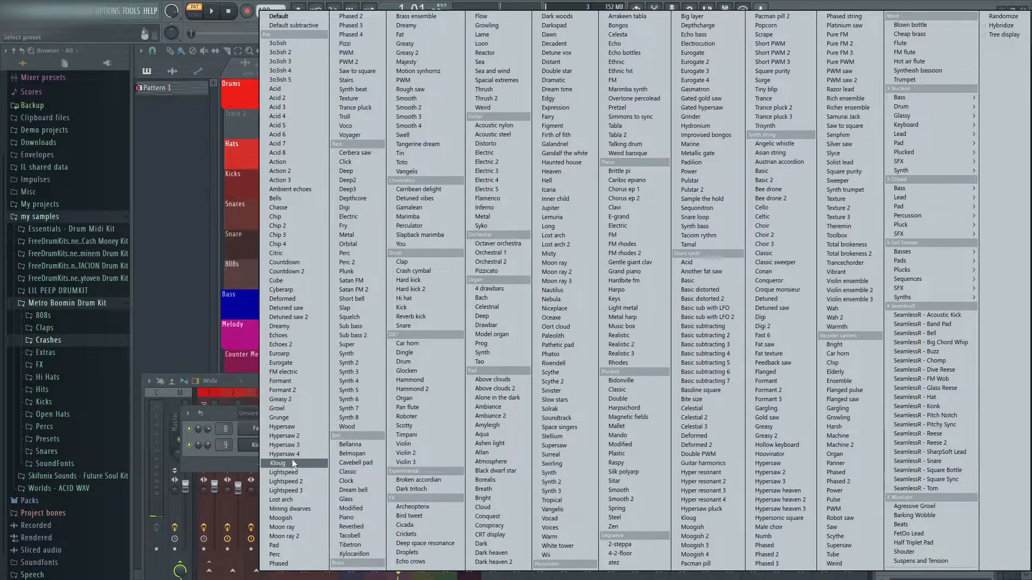
{"action": "left_click", "coordinate": [226, 413]}
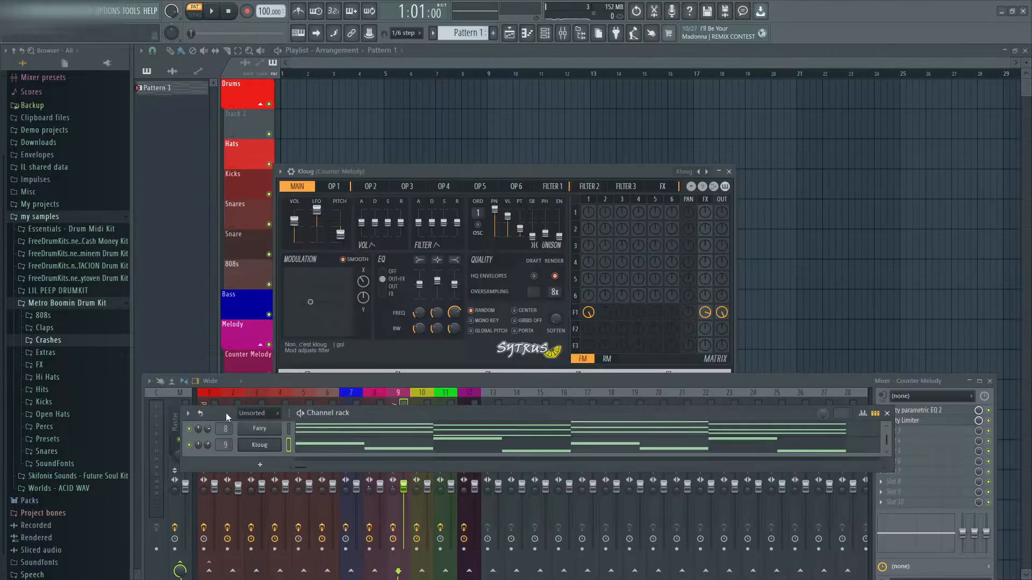
{"action": "right_click", "coordinate": [689, 172]}
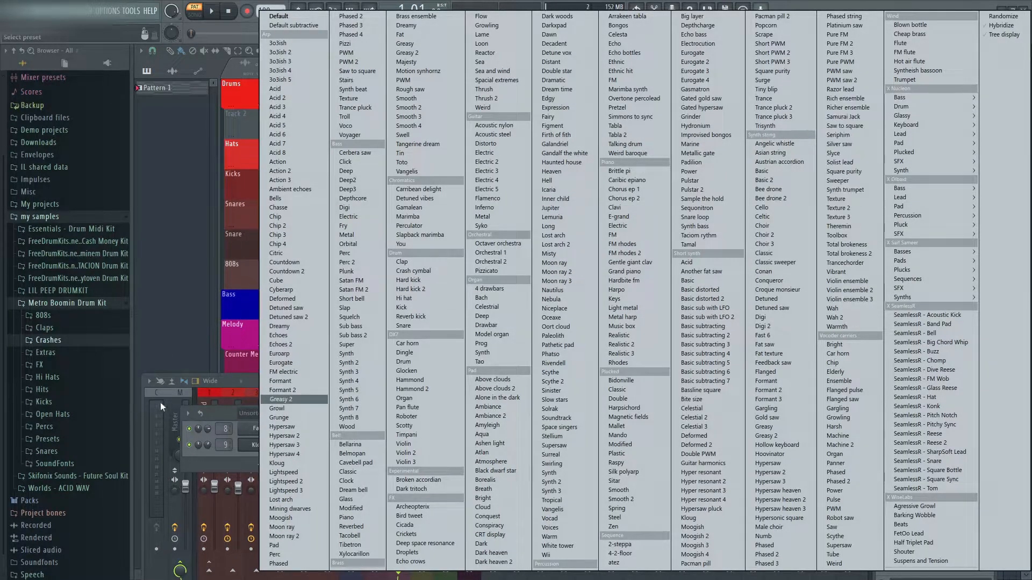
{"action": "left_click", "coordinate": [221, 411]}
- Move the channel rack clear of the mixer and check the EQ curve on the Melody track
{"action": "left_click_drag", "start_coordinate": [487, 418], "coordinate": [394, 513]}
{"action": "left_click", "coordinate": [377, 422]}
{"action": "left_click", "coordinate": [912, 502]}
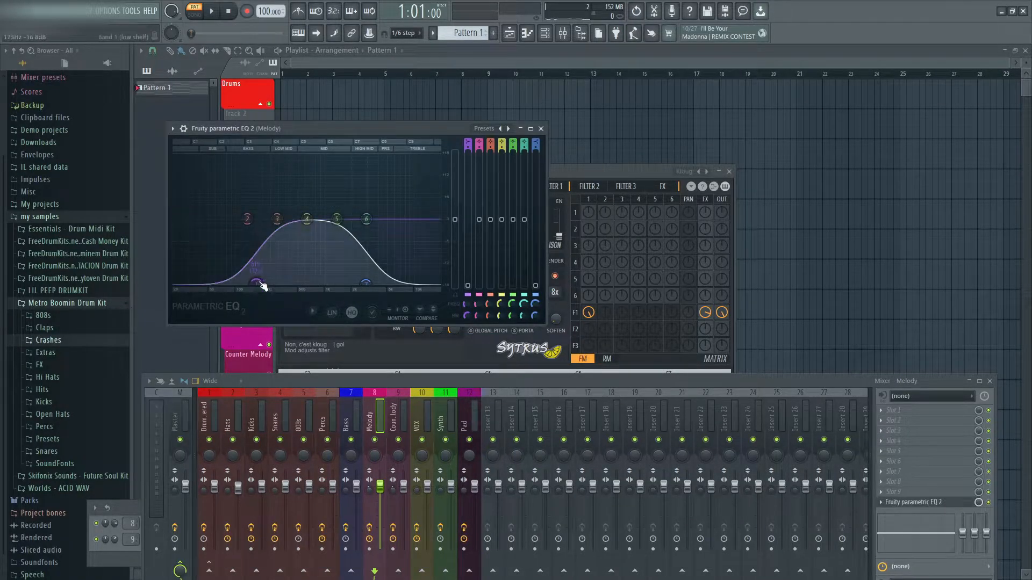
{"action": "left_click", "coordinate": [543, 129]}
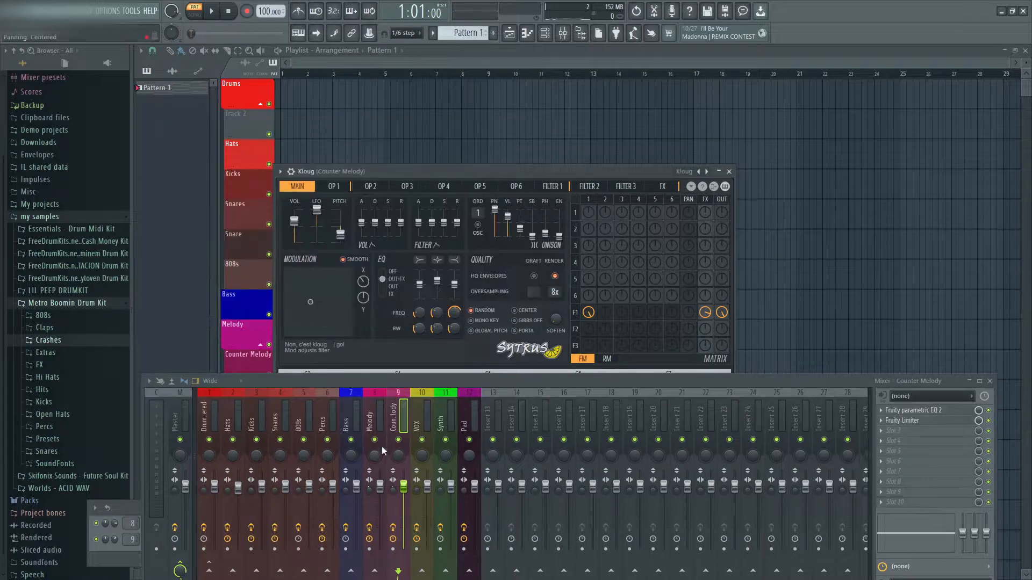
- Raise the frequencies of low-cut band 1 and high-cut band 7 in the Counter Melody EQ, checking the sound in playback
{"action": "left_click", "coordinate": [922, 412]}
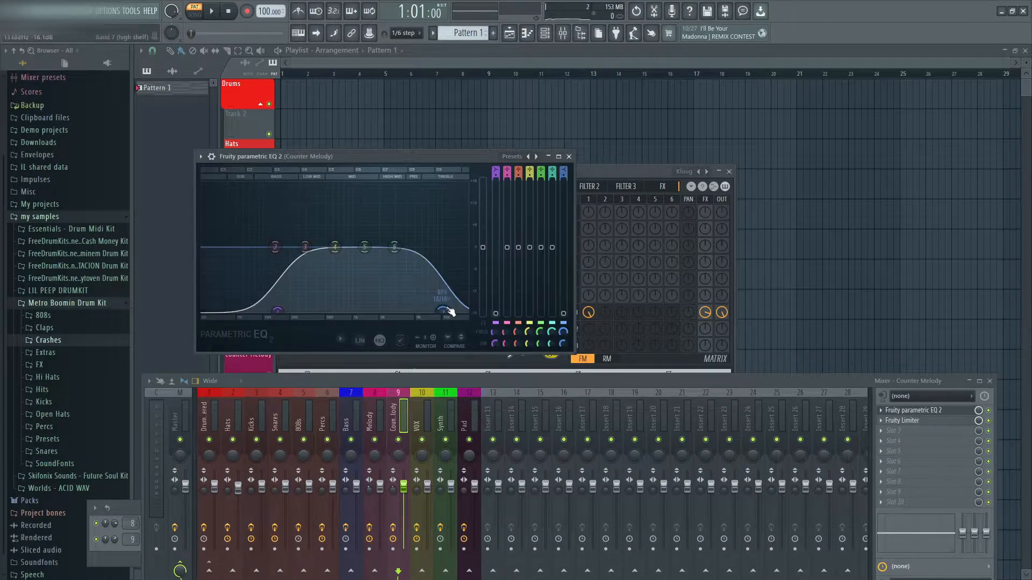
{"action": "left_click_drag", "start_coordinate": [282, 311], "coordinate": [325, 310]}
{"action": "key", "text": "space"}
{"action": "key", "text": "space"}
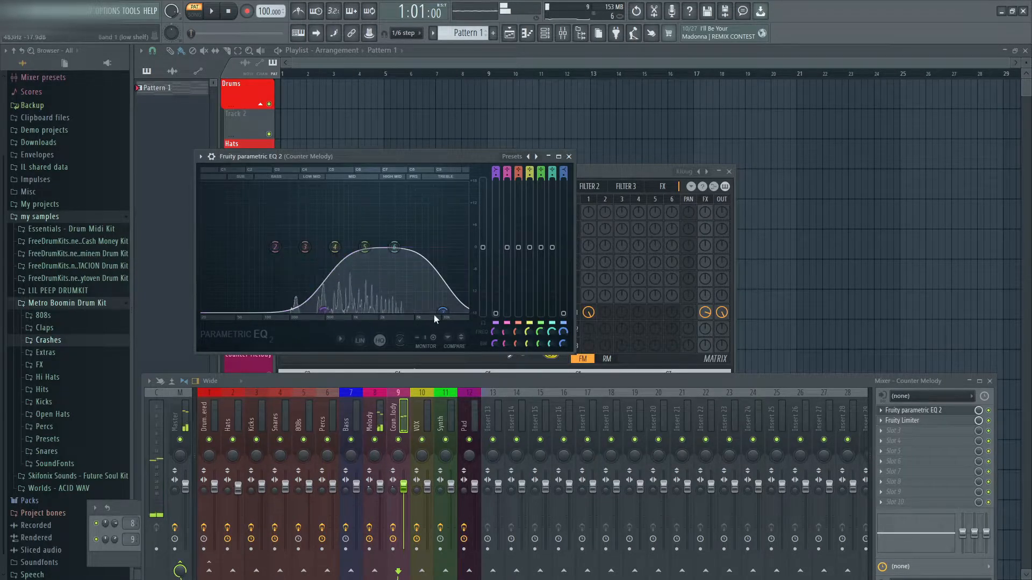
{"action": "left_click_drag", "start_coordinate": [443, 311], "coordinate": [457, 311]}
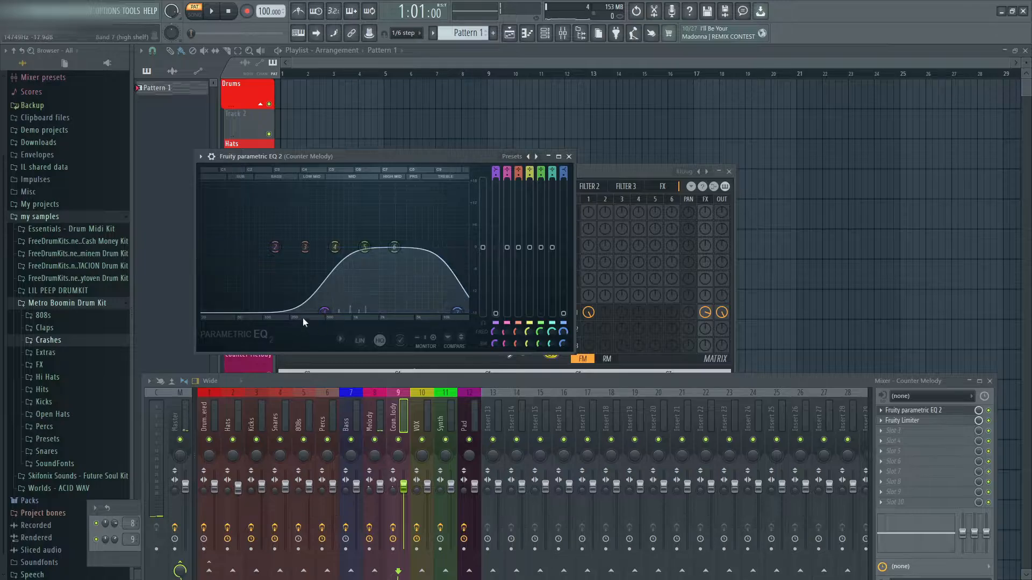
{"action": "left_click_drag", "start_coordinate": [325, 311], "coordinate": [329, 310]}
{"action": "key", "text": "space"}
{"action": "key", "text": "space"}
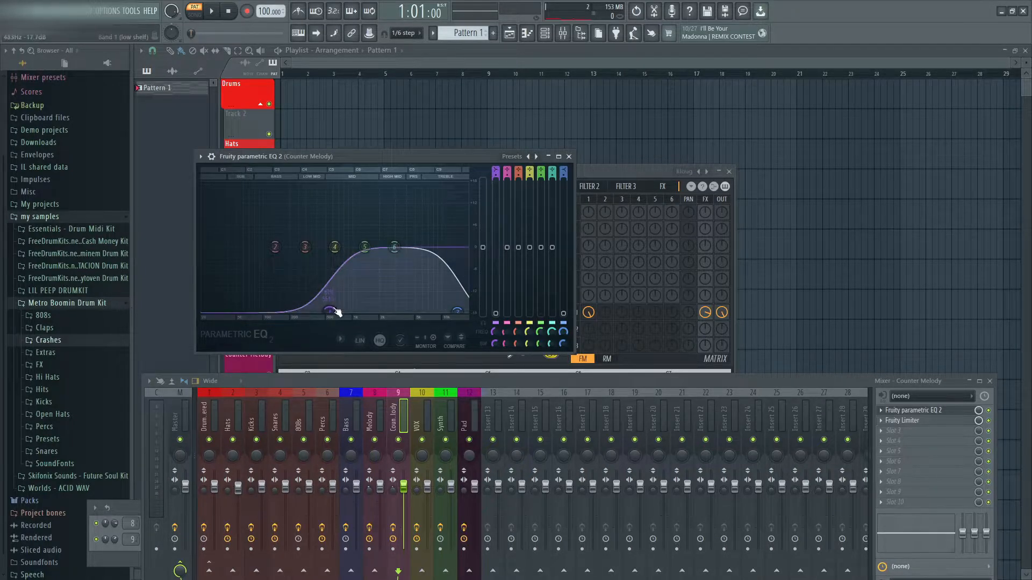
{"action": "key", "text": "space"}
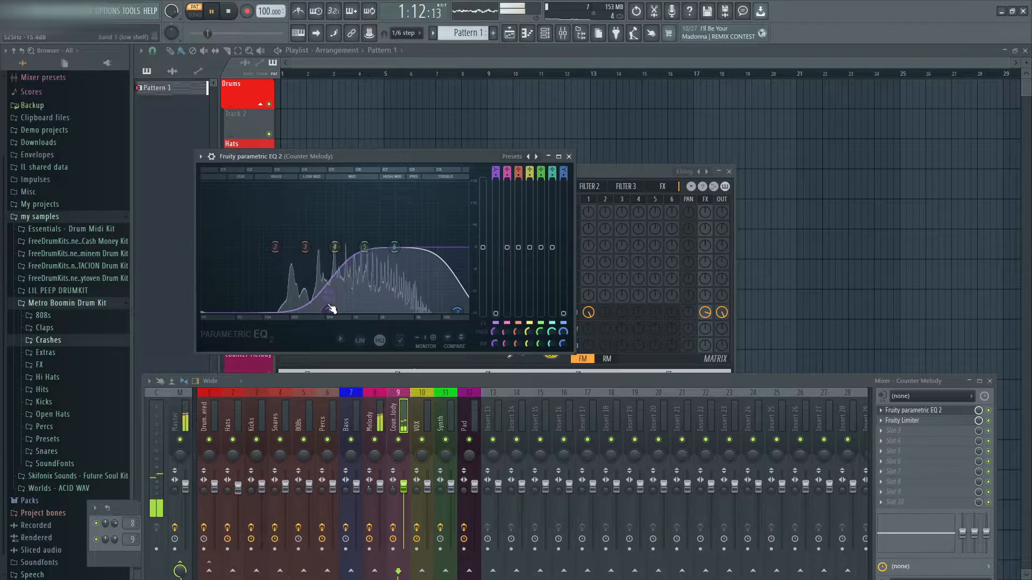
{"action": "key", "text": "space"}
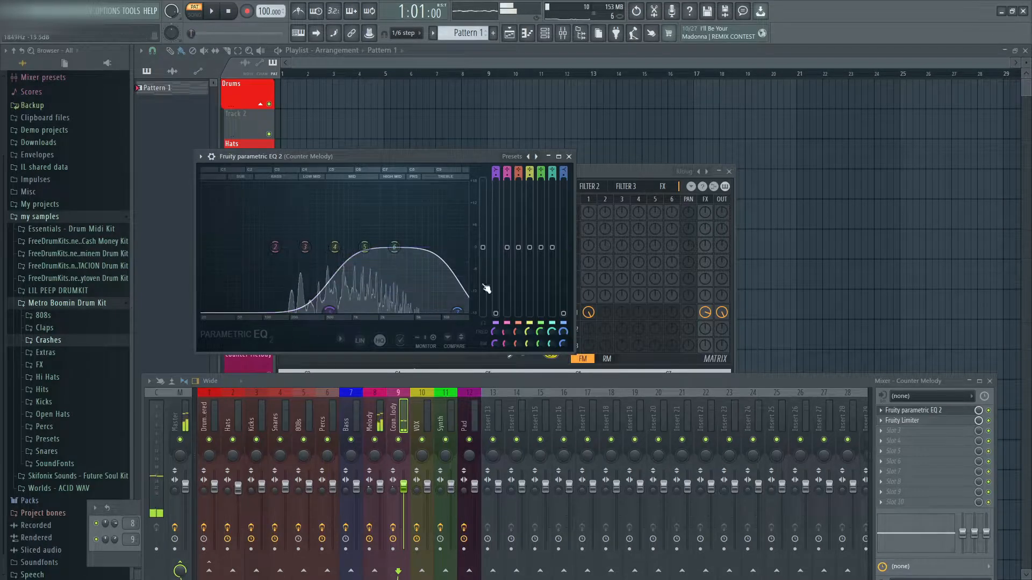
- Sweep band 1 of the Counter Melody EQ during playback, settle it in the low mids, lower band 7 slightly and close the EQ
{"action": "left_click_drag", "start_coordinate": [329, 311], "coordinate": [222, 311]}
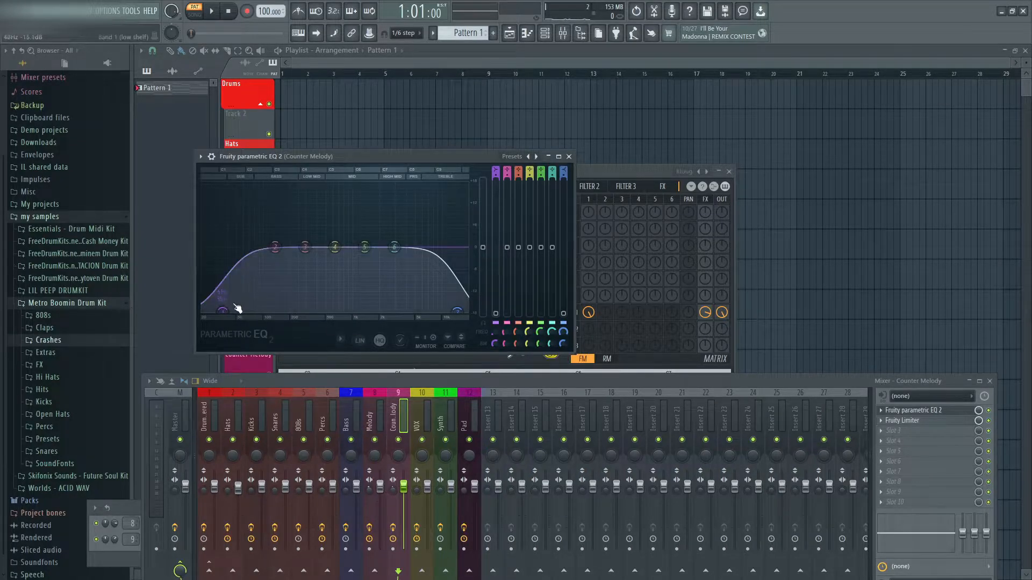
{"action": "key", "text": "space"}
{"action": "left_click_drag", "start_coordinate": [232, 314], "coordinate": [358, 316]}
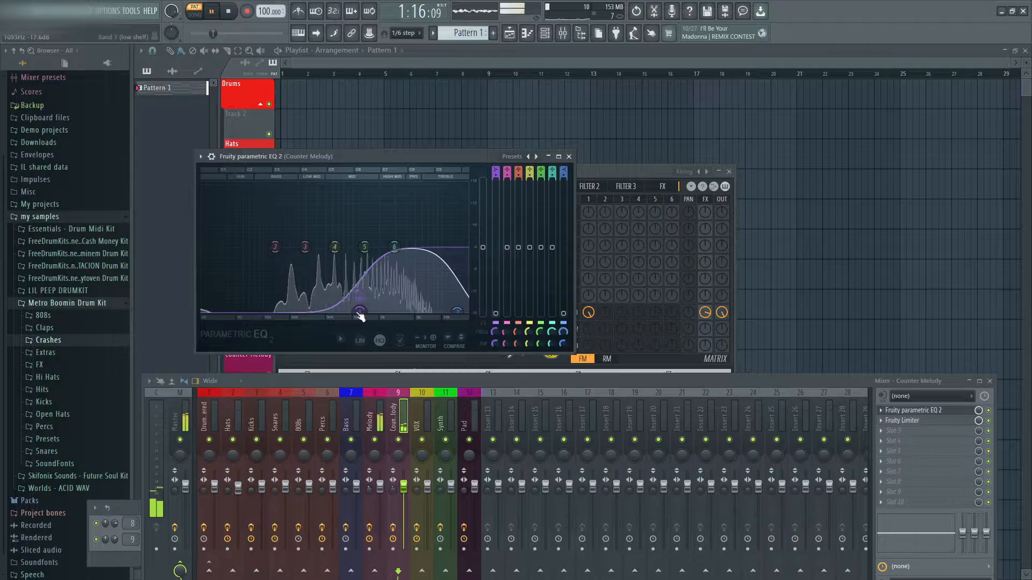
{"action": "left_click_drag", "start_coordinate": [358, 315], "coordinate": [334, 311]}
{"action": "left_click_drag", "start_coordinate": [457, 311], "coordinate": [448, 311]}
{"action": "left_click", "coordinate": [569, 157]}
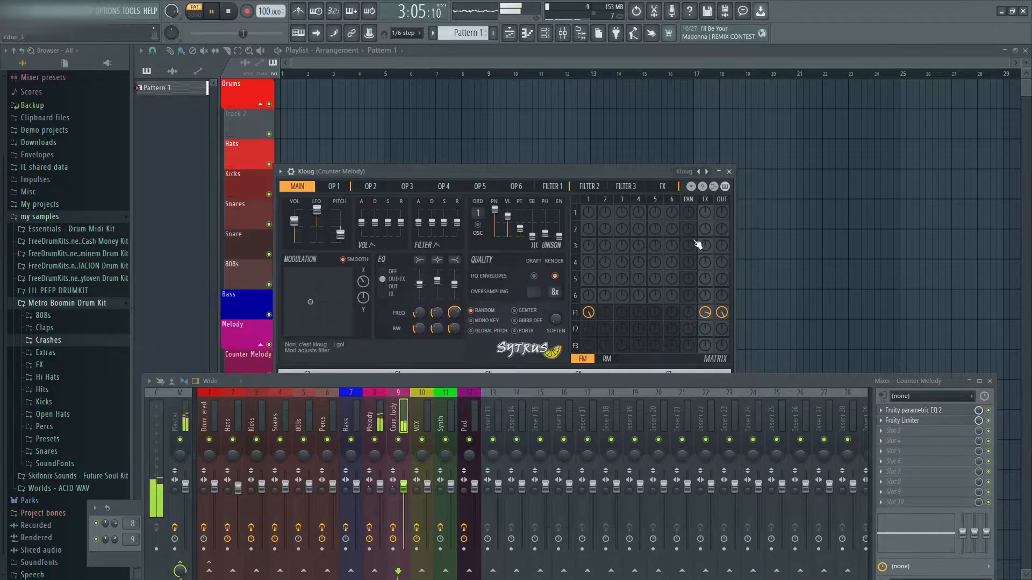
{"action": "key", "text": "space"}
- Close the Sytrus window, reposition the mixer and audition MB Clap (3) from the Metro Boomin Drum Kit
{"action": "left_click", "coordinate": [728, 171]}
{"action": "left_click_drag", "start_coordinate": [482, 379], "coordinate": [485, 300]}
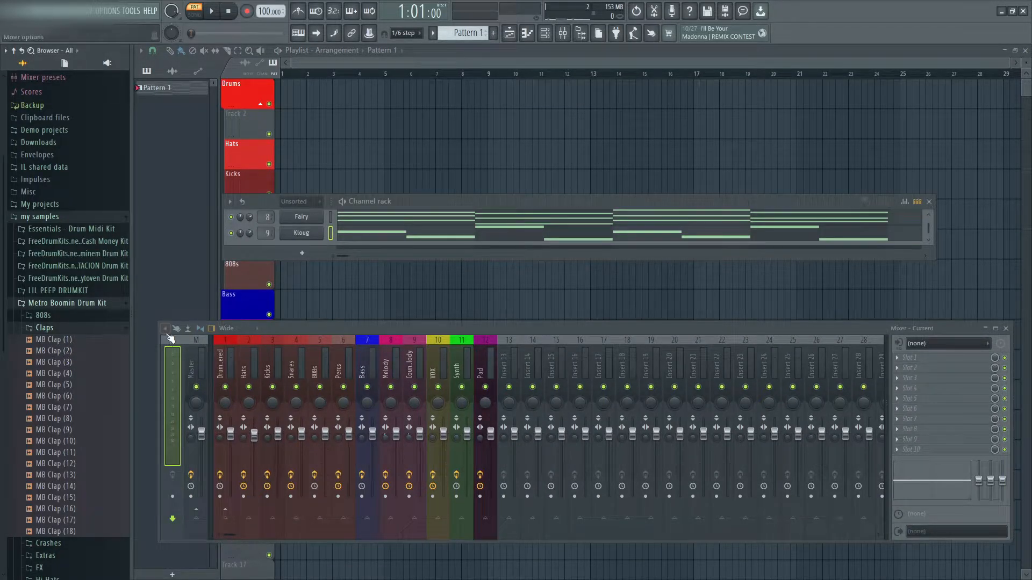
{"action": "left_click", "coordinate": [563, 35]}
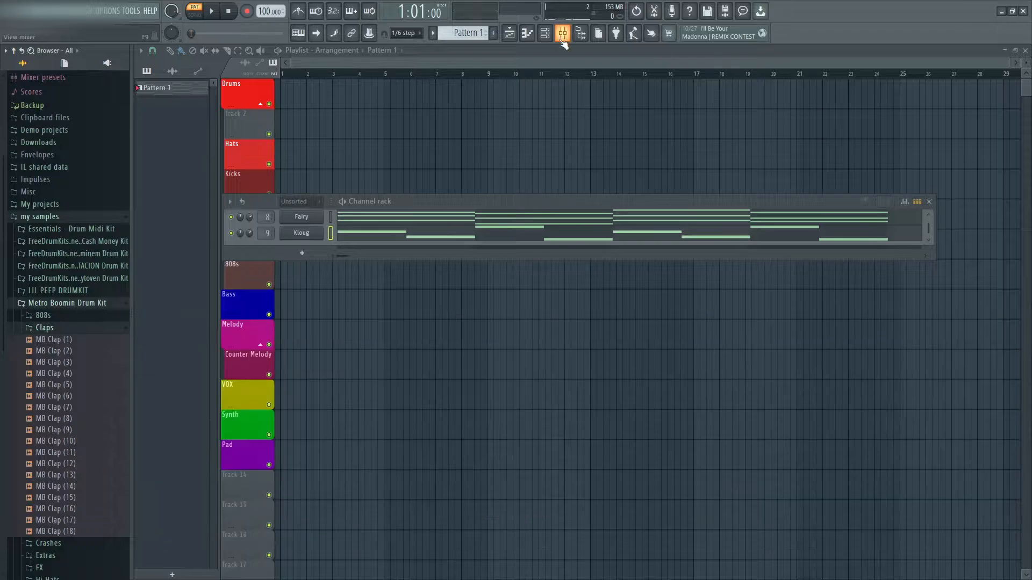
{"action": "left_click", "coordinate": [562, 36]}
{"action": "left_click", "coordinate": [64, 362]}
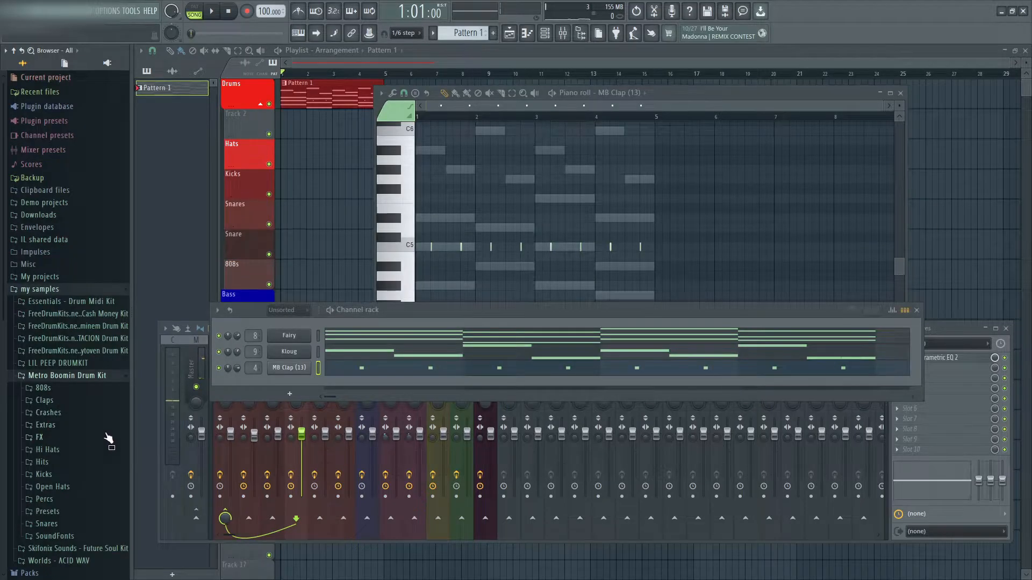
- Examine the placement of the MB Clap (13) hits on C5 across the four bars in the piano roll
{"action": "scroll", "coordinate": [418, 275], "scroll_direction": "up", "scroll_amount": 5}
{"action": "left_click_drag", "start_coordinate": [499, 106], "coordinate": [488, 106]}
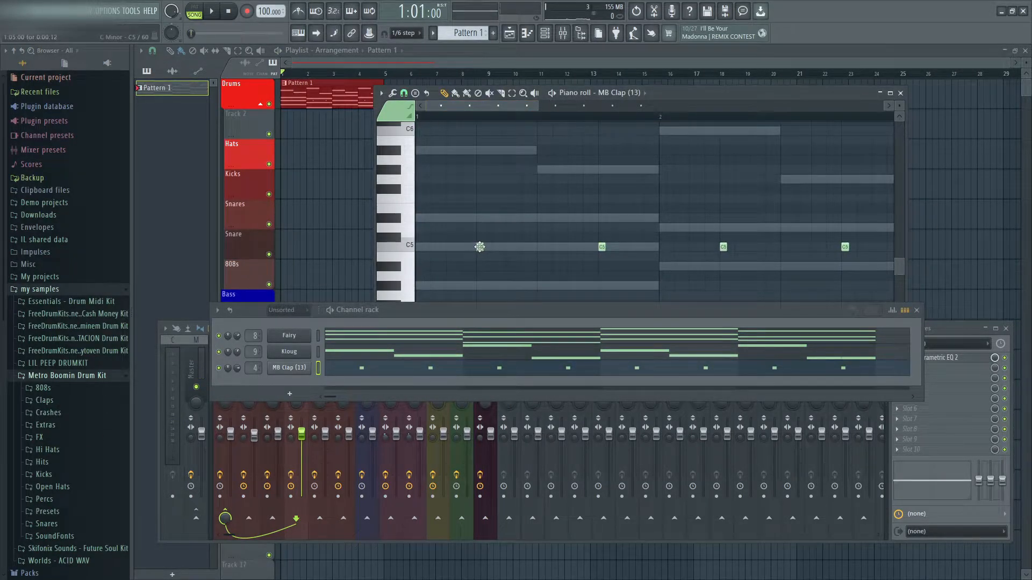
{"action": "scroll", "coordinate": [595, 265], "scroll_direction": "down", "scroll_amount": 1}
{"action": "left_click", "coordinate": [404, 94]}
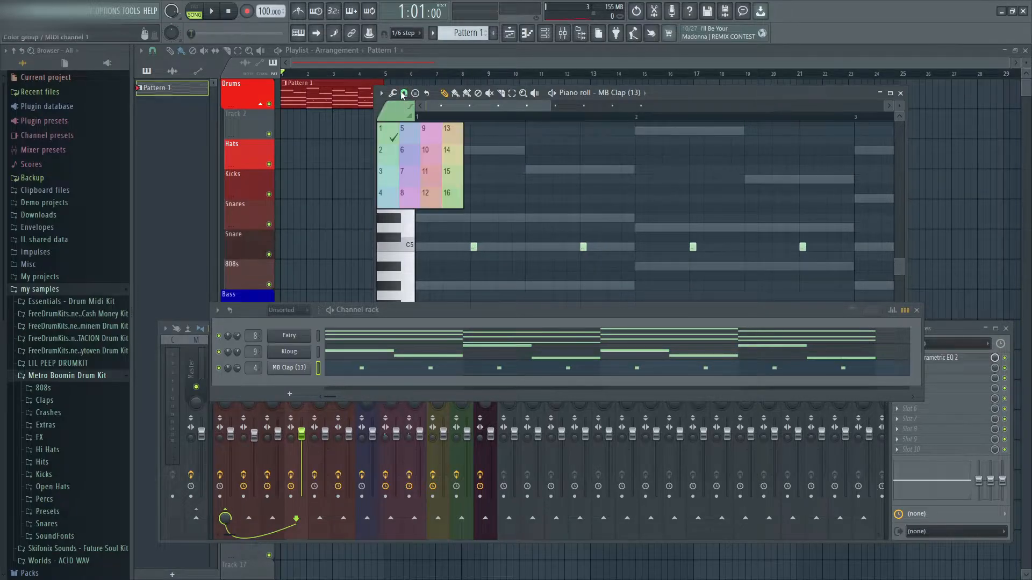
{"action": "left_click_drag", "start_coordinate": [695, 94], "coordinate": [729, 60]}
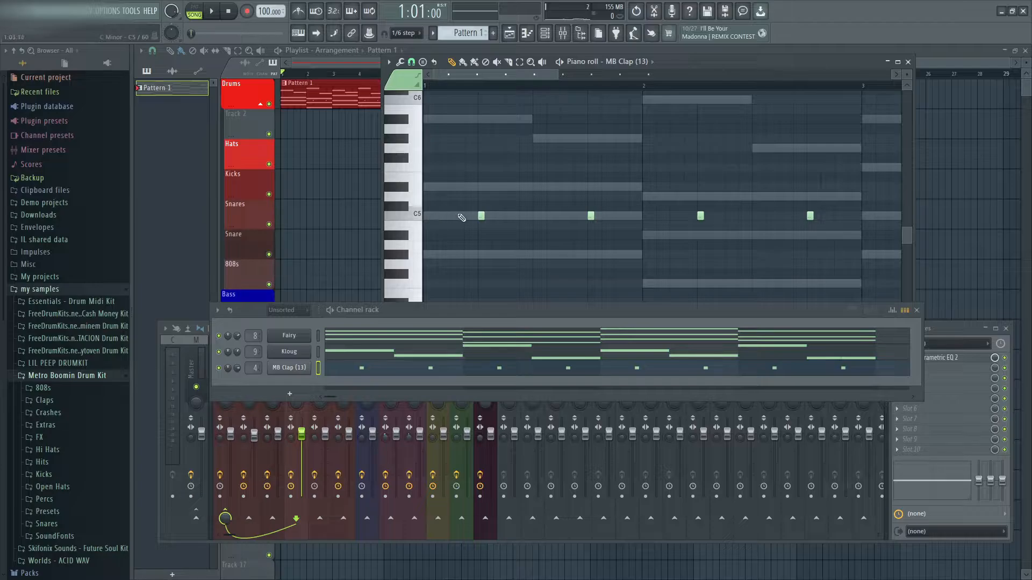
{"action": "scroll", "coordinate": [592, 216], "scroll_direction": "down", "scroll_amount": 2}
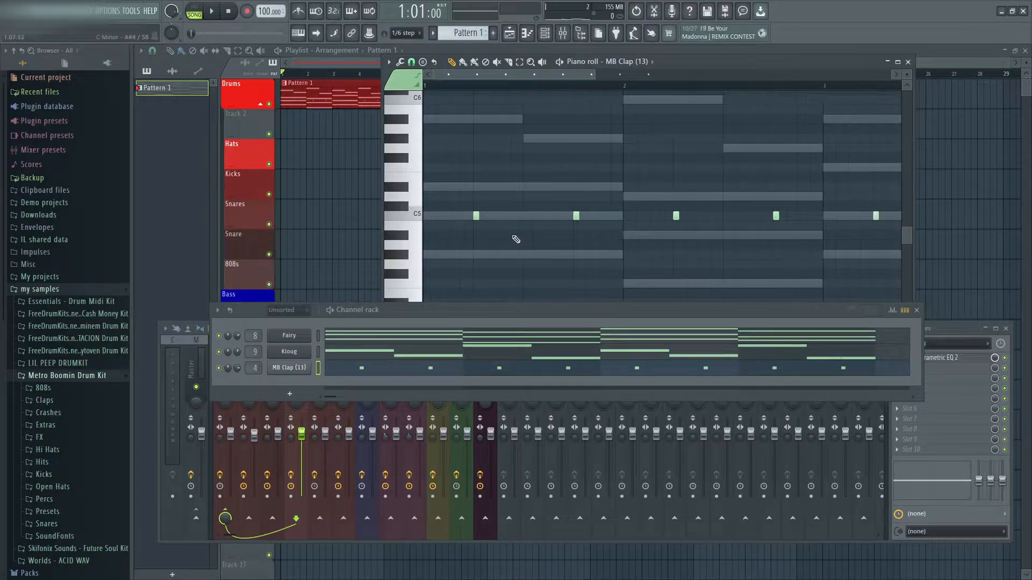
{"action": "scroll", "coordinate": [507, 221], "scroll_direction": "down", "scroll_amount": 5}
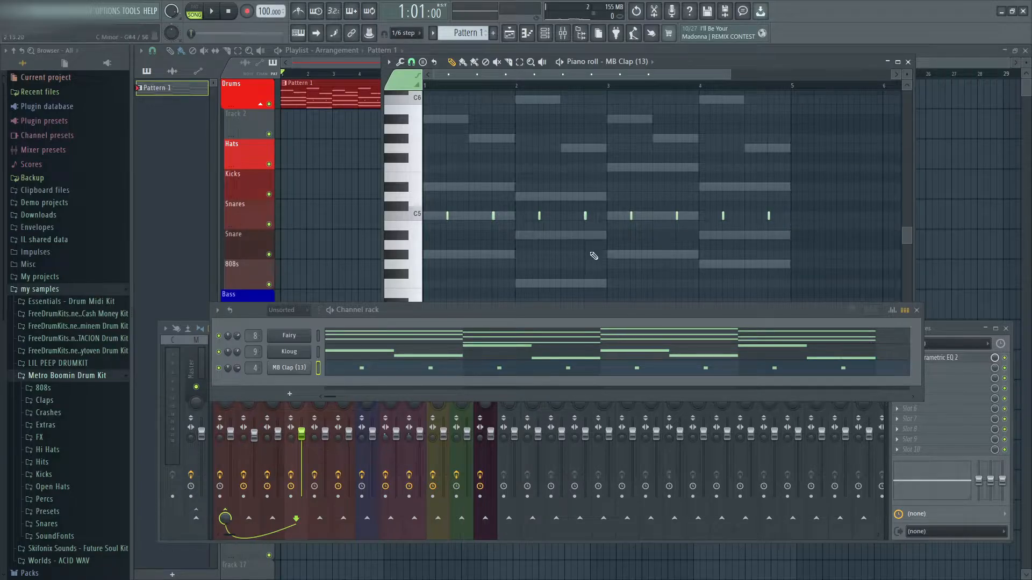
{"action": "scroll", "coordinate": [738, 228], "scroll_direction": "up", "scroll_amount": 2}
{"action": "scroll", "coordinate": [740, 229], "scroll_direction": "down", "scroll_amount": 2}
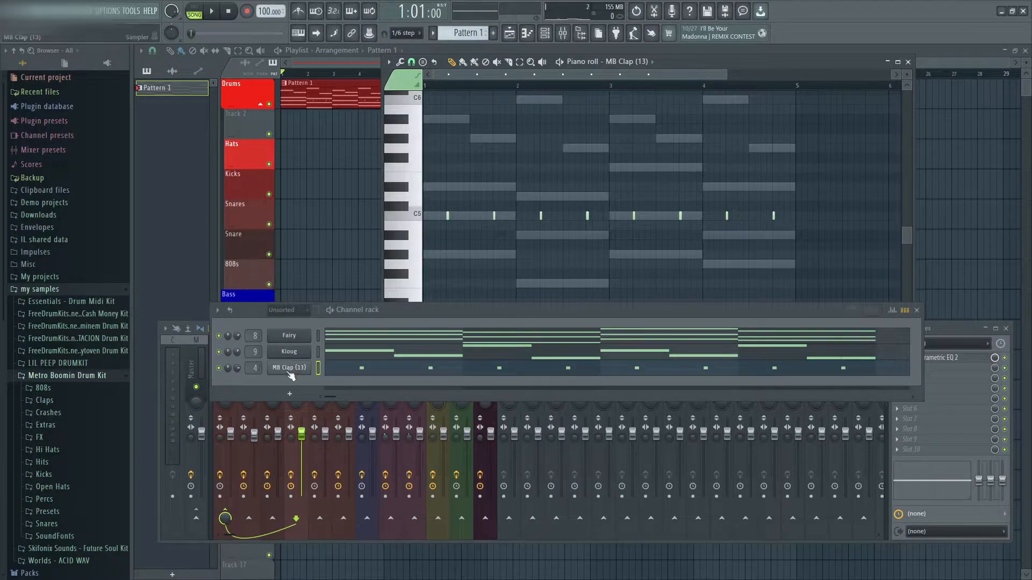
- Audition MB Hi Hat (3) and (4) from the drum kit's Hi Hats folder and add MB Hi Hat (4) as a channel
{"action": "left_click", "coordinate": [58, 452]}
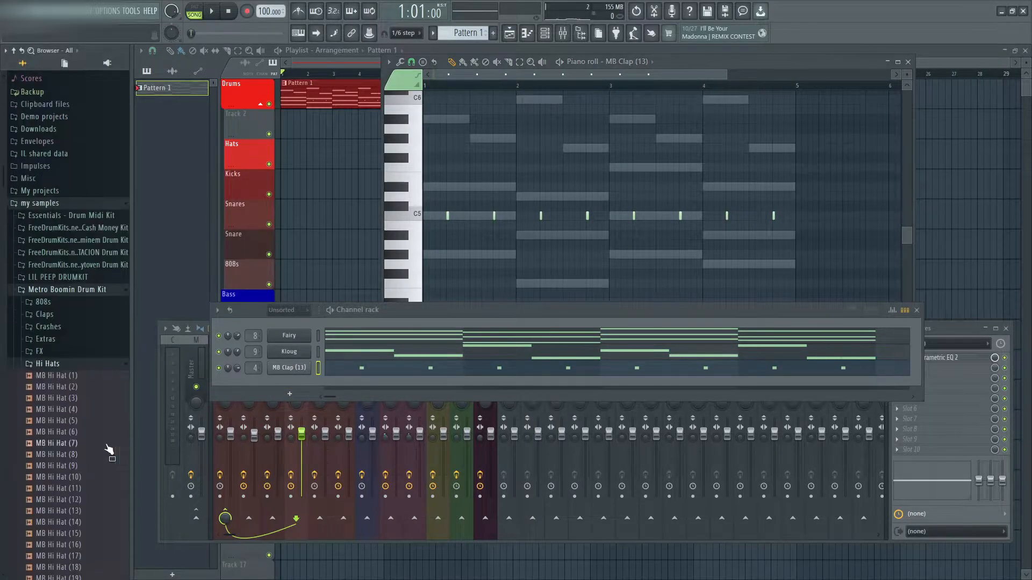
{"action": "left_click", "coordinate": [48, 399]}
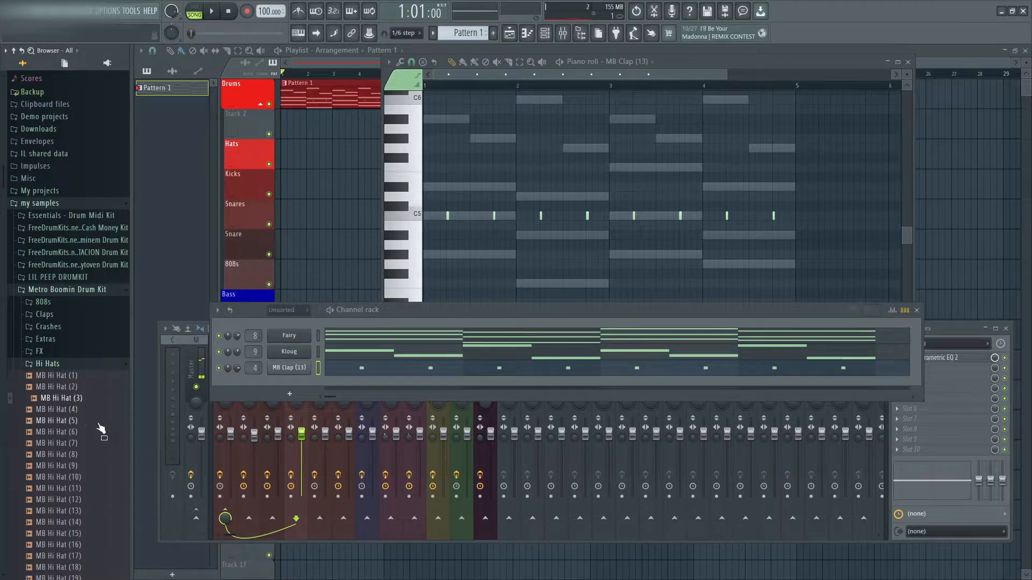
{"action": "left_click", "coordinate": [76, 412]}
{"action": "key", "text": "space"}
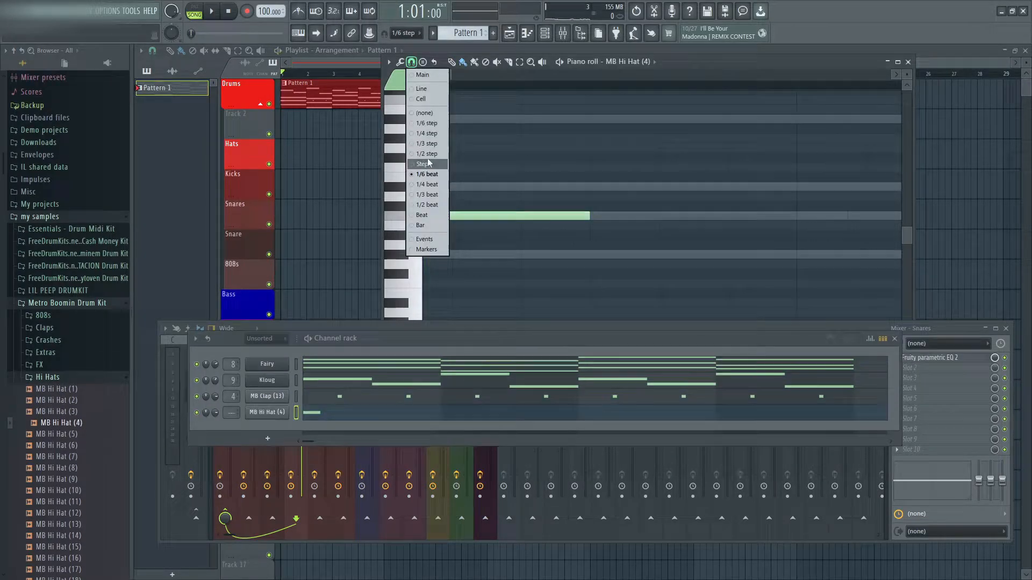
- Shorten the first C5 hi-hat note with snapping set to none, and set the piano roll snap to 1/4 beat
{"action": "left_click", "coordinate": [427, 114]}
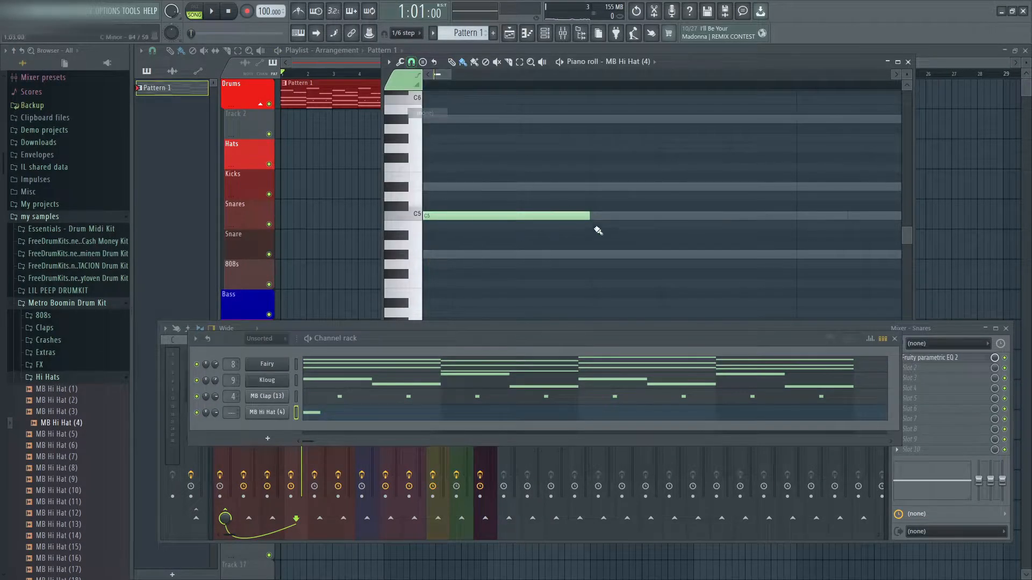
{"action": "left_click_drag", "start_coordinate": [587, 216], "coordinate": [472, 218]}
{"action": "left_click", "coordinate": [412, 62]}
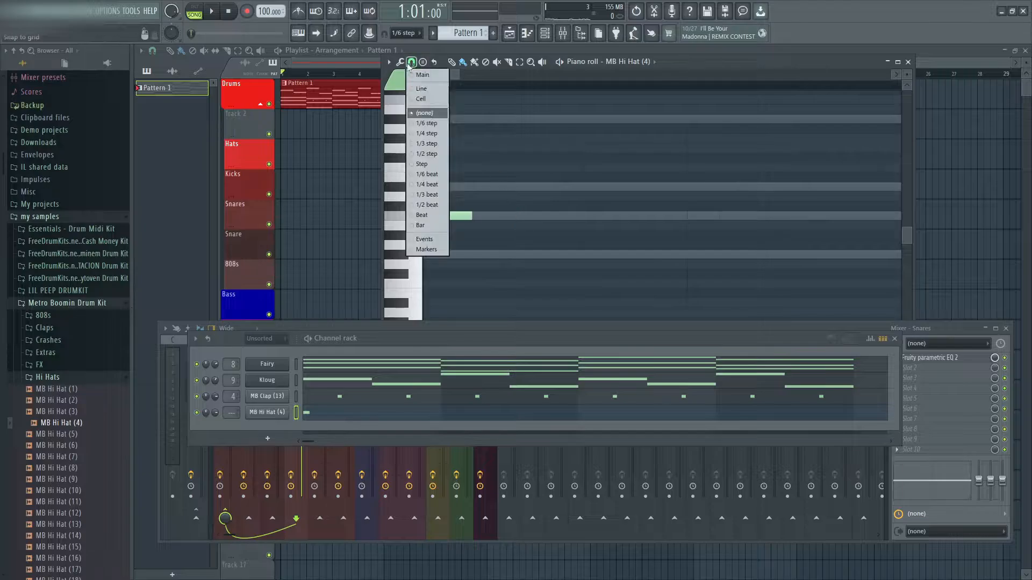
{"action": "left_click", "coordinate": [432, 184]}
- Replace the single hi-hat note with a continuous run of 1/4-beat C5 notes from bar 1 to about bar 7 and start playback
{"action": "right_click", "coordinate": [465, 215]}
{"action": "scroll", "coordinate": [426, 230], "scroll_direction": "down", "scroll_amount": 3}
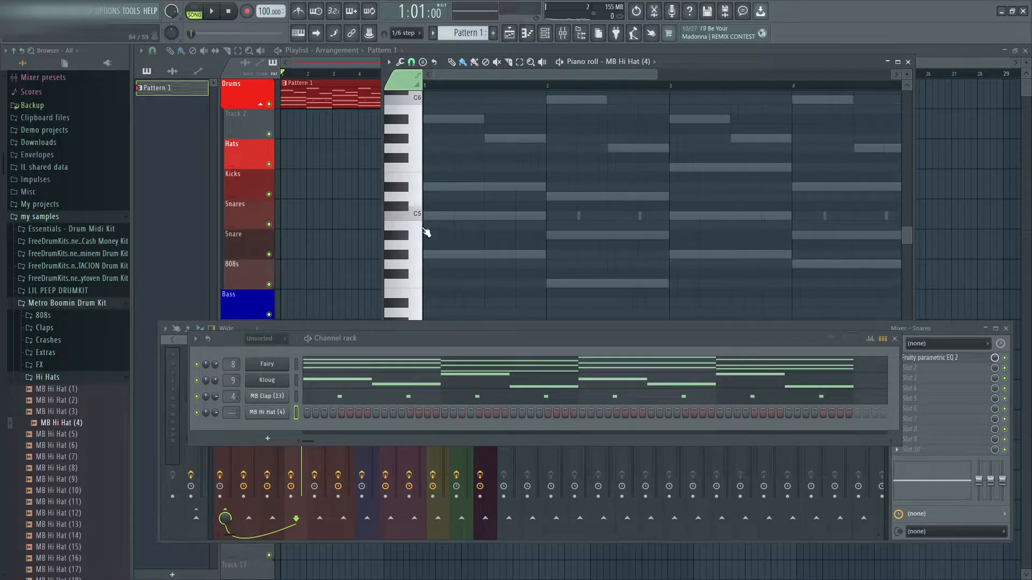
{"action": "mouse_move", "coordinate": [426, 215]}
{"action": "left_mouse_down"}
{"action": "mouse_move", "coordinate": [992, 210]}
{"action": "mouse_move", "coordinate": [954, 215]}
{"action": "left_mouse_up"}
{"action": "key", "text": "space"}
{"action": "scroll", "coordinate": [770, 229], "scroll_direction": "down", "scroll_amount": 2}
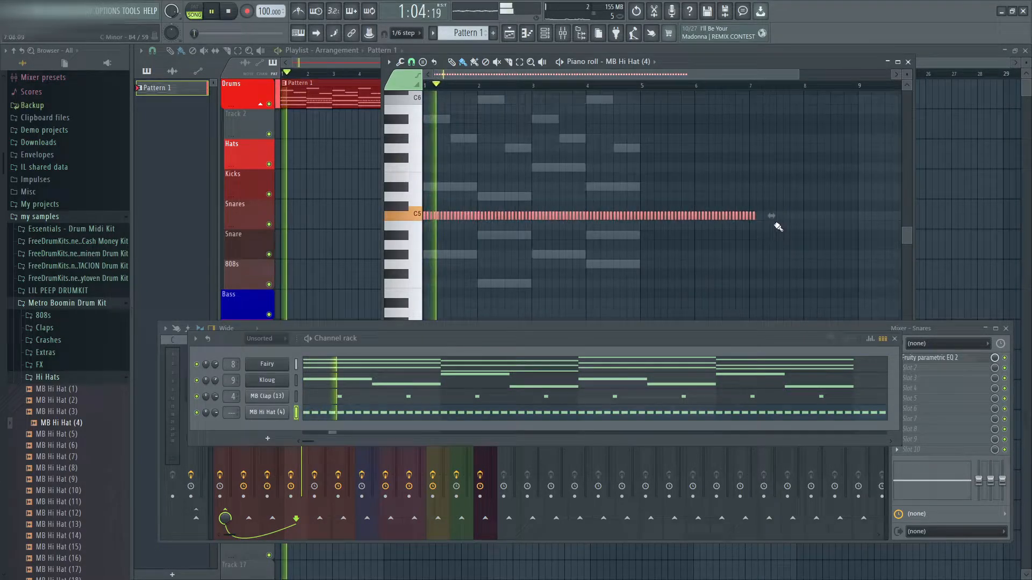
- Delete the surplus hi-hat notes from about bar 6 onward and stop playback
{"action": "right_click", "coordinate": [744, 217]}
{"action": "left_click_drag", "start_coordinate": [760, 221], "coordinate": [695, 223]}
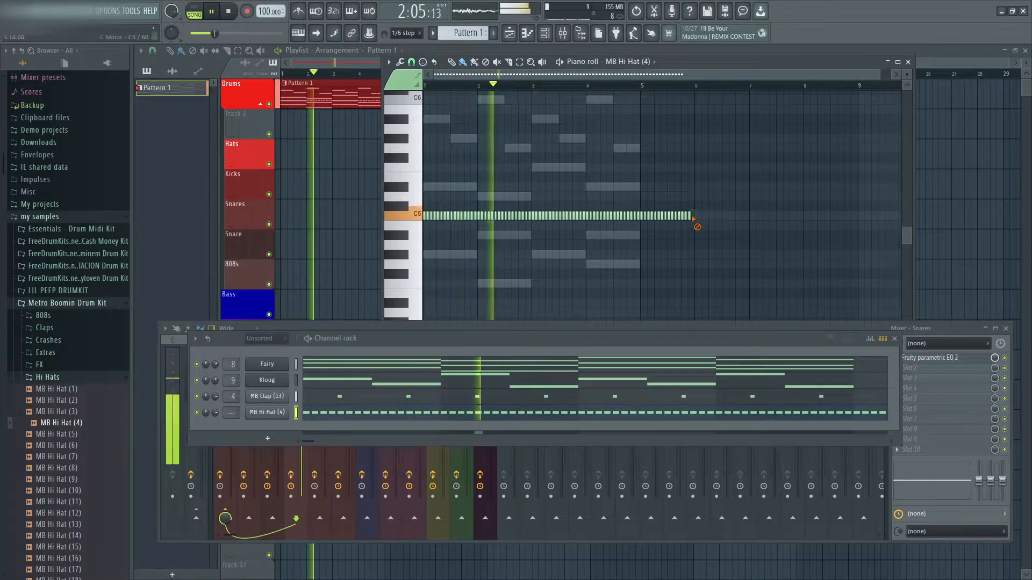
{"action": "scroll", "coordinate": [693, 221], "scroll_direction": "up", "scroll_amount": 3}
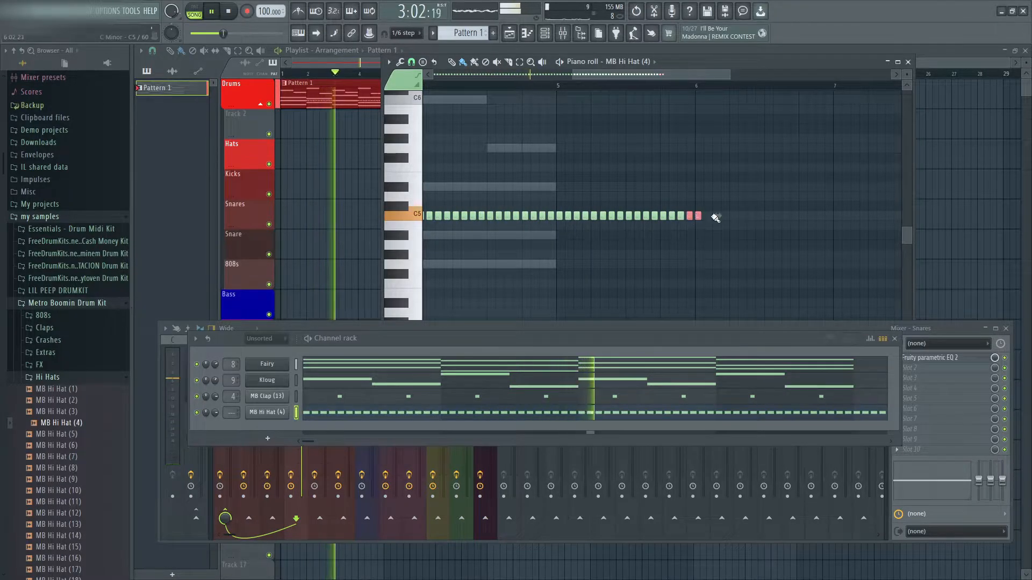
{"action": "scroll", "coordinate": [733, 258], "scroll_direction": "down", "scroll_amount": 3}
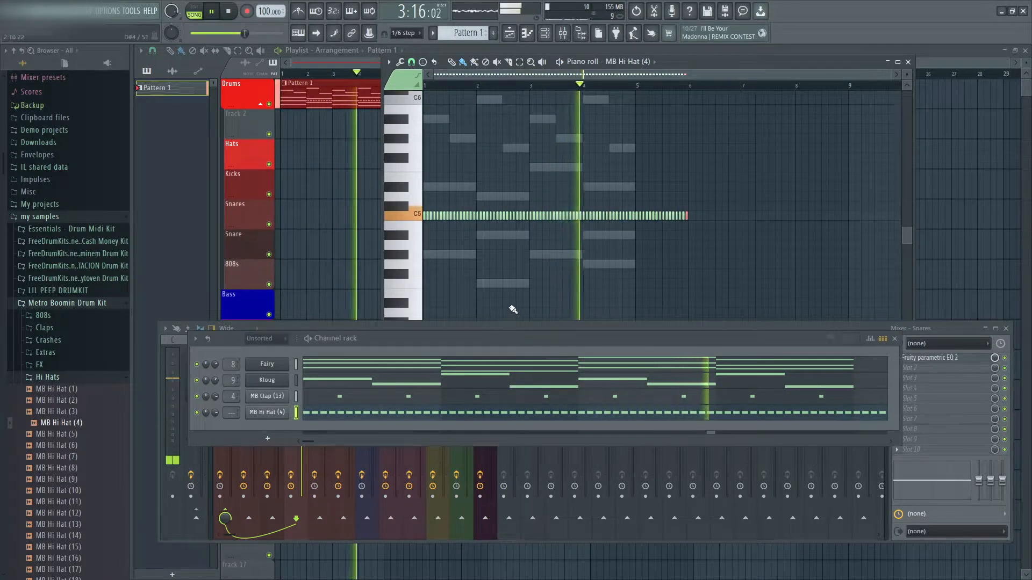
{"action": "key", "text": "space"}
- Route MB Hi Hat (4) to mixer track 2, Hats, and open that track's Fruity parametric EQ 2
{"action": "left_click_drag", "start_coordinate": [432, 331], "coordinate": [458, 268]}
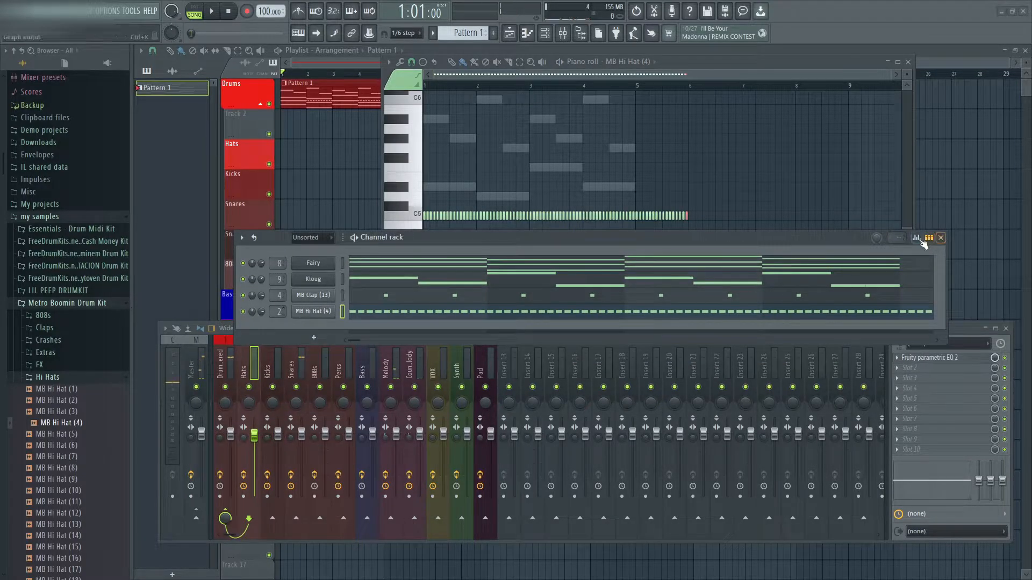
{"action": "left_click", "coordinate": [940, 238]}
{"action": "left_click", "coordinate": [929, 357]}
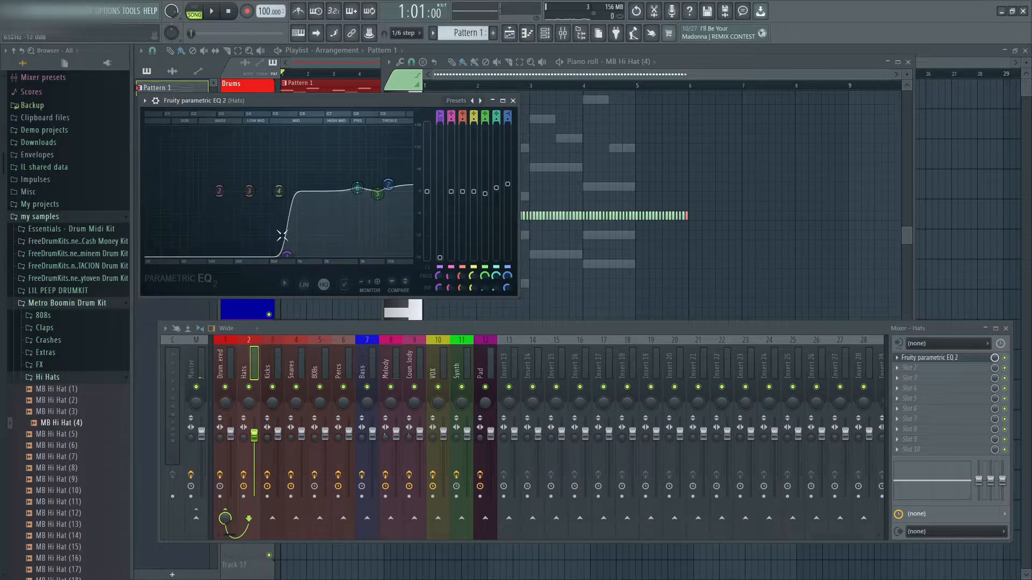
- Delete the surplus hi-hat notes from bar 5 onward and close the EQ and piano roll windows
{"action": "left_click", "coordinate": [513, 101]}
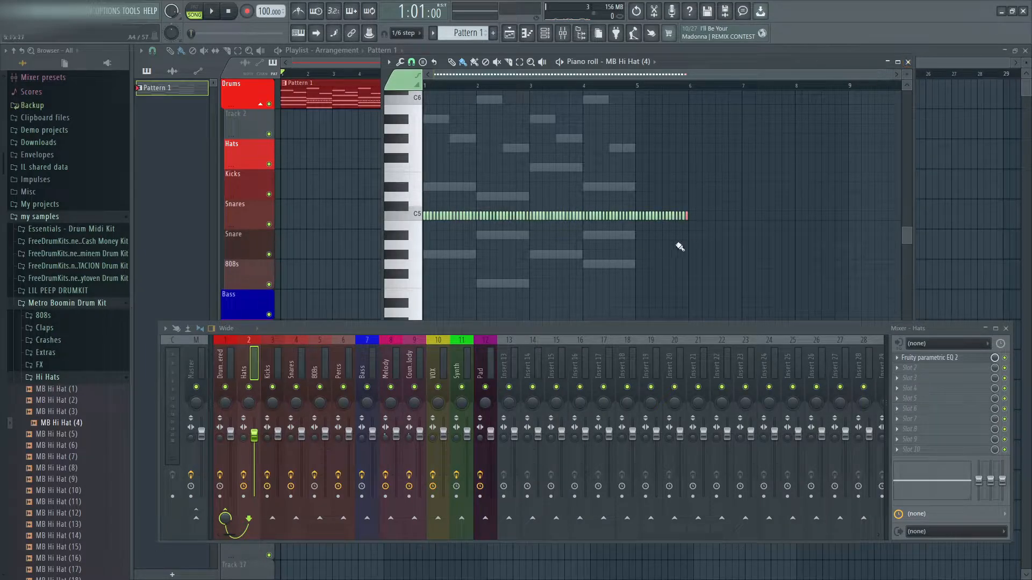
{"action": "scroll", "coordinate": [714, 215], "scroll_direction": "up", "scroll_amount": 4, "text": "ctrl"}
{"action": "key", "text": "t"}
{"action": "left_click_drag", "start_coordinate": [713, 215], "coordinate": [618, 222]}
{"action": "scroll", "coordinate": [618, 221], "scroll_direction": "down", "scroll_amount": 3}
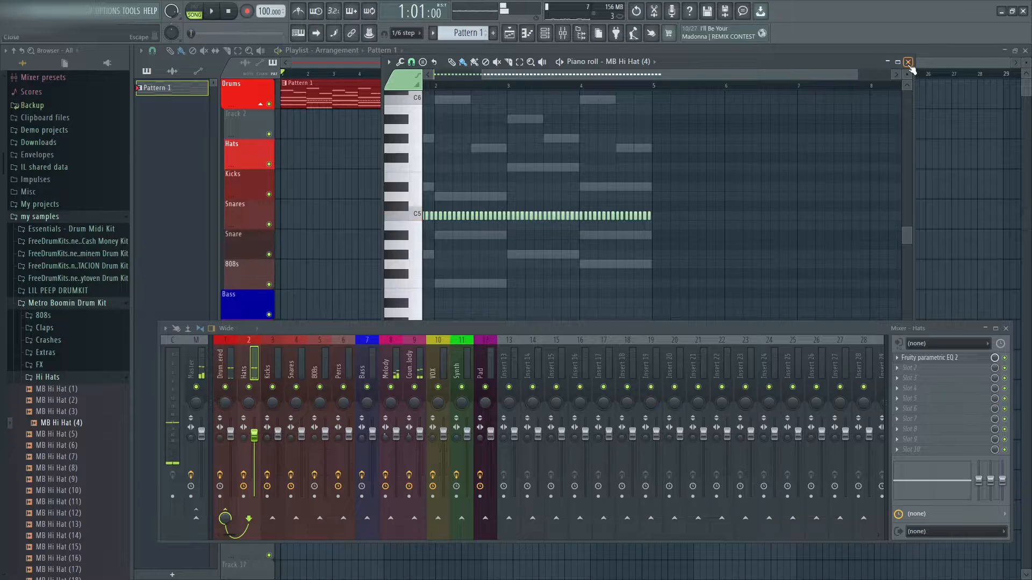
{"action": "left_click", "coordinate": [908, 62]}
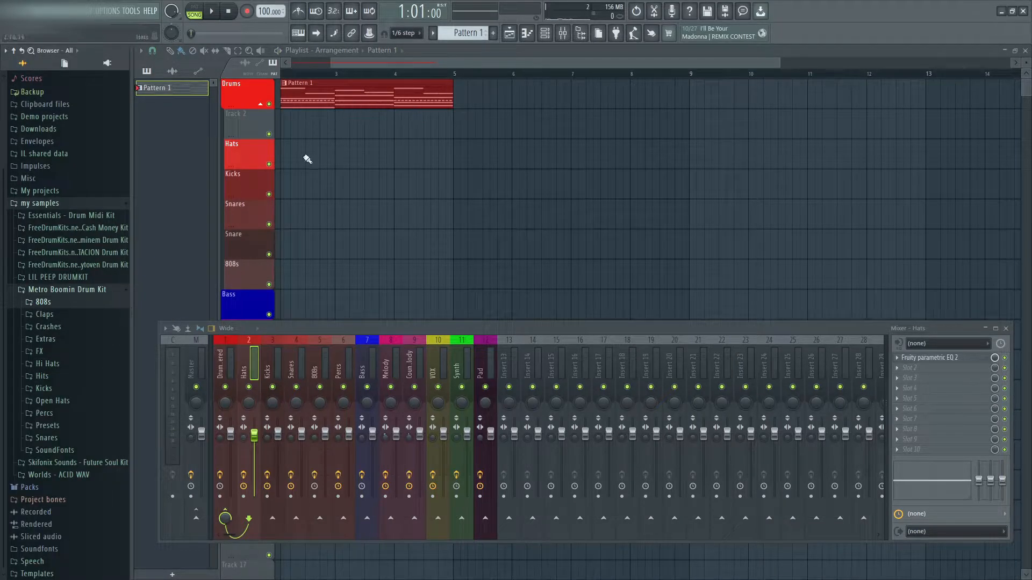
- Audition samples from the Metro Boomin Drum Kit 808s folder over the playing pattern, including MB 808 (3) and MB 808 (5)
{"action": "left_click", "coordinate": [54, 302]}
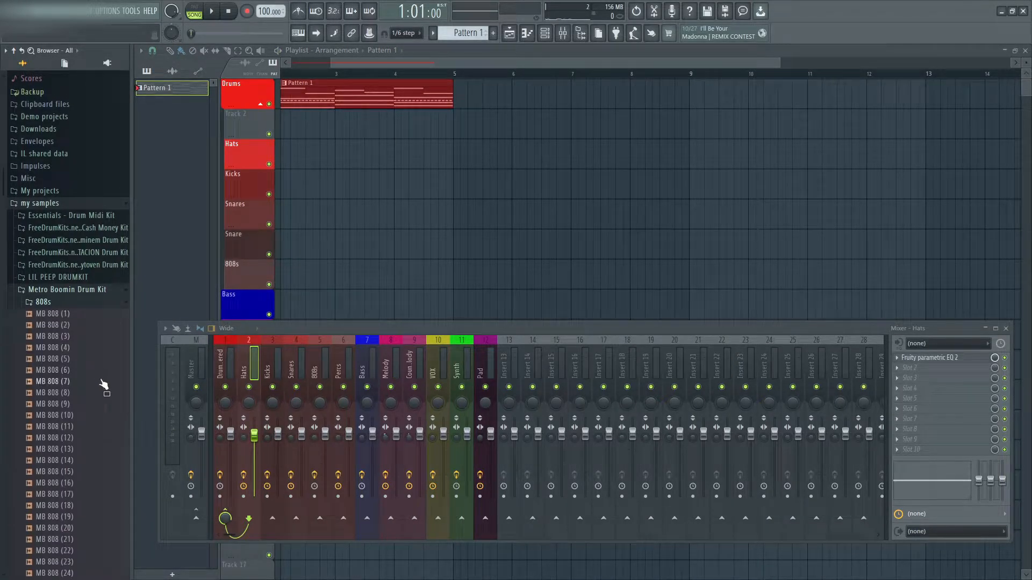
{"action": "left_click", "coordinate": [69, 327]}
{"action": "key", "text": "space"}
{"action": "left_click", "coordinate": [69, 337]}
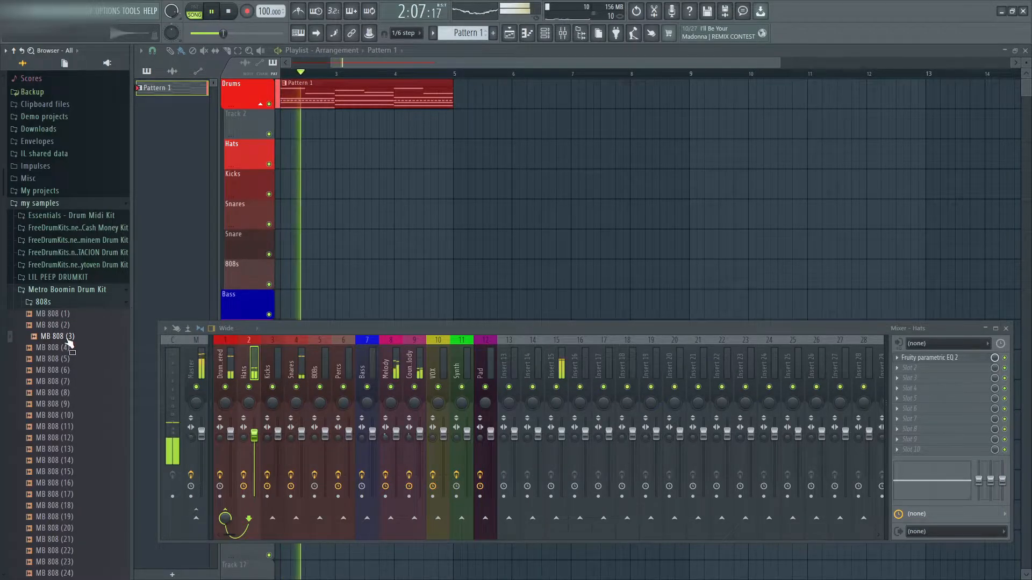
{"action": "left_click", "coordinate": [70, 359]}
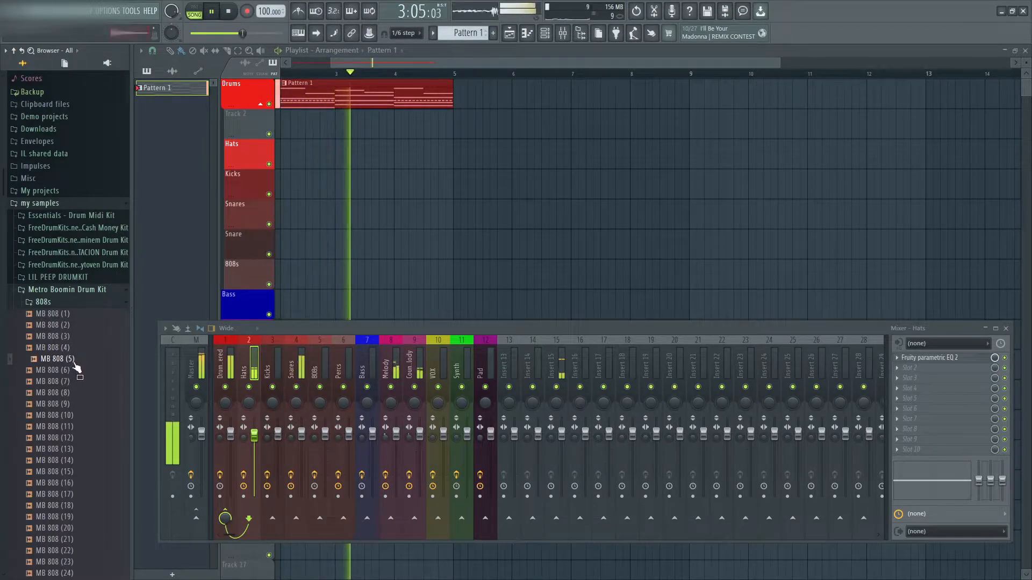
{"action": "key", "text": "space"}
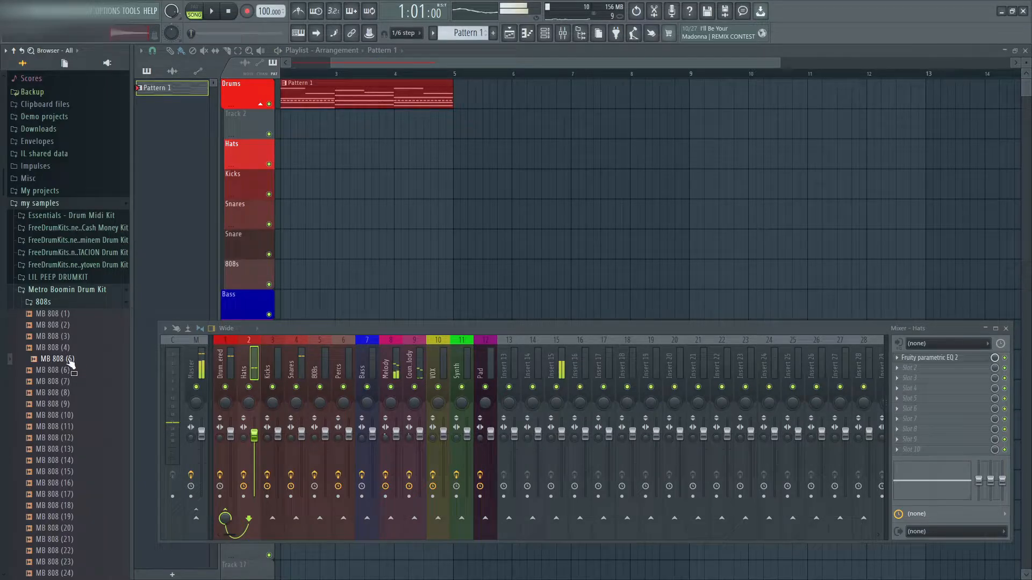
- Add the MB 808 (5) sample as a new channel in the channel rack and open its piano roll
{"action": "left_click", "coordinate": [563, 36]}
{"action": "left_click", "coordinate": [562, 33]}
{"action": "left_click", "coordinate": [545, 33]}
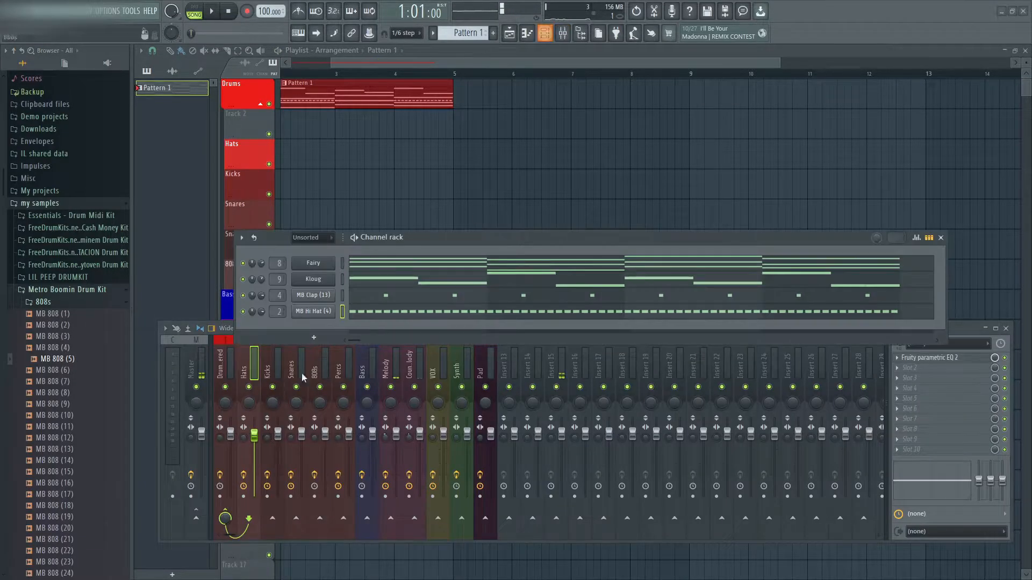
{"action": "left_click_drag", "start_coordinate": [56, 359], "coordinate": [325, 344]}
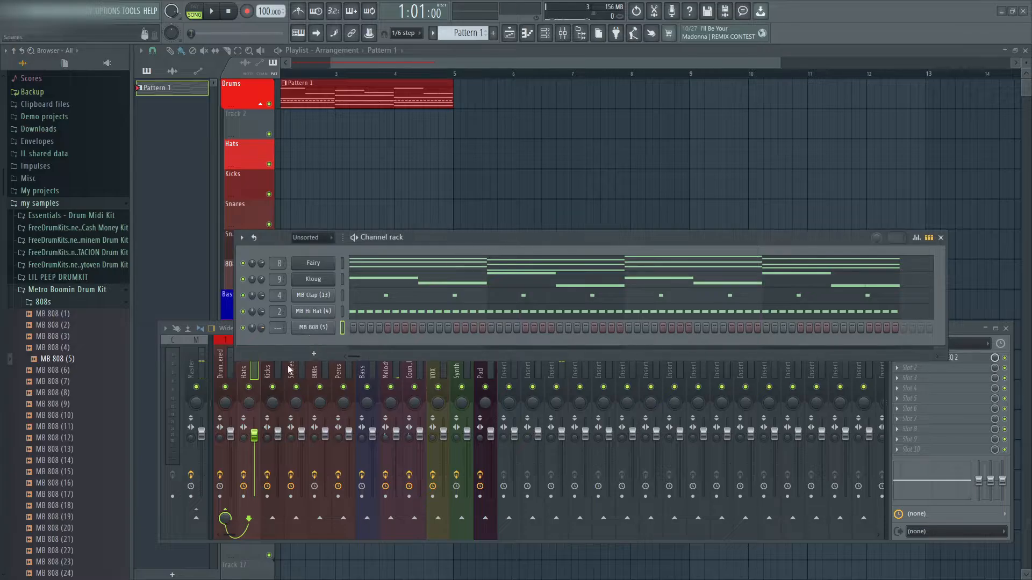
{"action": "right_click", "coordinate": [314, 327]}
{"action": "left_click", "coordinate": [376, 329]}
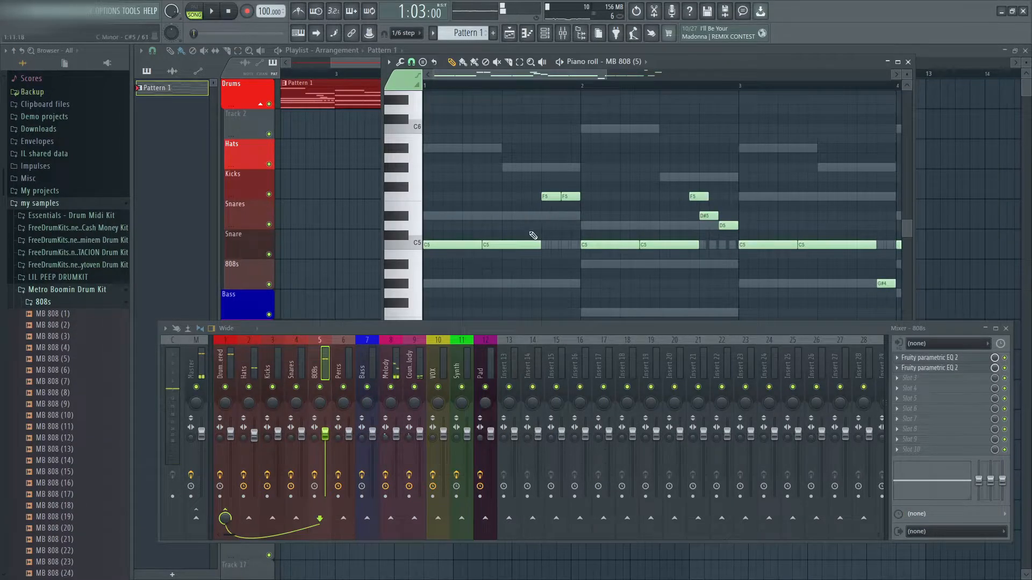
- Play back the beat with the MB 808 (5) bassline and close its piano roll
{"action": "scroll", "coordinate": [739, 231], "scroll_direction": "down", "scroll_amount": 2}
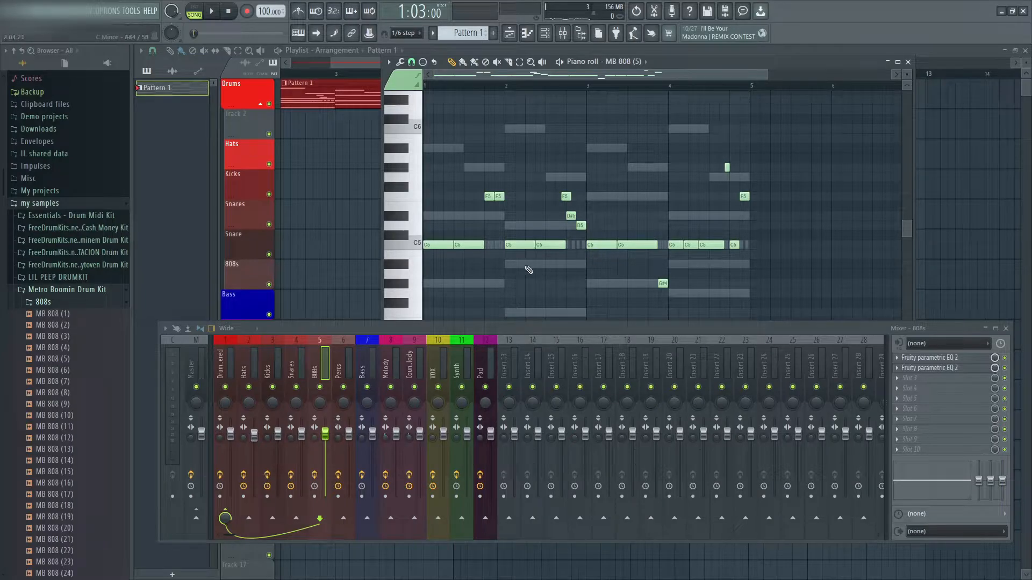
{"action": "key", "text": "space"}
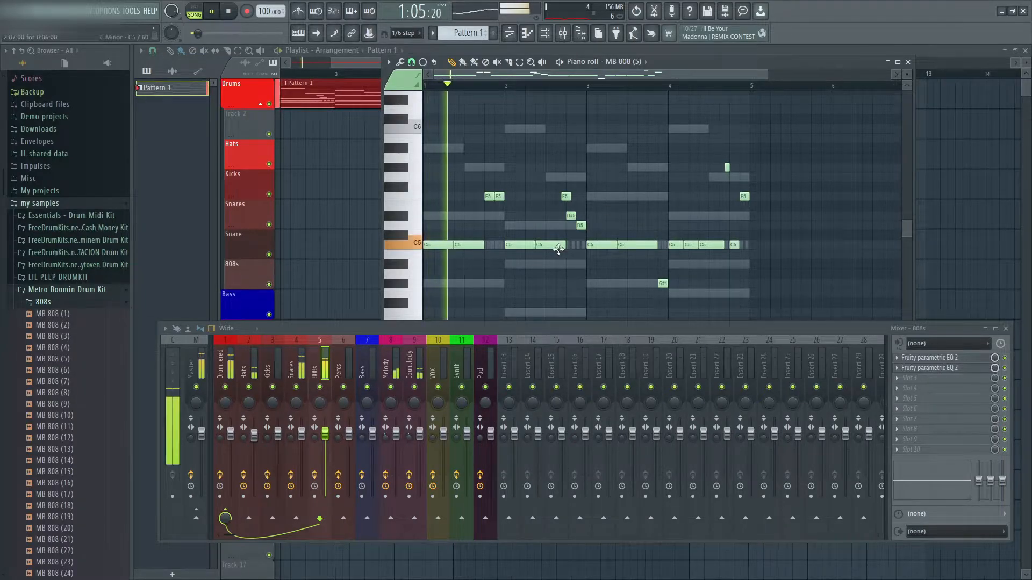
{"action": "key", "text": "space"}
{"action": "left_click", "coordinate": [907, 62]}
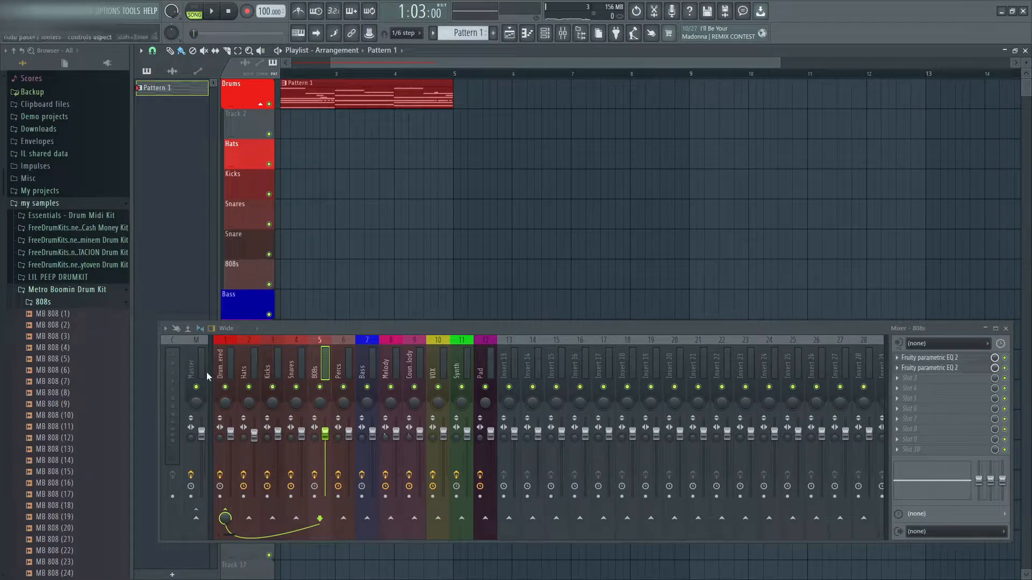
- Collapse the 808s sample folder, expand the Kicks folder of the Metro Boomin Drum Kit, and show the channel rack
{"action": "left_click", "coordinate": [51, 306]}
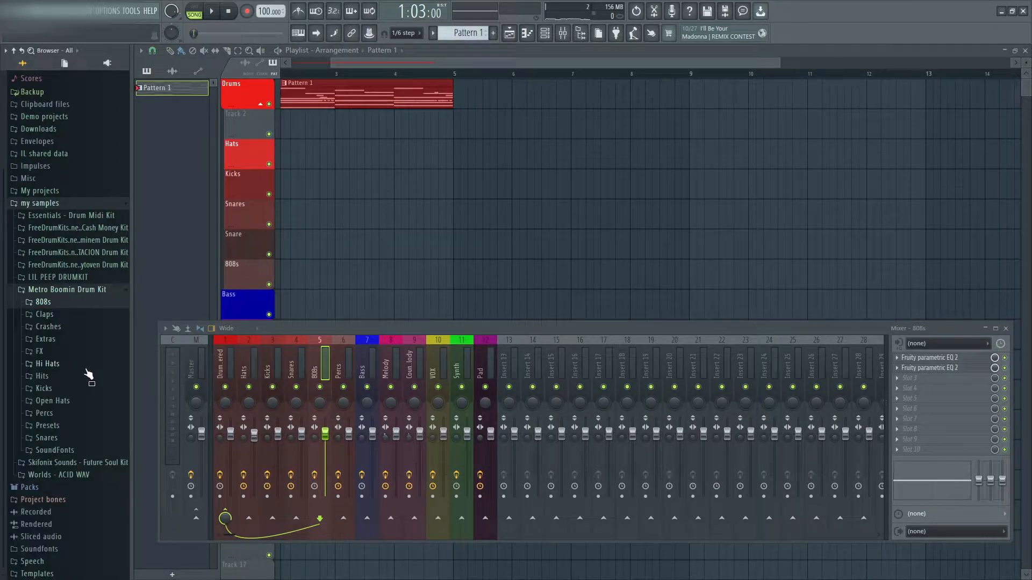
{"action": "left_click", "coordinate": [45, 390]}
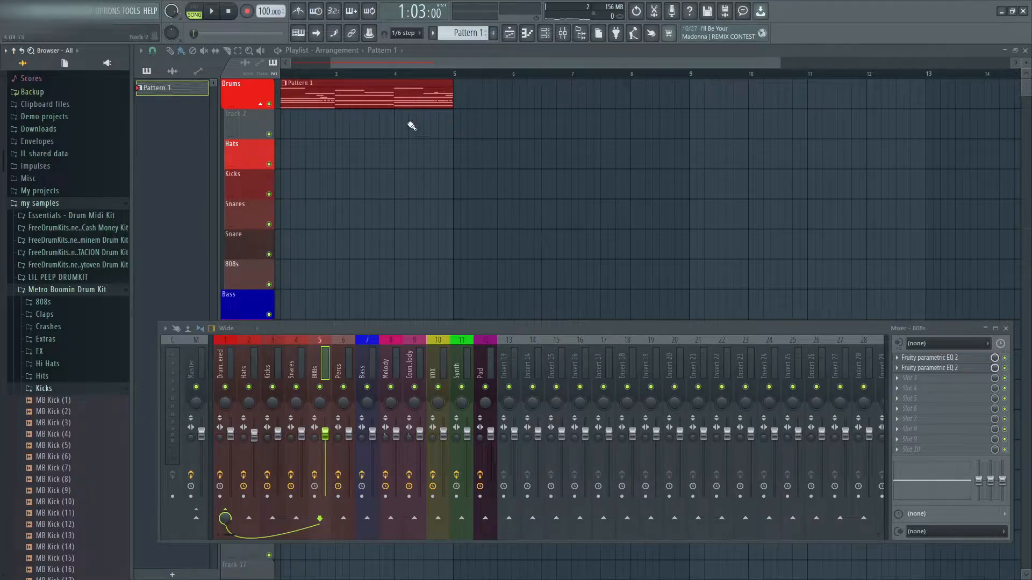
{"action": "left_click", "coordinate": [562, 33]}
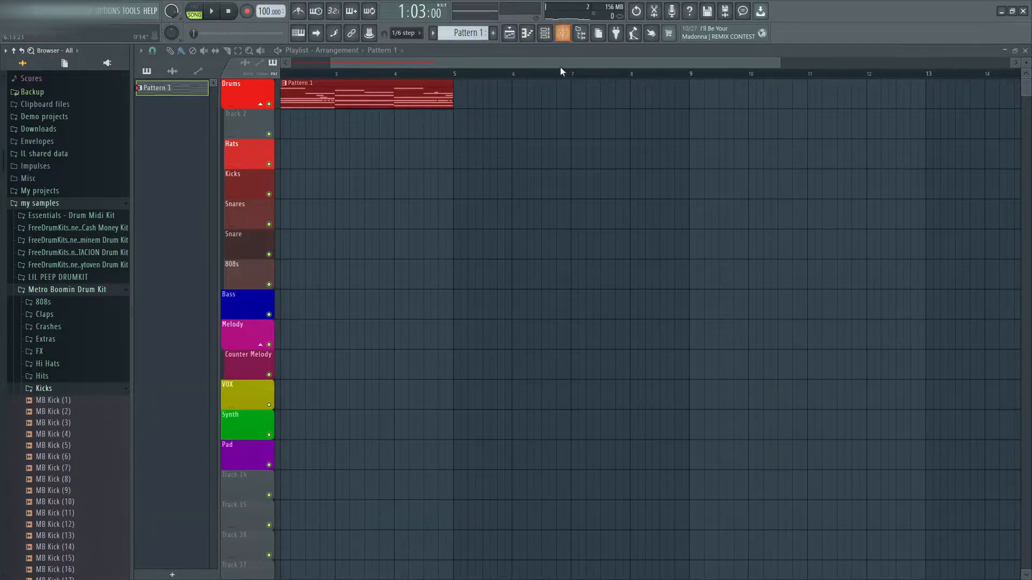
{"action": "left_click", "coordinate": [563, 34]}
{"action": "left_click", "coordinate": [545, 33]}
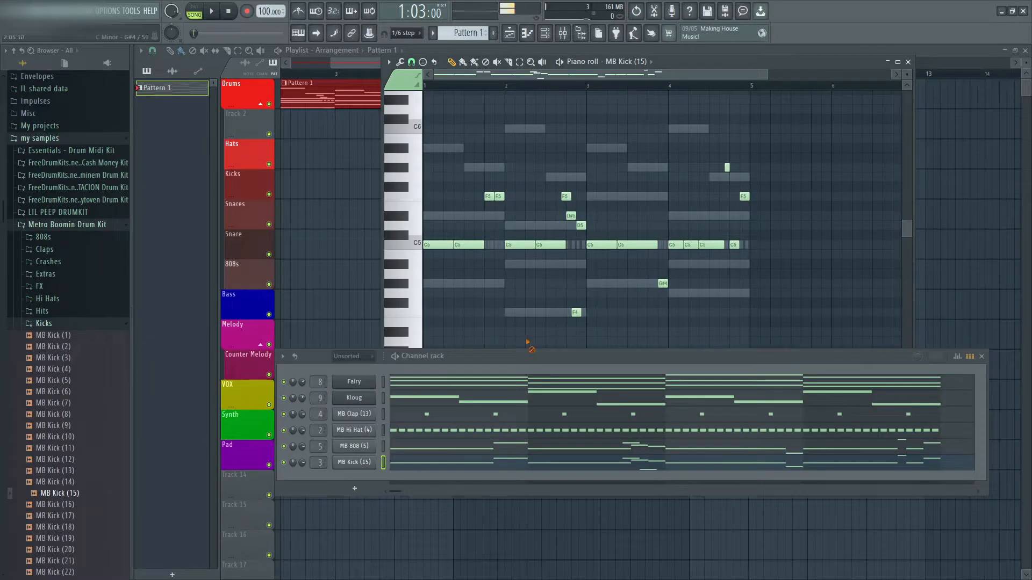
- Play back the MB Kick (15) notes with the rest of the beat and close the kick's piano roll
{"action": "key", "text": "space"}
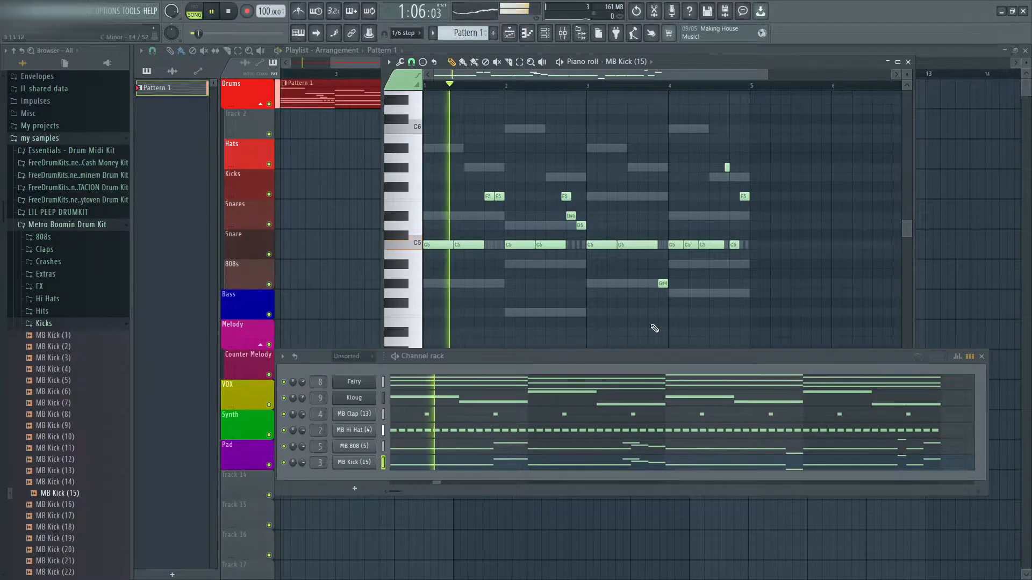
{"action": "left_click", "coordinate": [905, 61]}
{"action": "key", "text": "space"}
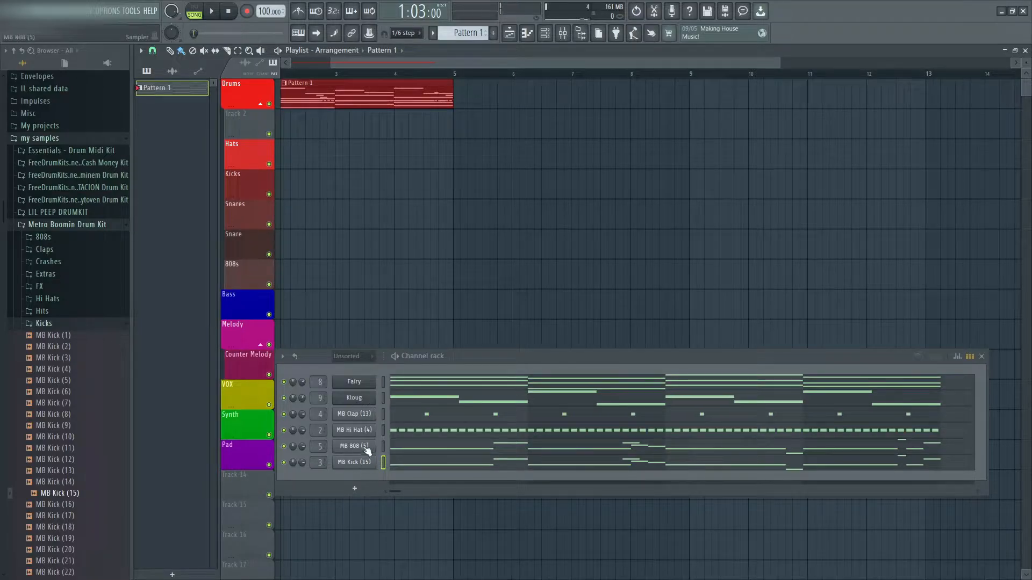
- Enable MB 808 (5)'s volume envelope with hold at maximum and attack, decay, sustain and release at minimum
{"action": "right_click", "coordinate": [361, 445]}
{"action": "left_click", "coordinate": [360, 445]}
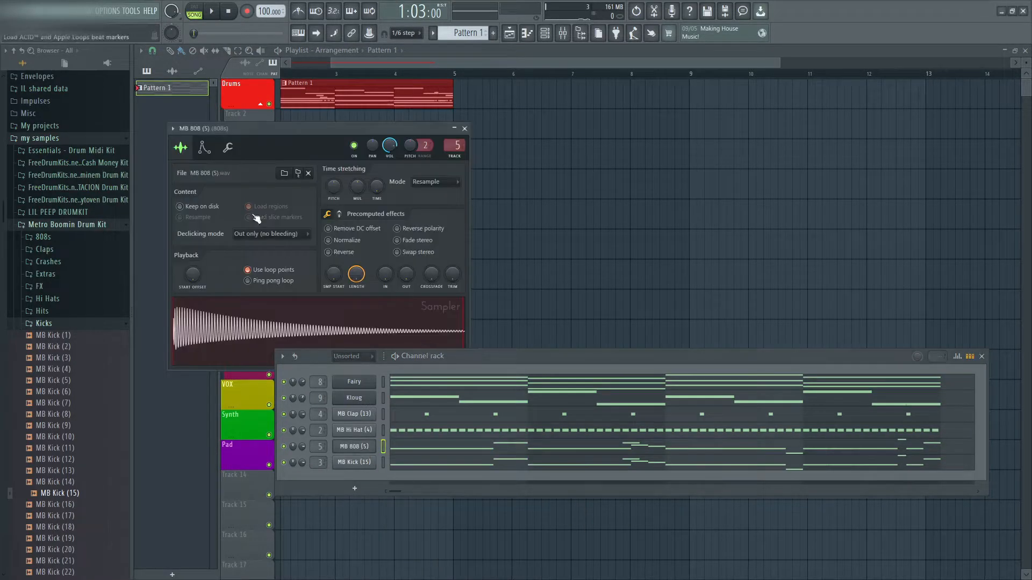
{"action": "left_click", "coordinate": [214, 157]}
{"action": "left_click_drag", "start_coordinate": [291, 125], "coordinate": [493, 97]}
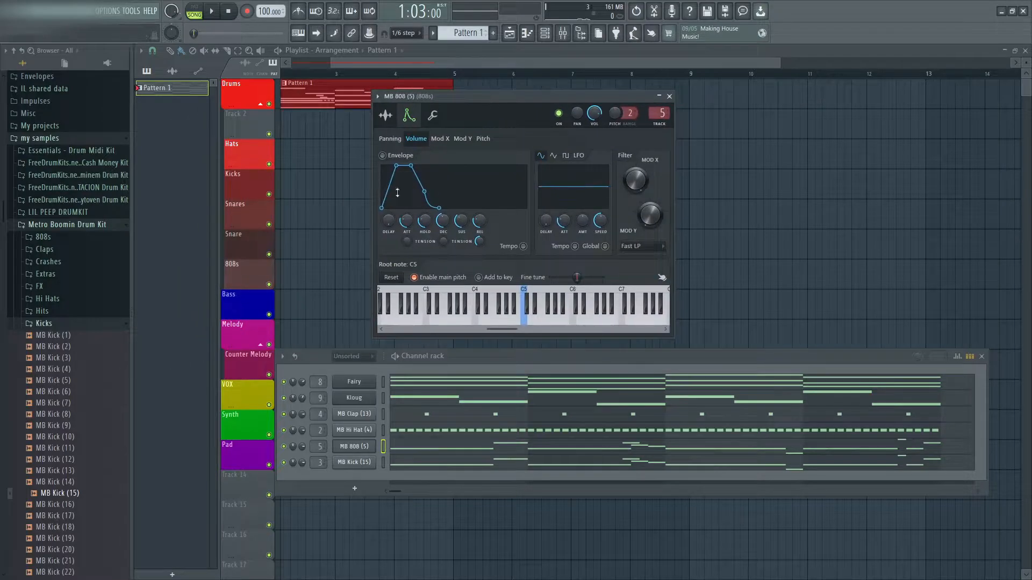
{"action": "left_click_drag", "start_coordinate": [407, 220], "coordinate": [427, 199]}
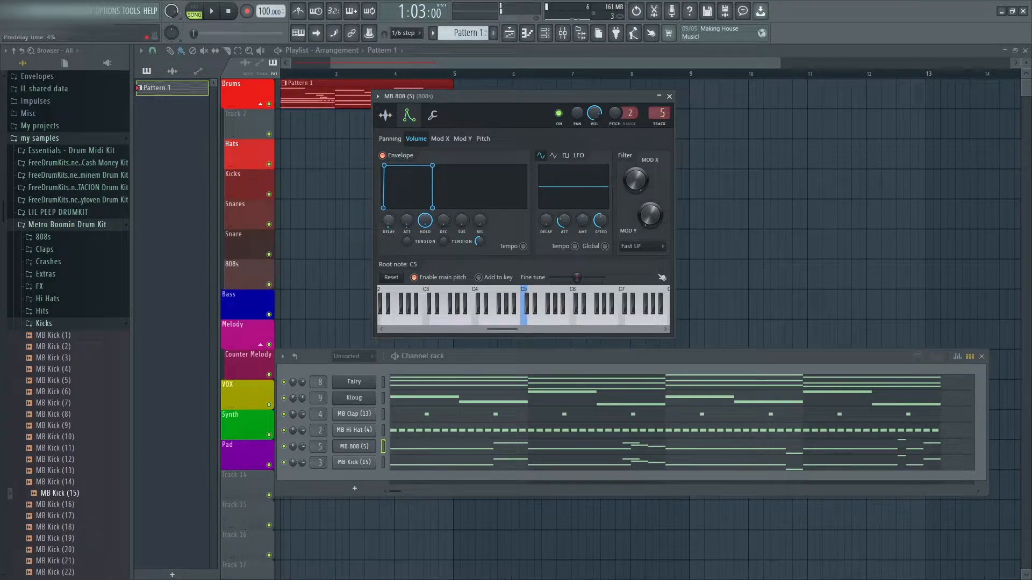
{"action": "left_click", "coordinate": [669, 97]}
- Give MB Kick (15) a volume envelope with maximum hold and minimum attack, decay, sustain and release, and preview the beat
{"action": "left_click", "coordinate": [354, 462]}
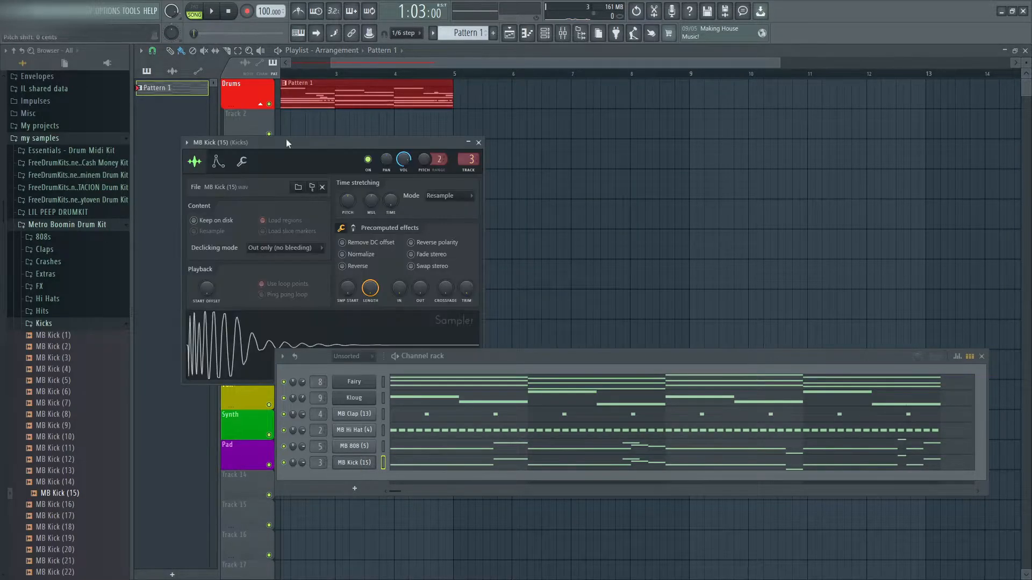
{"action": "left_click", "coordinate": [218, 162]}
{"action": "left_click_drag", "start_coordinate": [220, 268], "coordinate": [240, 236]}
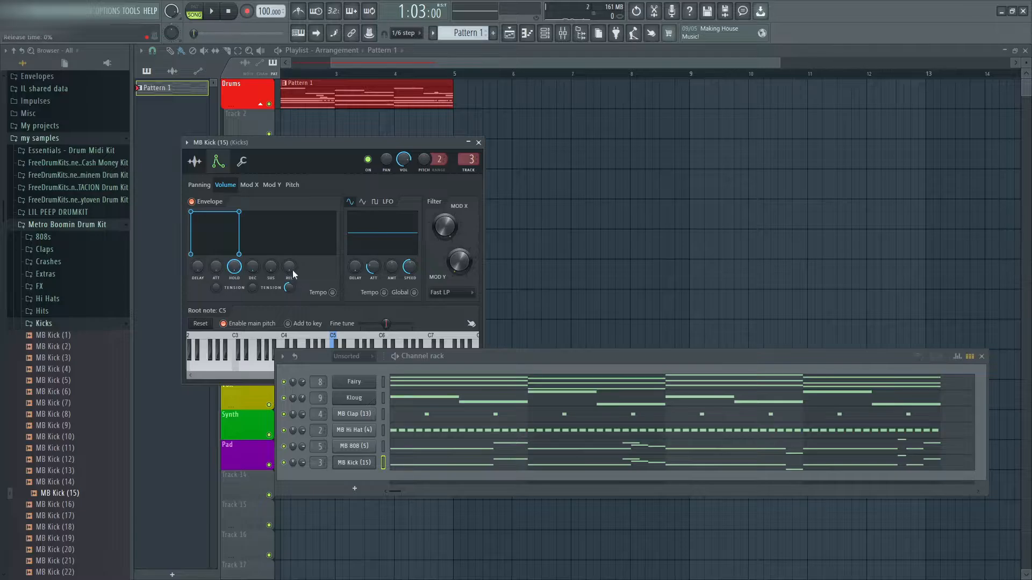
{"action": "left_click", "coordinate": [478, 143]}
{"action": "key", "text": "space"}
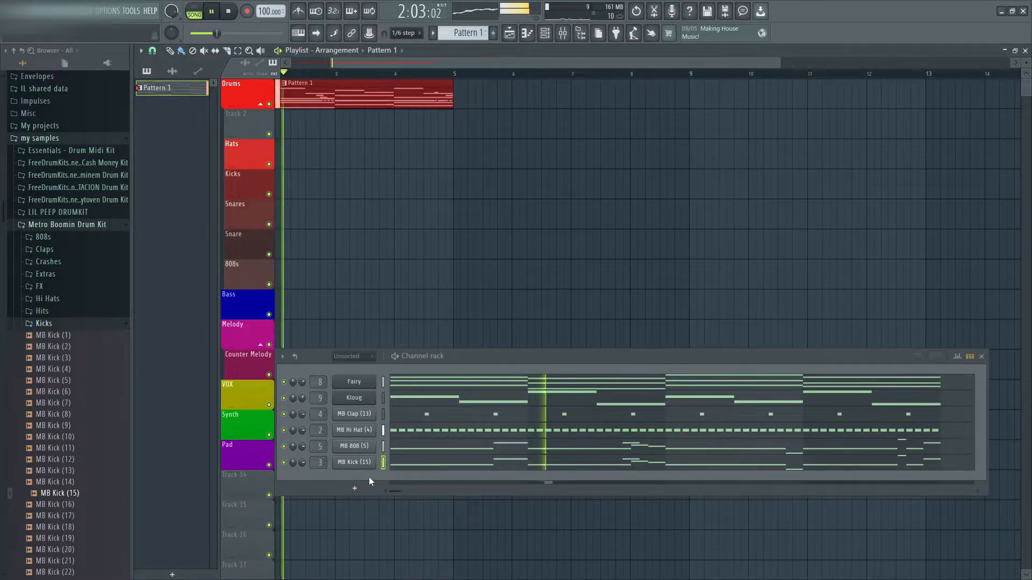
{"action": "key", "text": "space"}
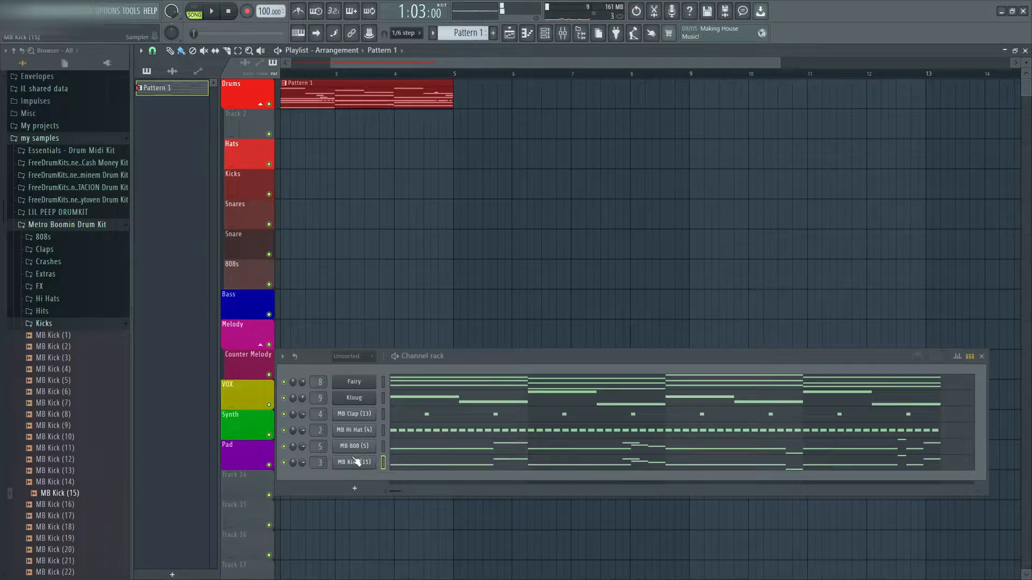
- Route MB Perc (10) to mixer track 4 and play back the beat with its C5 hits
{"action": "left_click", "coordinate": [383, 462]}
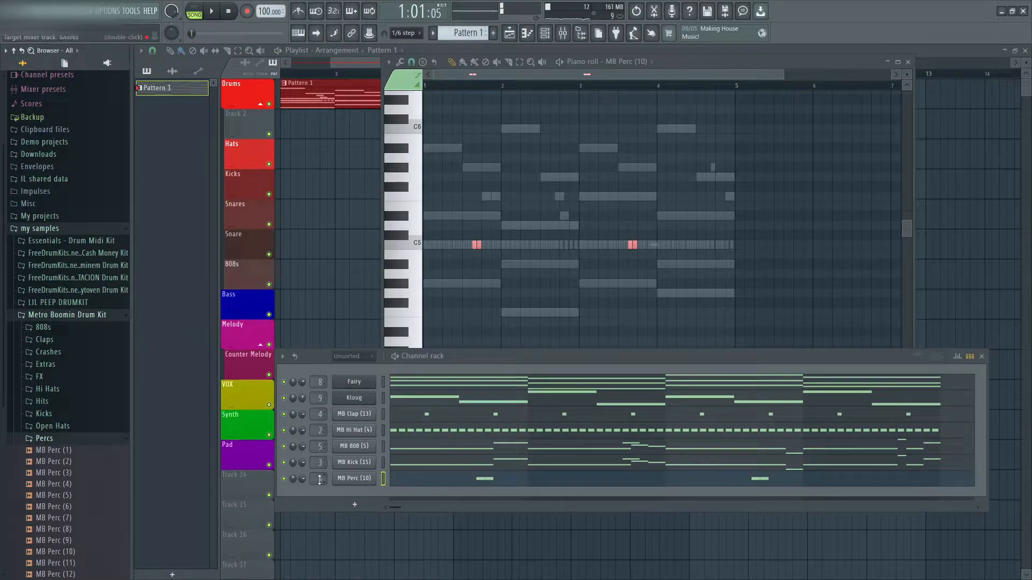
{"action": "key", "text": "space"}
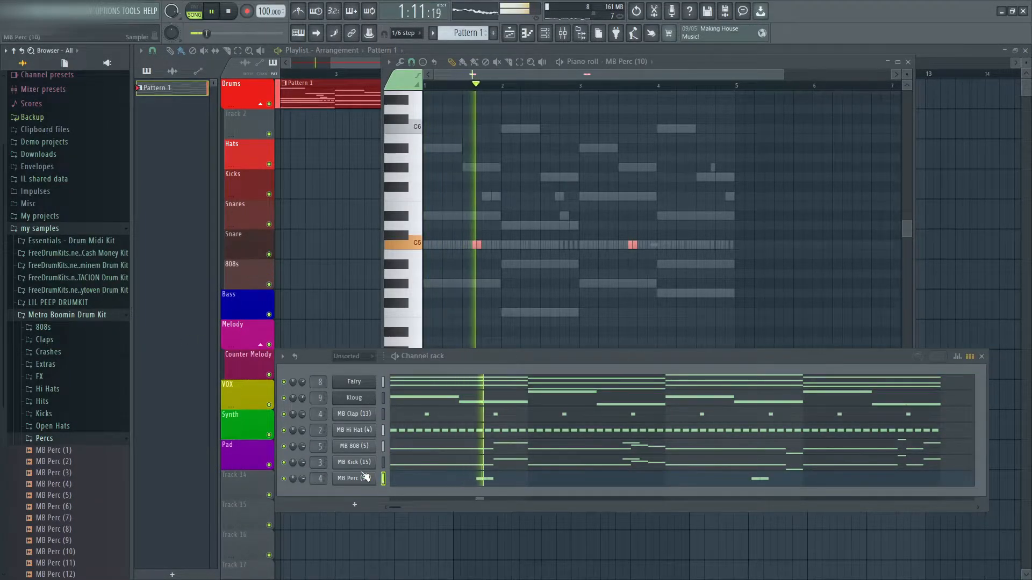
{"action": "key", "text": "space"}
{"action": "scroll", "coordinate": [64, 476], "scroll_direction": "down", "scroll_amount": 1}
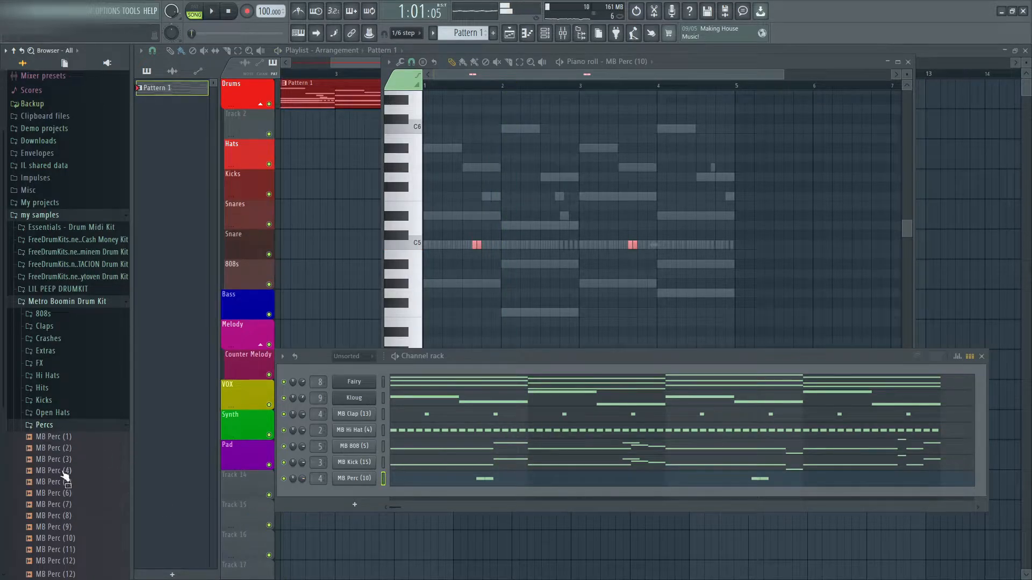
{"action": "scroll", "coordinate": [65, 476], "scroll_direction": "down", "scroll_amount": 5}
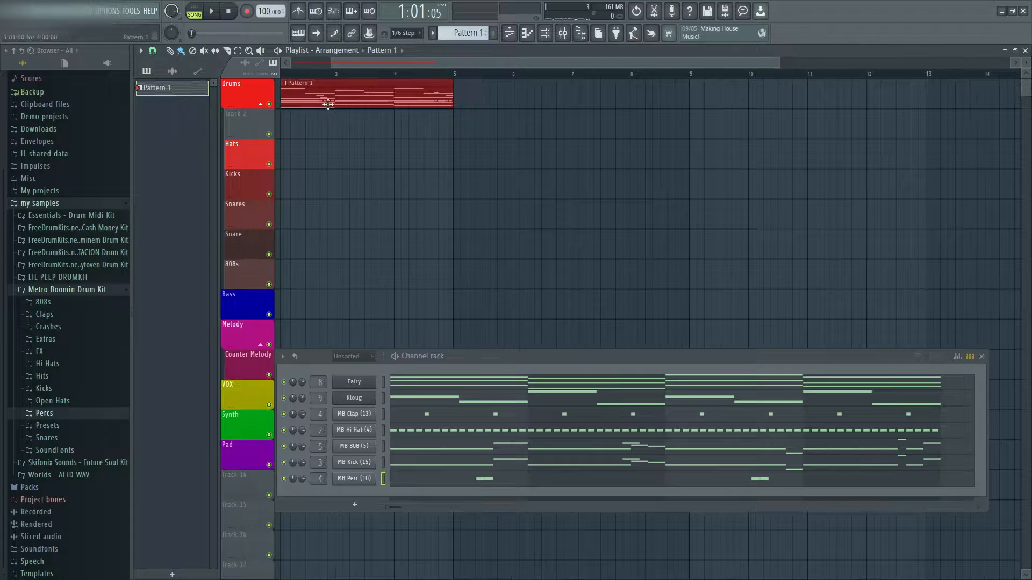
- Split Pattern 1 by channel into separate patterns
{"action": "right_click", "coordinate": [178, 91]}
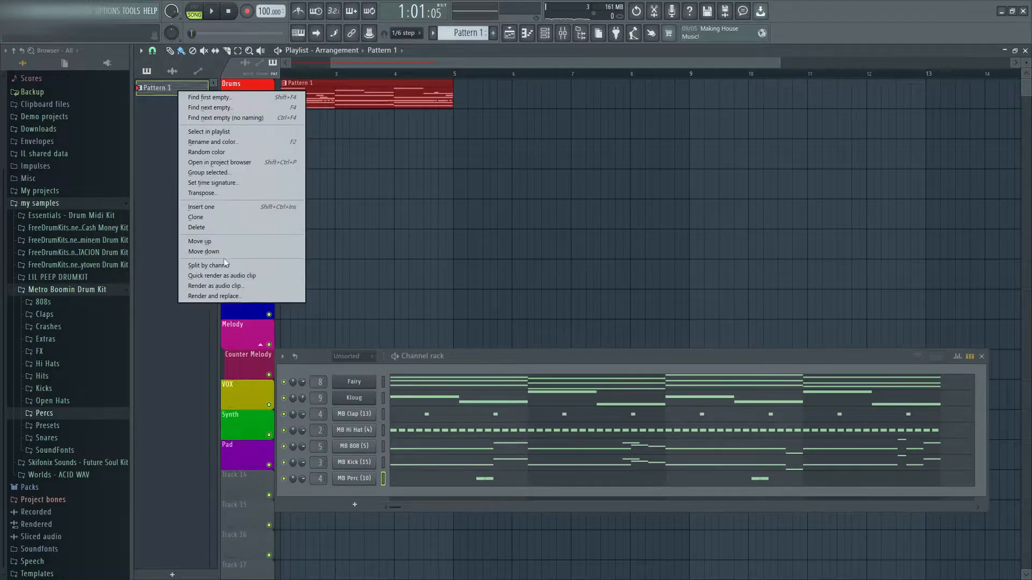
{"action": "right_click", "coordinate": [153, 88]}
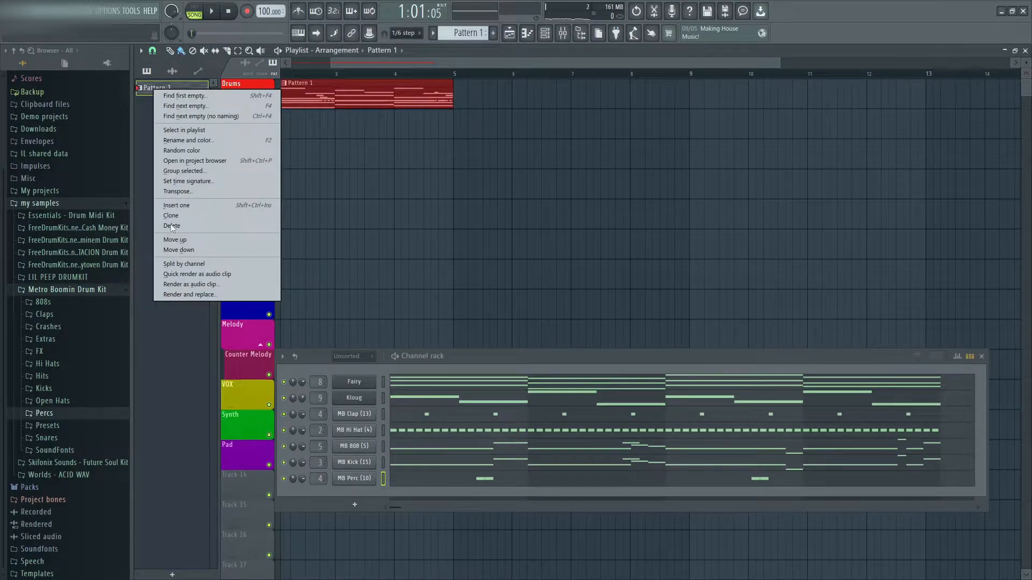
{"action": "left_click", "coordinate": [179, 262]}
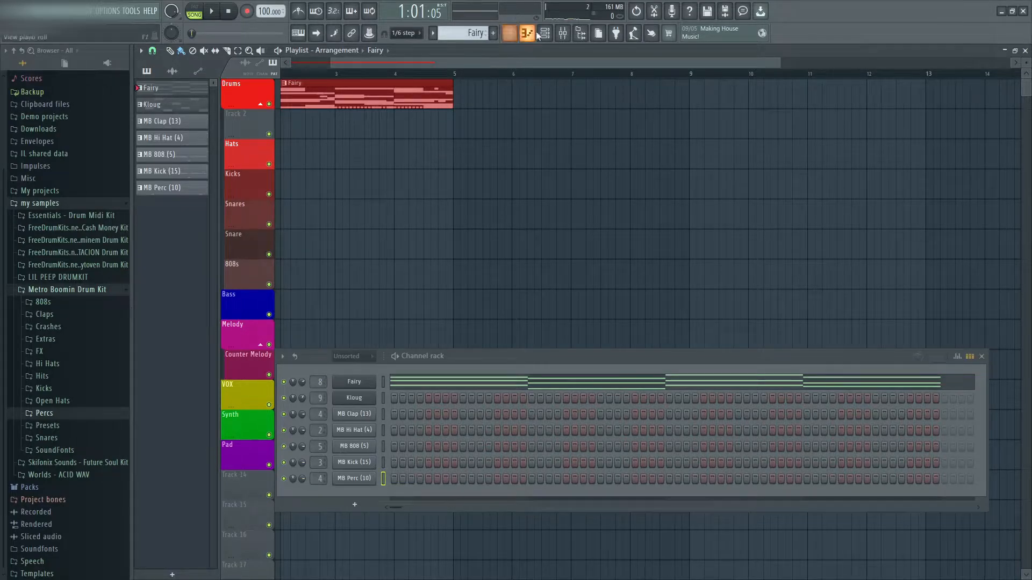
- Clear the stacked pattern clips from the Drums track and place the Fairy pattern at the start of the Melody track
{"action": "left_click", "coordinate": [563, 34]}
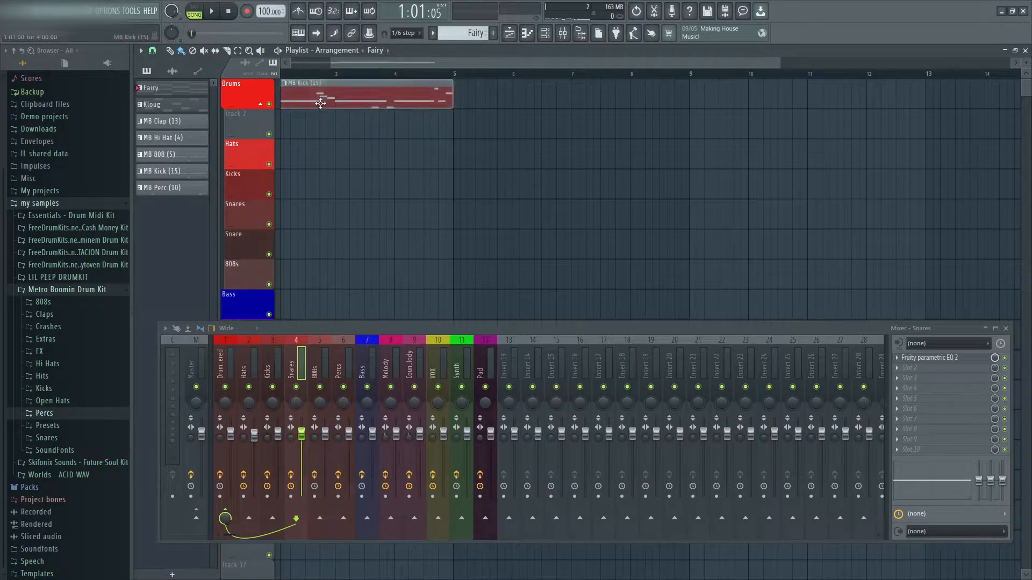
{"action": "right_click", "coordinate": [325, 105]}
{"action": "scroll", "coordinate": [325, 105], "scroll_direction": "down", "scroll_amount": 5}
{"action": "left_click_drag", "start_coordinate": [175, 88], "coordinate": [296, 188]}
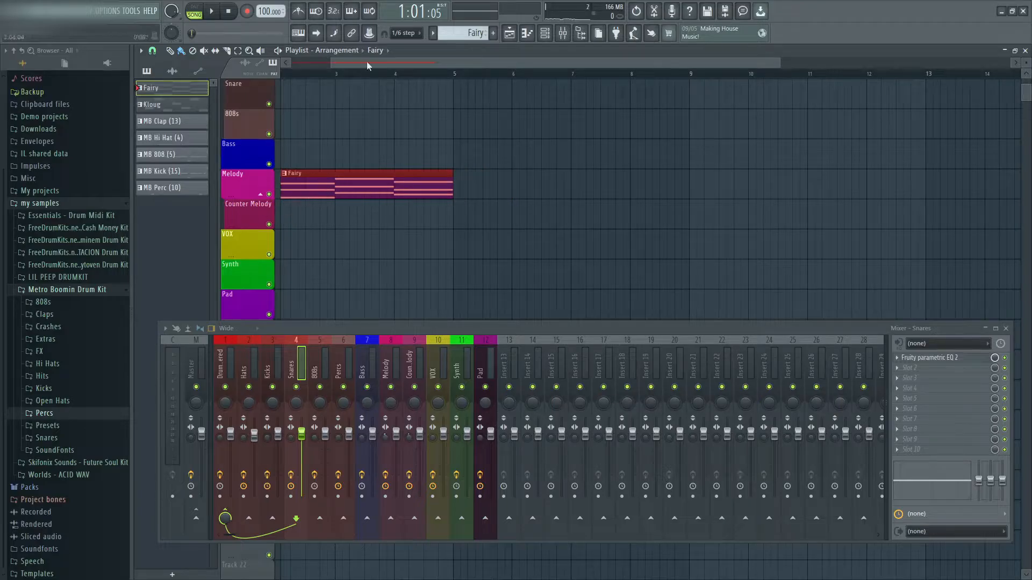
- Place the Kloug pattern at the start of the Counter Melody track and play the melody clips together
{"action": "left_click_drag", "start_coordinate": [368, 66], "coordinate": [328, 66]}
{"action": "key", "text": "space"}
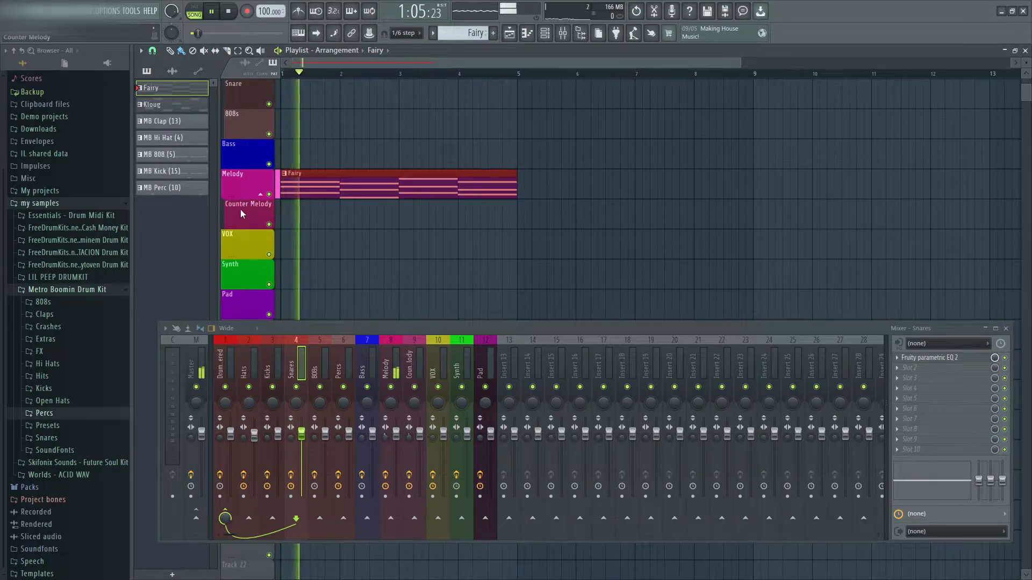
{"action": "left_click_drag", "start_coordinate": [172, 105], "coordinate": [295, 213]}
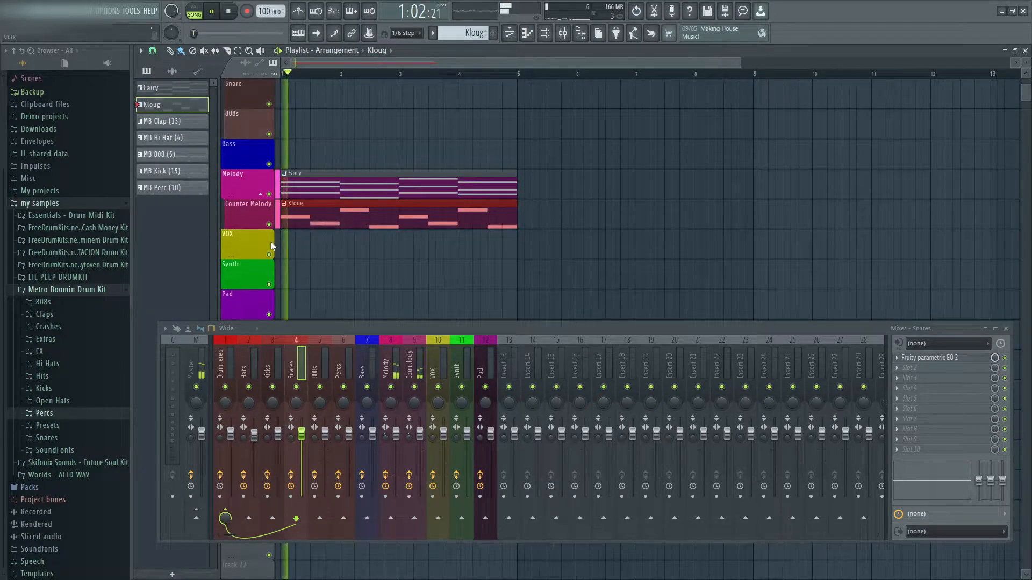
{"action": "key", "text": "space"}
- Place the MB Clap (13), MB Hi Hat (4), MB 808 (5) and MB Kick (15) patterns at bar 1 of the Snare, Hats, 808s and Kicks tracks
{"action": "left_click_drag", "start_coordinate": [178, 122], "coordinate": [283, 122]}
{"action": "left_click_drag", "start_coordinate": [178, 138], "coordinate": [285, 157]}
{"action": "left_click_drag", "start_coordinate": [179, 156], "coordinate": [293, 290]}
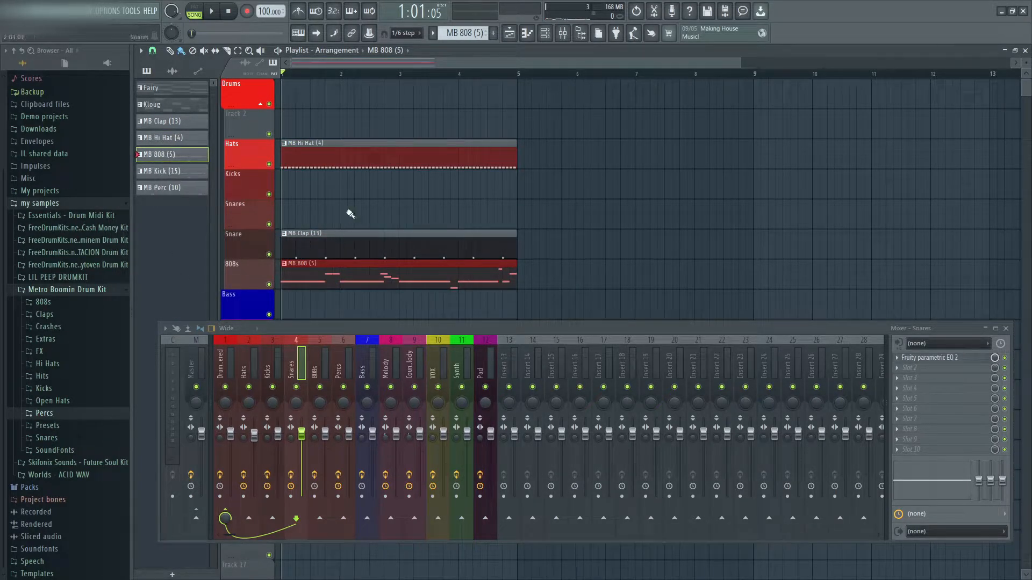
{"action": "left_click_drag", "start_coordinate": [179, 171], "coordinate": [282, 184]}
{"action": "scroll", "coordinate": [280, 167], "scroll_direction": "down", "scroll_amount": 3}
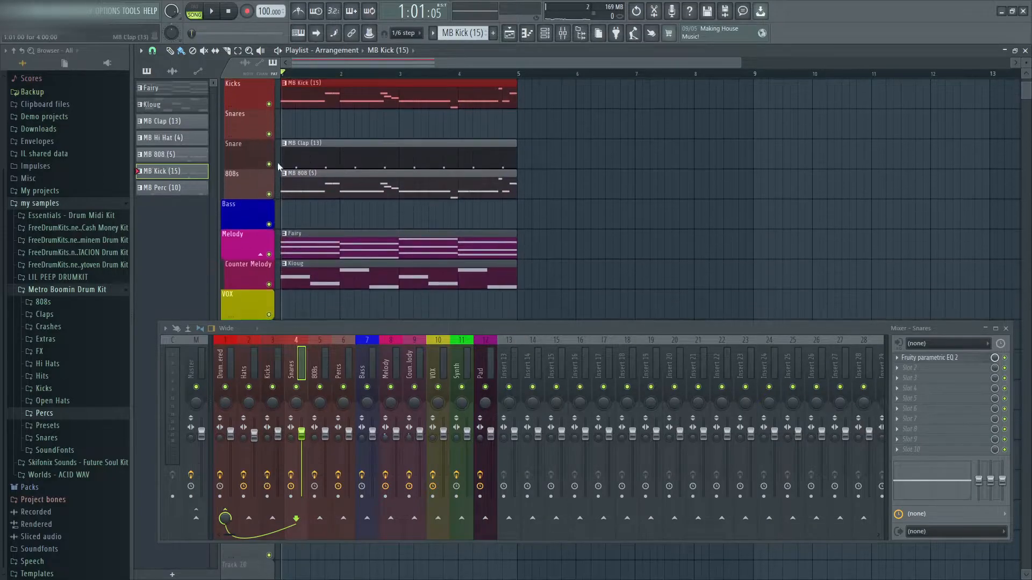
{"action": "scroll", "coordinate": [282, 204], "scroll_direction": "down", "scroll_amount": 3}
{"action": "scroll", "coordinate": [236, 188], "scroll_direction": "up", "scroll_amount": 4}
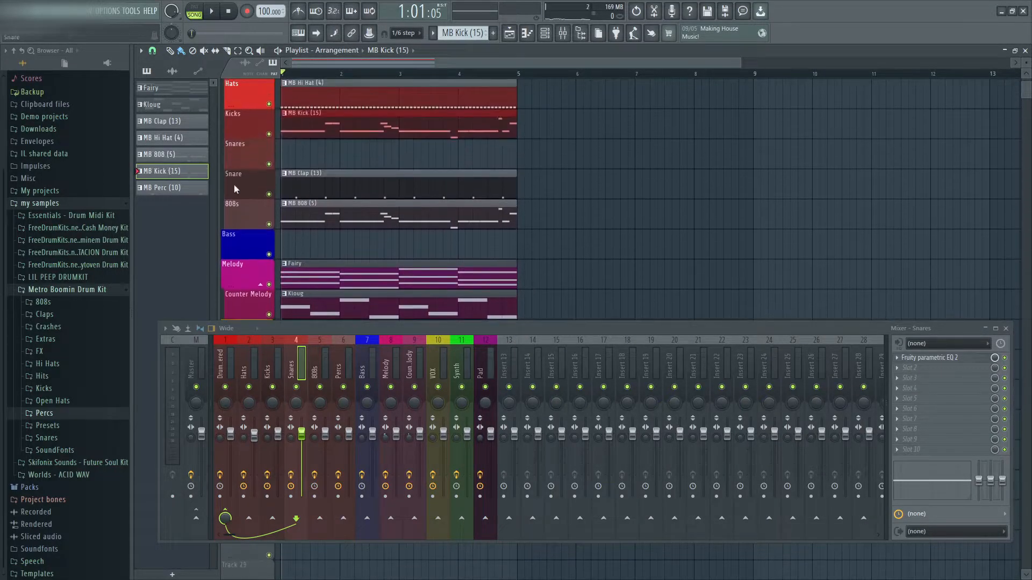
{"action": "scroll", "coordinate": [234, 174], "scroll_direction": "up", "scroll_amount": 2}
- Place the MB Perc (10) pattern at the start of the Snares track and play back the arrangement
{"action": "left_click_drag", "start_coordinate": [170, 191], "coordinate": [301, 216]}
{"action": "key", "text": "space"}
{"action": "scroll", "coordinate": [534, 250], "scroll_direction": "down", "scroll_amount": 3}
{"action": "scroll", "coordinate": [549, 246], "scroll_direction": "down", "scroll_amount": 2}
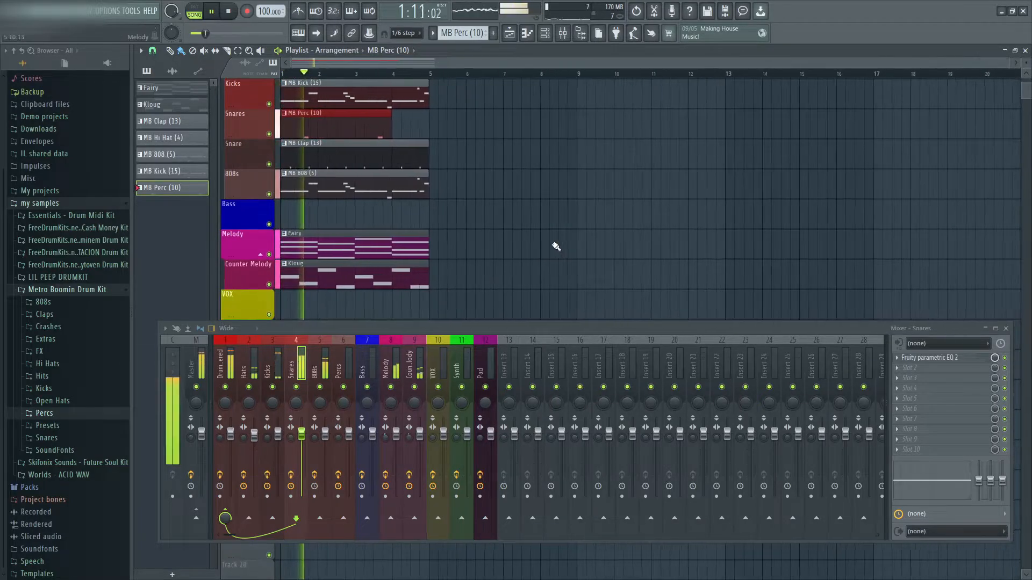
{"action": "key", "text": "space"}
- Select all pattern clips in bars 1 to 4 and duplicate them directly after the originals
{"action": "scroll", "coordinate": [509, 183], "scroll_direction": "up", "scroll_amount": 2}
{"action": "left_click_drag", "start_coordinate": [427, 138], "coordinate": [486, 173]}
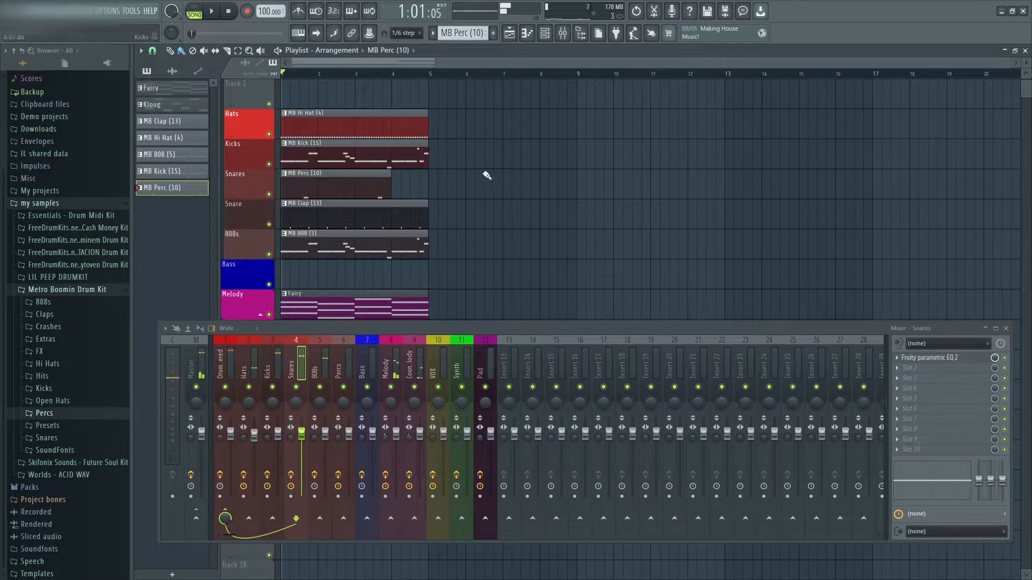
{"action": "scroll", "coordinate": [502, 164], "scroll_direction": "down", "scroll_amount": 2}
{"action": "scroll", "coordinate": [504, 155], "scroll_direction": "up", "scroll_amount": 2}
{"action": "left_click_drag", "start_coordinate": [488, 96], "coordinate": [239, 410]}
{"action": "key", "text": "ctrl+b"}
- Shift the duplicated clips so they start exactly at bar 5, flush with the originals
{"action": "left_click", "coordinate": [504, 241]}
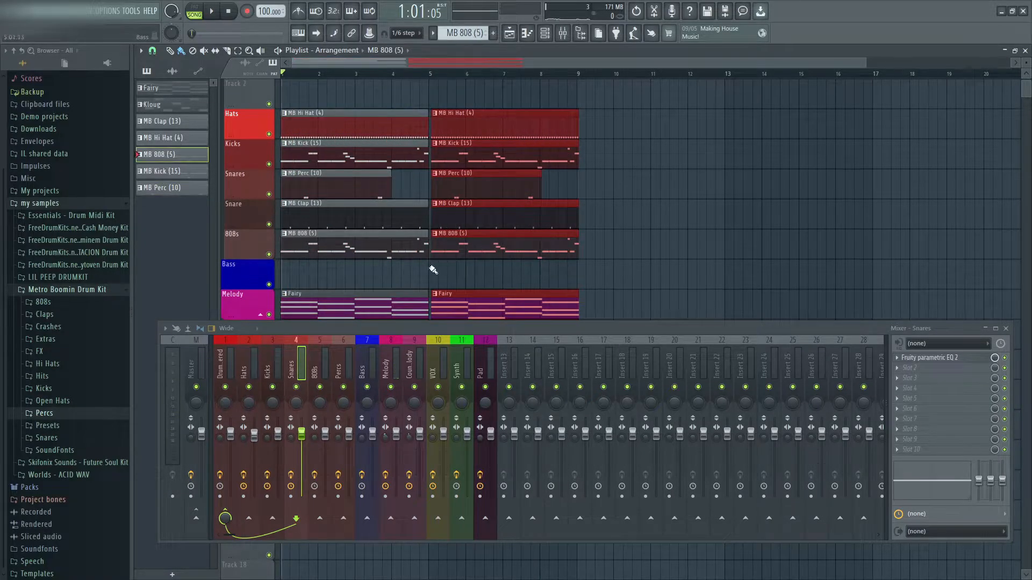
{"action": "scroll", "coordinate": [433, 270], "scroll_direction": "up", "scroll_amount": 10}
{"action": "left_click_drag", "start_coordinate": [598, 244], "coordinate": [503, 247]}
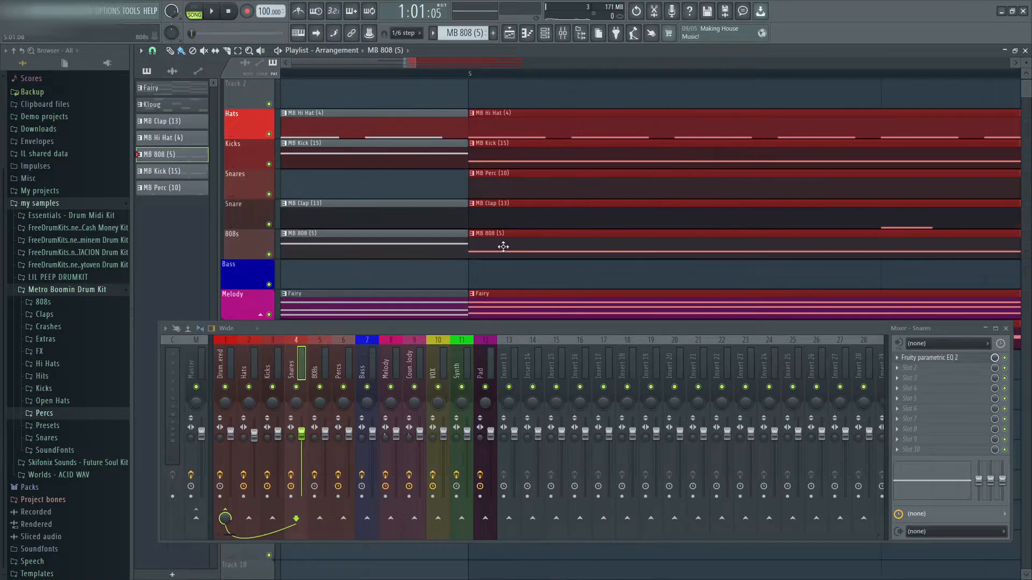
{"action": "scroll", "coordinate": [503, 246], "scroll_direction": "down", "scroll_amount": 8}
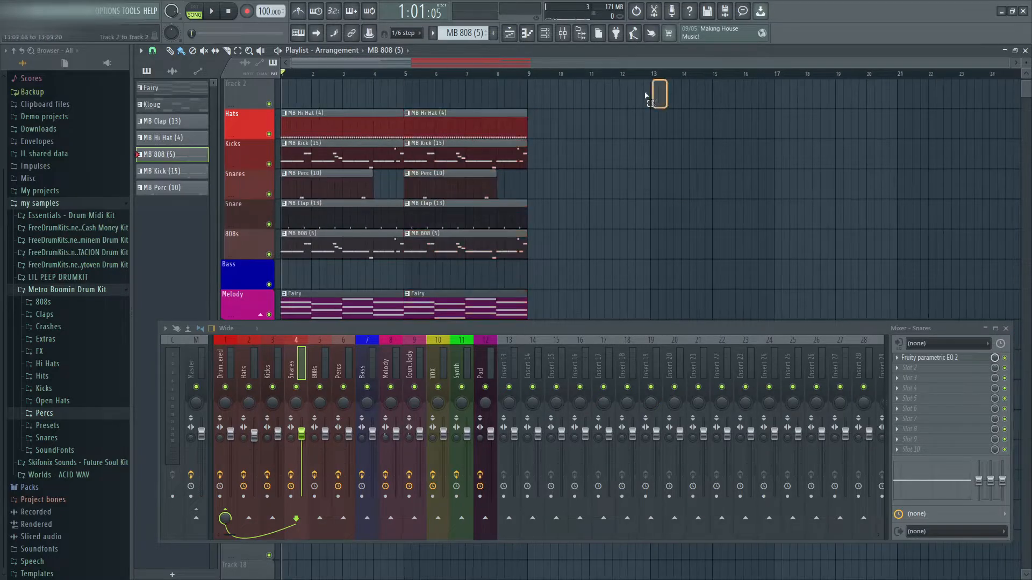
- Copy all clips from bars 1 to 8, align the copies with bar 9, and move the song position to bar 16
{"action": "left_click_drag", "start_coordinate": [442, 190], "coordinate": [673, 199]}
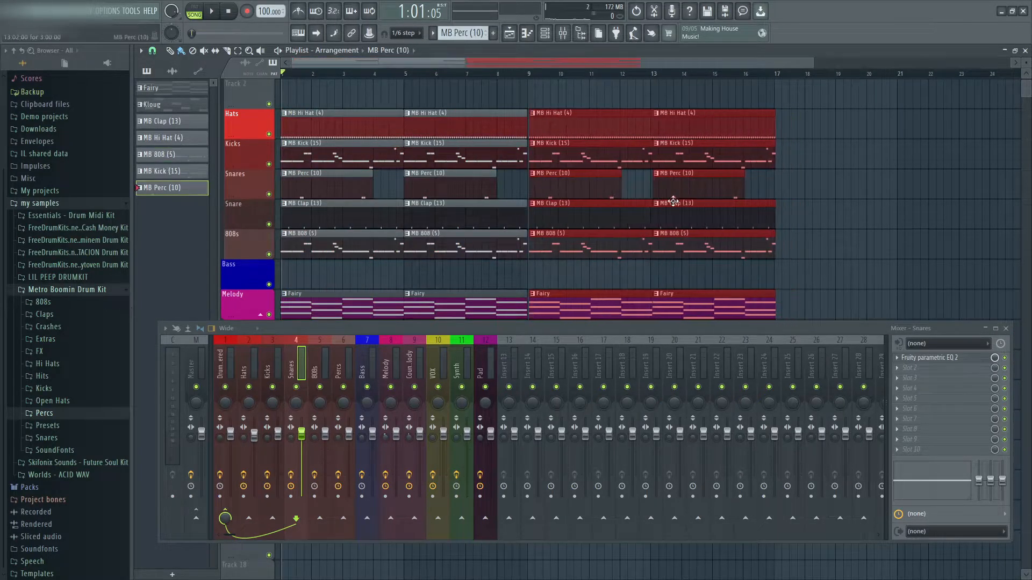
{"action": "scroll", "coordinate": [533, 242], "scroll_direction": "up", "scroll_amount": 8}
{"action": "scroll", "coordinate": [483, 257], "scroll_direction": "up", "scroll_amount": 3}
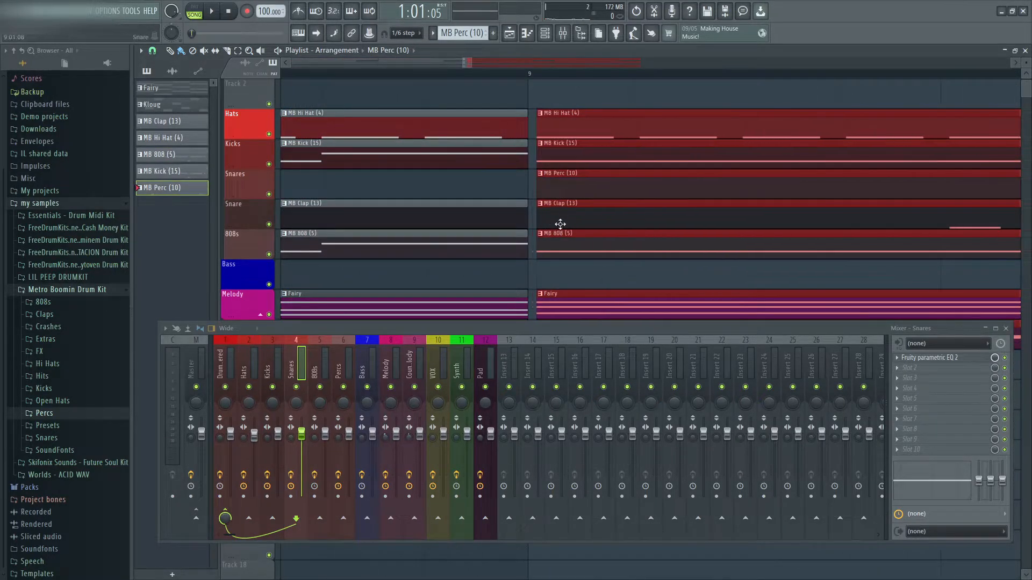
{"action": "left_click", "coordinate": [552, 223]}
{"action": "scroll", "coordinate": [552, 223], "scroll_direction": "down", "scroll_amount": 6}
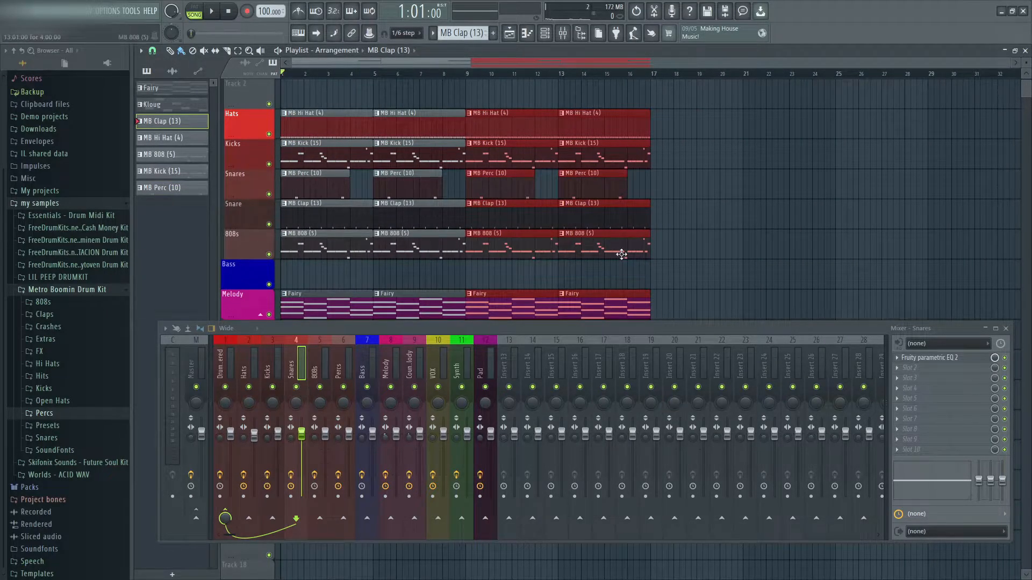
{"action": "left_click", "coordinate": [634, 74]}
- Select the Master mixer track, solo the Fairy channel and adjust its channel volume during playback
{"action": "key", "text": "F6"}
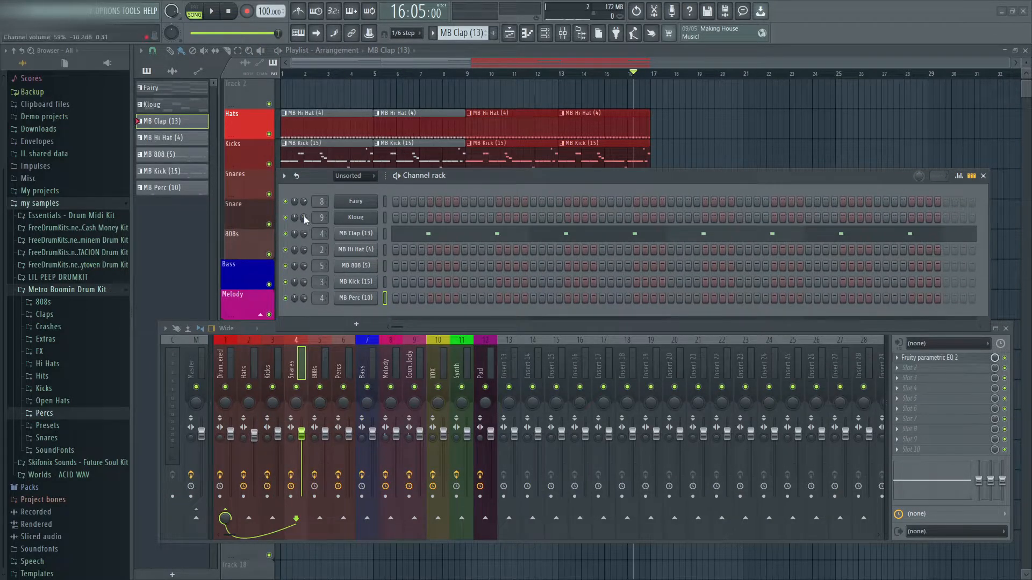
{"action": "left_click", "coordinate": [199, 369]}
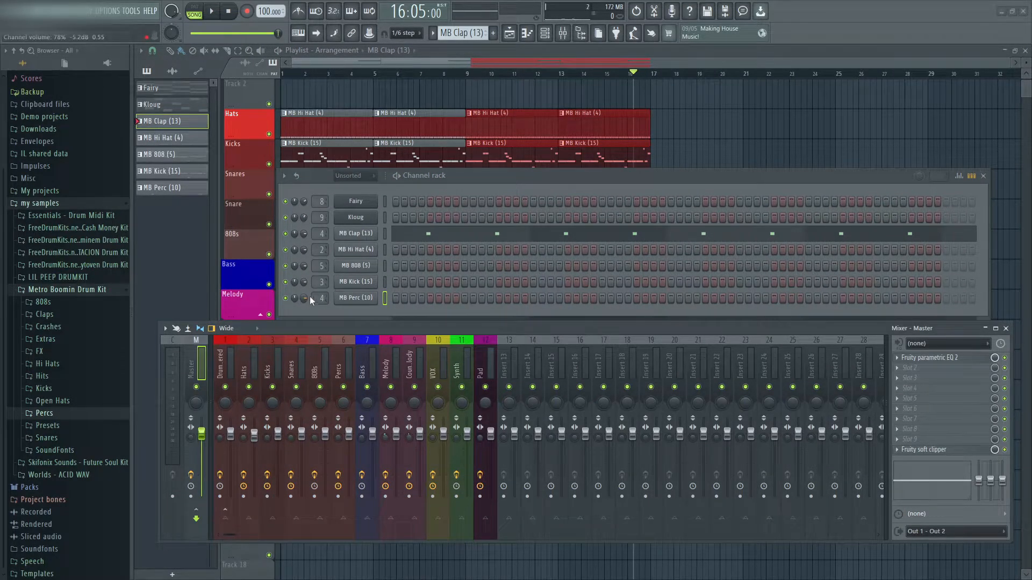
{"action": "right_click", "coordinate": [285, 202]}
{"action": "left_click", "coordinate": [299, 203]}
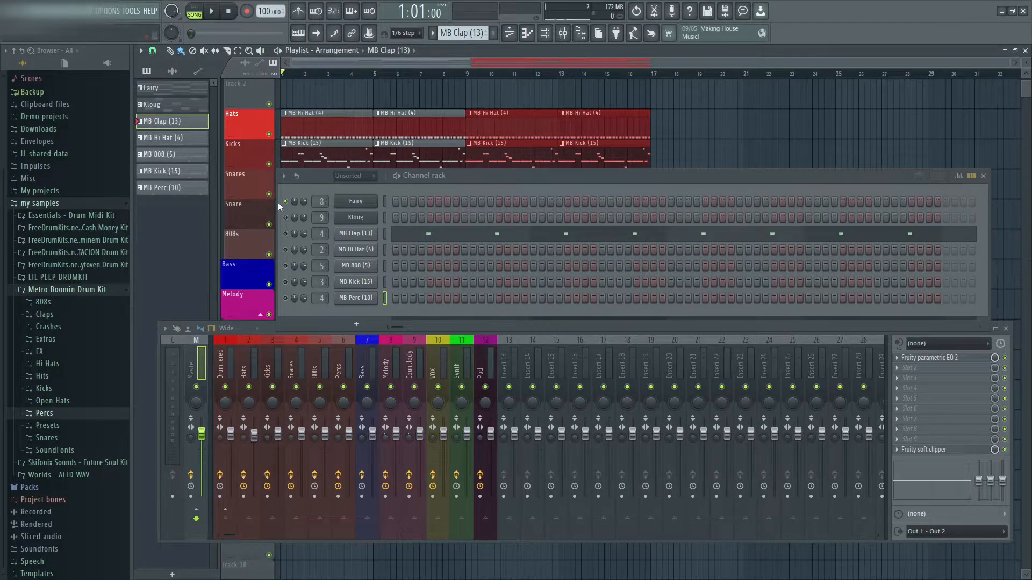
{"action": "key", "text": "space"}
{"action": "left_click_drag", "start_coordinate": [306, 202], "coordinate": [306, 205]}
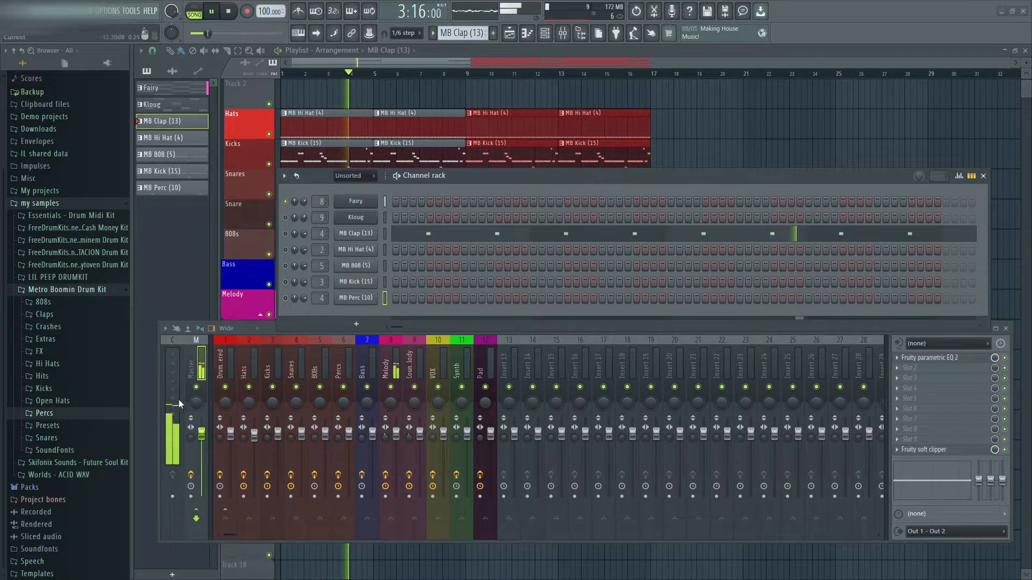
- Solo the Kloug channel and set its channel volume to 92% during playback
{"action": "right_click", "coordinate": [286, 220]}
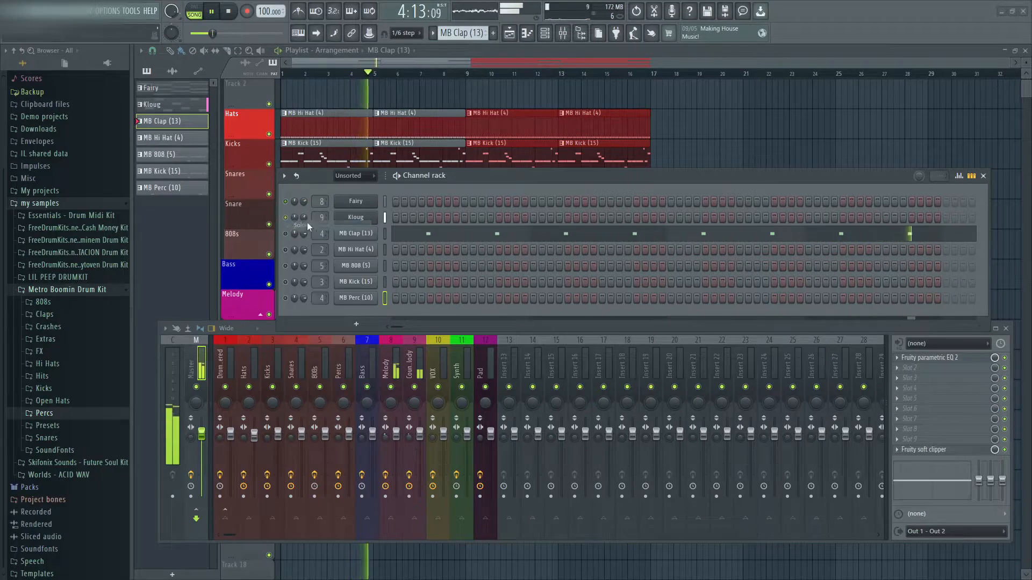
{"action": "left_click_drag", "start_coordinate": [305, 217], "coordinate": [304, 181]}
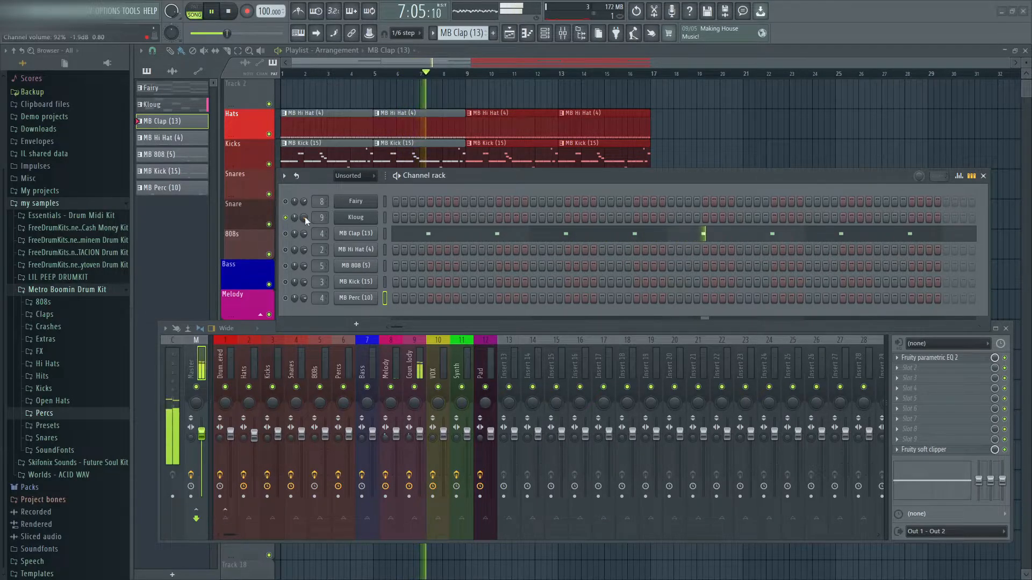
{"action": "key", "text": "space"}
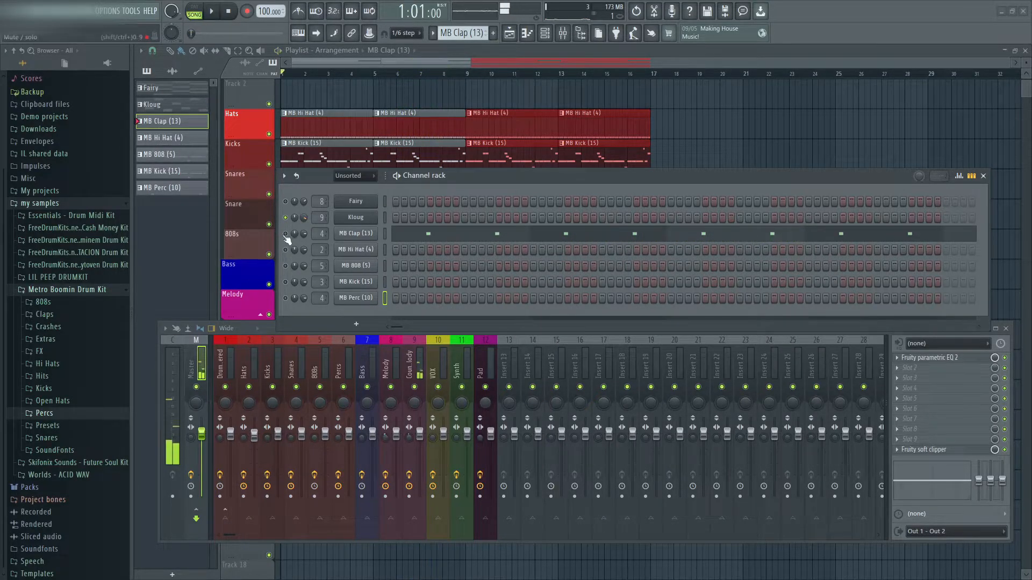
- Solo the MB Clap (13) channel and lower its channel volume while it plays
{"action": "right_click", "coordinate": [286, 235]}
{"action": "left_click", "coordinate": [299, 239]}
{"action": "key", "text": "space"}
{"action": "left_click_drag", "start_coordinate": [304, 237], "coordinate": [304, 246]}
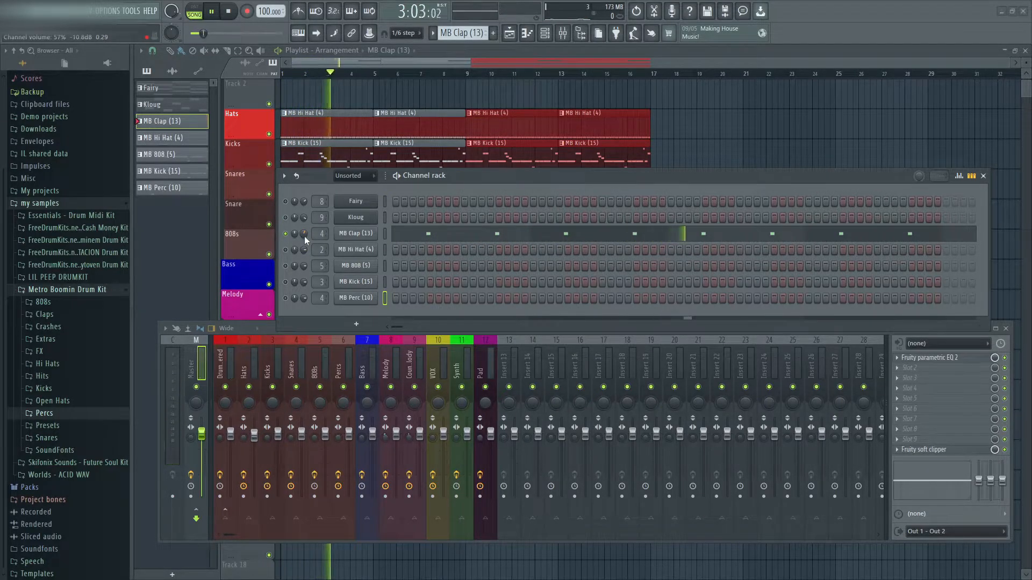
{"action": "left_click_drag", "start_coordinate": [304, 237], "coordinate": [304, 243]}
{"action": "key", "text": "space"}
- Solo the MB Hi Hat (4) channel and raise its channel volume to 100% during playback
{"action": "right_click", "coordinate": [285, 251]}
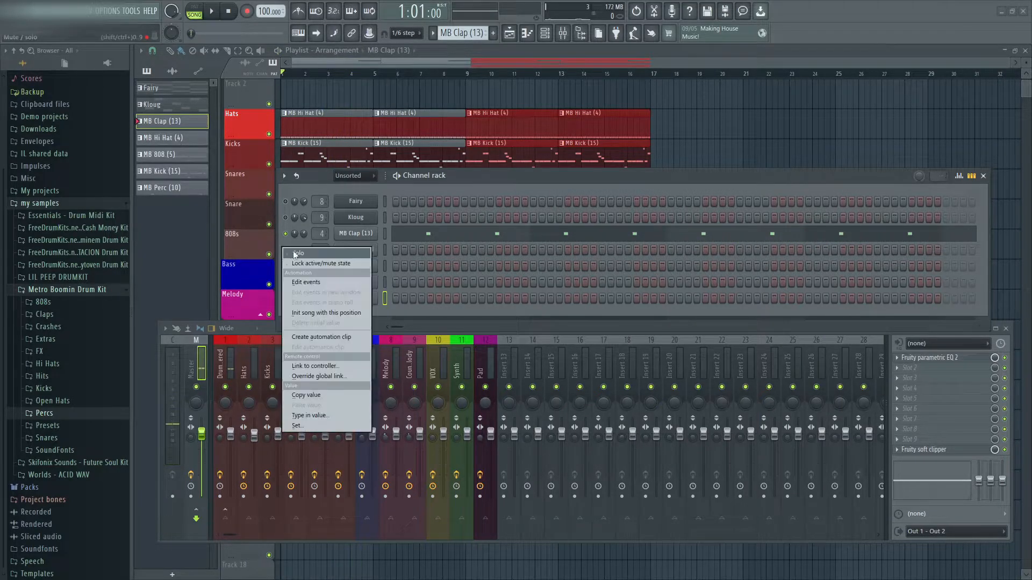
{"action": "left_click", "coordinate": [296, 254]}
{"action": "key", "text": "space"}
{"action": "left_click_drag", "start_coordinate": [305, 250], "coordinate": [305, 241]}
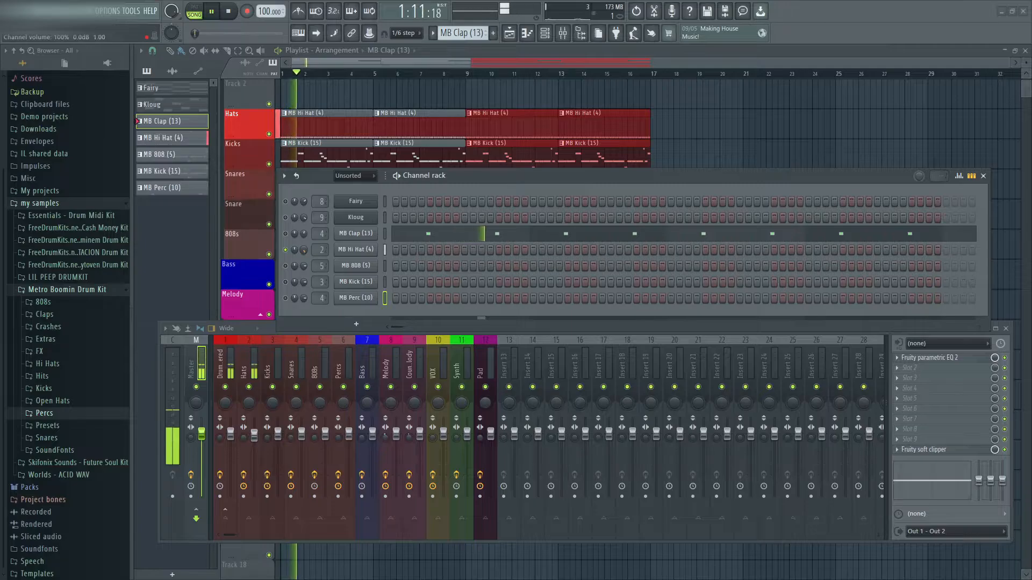
{"action": "key", "text": "space"}
- Solo the MB 808 (5) channel and set its channel volume to 57% during playback
{"action": "right_click", "coordinate": [286, 266]}
{"action": "left_click", "coordinate": [298, 271]}
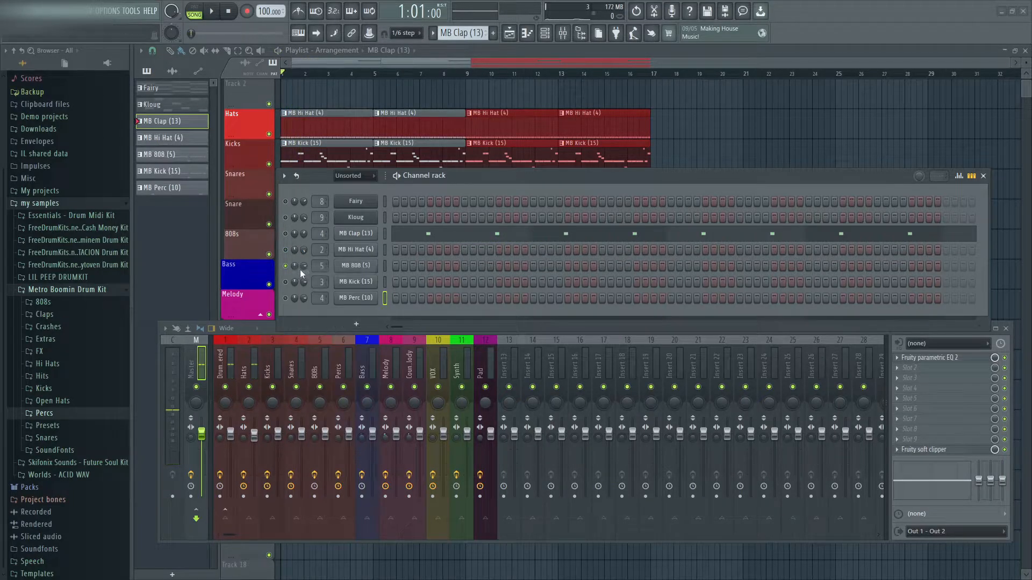
{"action": "key", "text": "space"}
{"action": "left_click_drag", "start_coordinate": [305, 269], "coordinate": [305, 275]}
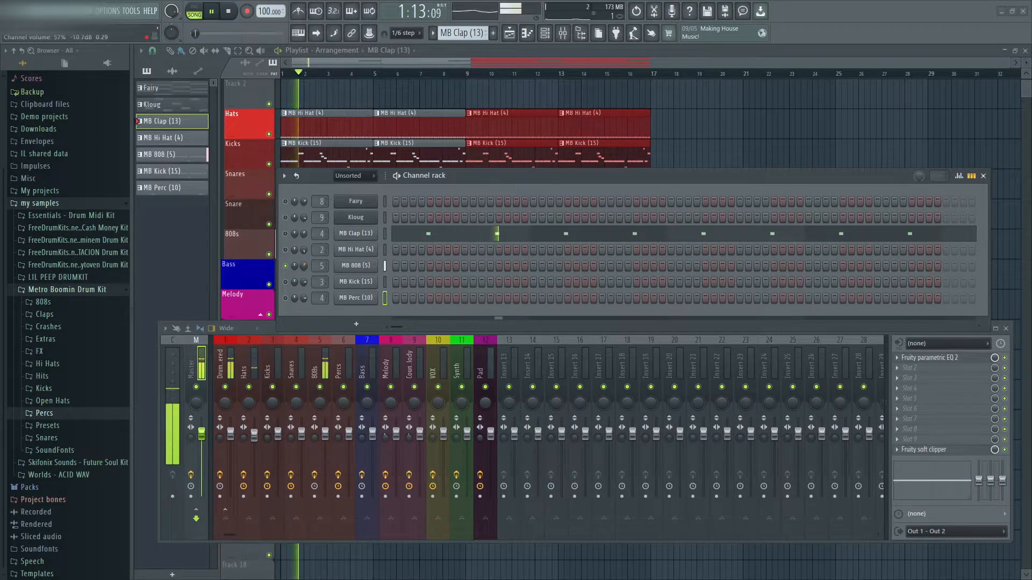
- Solo the MB Kick (15) channel and set its channel volume to 41% during playback
{"action": "right_click", "coordinate": [287, 283]}
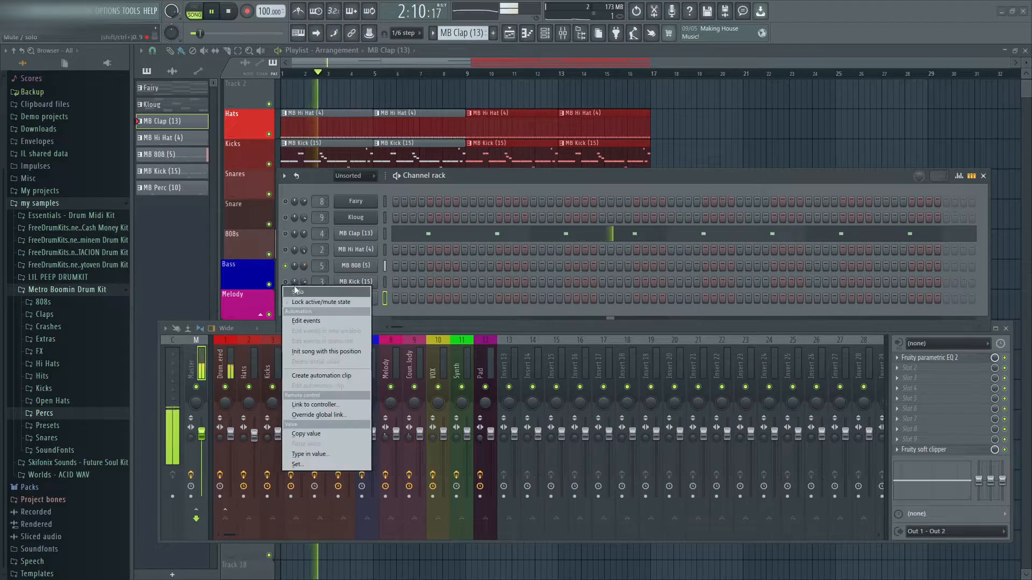
{"action": "left_click", "coordinate": [298, 290]}
{"action": "left_click_drag", "start_coordinate": [302, 283], "coordinate": [303, 296]}
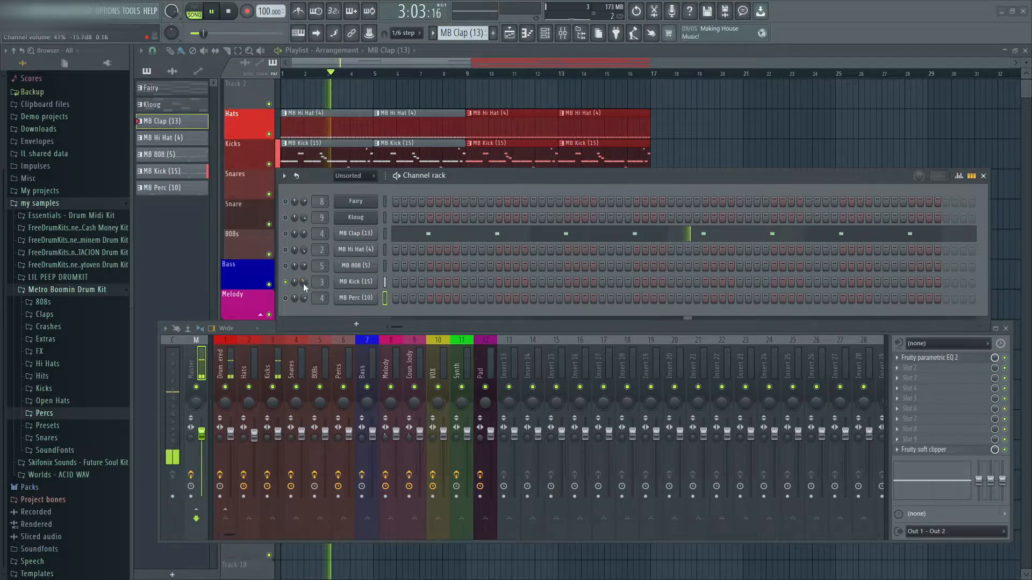
{"action": "key", "text": "space"}
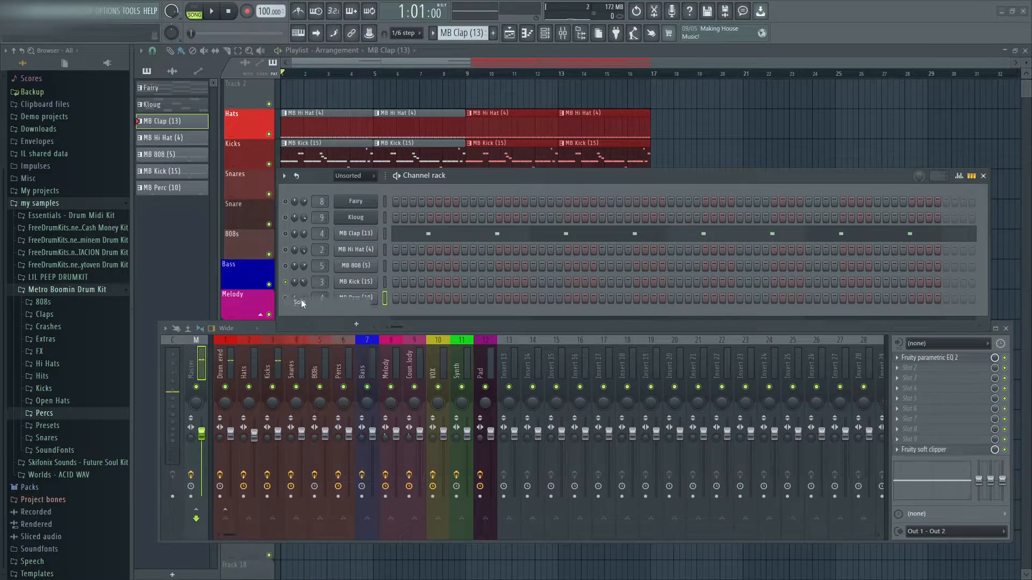
- Play the MB Perc (10) channel soloed and lower its channel volume
{"action": "key", "text": "space"}
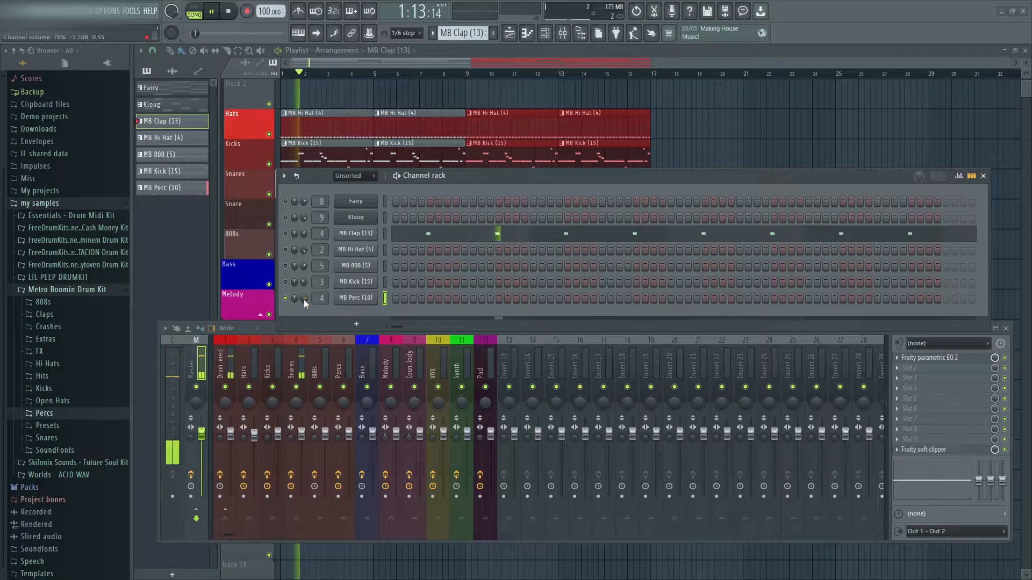
{"action": "mouse_move", "coordinate": [304, 299]}
{"action": "left_mouse_down"}
{"action": "mouse_move", "coordinate": [304, 315]}
{"action": "mouse_move", "coordinate": [304, 298]}
{"action": "left_mouse_up"}
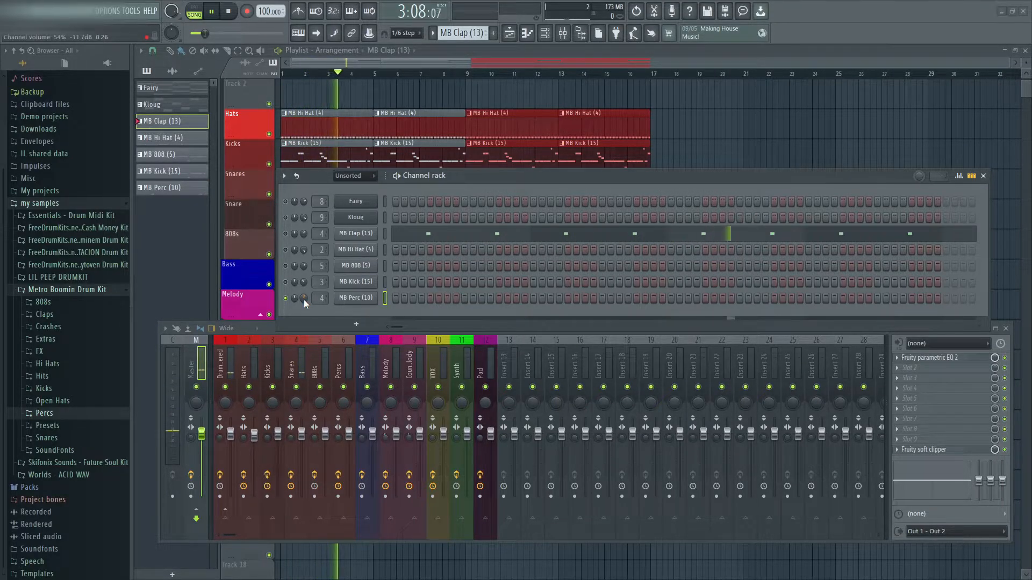
{"action": "left_click_drag", "start_coordinate": [304, 299], "coordinate": [304, 303]}
{"action": "key", "text": "space"}
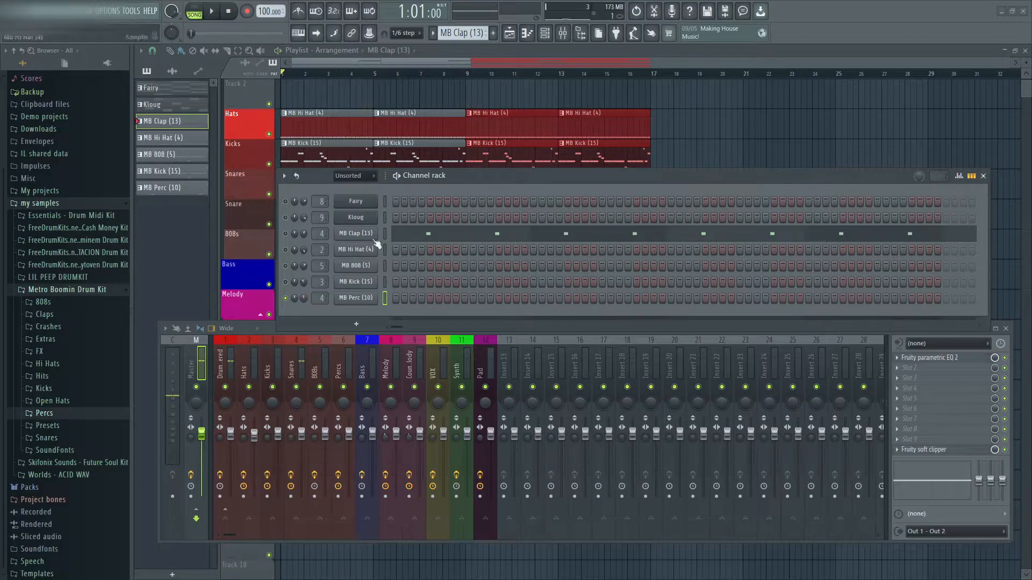
- Turn off the solo on MB Perc (10) so all channels are active, and play the full beat
{"action": "right_click", "coordinate": [285, 298]}
{"action": "left_click", "coordinate": [297, 311]}
{"action": "key", "text": "space"}
- Set the volume multiplier in MB 808 (5)'s miscellaneous functions to 140% and check the beat in playback
{"action": "left_click", "coordinate": [370, 269]}
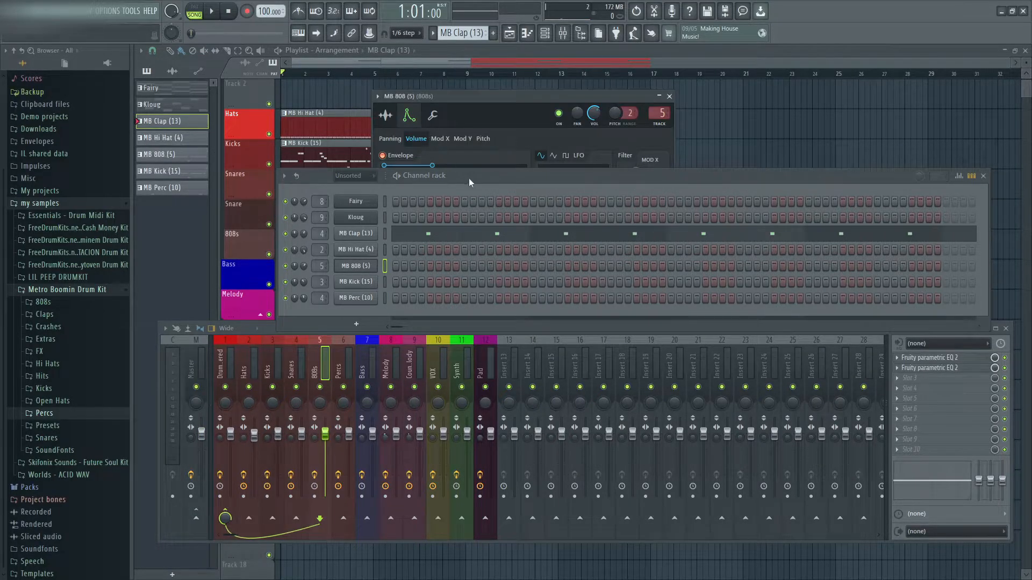
{"action": "left_click_drag", "start_coordinate": [469, 177], "coordinate": [447, 257]}
{"action": "left_click", "coordinate": [433, 116]}
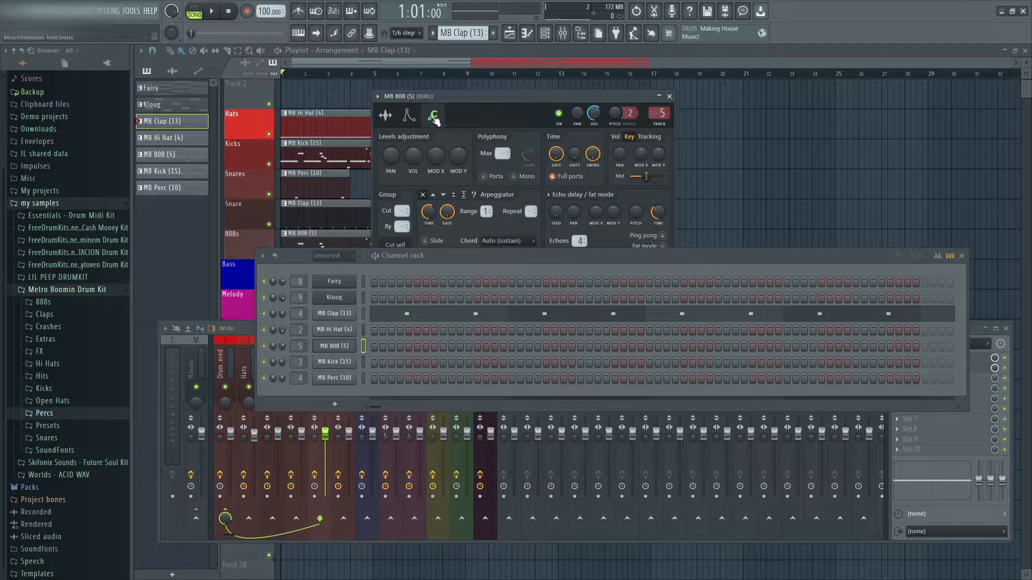
{"action": "left_click_drag", "start_coordinate": [409, 170], "coordinate": [410, 167]}
{"action": "key", "text": "space"}
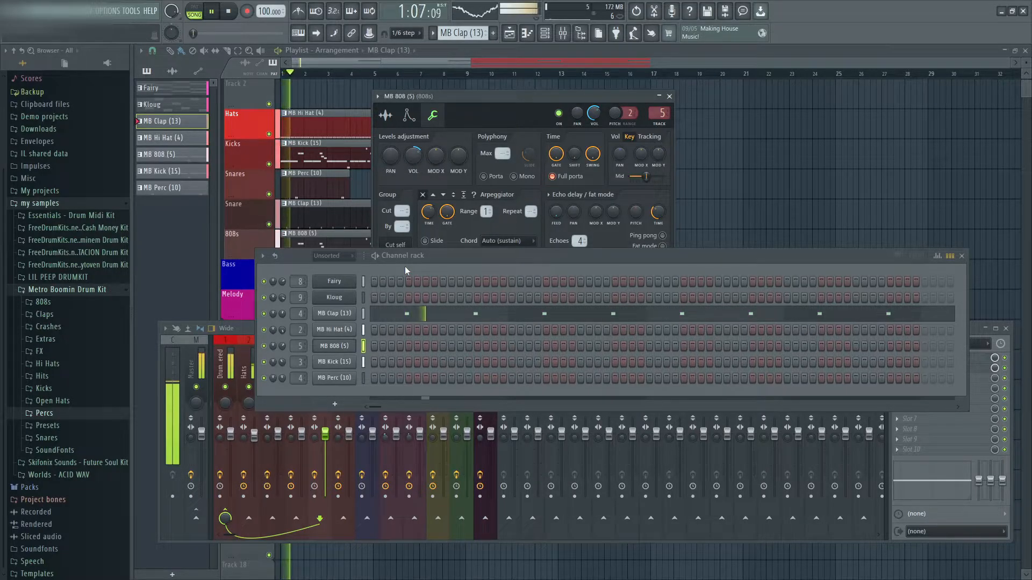
{"action": "key", "text": "space"}
{"action": "mouse_move", "coordinate": [413, 156]}
{"action": "left_mouse_down"}
{"action": "mouse_move", "coordinate": [413, 144]}
{"action": "mouse_move", "coordinate": [423, 155]}
{"action": "mouse_move", "coordinate": [413, 159]}
{"action": "left_mouse_up"}
{"action": "key", "text": "space"}
{"action": "key", "text": "space"}
{"action": "key", "text": "space"}
{"action": "key", "text": "space"}
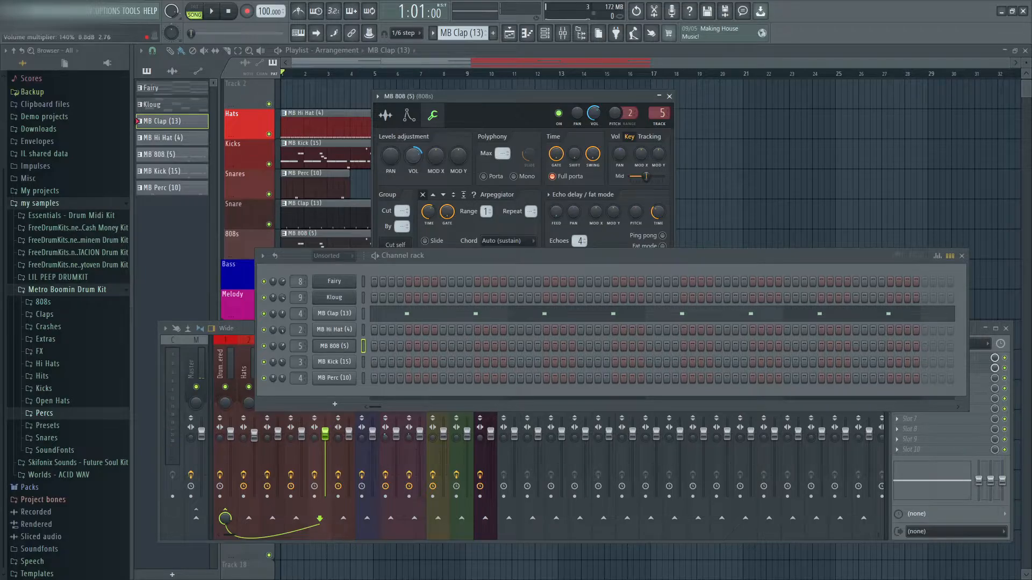
- Play the beat briefly, review MB 808 (5)'s volume envelope and sample settings, and close its channel settings
{"action": "key", "text": "space"}
{"action": "key", "text": "space"}
{"action": "left_click", "coordinate": [410, 115]}
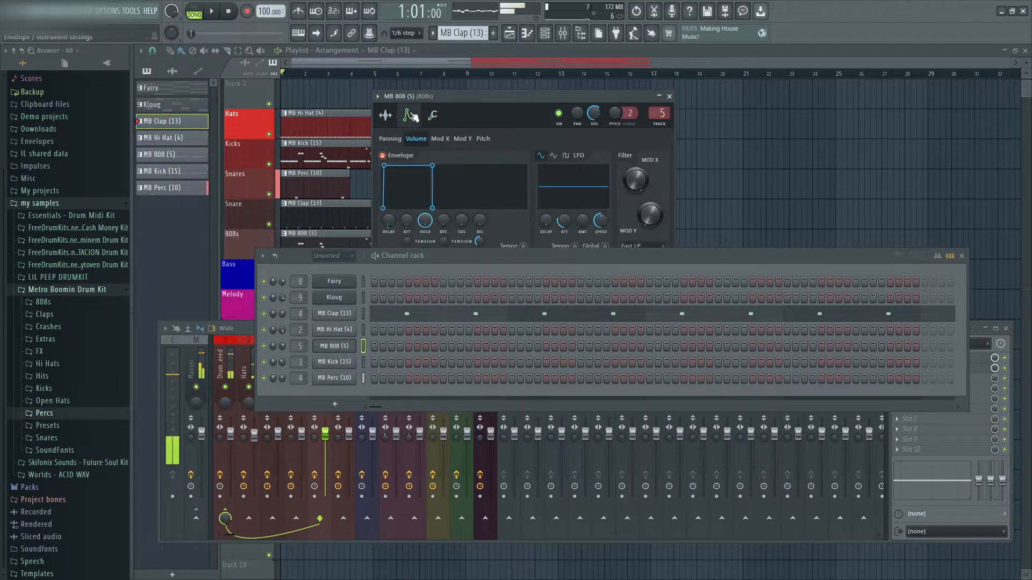
{"action": "left_click", "coordinate": [386, 115]}
{"action": "left_click", "coordinate": [669, 96]}
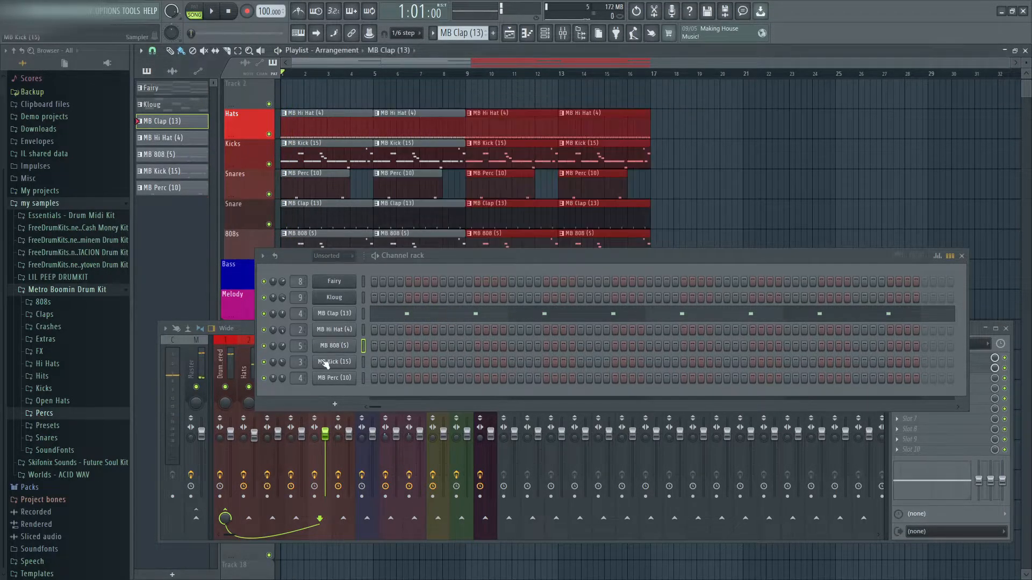
- Set the volume multiplier in MB Kick (15)'s miscellaneous functions to 135%, checking it in playback
{"action": "left_click", "coordinate": [348, 366]}
{"action": "left_click", "coordinate": [242, 161]}
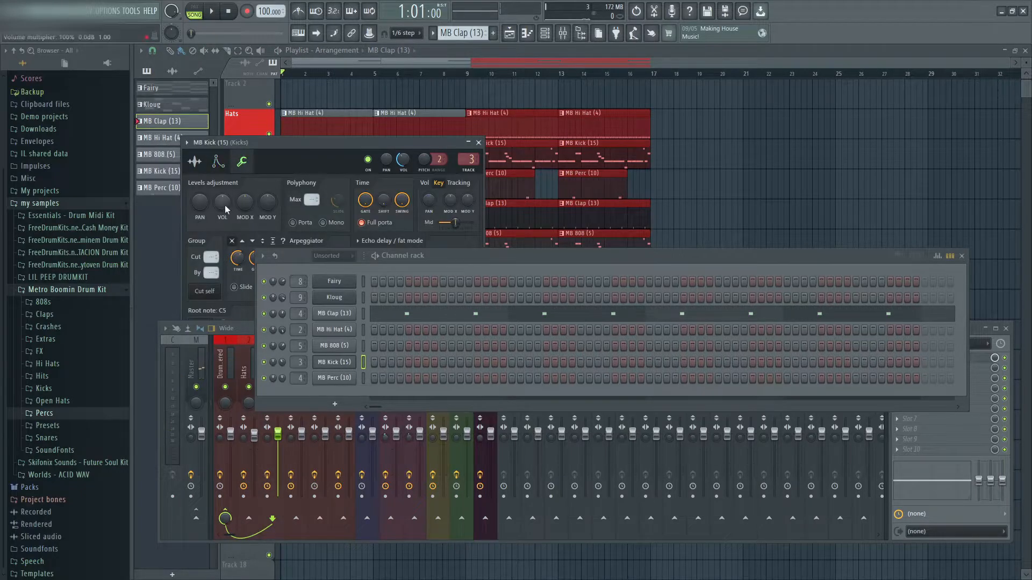
{"action": "left_click_drag", "start_coordinate": [222, 202], "coordinate": [223, 181]}
{"action": "key", "text": "space"}
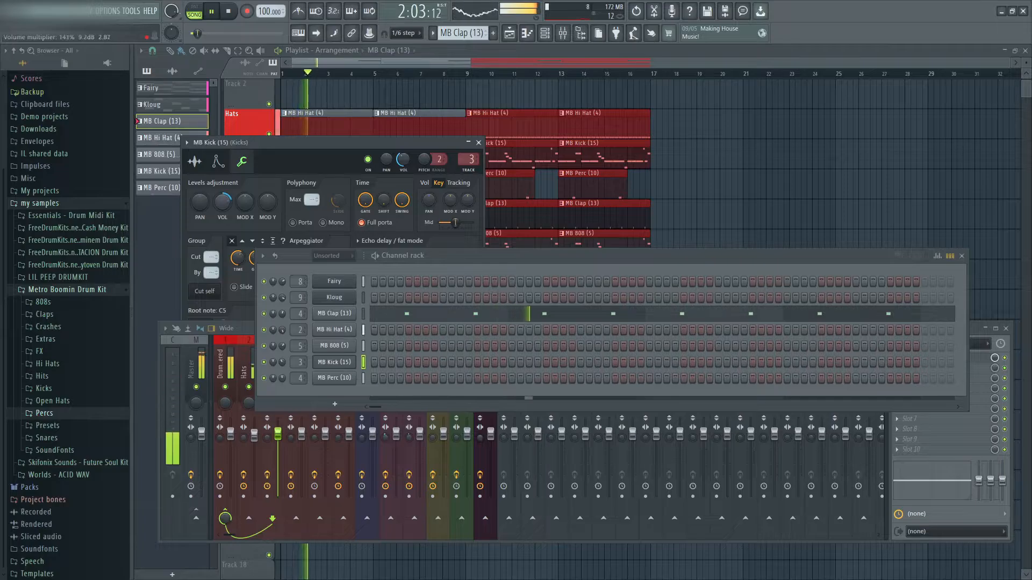
{"action": "left_click_drag", "start_coordinate": [223, 202], "coordinate": [222, 211]}
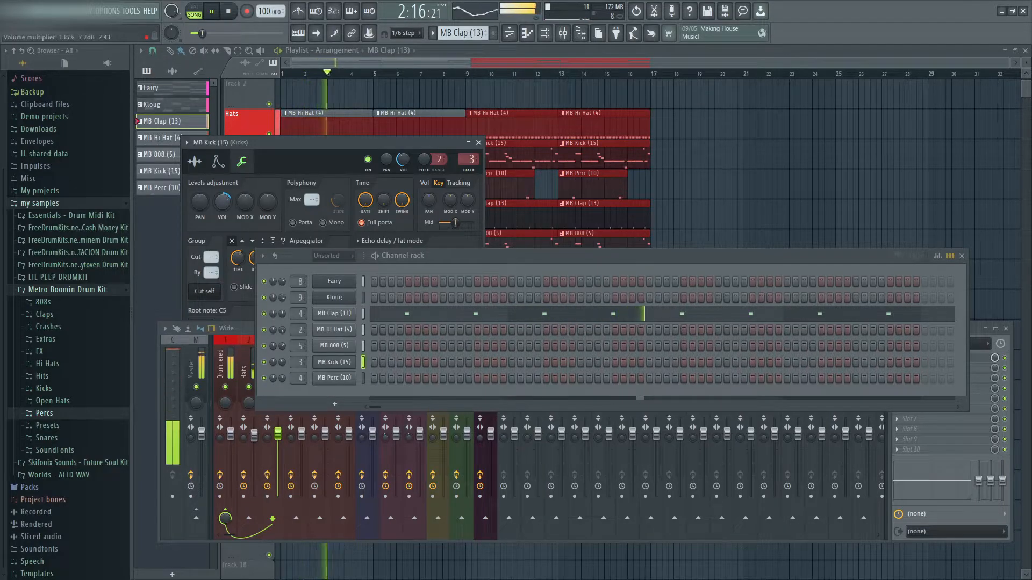
{"action": "key", "text": "space"}
{"action": "left_click", "coordinate": [479, 143]}
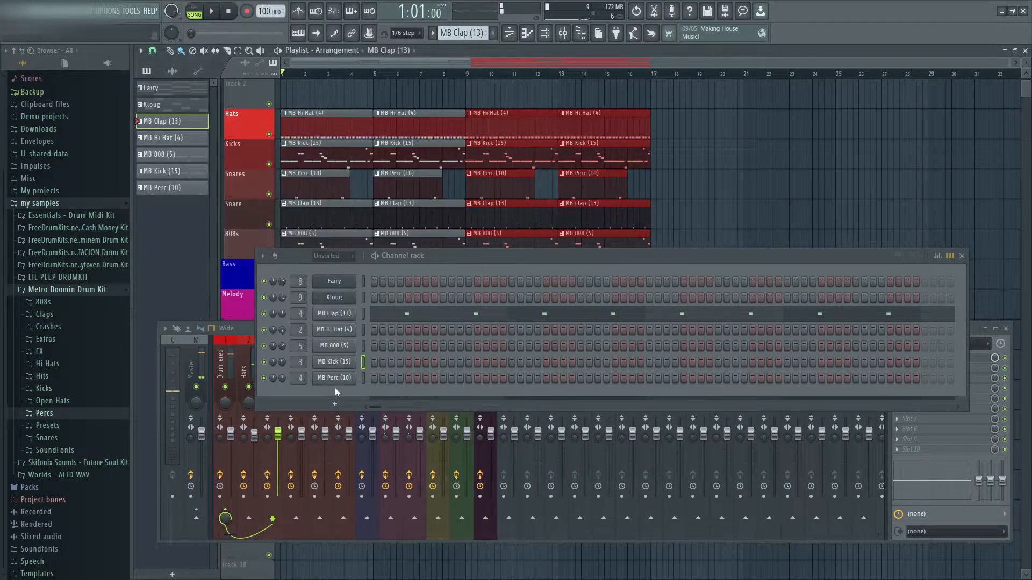
- Move the channel rack clear of the mixer and slightly raise the Kicks track volume during playback
{"action": "left_click_drag", "start_coordinate": [532, 253], "coordinate": [562, 125]}
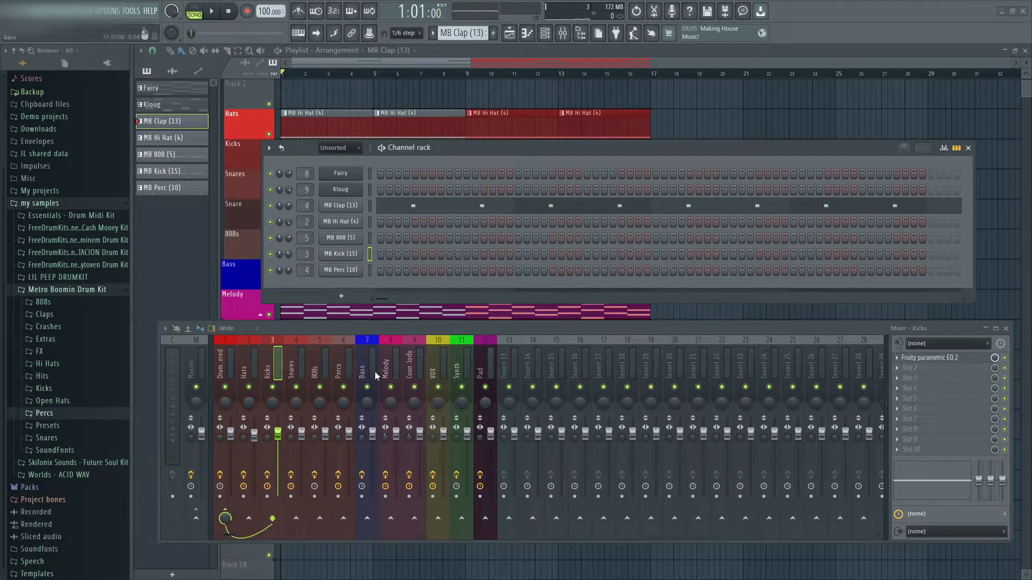
{"action": "key", "text": "space"}
{"action": "left_click", "coordinate": [326, 437]}
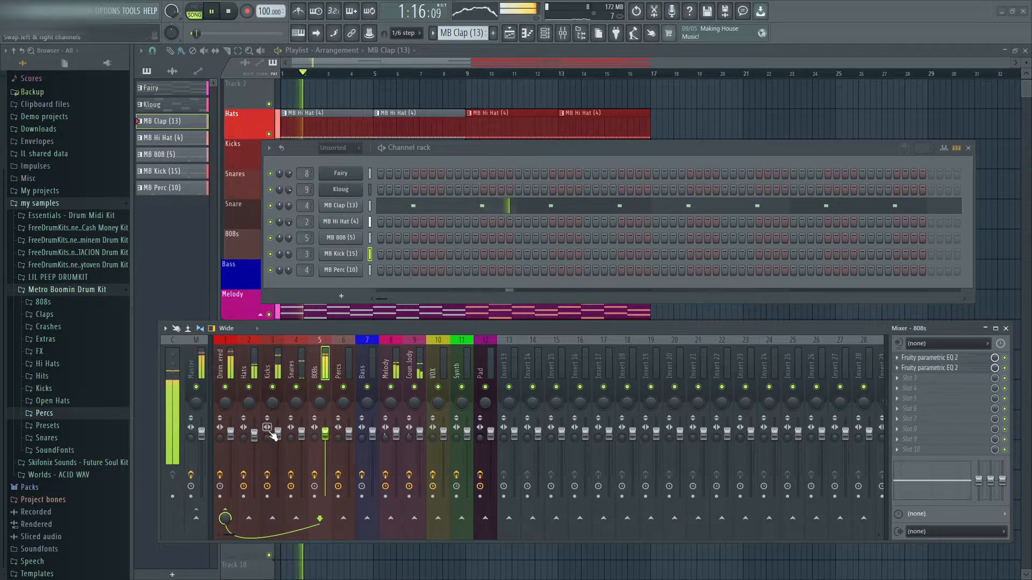
{"action": "left_click_drag", "start_coordinate": [278, 434], "coordinate": [278, 432]}
{"action": "key", "text": "space"}
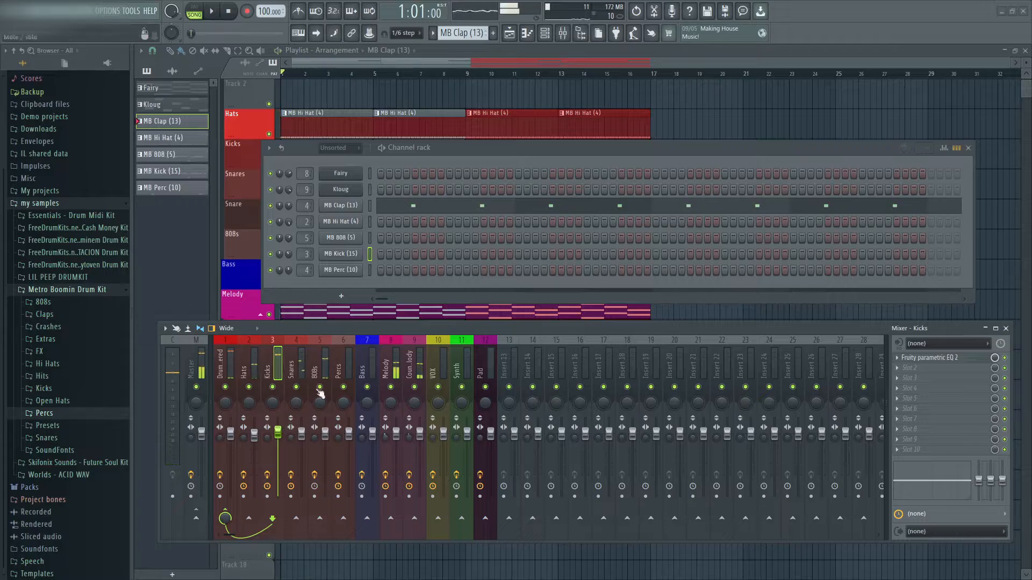
- Raise the Snares mixer track volume to 118% and lower the Hats track volume during playback
{"action": "key", "text": "space"}
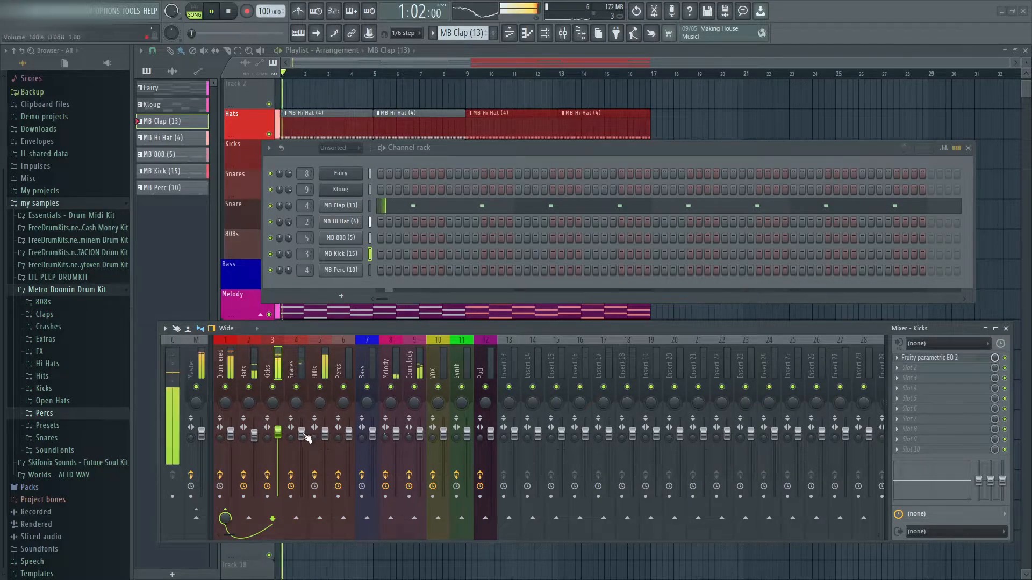
{"action": "left_click_drag", "start_coordinate": [302, 432], "coordinate": [301, 426]}
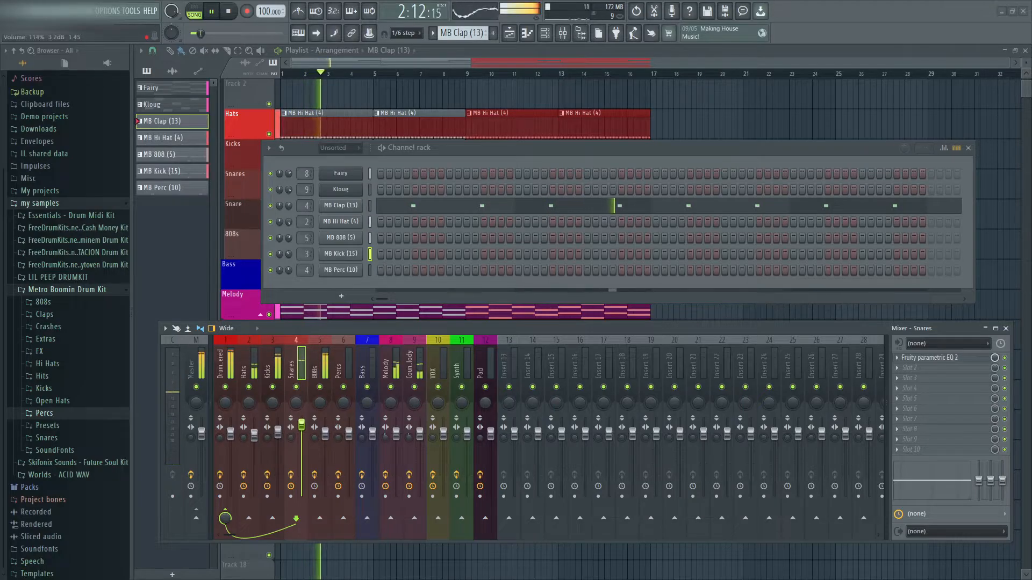
{"action": "left_click_drag", "start_coordinate": [254, 436], "coordinate": [255, 443]}
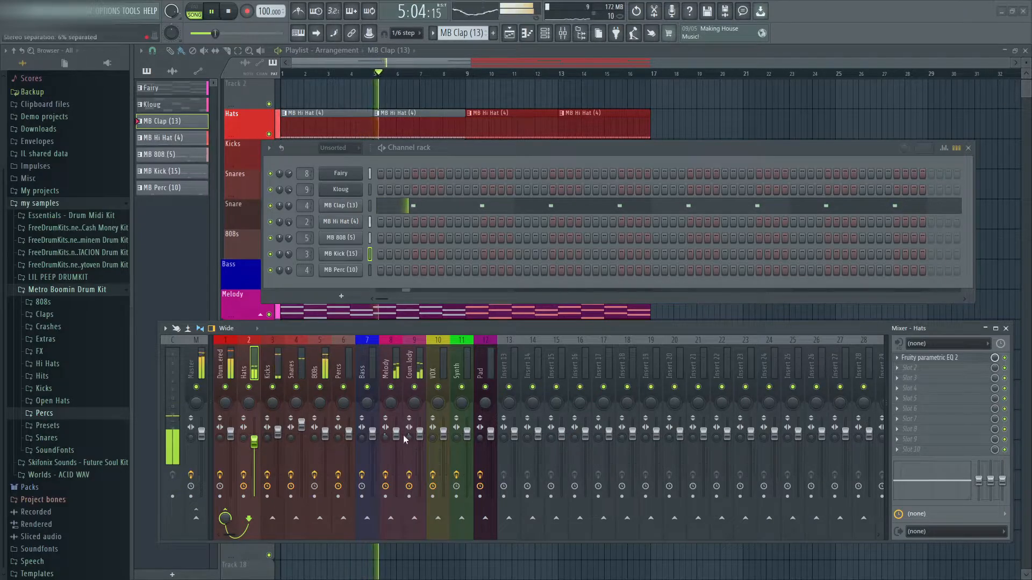
- Lower the Melody and Counter Melody mixer volumes, leaving Counter Melody quieter, and nudge the Hats volume slightly down
{"action": "key", "text": "space"}
{"action": "left_click_drag", "start_coordinate": [396, 434], "coordinate": [420, 442]}
{"action": "key", "text": "space"}
{"action": "left_click_drag", "start_coordinate": [254, 442], "coordinate": [255, 442]}
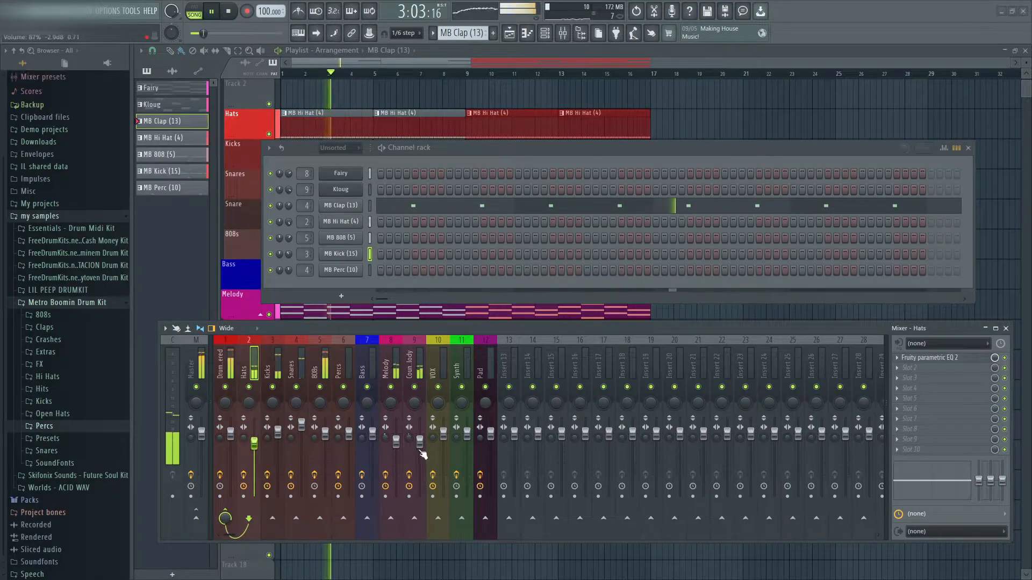
{"action": "left_click_drag", "start_coordinate": [420, 442], "coordinate": [396, 434]}
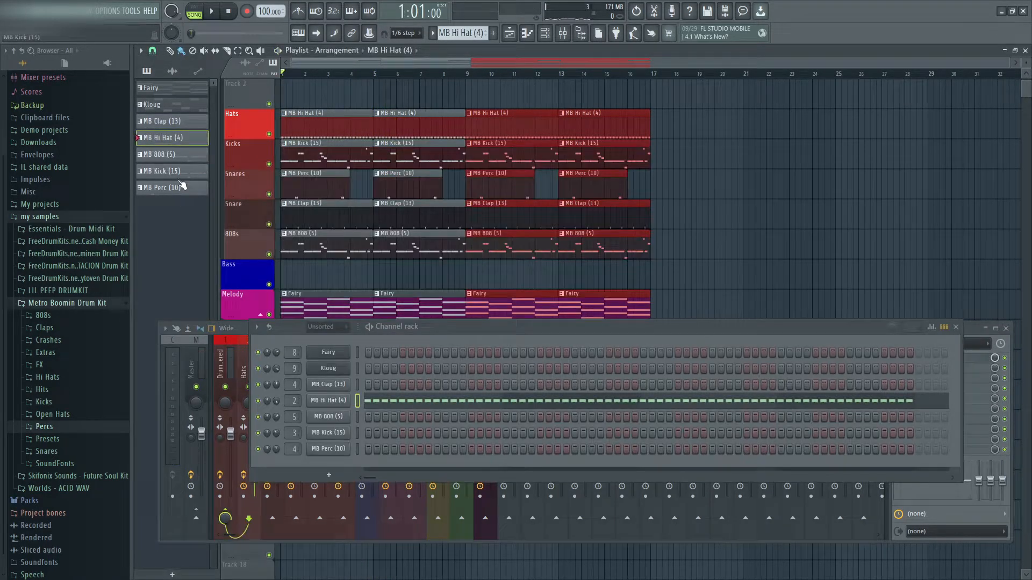
- Open the MB Hi Hat (4) pattern in the piano roll and play the beat to hear the hi-hats
{"action": "left_click", "coordinate": [181, 187]}
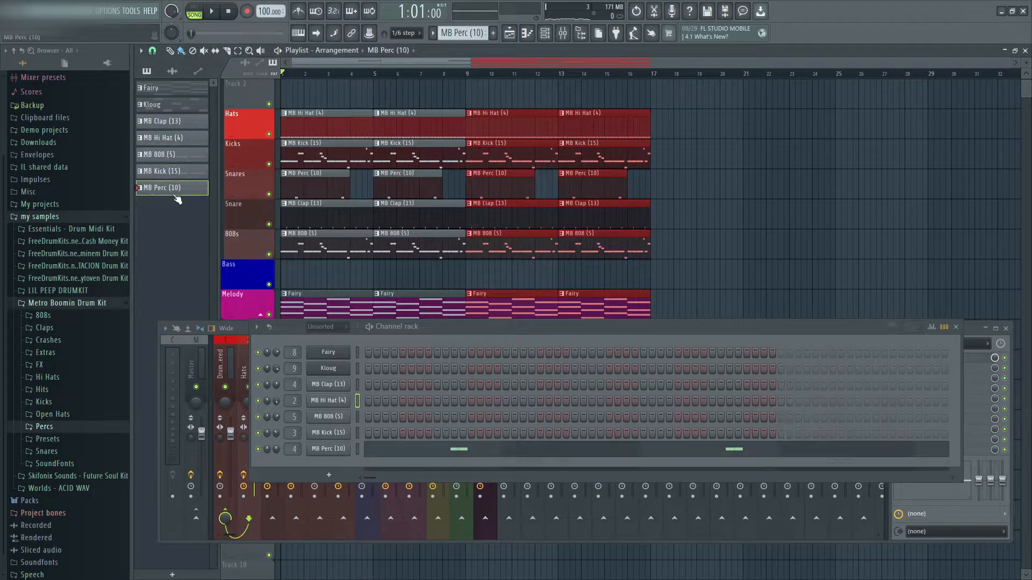
{"action": "left_click", "coordinate": [173, 139]}
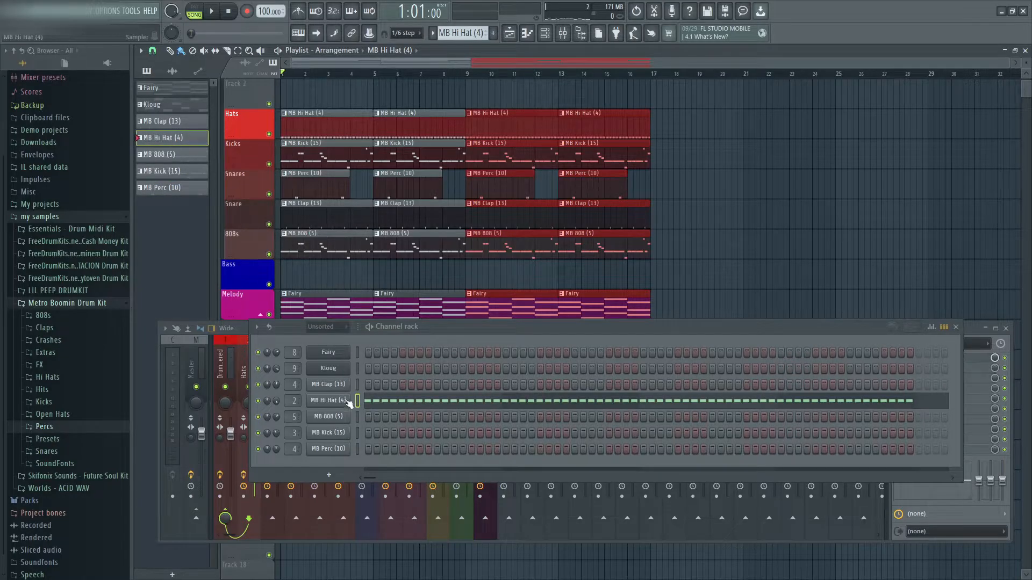
{"action": "right_click", "coordinate": [344, 399]}
{"action": "left_click", "coordinate": [383, 402]}
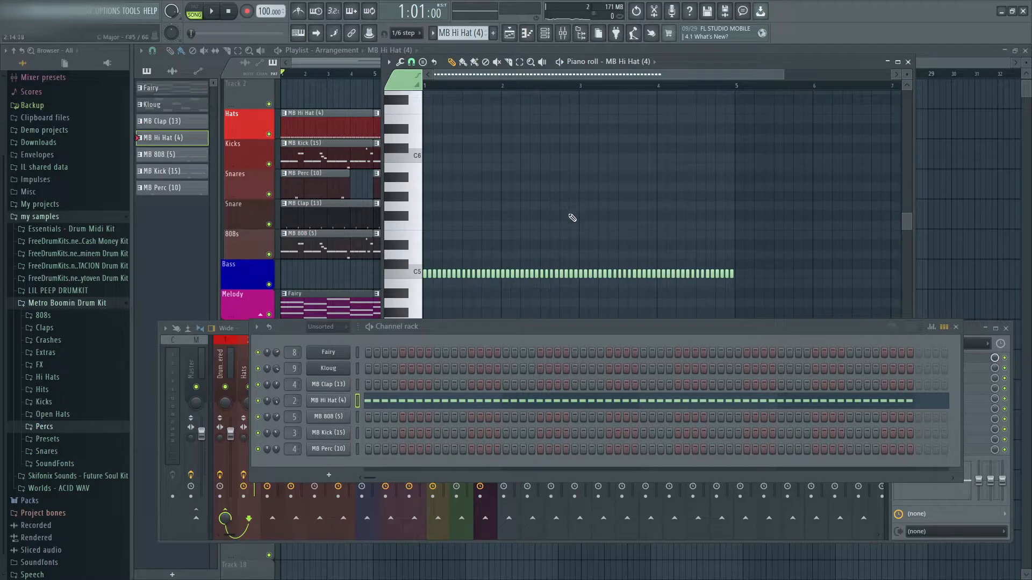
{"action": "scroll", "coordinate": [591, 215], "scroll_direction": "down", "scroll_amount": 3}
{"action": "scroll", "coordinate": [429, 221], "scroll_direction": "up", "scroll_amount": 3}
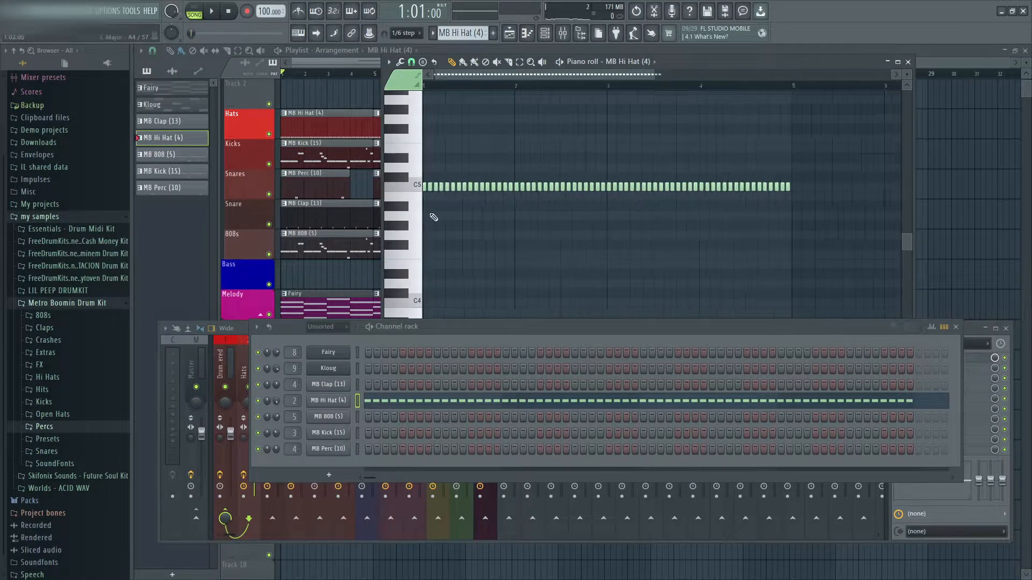
{"action": "key", "text": "space"}
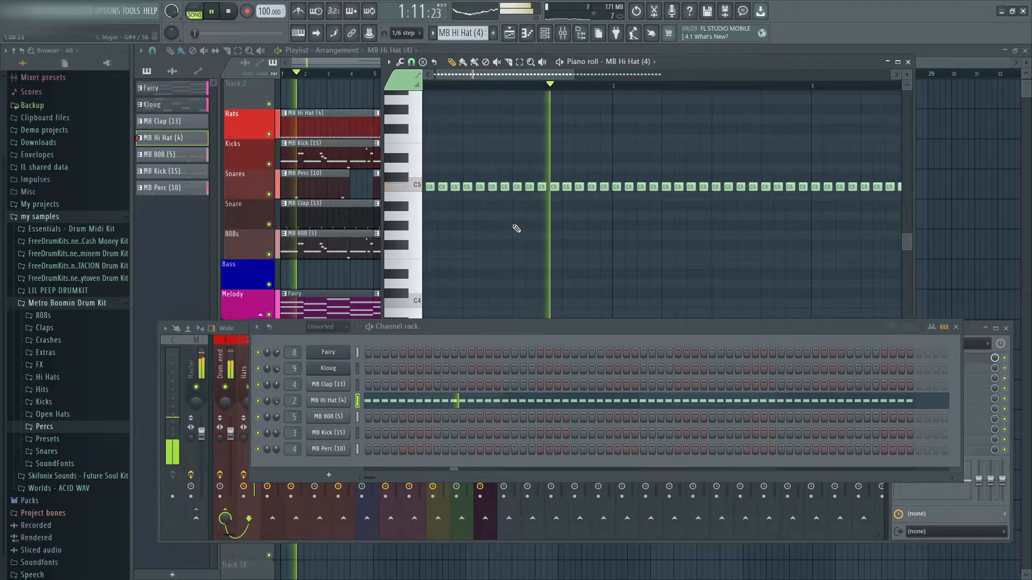
{"action": "key", "text": "space"}
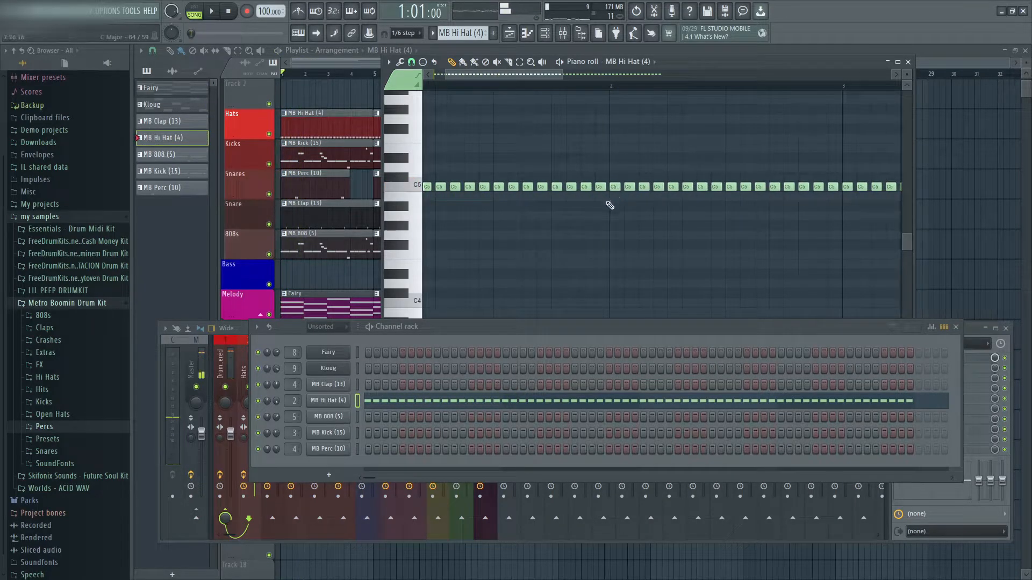
- Add three short B4 notes below the C5 hi-hat notes just after the start of bar 2
{"action": "scroll", "coordinate": [559, 209], "scroll_direction": "down", "scroll_amount": 2}
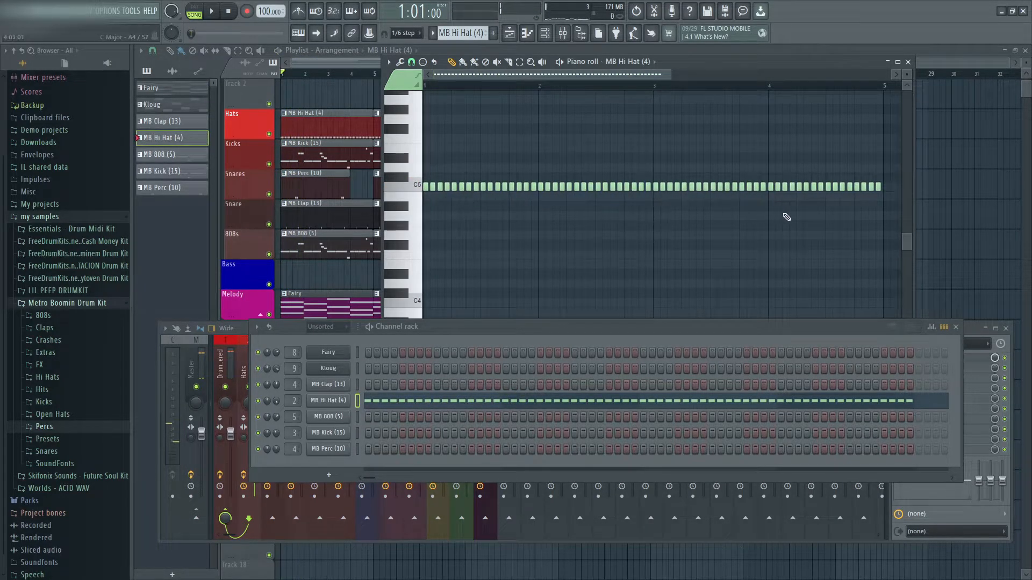
{"action": "scroll", "coordinate": [537, 214], "scroll_direction": "up", "scroll_amount": 3}
{"action": "left_click", "coordinate": [591, 197]}
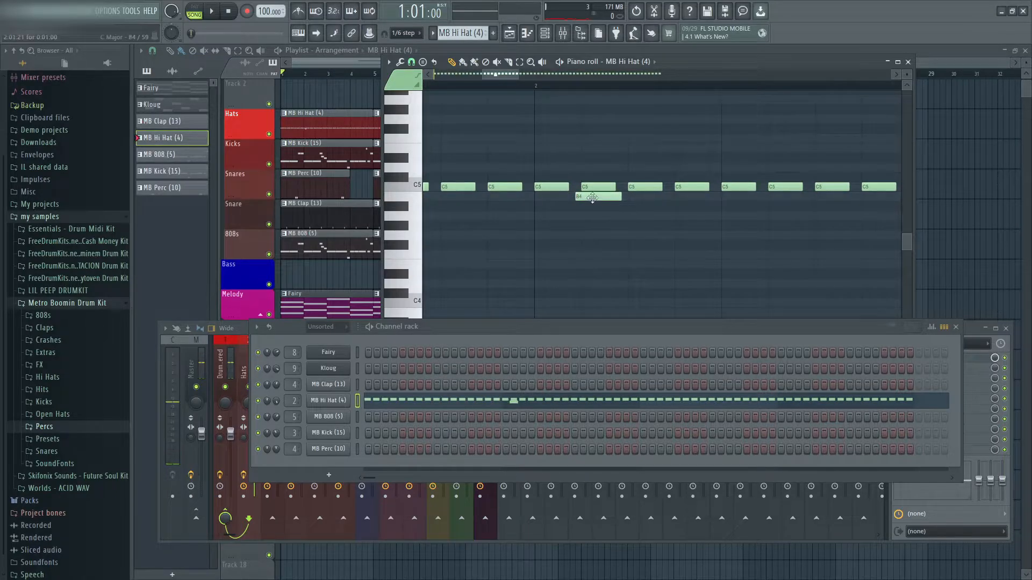
{"action": "left_click_drag", "start_coordinate": [592, 198], "coordinate": [562, 199]}
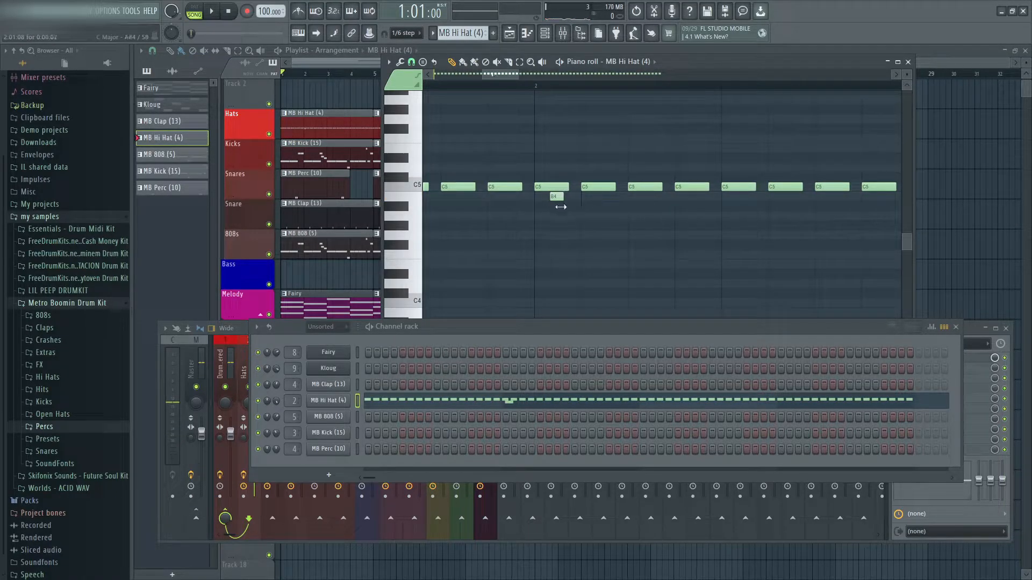
{"action": "left_click", "coordinate": [575, 197]}
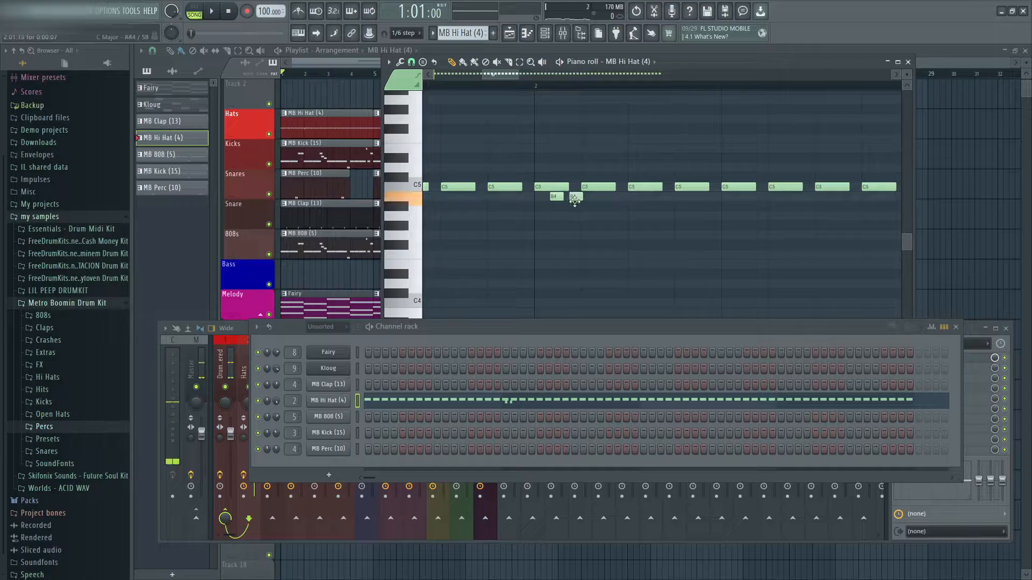
{"action": "left_click", "coordinate": [594, 199]}
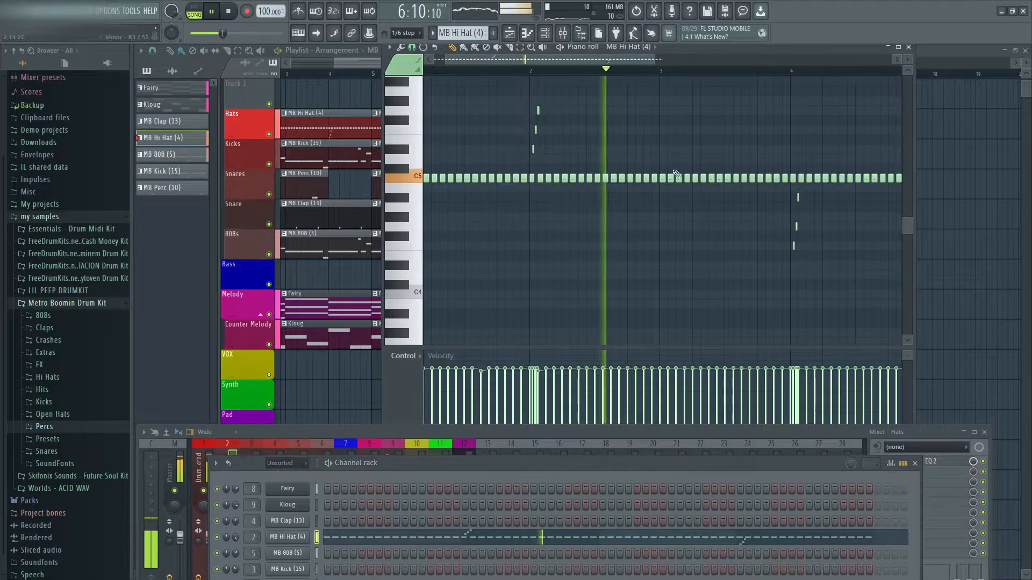
- Vary the hi-hat note velocities by lowering alternate notes across the pattern, check them in playback and close the piano roll
{"action": "key", "text": "space"}
{"action": "scroll", "coordinate": [737, 221], "scroll_direction": "down", "scroll_amount": 3}
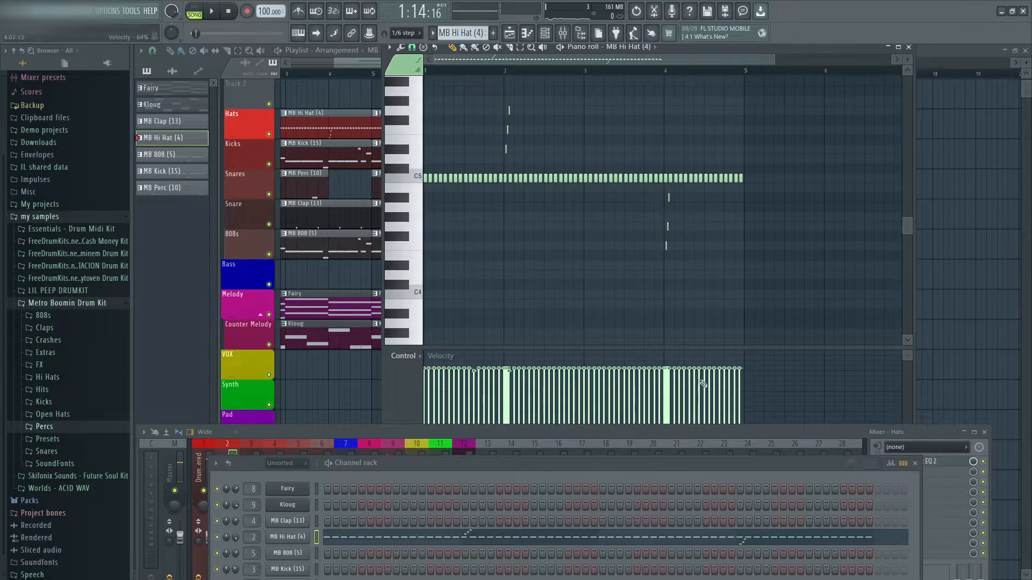
{"action": "left_click_drag", "start_coordinate": [739, 374], "coordinate": [730, 375]}
{"action": "left_click_drag", "start_coordinate": [693, 373], "coordinate": [681, 374]}
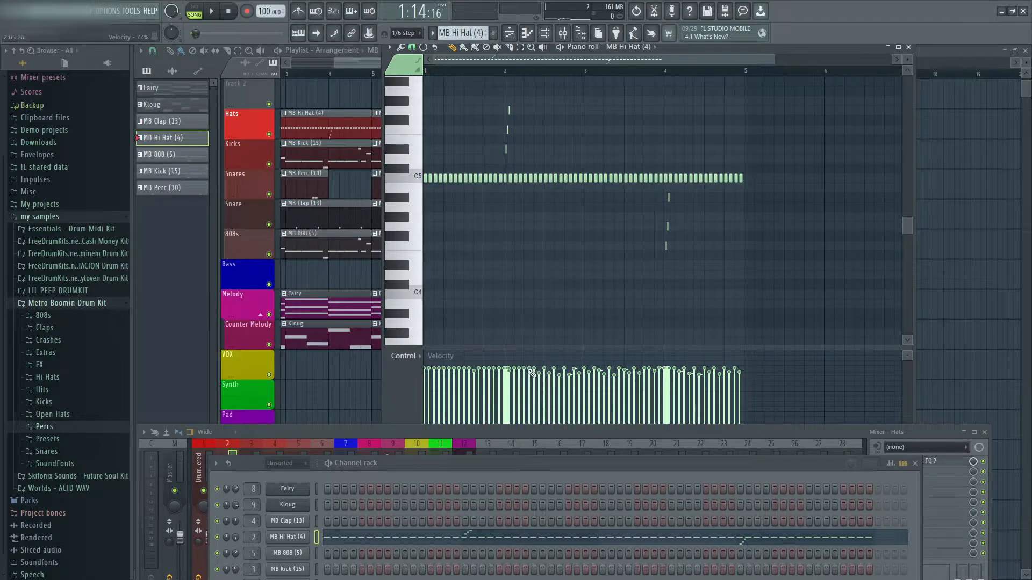
{"action": "key", "text": "space"}
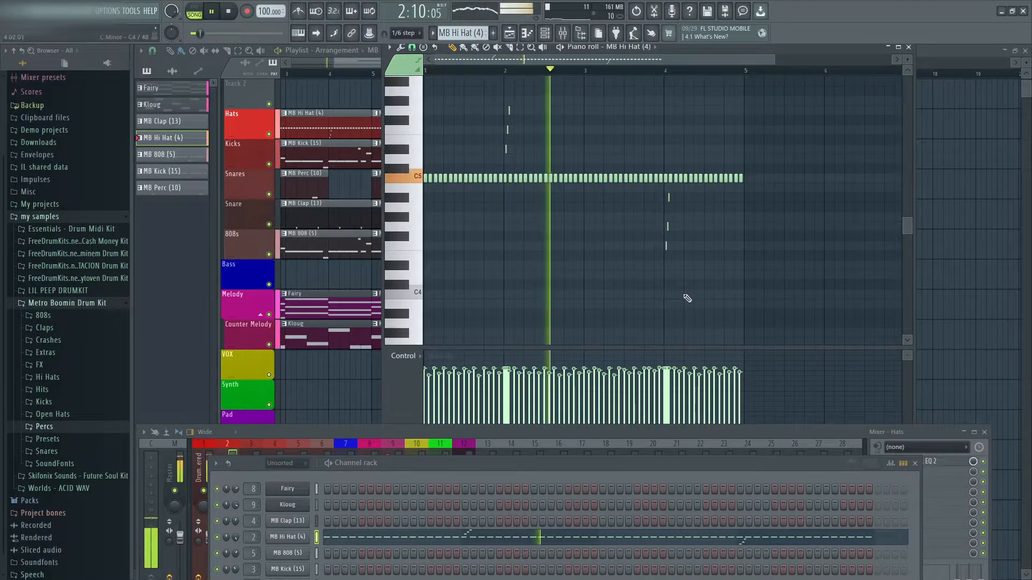
{"action": "left_click", "coordinate": [908, 47]}
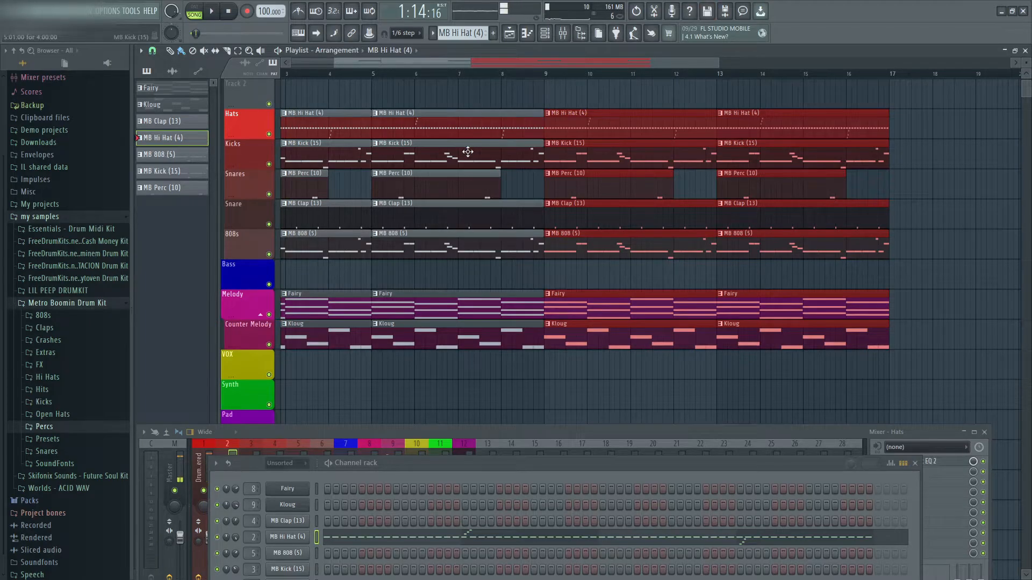
- Clear the clip selection in the playlist arrangement
{"action": "left_click_drag", "start_coordinate": [638, 349], "coordinate": [618, 343]}
{"action": "scroll", "coordinate": [538, 365], "scroll_direction": "down", "scroll_amount": 3}
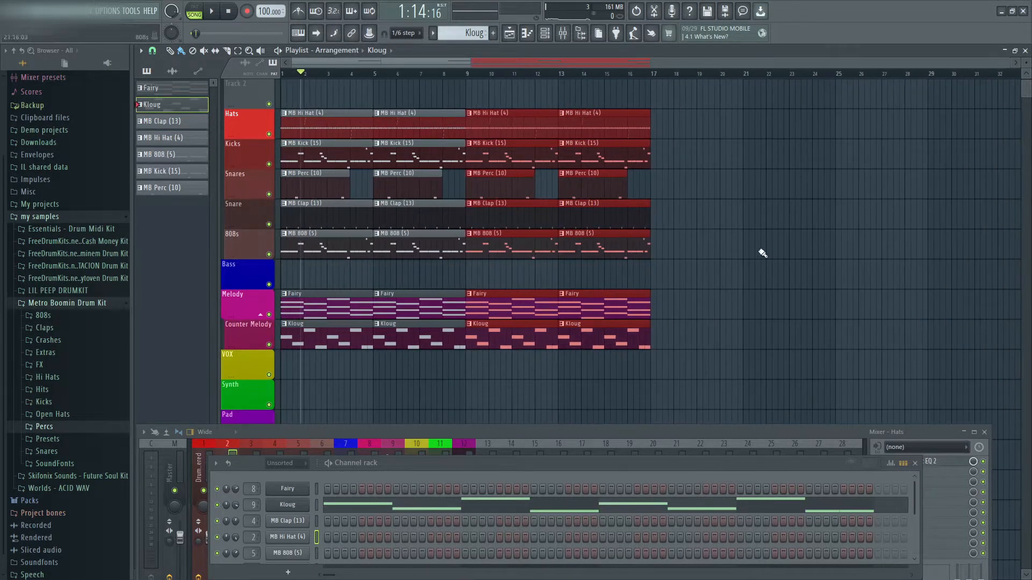
{"action": "left_click", "coordinate": [760, 250]}
{"action": "right_click", "coordinate": [760, 250]}
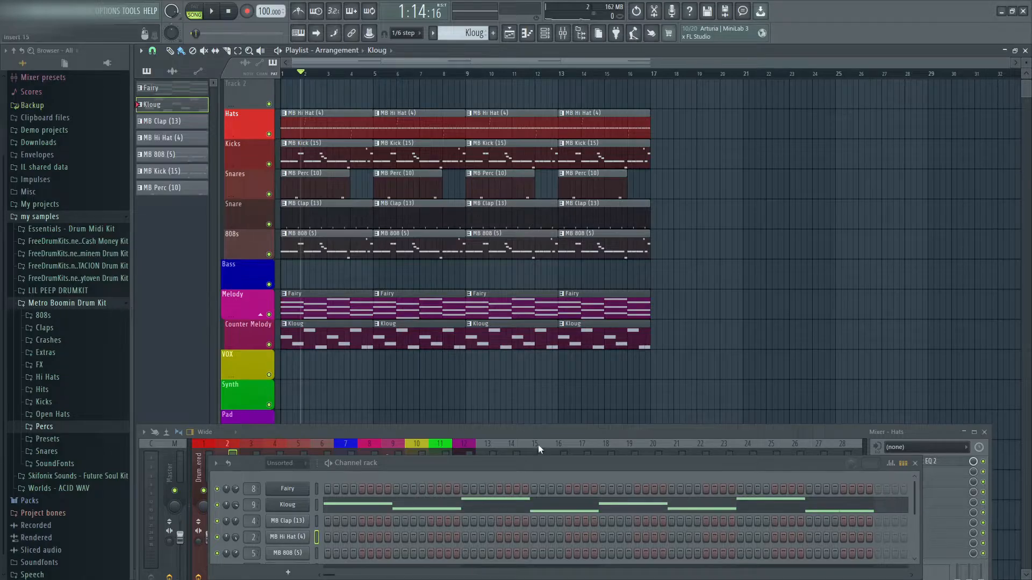
- Return the playhead to bar 1 and route the Percs mixer track to the Master instead of Drums Centered
{"action": "left_click_drag", "start_coordinate": [378, 433], "coordinate": [383, 354]}
{"action": "left_click", "coordinate": [202, 395]}
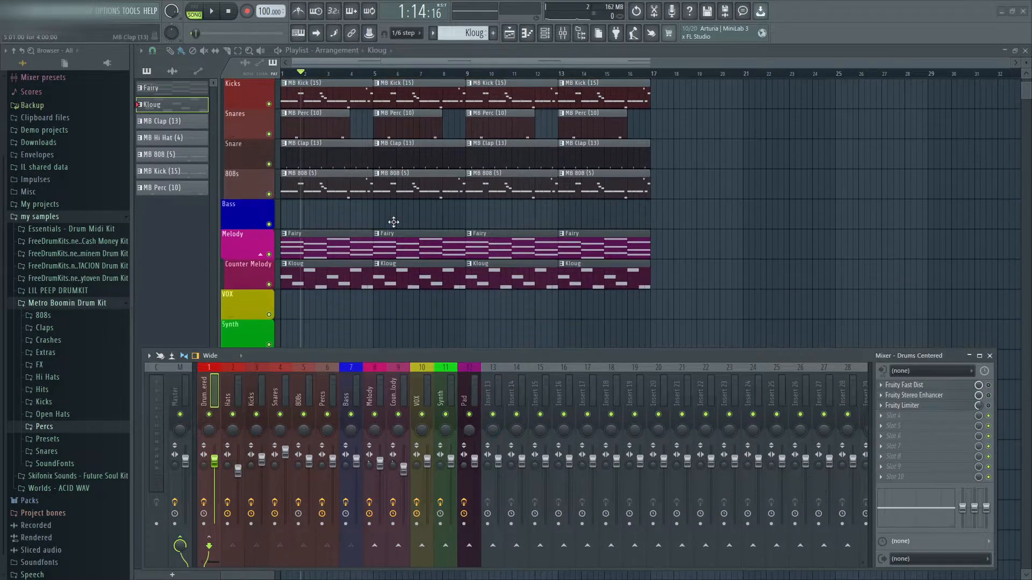
{"action": "left_click", "coordinate": [284, 75]}
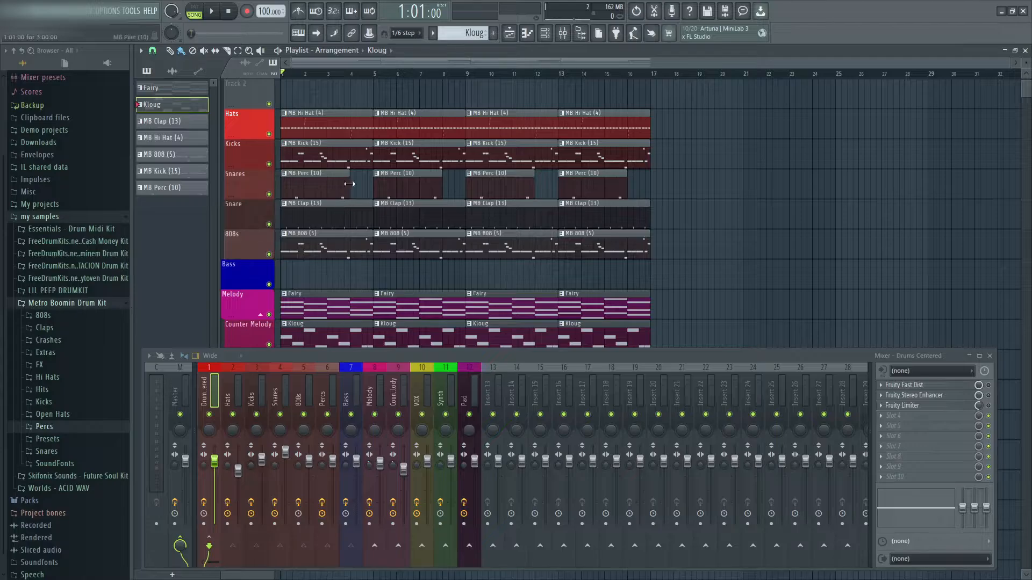
{"action": "left_click", "coordinate": [320, 391]}
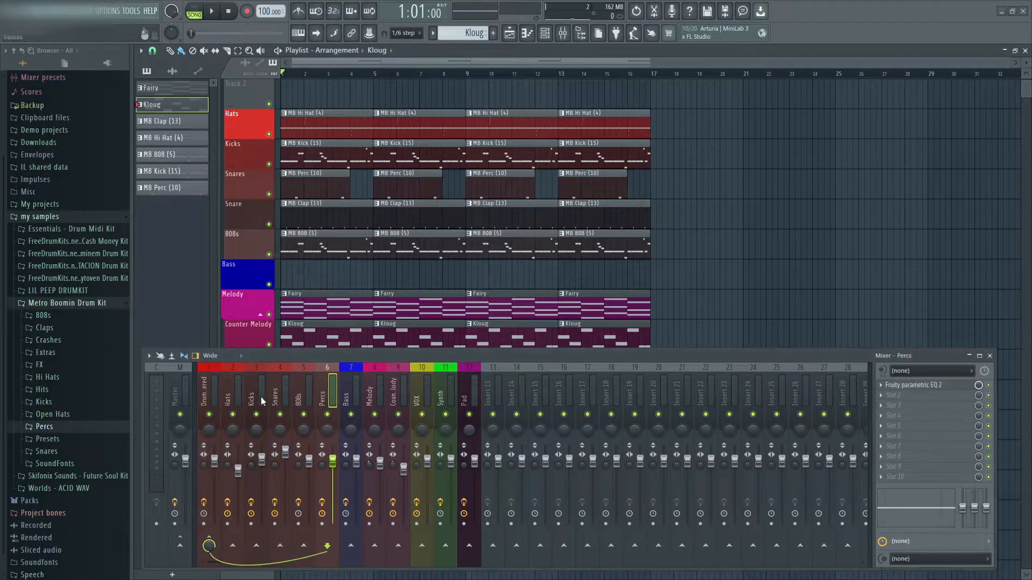
{"action": "left_click", "coordinate": [208, 543]}
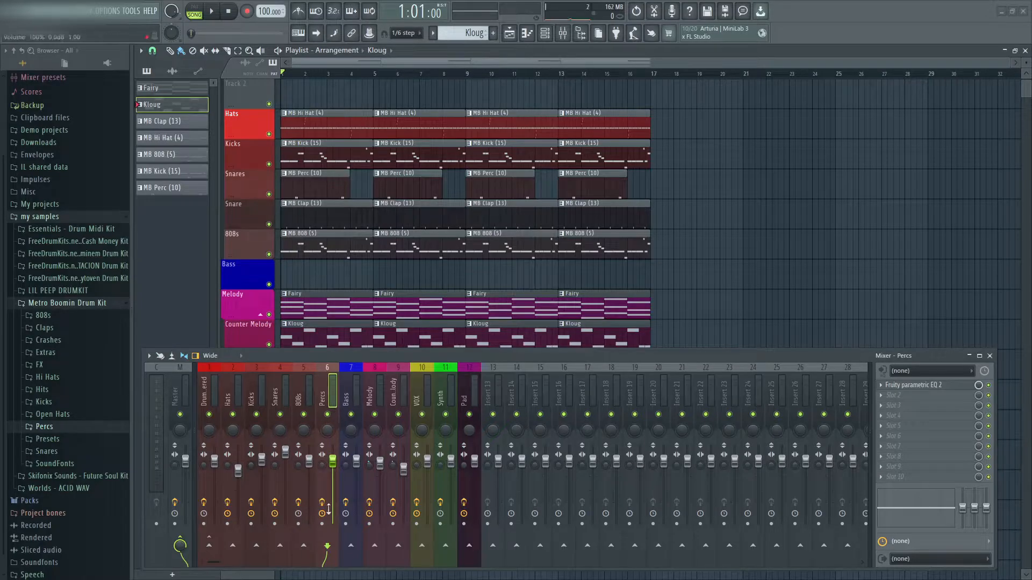
- Route the Percs mixer track back to Drums Centered instead of the Master and select the Drums Centered track
{"action": "left_click", "coordinate": [181, 544]}
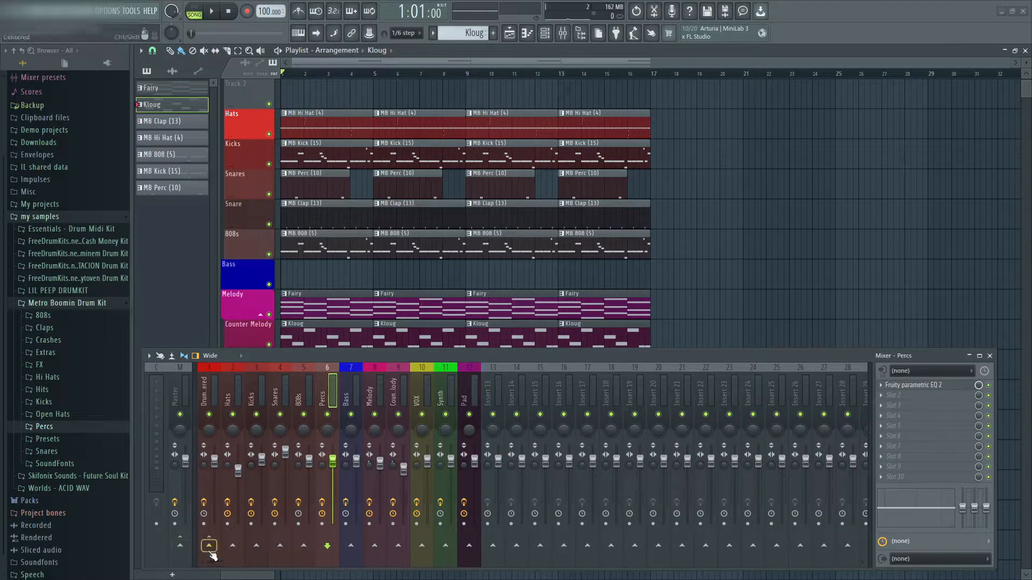
{"action": "left_click", "coordinate": [209, 546]}
{"action": "left_click", "coordinate": [207, 397]}
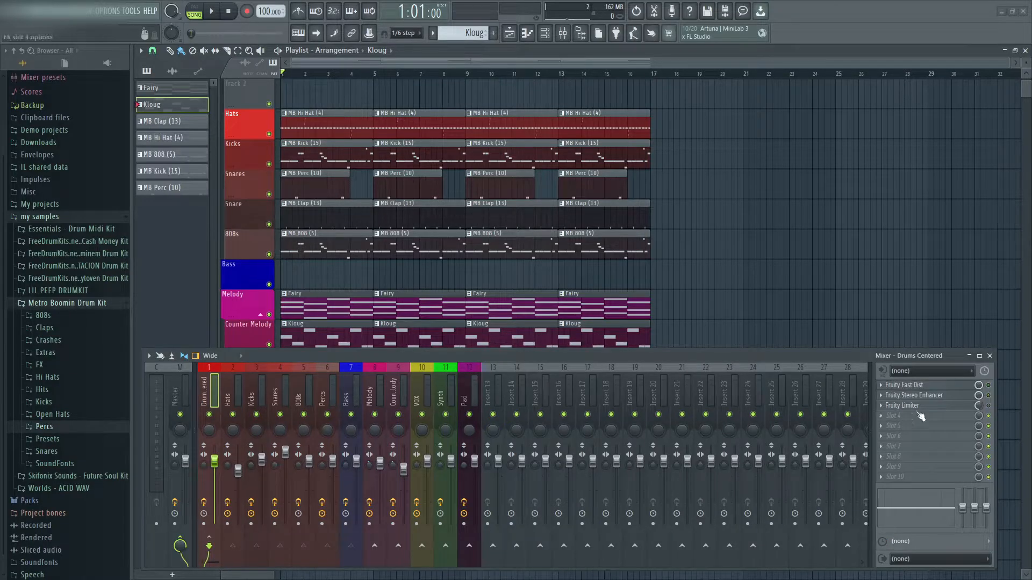
- Route the 808s mixer track to Drums Centered only and reselect the Drums Centered track
{"action": "left_click", "coordinate": [297, 401]}
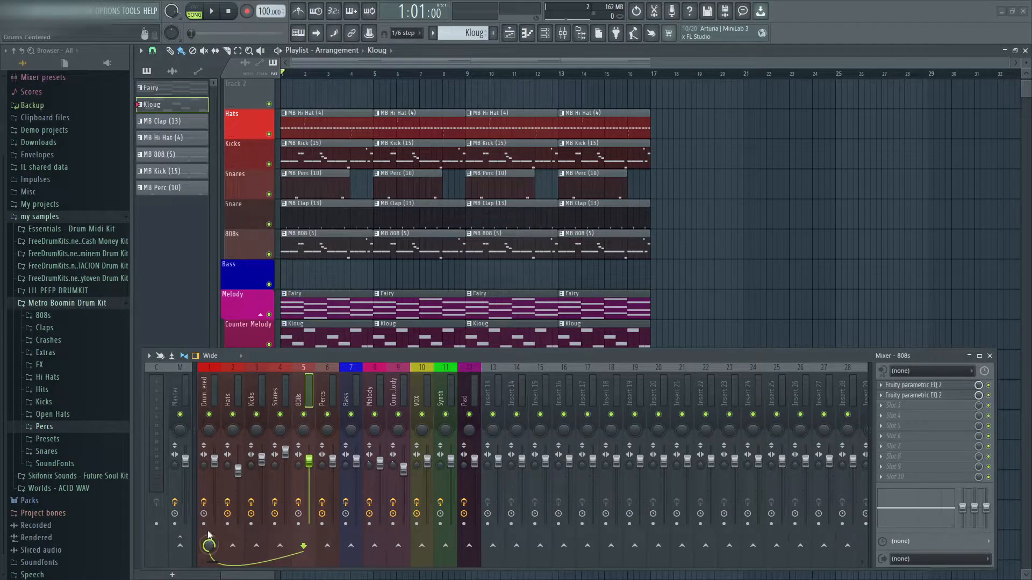
{"action": "right_click", "coordinate": [209, 544]}
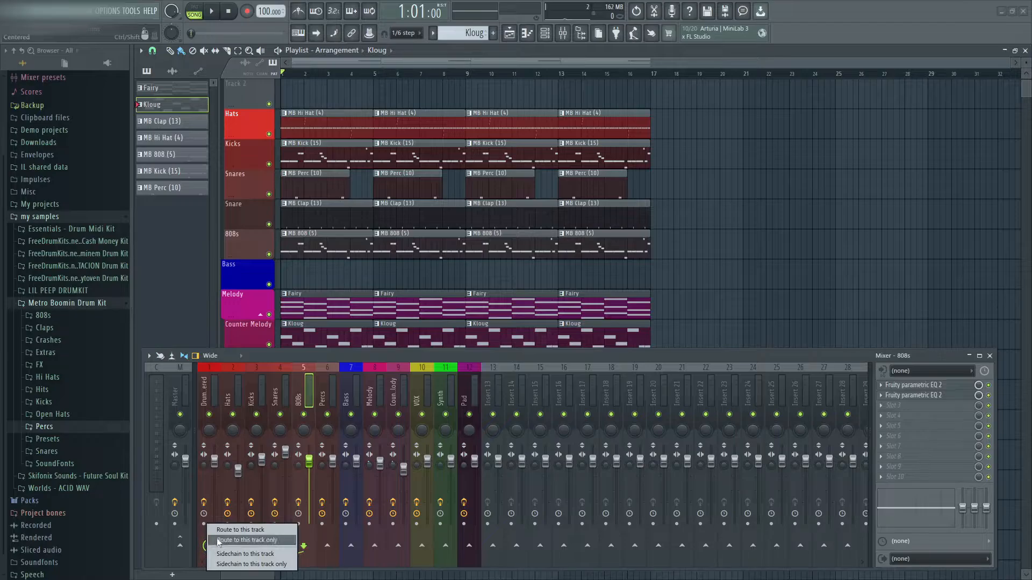
{"action": "left_click", "coordinate": [247, 541]}
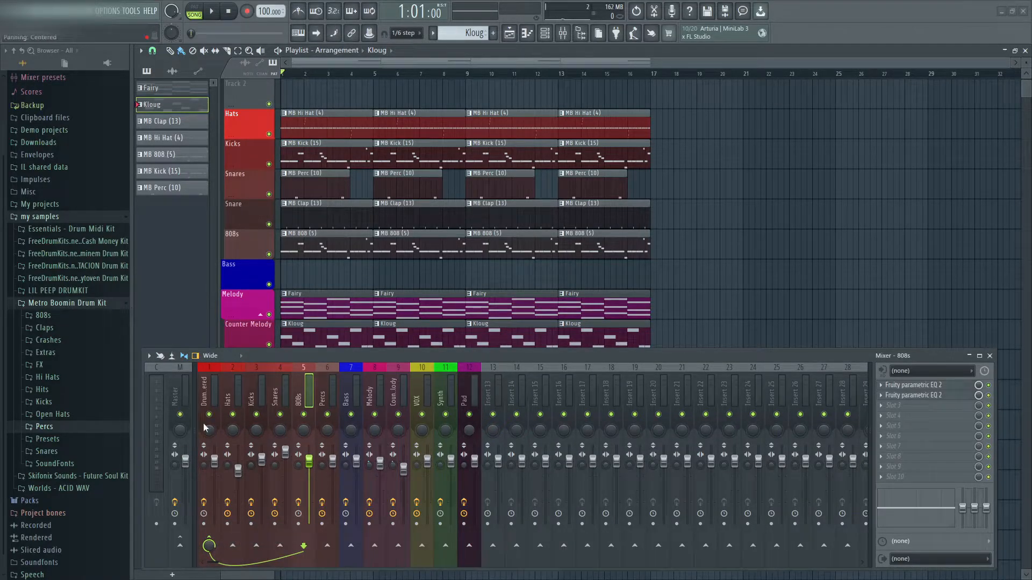
{"action": "right_click", "coordinate": [209, 544]}
{"action": "left_click", "coordinate": [303, 367]}
{"action": "left_click", "coordinate": [217, 394]}
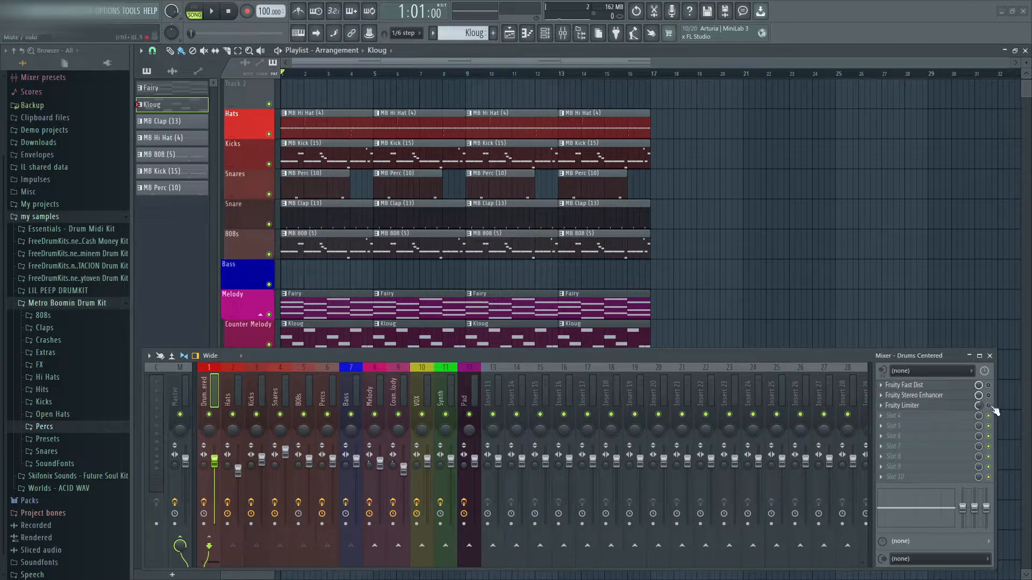
- Load the Drum compression preset in the Fruity Limiter on Drums Centered and close the plugin
{"action": "left_click", "coordinate": [946, 406]}
{"action": "left_click_drag", "start_coordinate": [542, 170], "coordinate": [574, 134]}
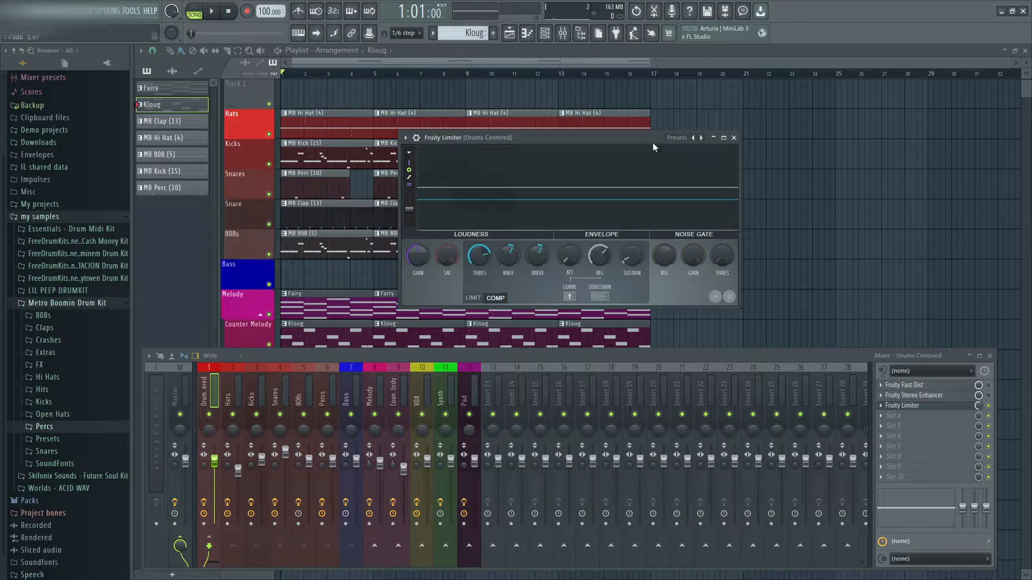
{"action": "left_click", "coordinate": [679, 138]}
{"action": "left_click", "coordinate": [715, 156]}
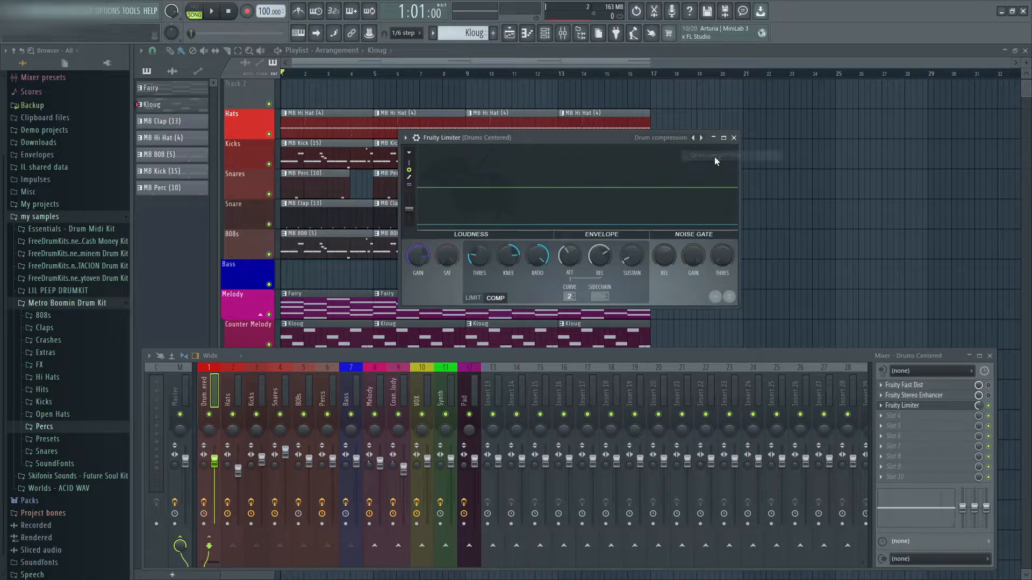
{"action": "left_click", "coordinate": [733, 138]}
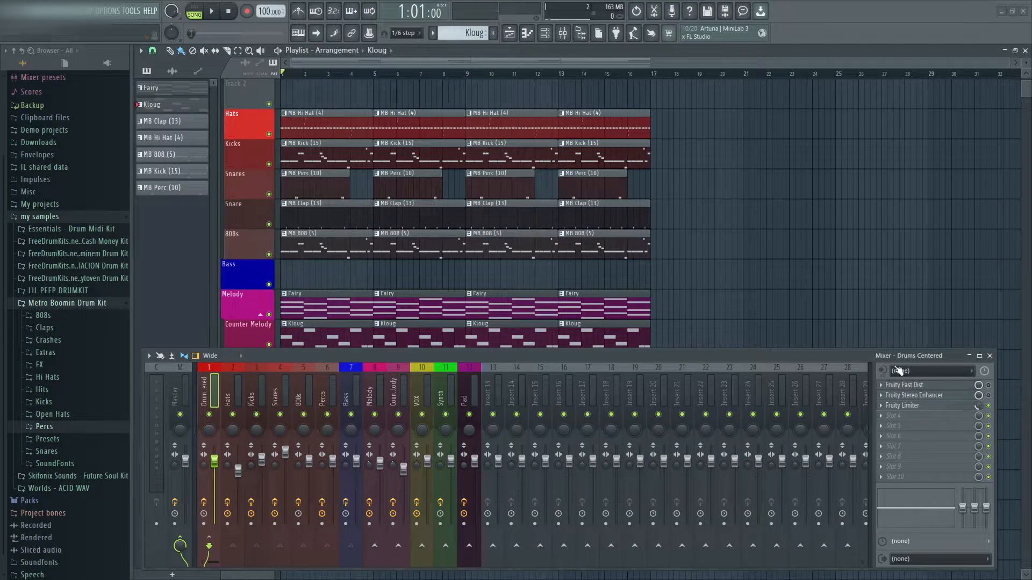
- Set the mix level of the Fruity Limiter on Drums Centered to 29% during playback
{"action": "key", "text": "space"}
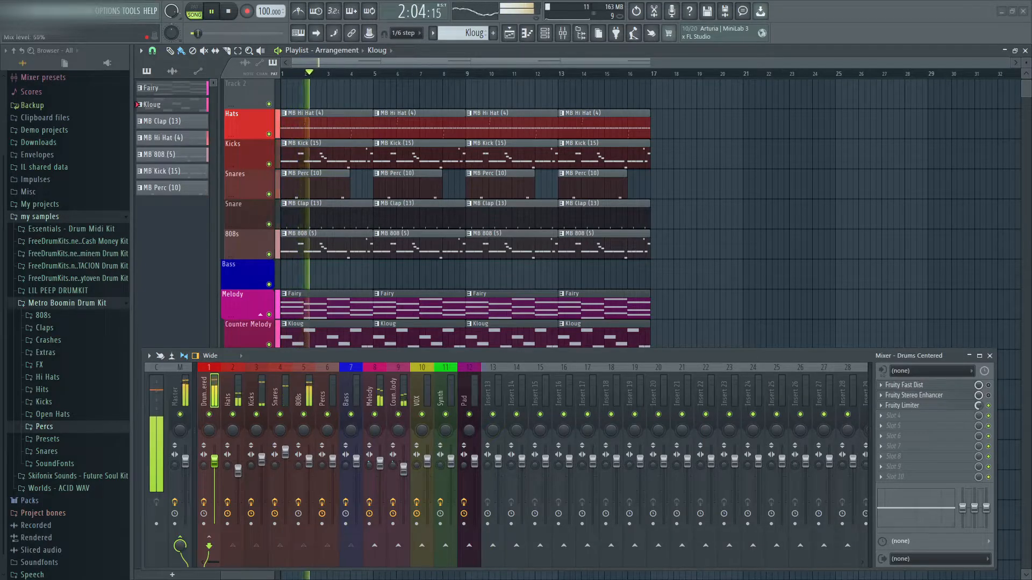
{"action": "left_click_drag", "start_coordinate": [979, 405], "coordinate": [978, 446]}
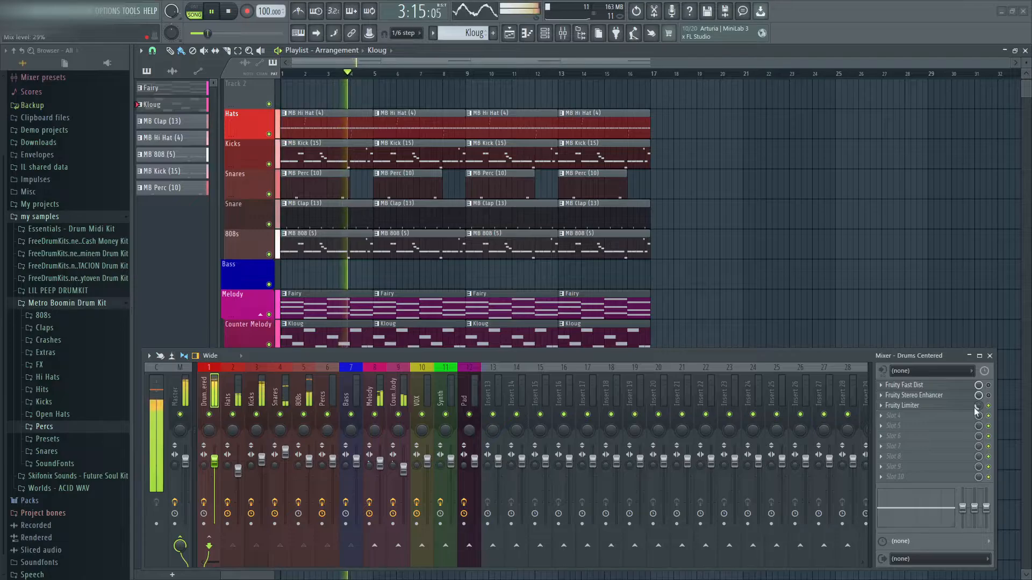
{"action": "key", "text": "space"}
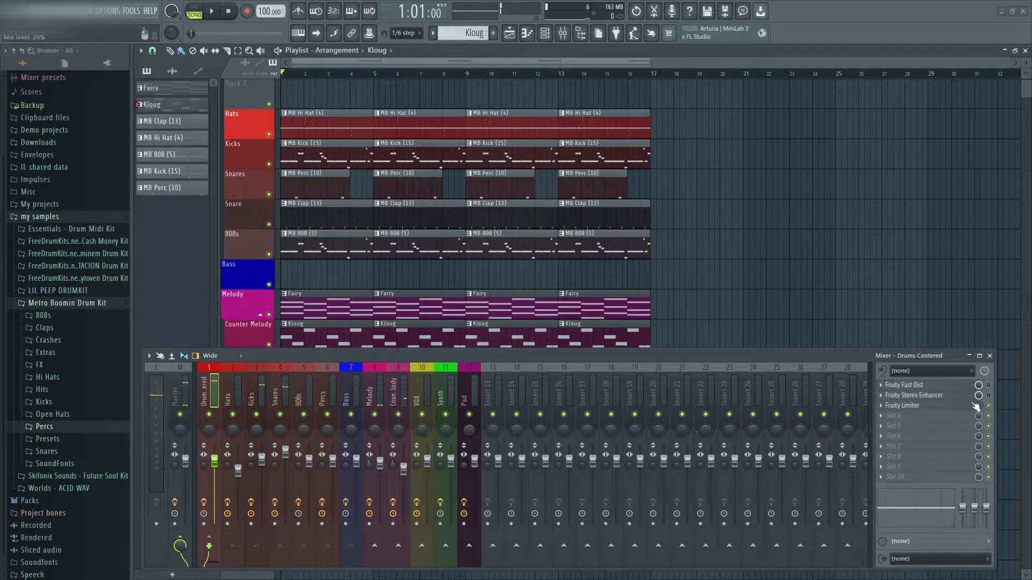
- Review the Fruity Stereo Enhancer and Fruity Fast Dist settings on the Drums Centered track
{"action": "left_click", "coordinate": [913, 396]}
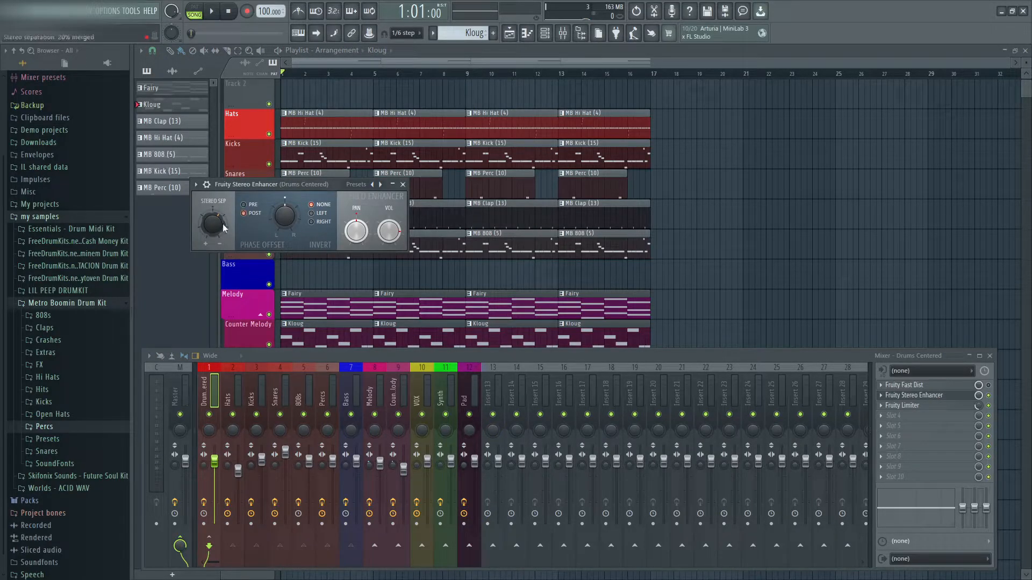
{"action": "left_click", "coordinate": [403, 184]}
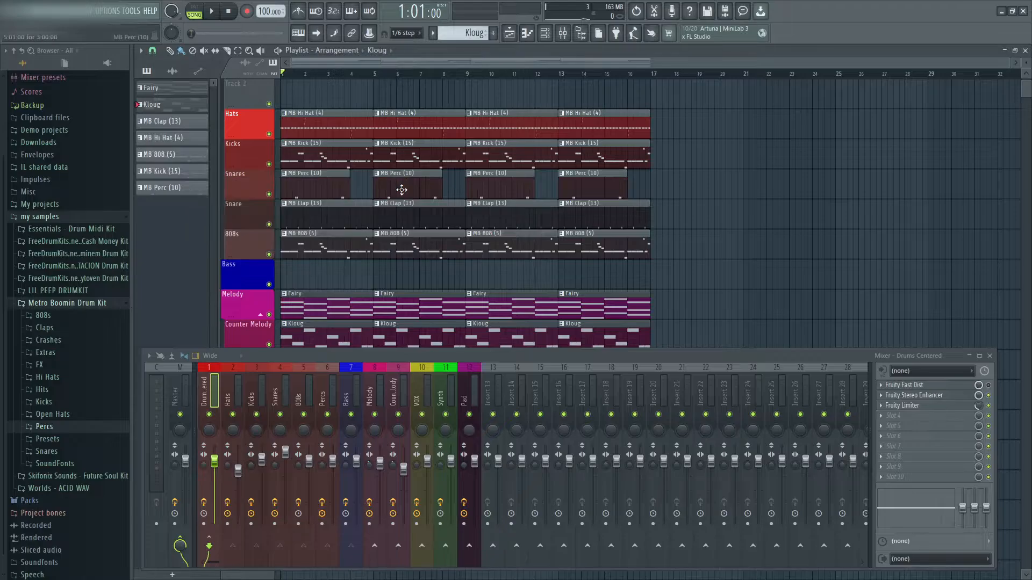
{"action": "left_click", "coordinate": [916, 387]}
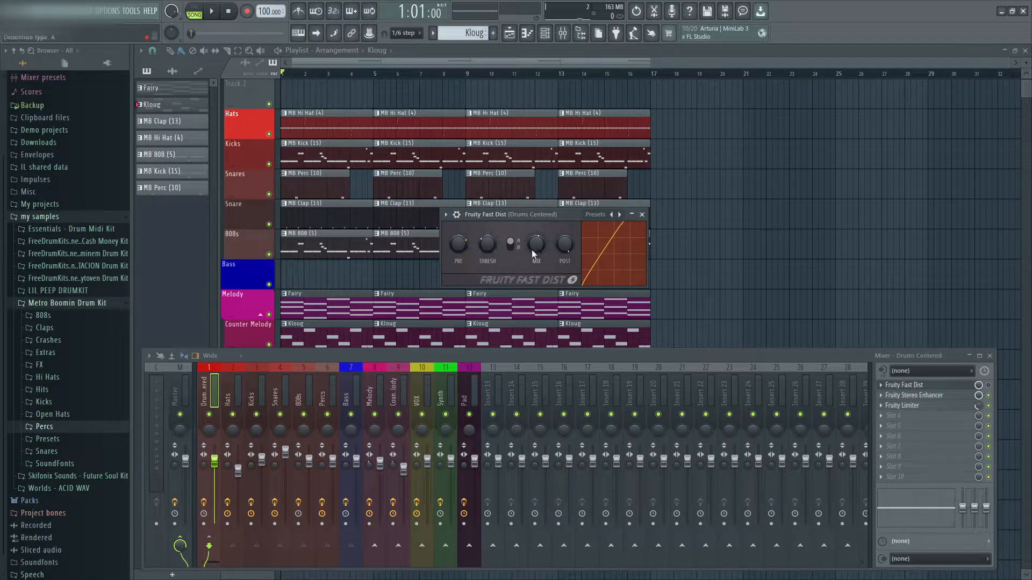
{"action": "left_click", "coordinate": [921, 385]}
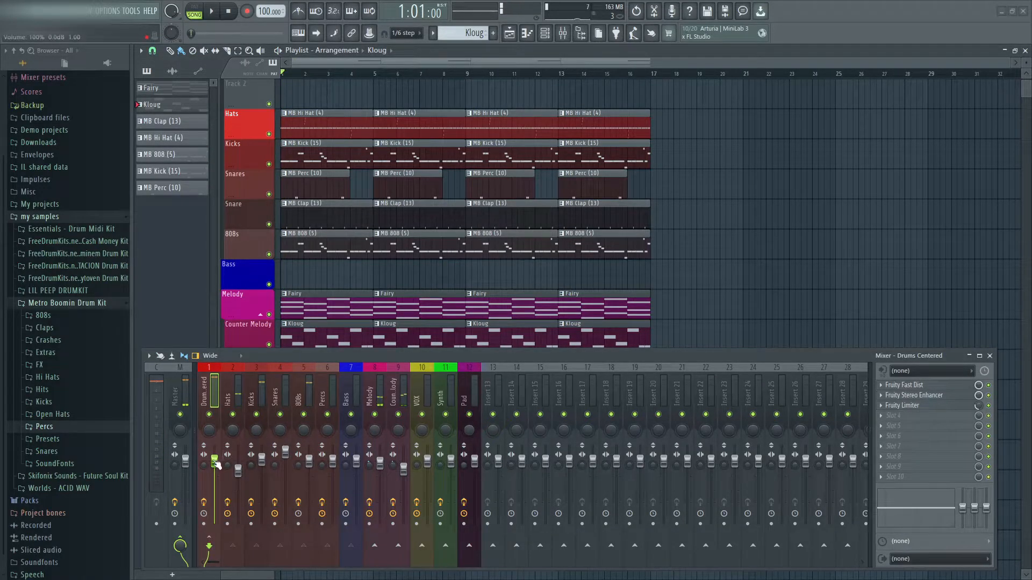
- Lower the 808s mixer volume to 95%, bring the Kicks fader down slightly and check the Kicks EQ
{"action": "left_click", "coordinate": [312, 461]}
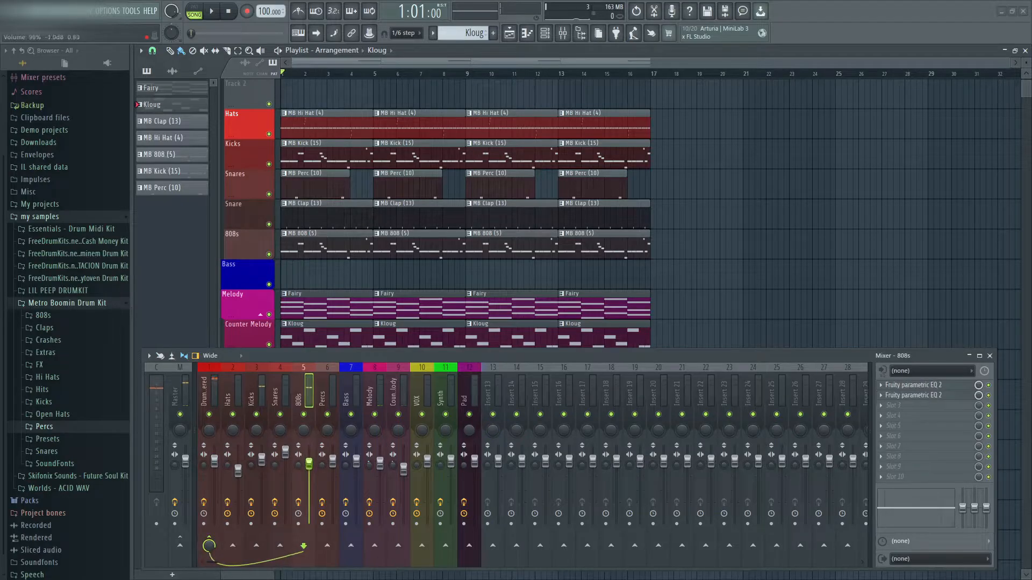
{"action": "left_click", "coordinate": [262, 462]}
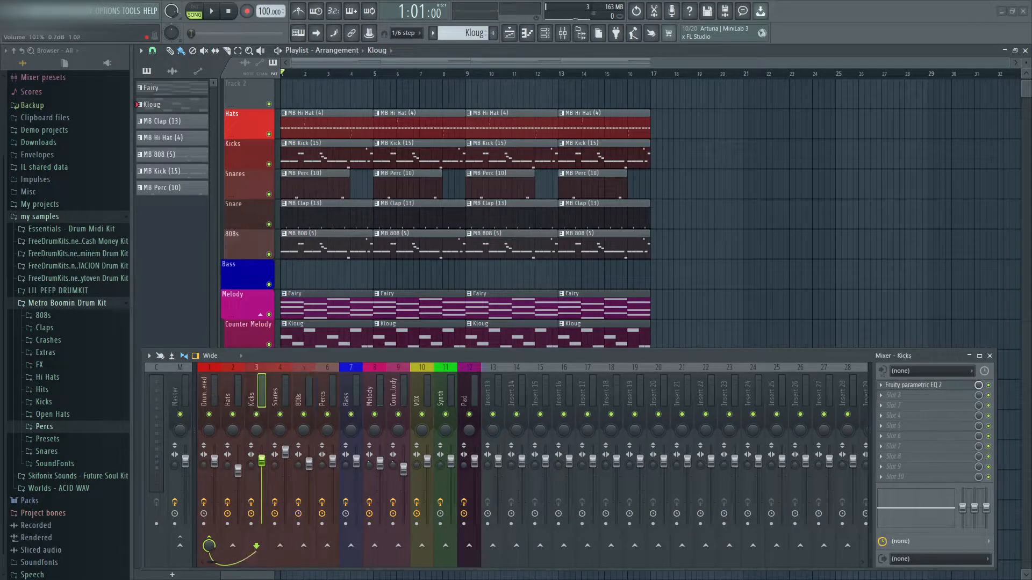
{"action": "left_click", "coordinate": [933, 385]}
{"action": "left_click", "coordinate": [761, 149]}
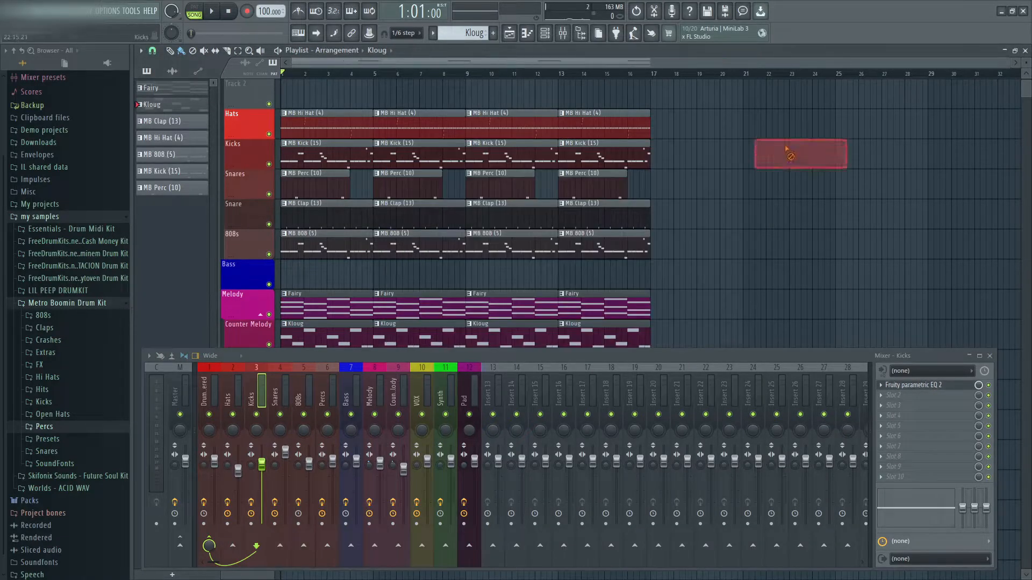
- Lower the 808s, Hats and Snares mixer faders slightly and fine-tune the Melody fader during playback
{"action": "key", "text": "space"}
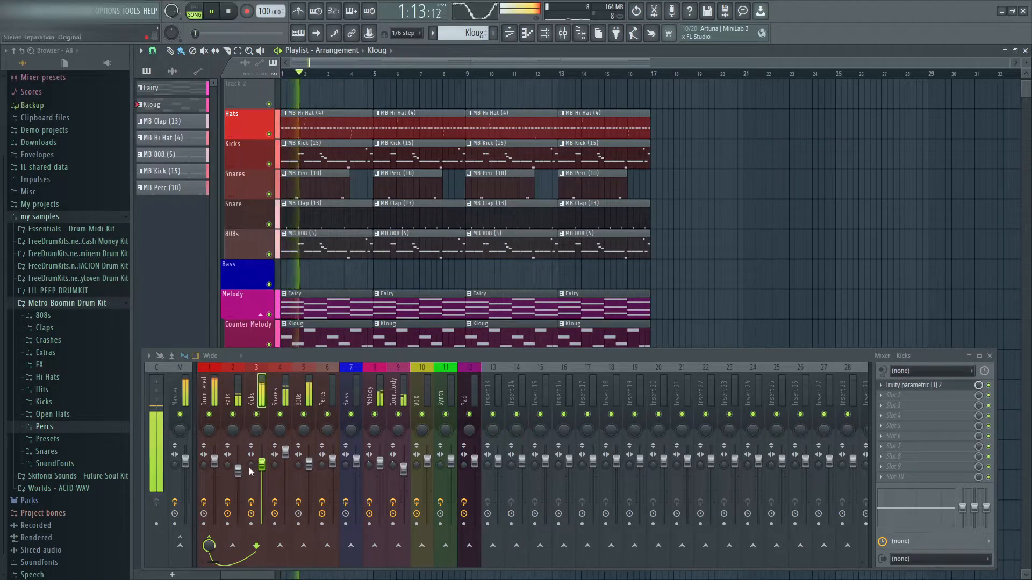
{"action": "left_click_drag", "start_coordinate": [316, 472], "coordinate": [312, 474]}
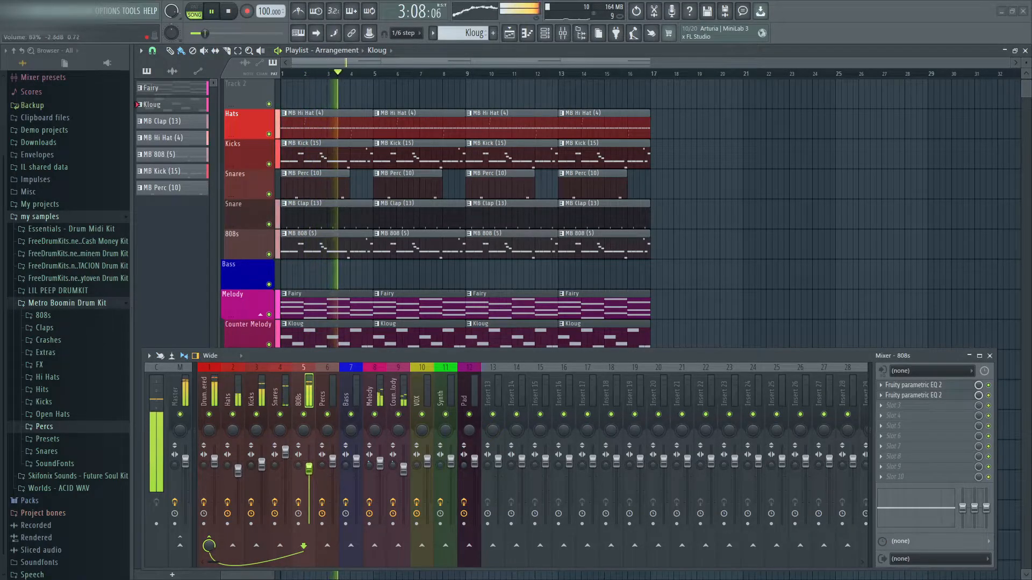
{"action": "left_click_drag", "start_coordinate": [242, 475], "coordinate": [246, 479]}
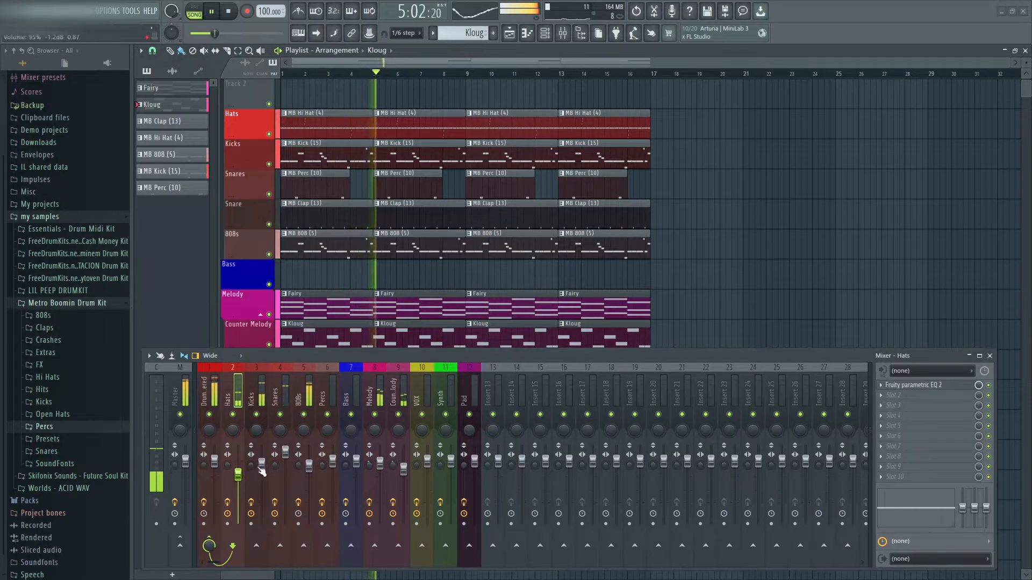
{"action": "left_click_drag", "start_coordinate": [286, 452], "coordinate": [288, 456]}
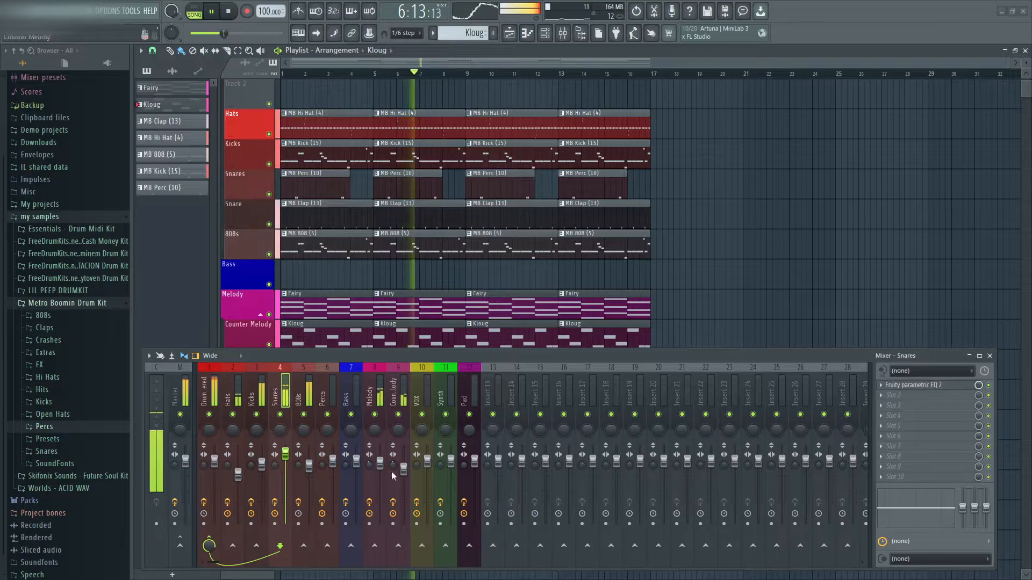
{"action": "left_click", "coordinate": [380, 462]}
{"action": "left_click_drag", "start_coordinate": [381, 465], "coordinate": [381, 469]}
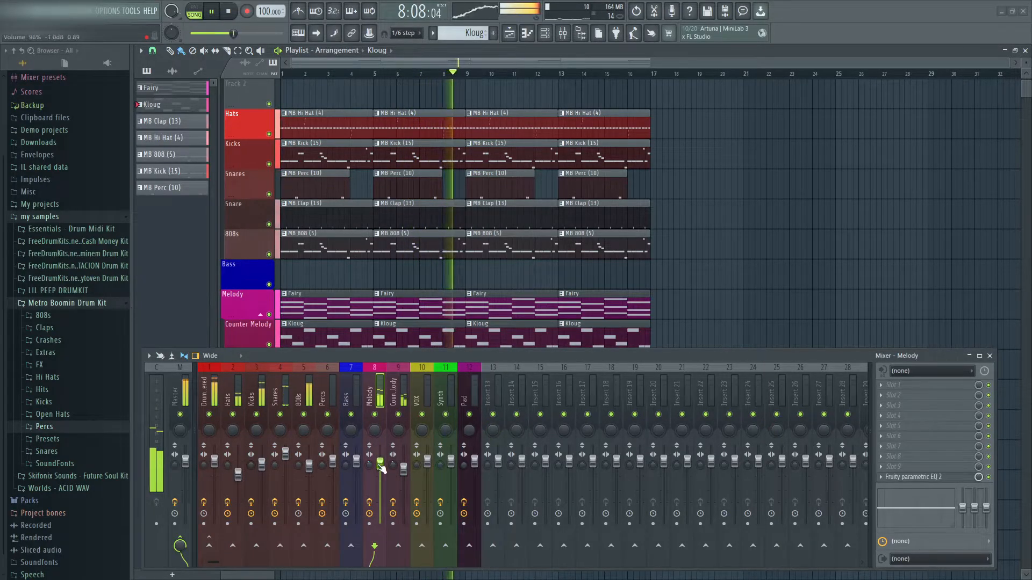
{"action": "left_click", "coordinate": [305, 398]}
{"action": "key", "text": "space"}
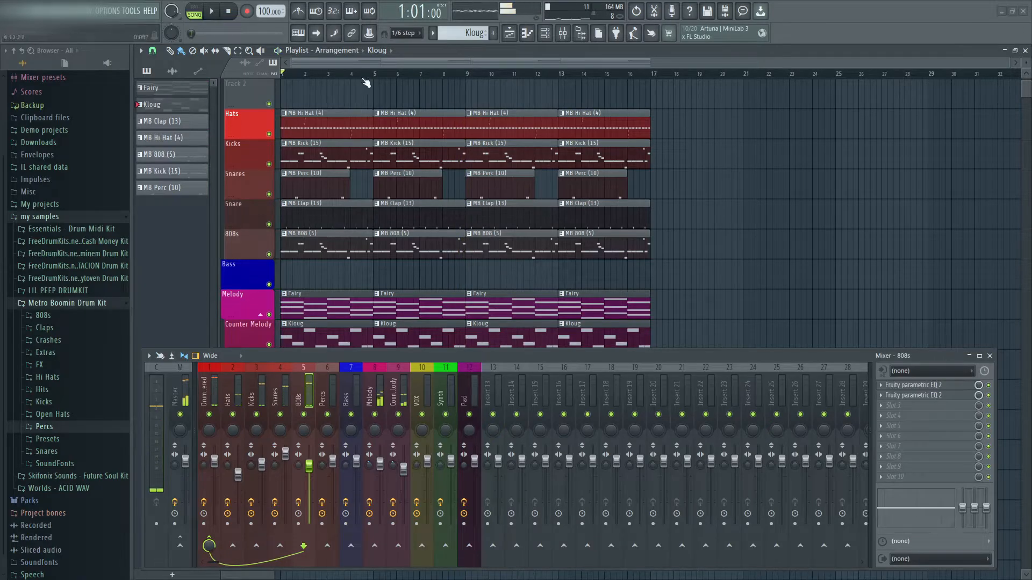
- Lower the high-cut point in the first Fruity parametric EQ 2 on the 808s track while listening
{"action": "left_click", "coordinate": [917, 395]}
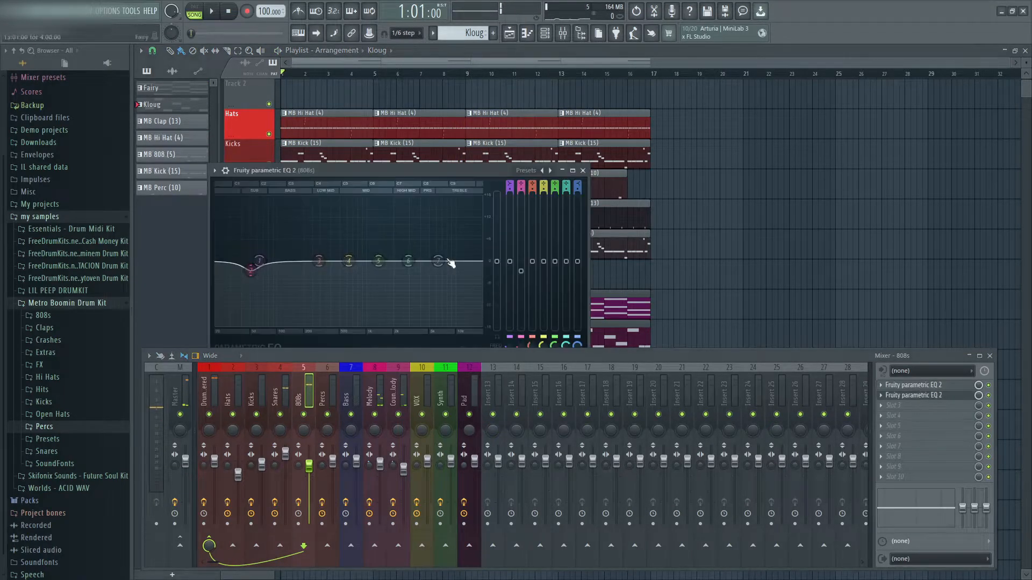
{"action": "left_click", "coordinate": [916, 395]}
{"action": "left_click", "coordinate": [934, 385]}
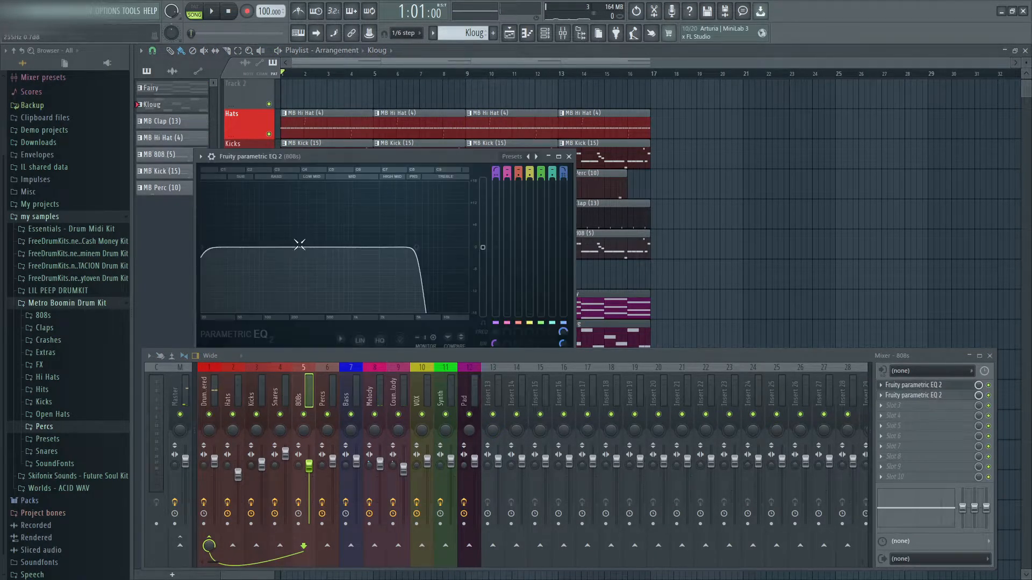
{"action": "key", "text": "space"}
{"action": "left_click_drag", "start_coordinate": [417, 247], "coordinate": [352, 248]}
{"action": "key", "text": "space"}
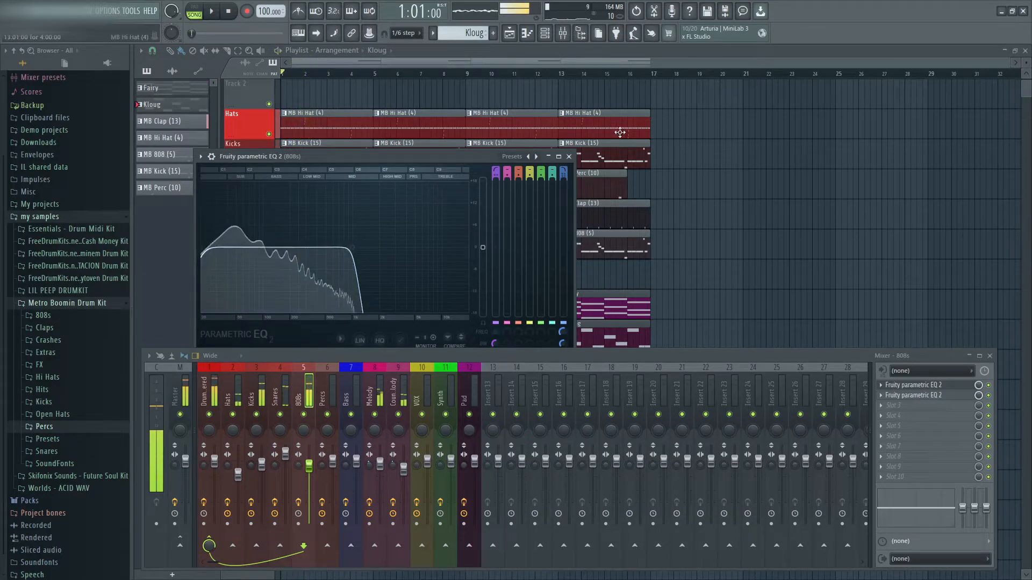
{"action": "left_click", "coordinate": [569, 157]}
- Raise the low-cut band of the Snares track's Fruity parametric EQ 2 to about 223 Hz during playback
{"action": "left_click", "coordinate": [329, 388]}
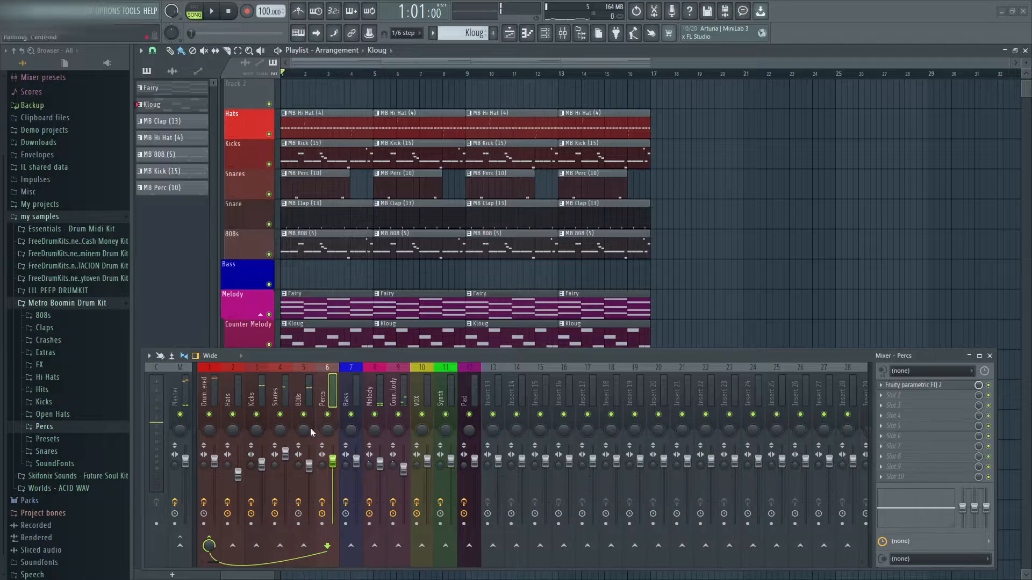
{"action": "left_click", "coordinate": [280, 388]}
{"action": "left_click", "coordinate": [914, 385]}
{"action": "key", "text": "space"}
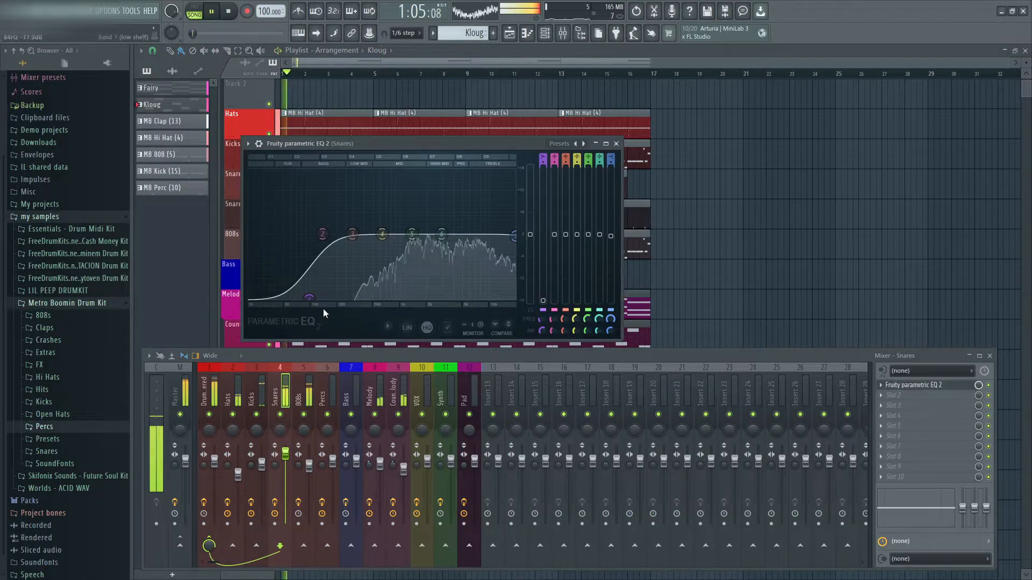
{"action": "left_click_drag", "start_coordinate": [309, 299], "coordinate": [347, 298]}
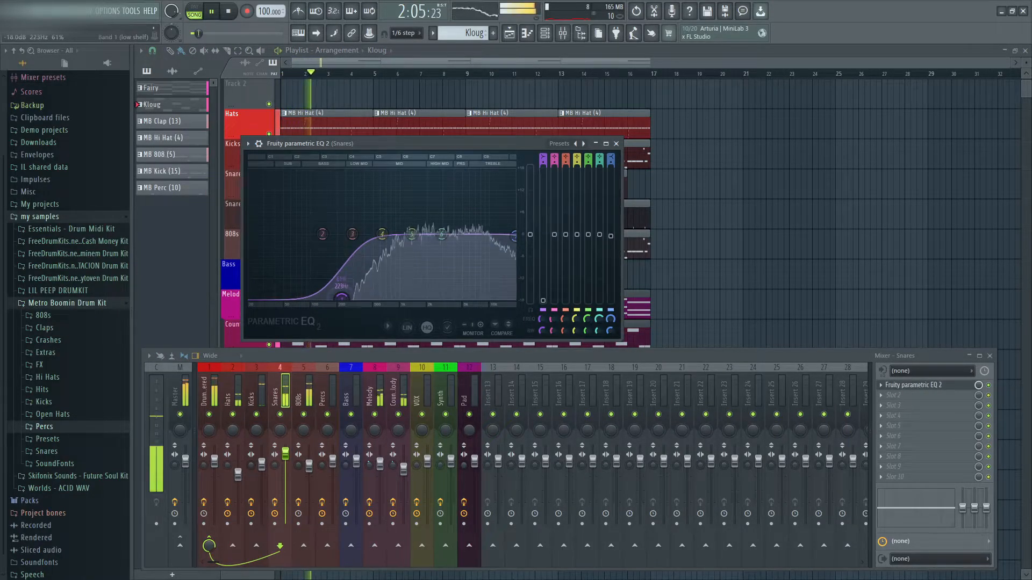
{"action": "left_click", "coordinate": [617, 143]}
{"action": "key", "text": "space"}
- Lower the high-cut band 7 of the Kicks track's Fruity parametric EQ 2 to about 1597 Hz during playback
{"action": "left_click", "coordinate": [257, 395]}
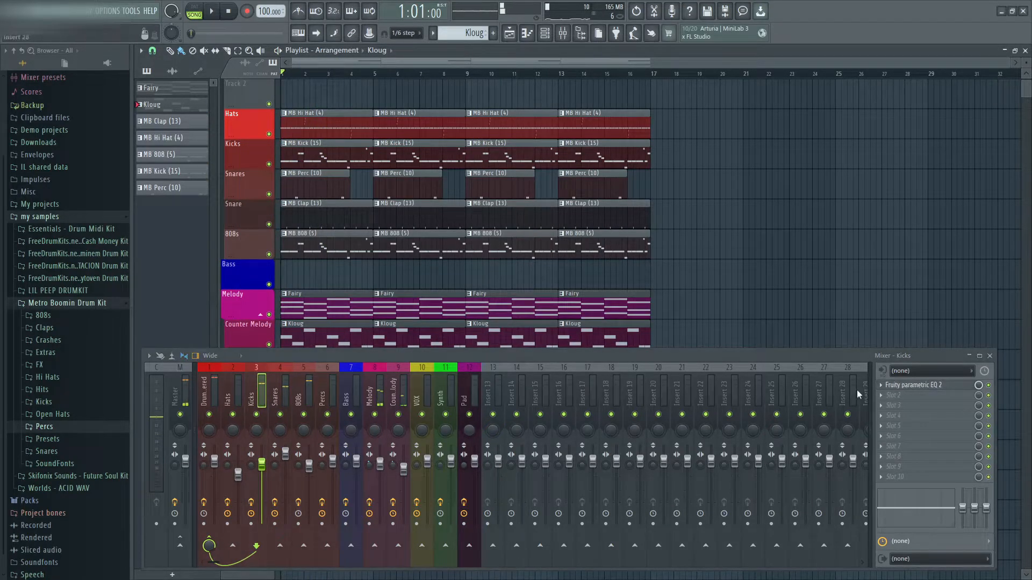
{"action": "left_click", "coordinate": [908, 385]}
{"action": "key", "text": "space"}
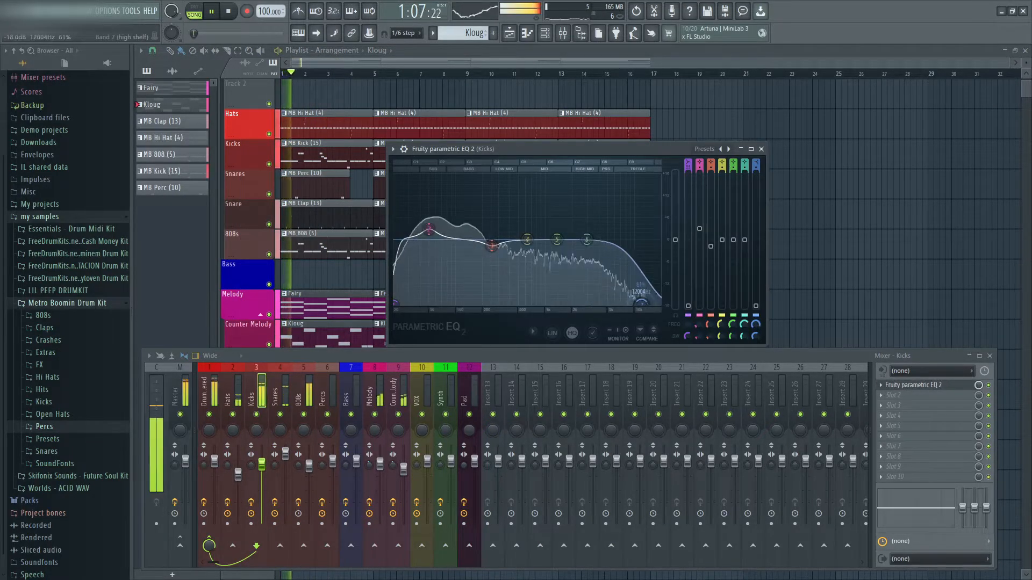
{"action": "left_click_drag", "start_coordinate": [640, 304], "coordinate": [563, 304]}
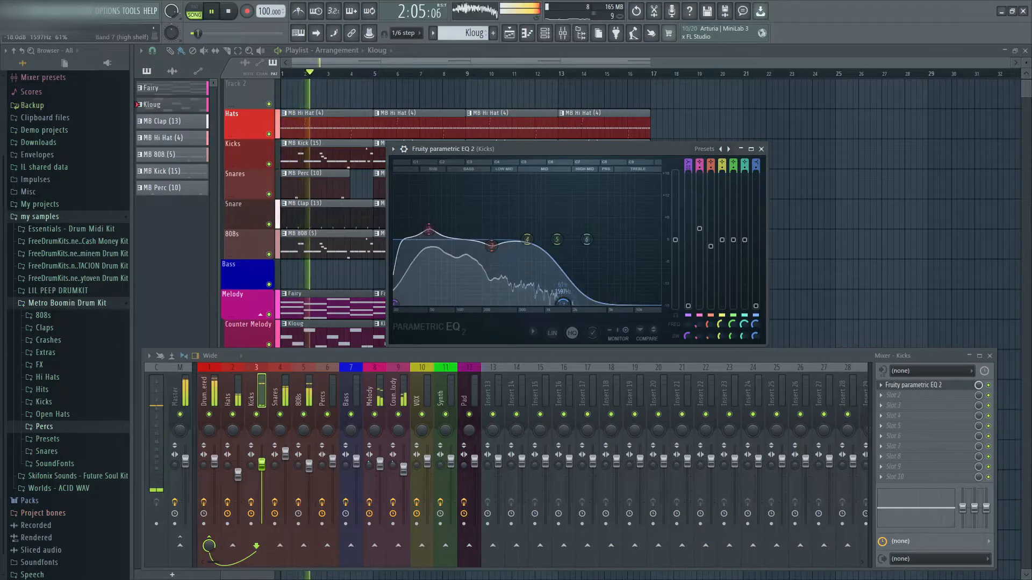
{"action": "key", "text": "space"}
{"action": "key", "text": "Escape"}
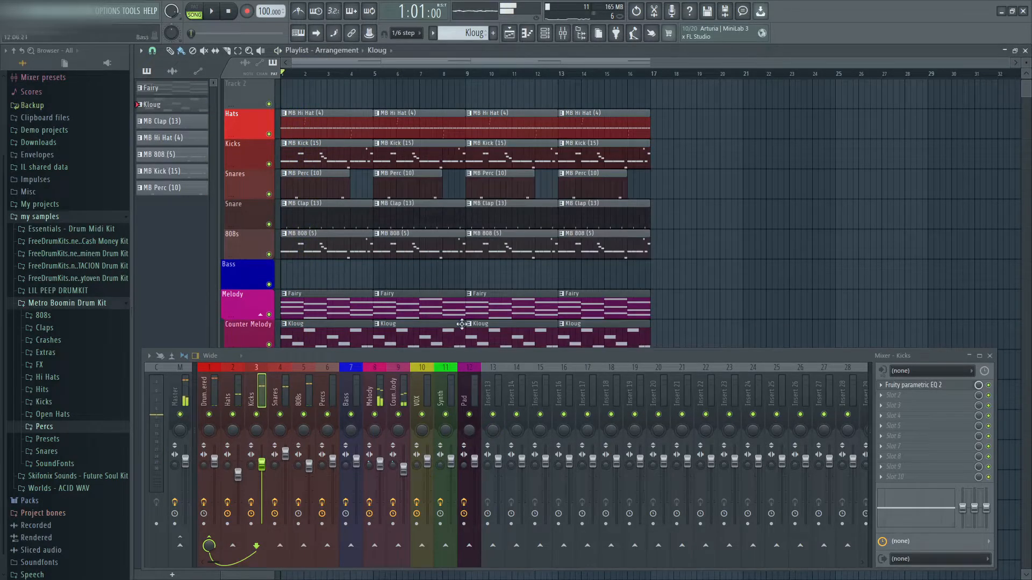
- Raise the low-cut band 1 of the Hats track's Fruity parametric EQ 2 to about 2274 Hz during playback
{"action": "left_click", "coordinate": [240, 394]}
{"action": "left_click", "coordinate": [908, 386]}
{"action": "key", "text": "space"}
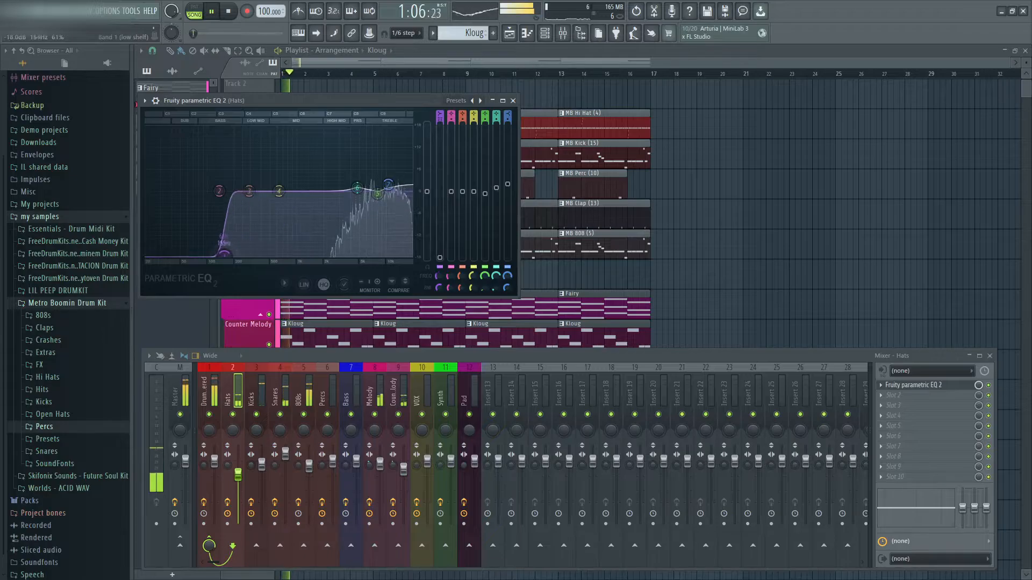
{"action": "left_click_drag", "start_coordinate": [224, 253], "coordinate": [328, 254]}
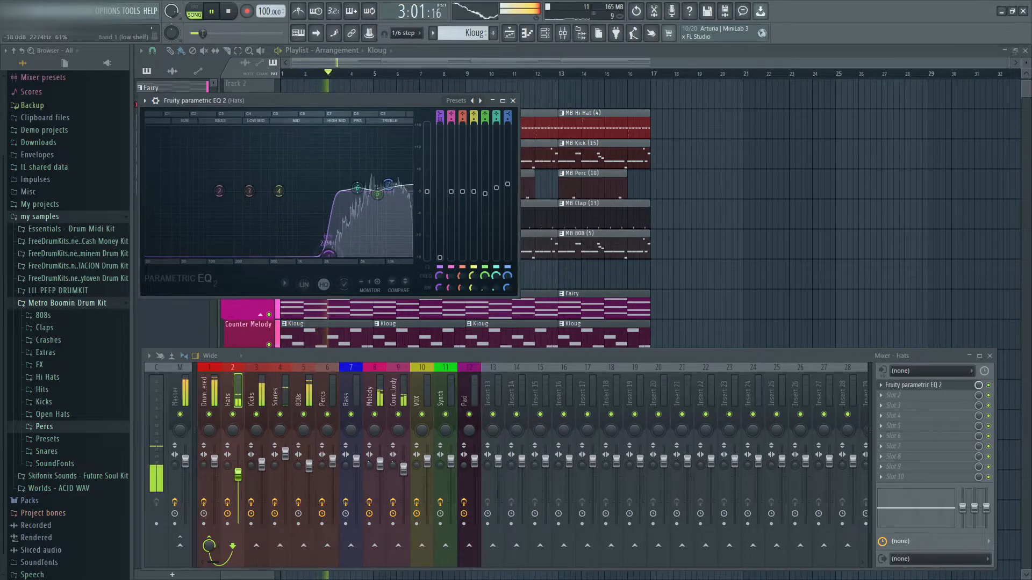
{"action": "left_click", "coordinate": [513, 100]}
{"action": "key", "text": "space"}
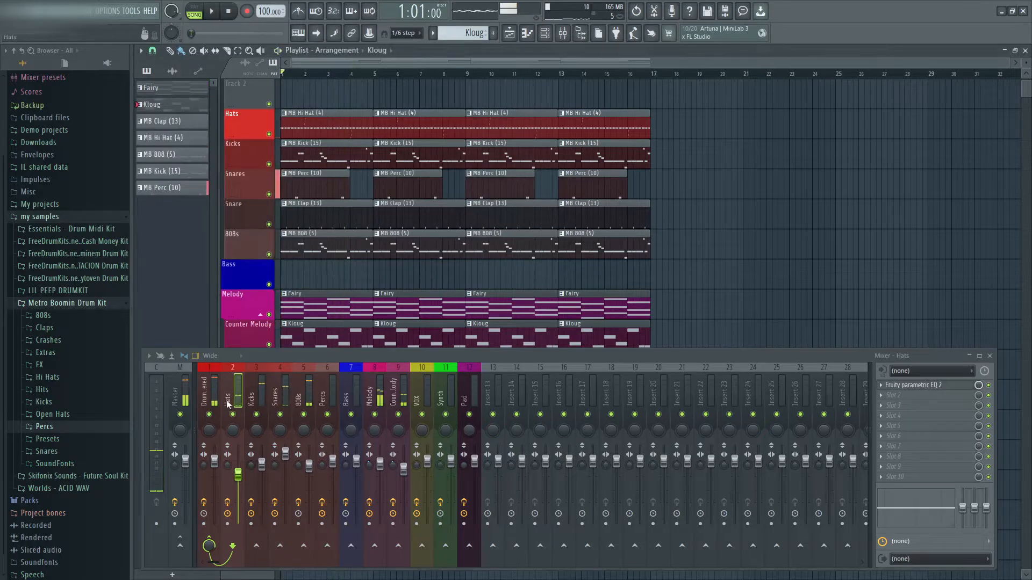
- Review the effects on the Drums Centered and Master mixer tracks with a short playback of the mix
{"action": "left_click", "coordinate": [210, 400]}
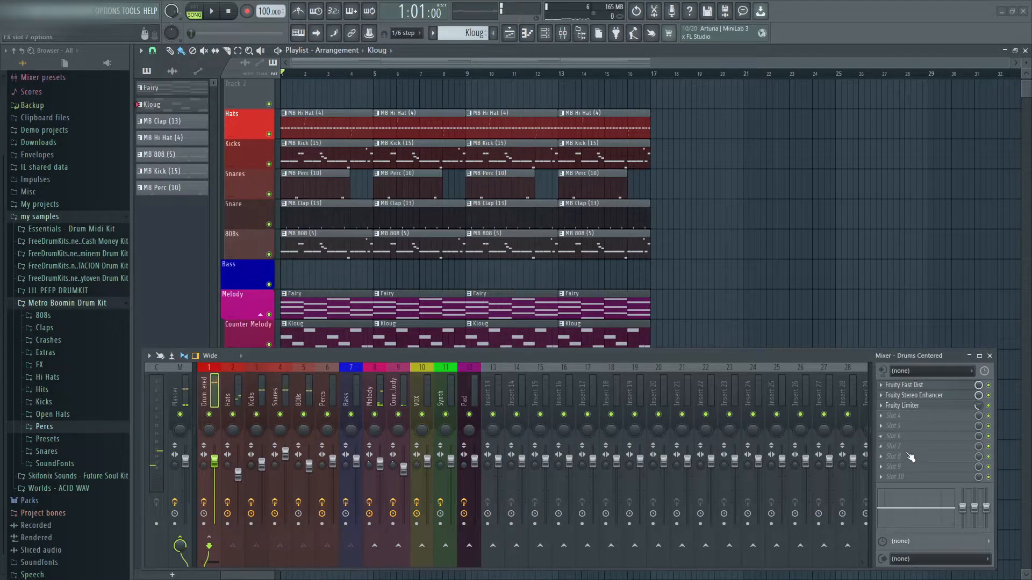
{"action": "left_click", "coordinate": [180, 395]}
{"action": "key", "text": "space"}
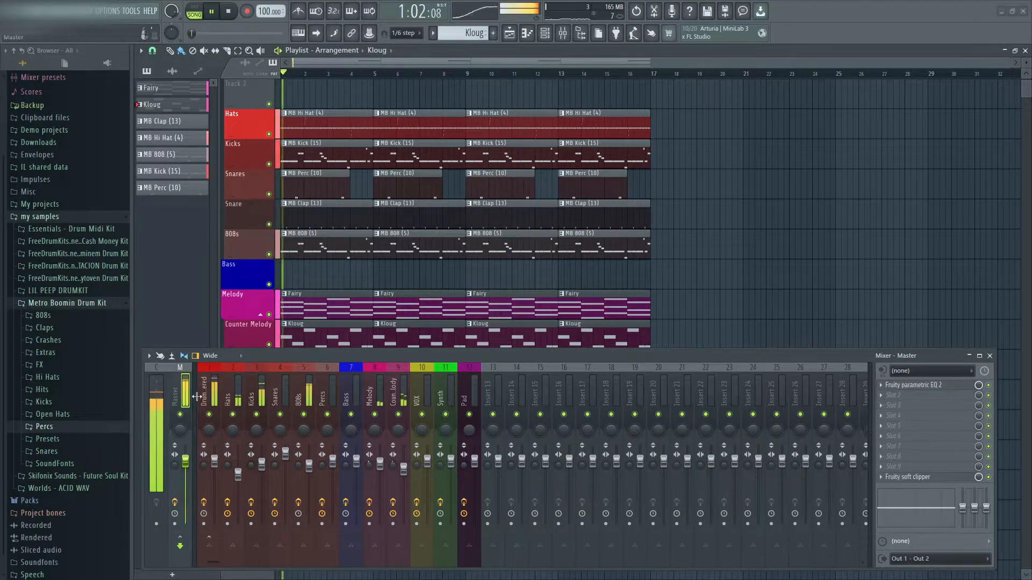
{"action": "key", "text": "space"}
- Delete the hi-hat, kick, perc, clap and 808 pattern clips from the first eight bars of the arrangement
{"action": "scroll", "coordinate": [441, 267], "scroll_direction": "down", "scroll_amount": 1}
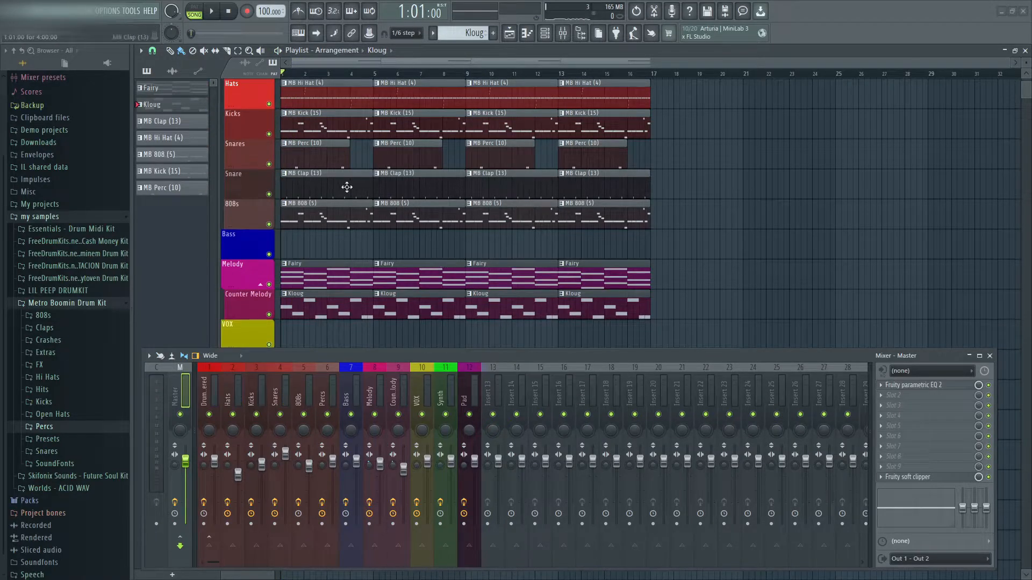
{"action": "scroll", "coordinate": [618, 162], "scroll_direction": "up", "scroll_amount": 1}
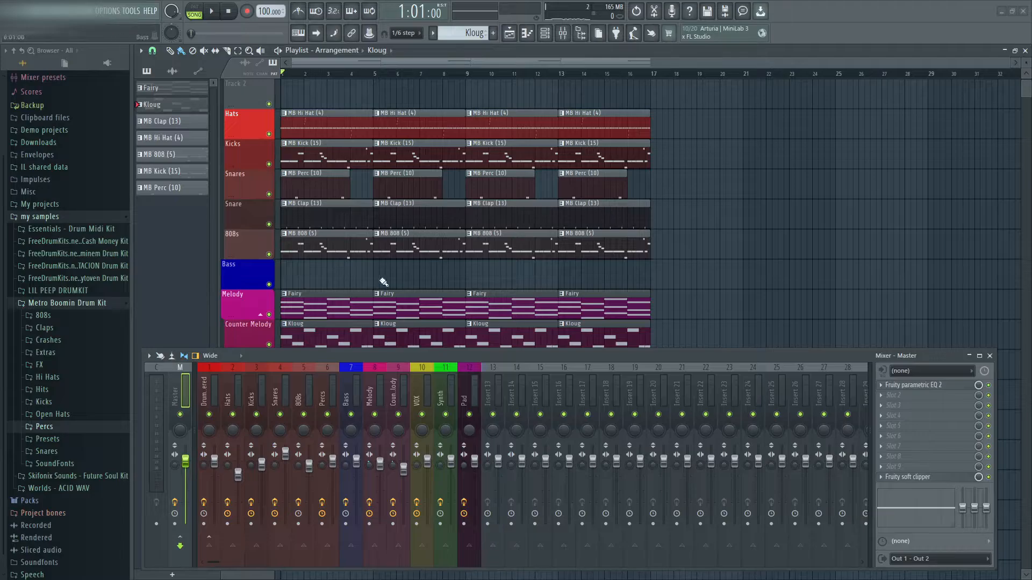
{"action": "right_click", "coordinate": [317, 247]}
{"action": "right_click", "coordinate": [317, 217]}
{"action": "right_click", "coordinate": [318, 192]}
{"action": "right_click", "coordinate": [319, 157]}
{"action": "right_click", "coordinate": [322, 129]}
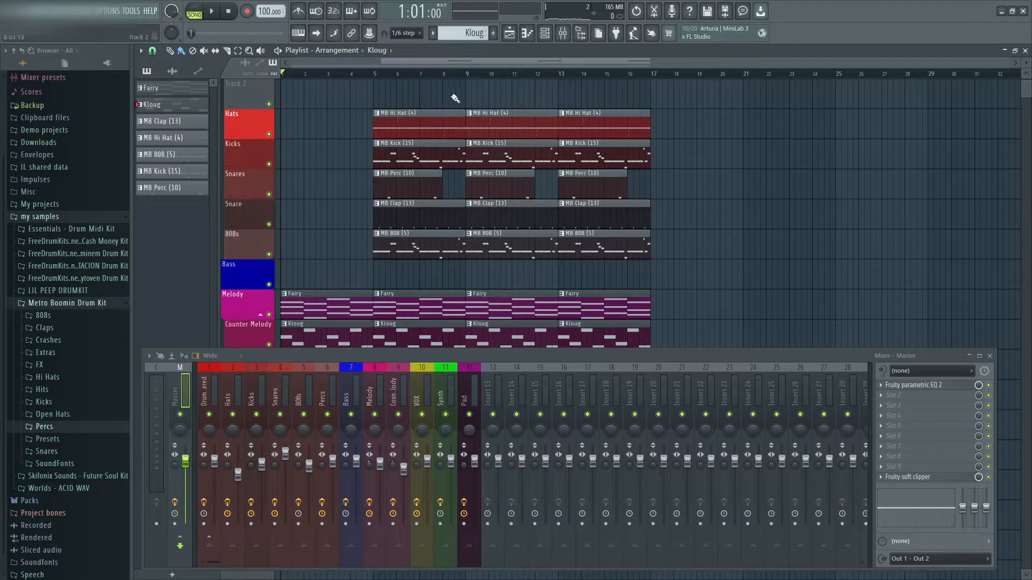
{"action": "right_click", "coordinate": [424, 125]}
{"action": "right_click", "coordinate": [421, 156]}
{"action": "right_click", "coordinate": [417, 185]}
{"action": "right_click", "coordinate": [417, 216]}
{"action": "right_click", "coordinate": [418, 247]}
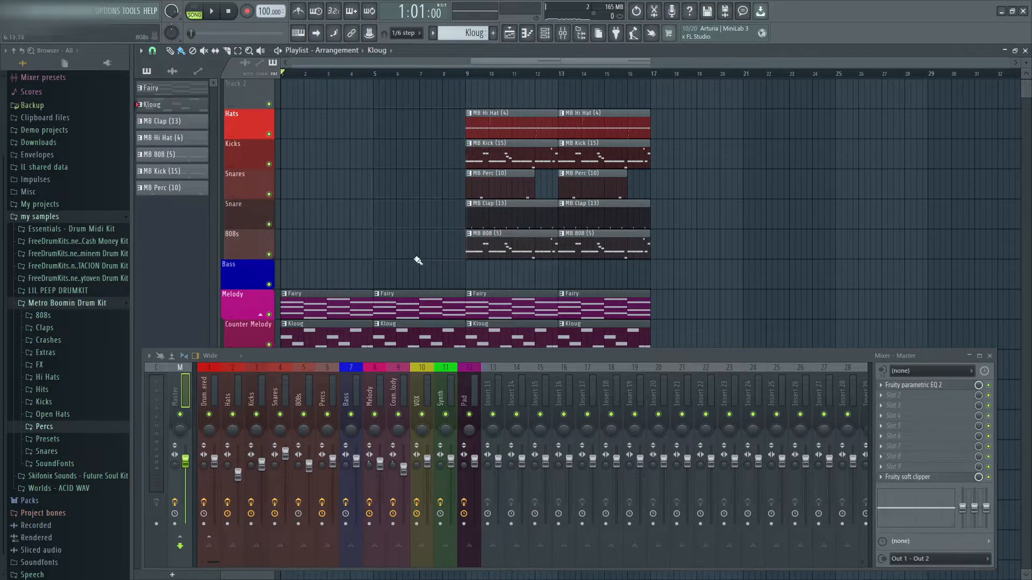
- Examine the notes of the Kloug counter melody pattern in the piano roll
{"action": "scroll", "coordinate": [350, 161], "scroll_direction": "down", "scroll_amount": 2}
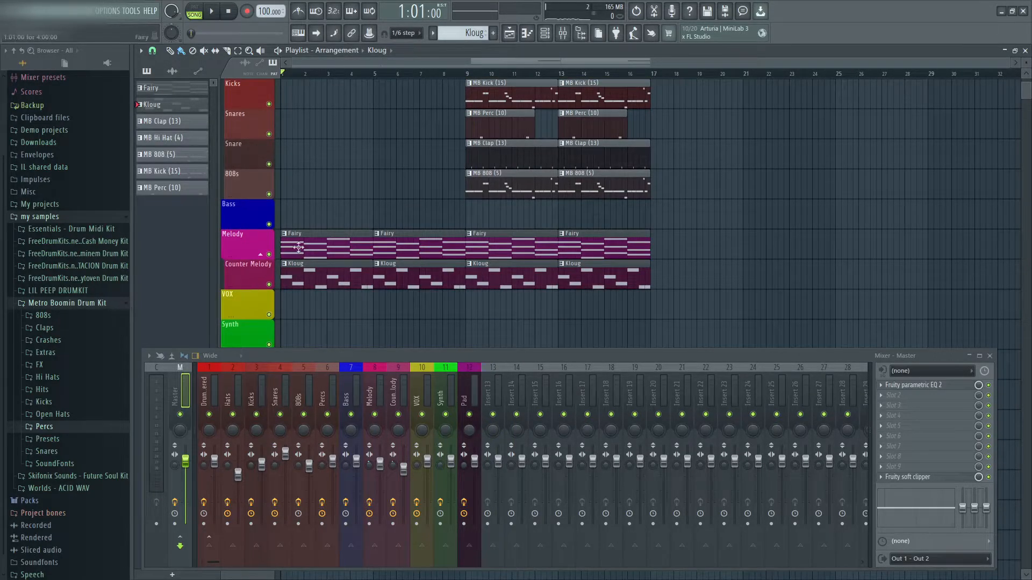
{"action": "scroll", "coordinate": [370, 84], "scroll_direction": "up", "scroll_amount": 2}
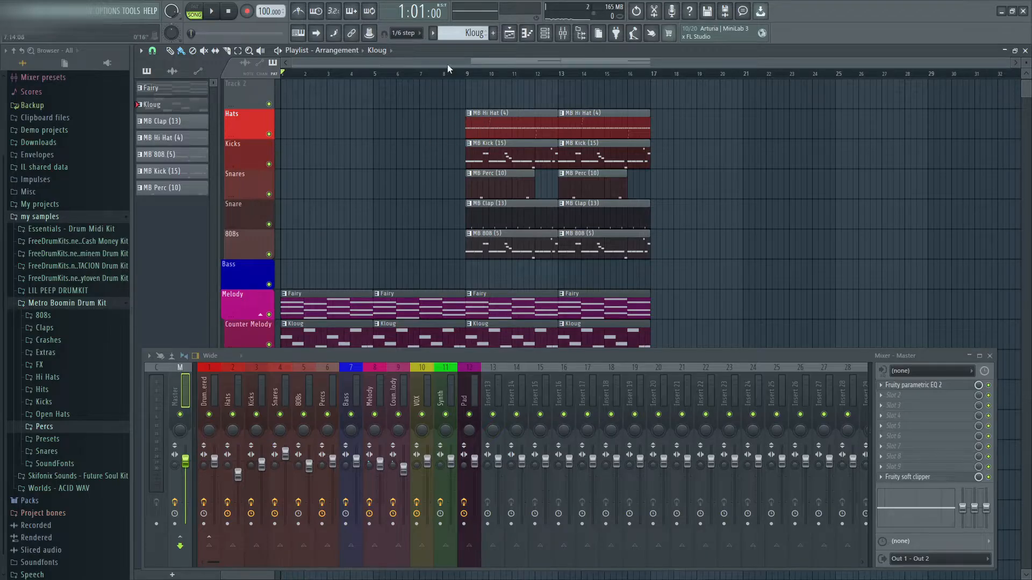
{"action": "scroll", "coordinate": [350, 203], "scroll_direction": "down", "scroll_amount": 1}
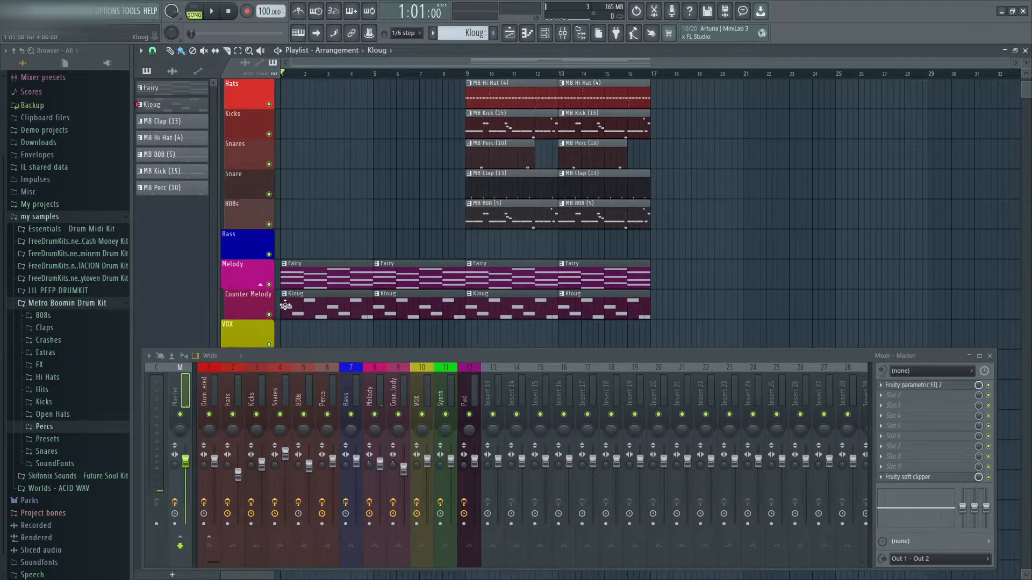
{"action": "double_click", "coordinate": [306, 305]}
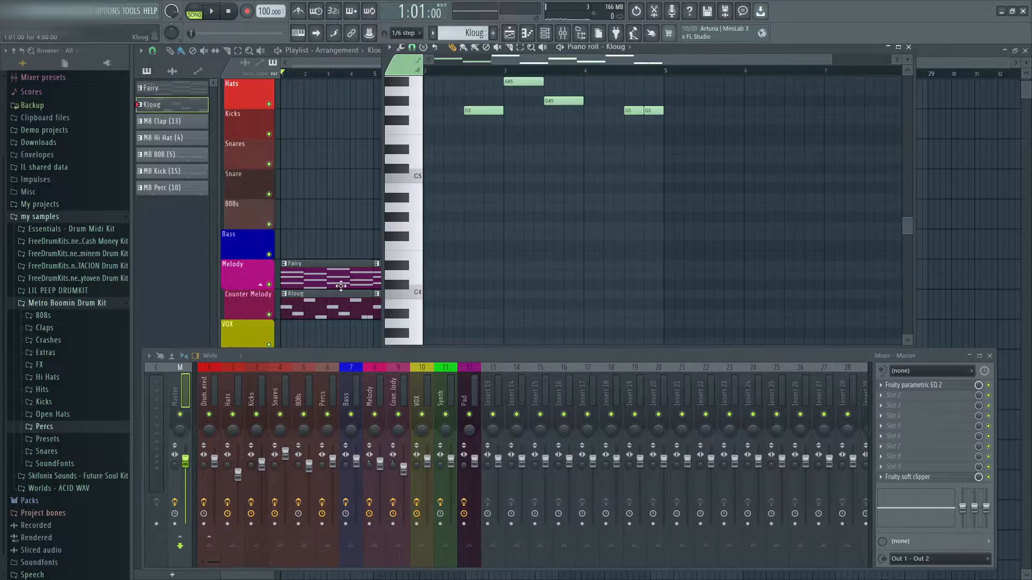
{"action": "left_click", "coordinate": [909, 49]}
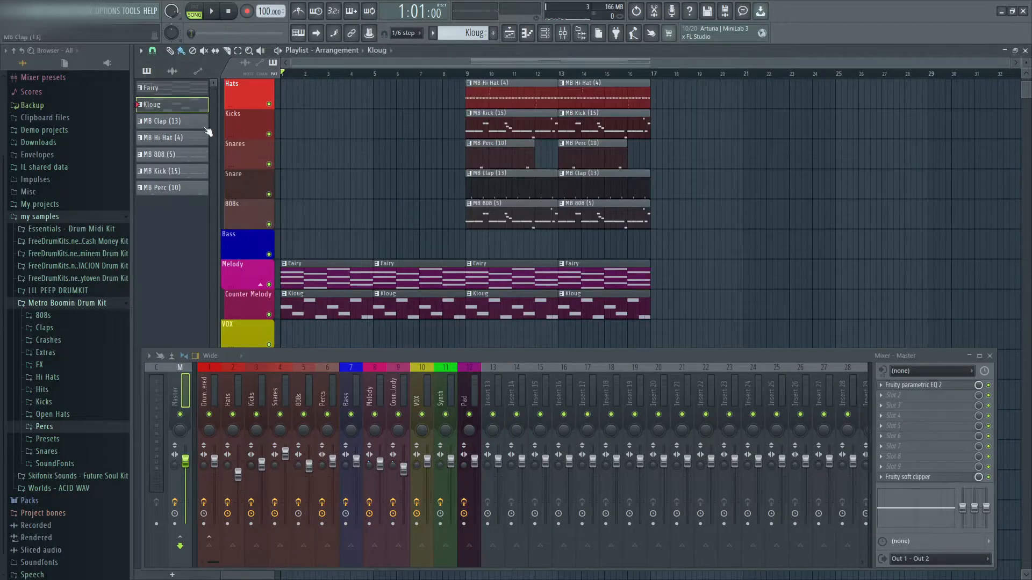
- Render the Kloug pattern as a WAV audio clip with 32-point sinc resampling, including insert and master effects
{"action": "right_click", "coordinate": [168, 114]}
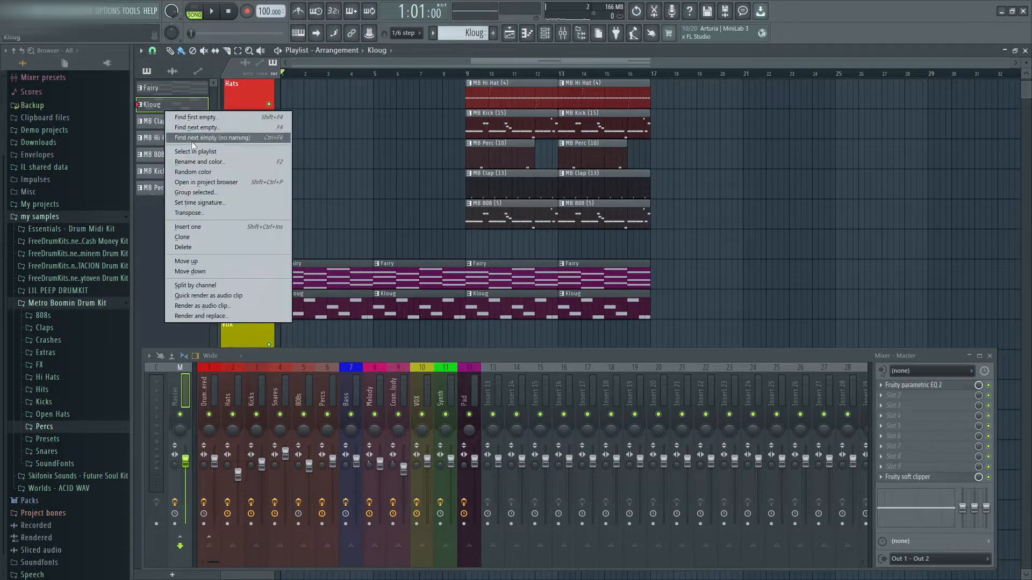
{"action": "left_click", "coordinate": [222, 305]}
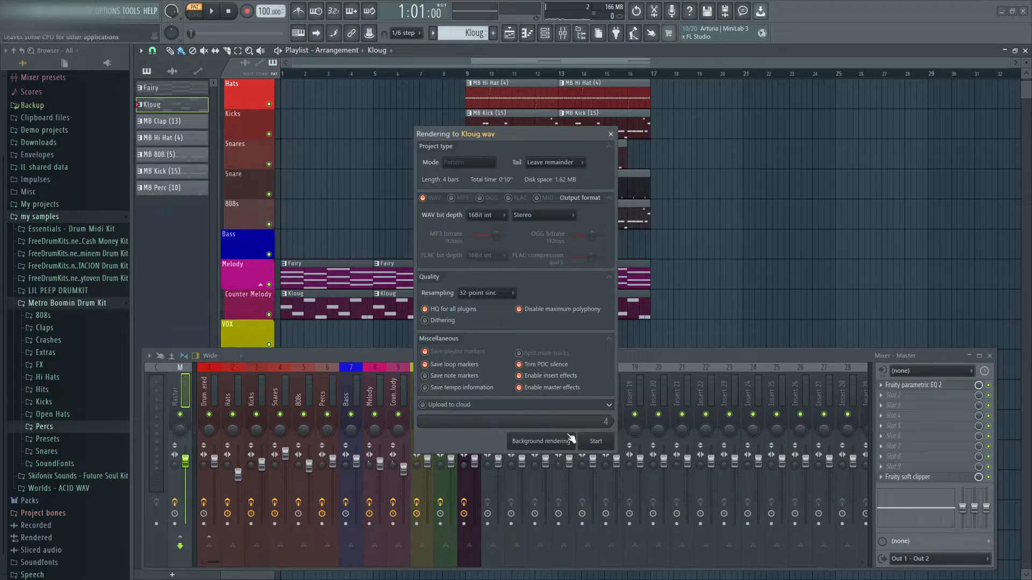
{"action": "left_click", "coordinate": [479, 294]}
{"action": "left_click", "coordinate": [530, 289]}
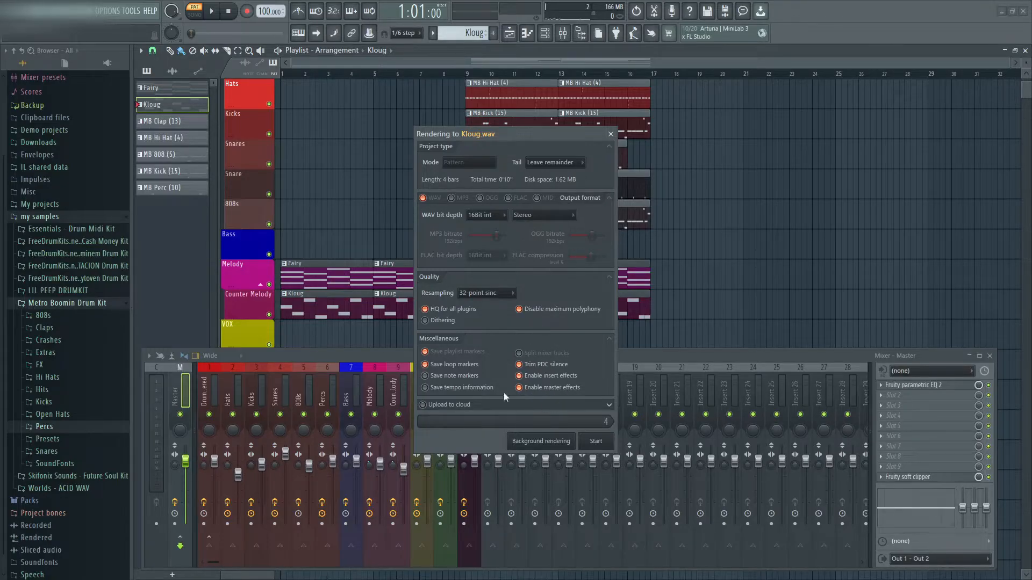
{"action": "left_click", "coordinate": [595, 441]}
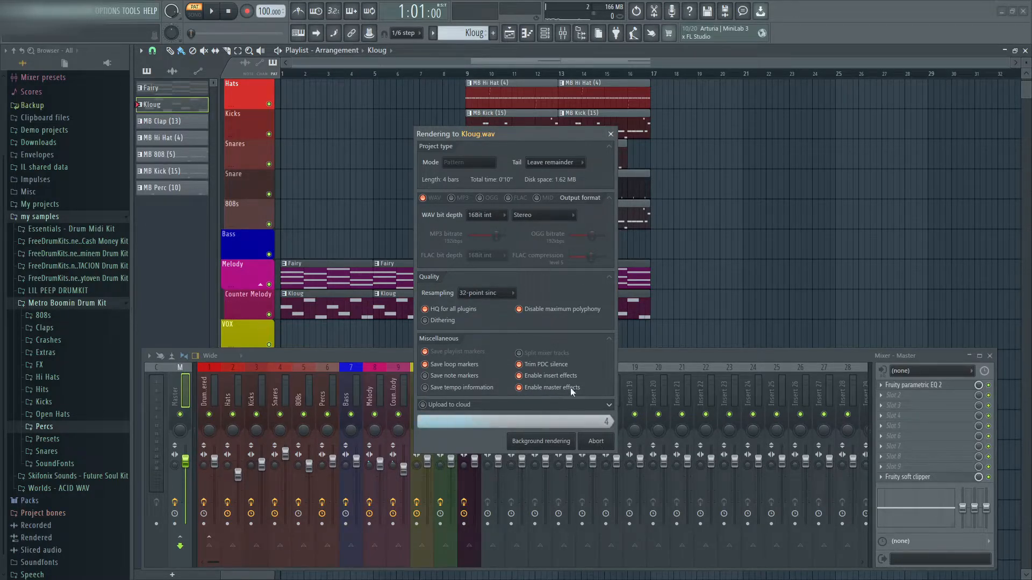
- Place the rendered Kloug #2 audio clip at the start of the VOX track and trim its end to bar 5
{"action": "left_click", "coordinate": [288, 339]}
{"action": "scroll", "coordinate": [353, 337], "scroll_direction": "down", "scroll_amount": 2}
{"action": "scroll", "coordinate": [459, 282], "scroll_direction": "up", "scroll_amount": 2}
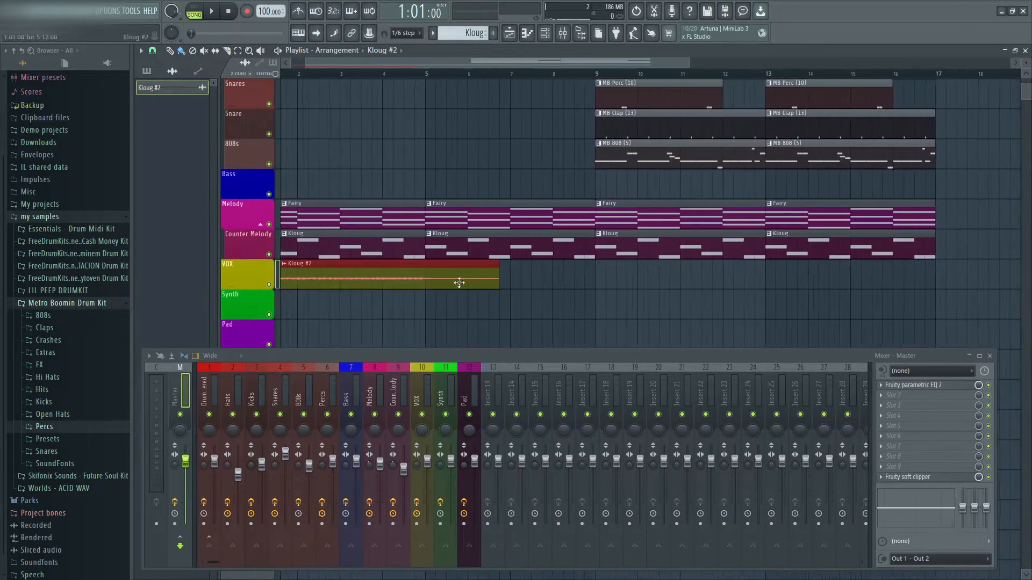
{"action": "left_click_drag", "start_coordinate": [499, 278], "coordinate": [433, 295]}
- Set the Kloug #2 sample's declicking mode to Smooth (bleeding) and route it to mixer track 9, Counter Melody
{"action": "double_click", "coordinate": [376, 280]}
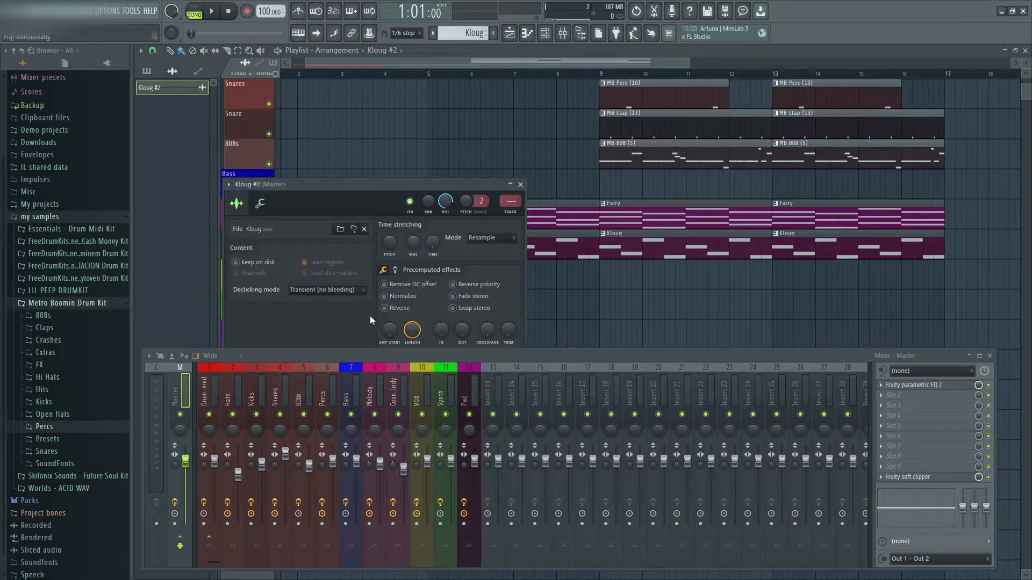
{"action": "left_click", "coordinate": [326, 290]}
{"action": "left_click", "coordinate": [337, 343]}
{"action": "left_click_drag", "start_coordinate": [510, 203], "coordinate": [516, 199]}
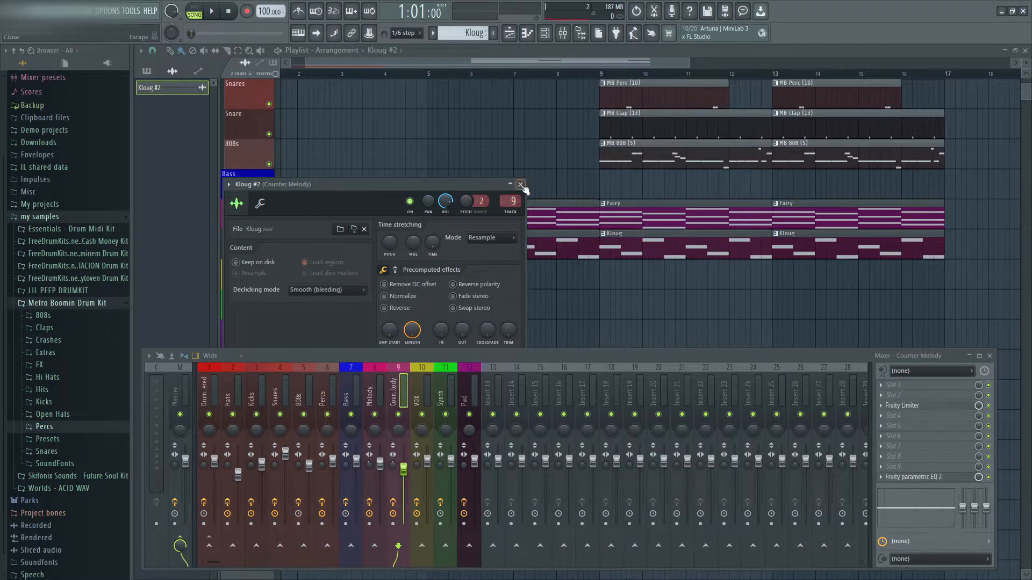
{"action": "left_click", "coordinate": [520, 185]}
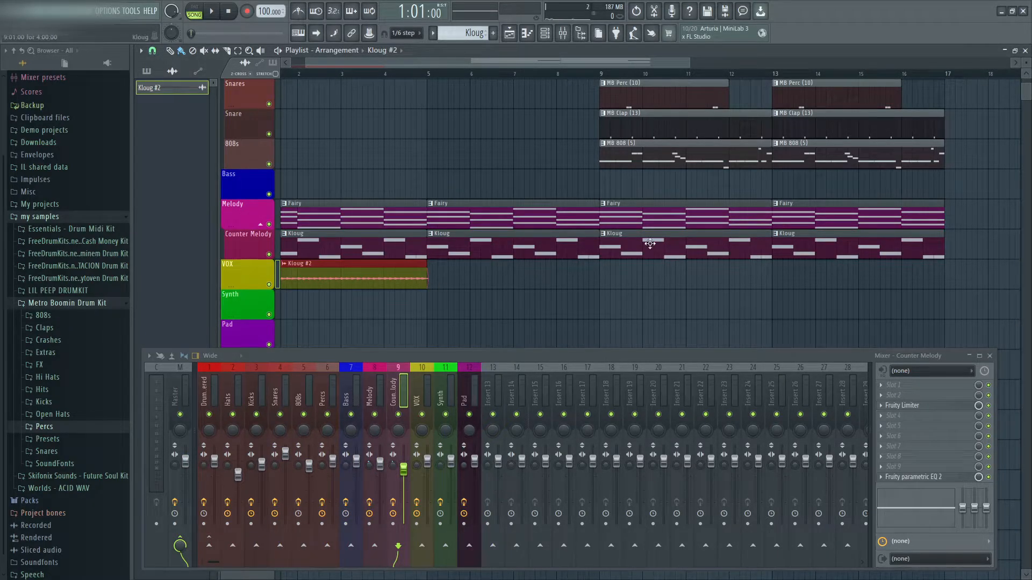
- Reverse the Kloug #2 audio clip and re-trim it to its last four bars, starting at bar 1
{"action": "double_click", "coordinate": [290, 269]}
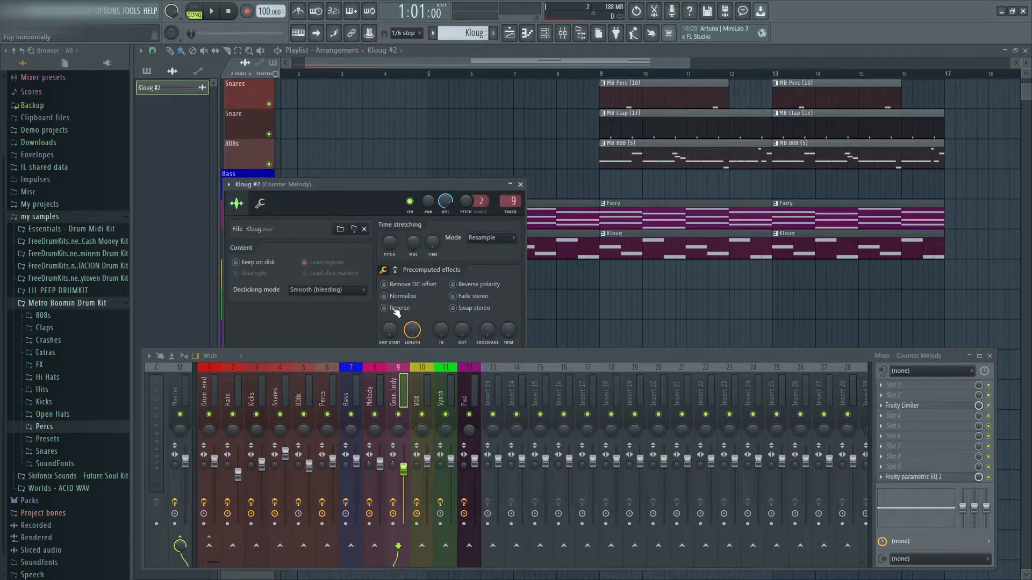
{"action": "left_click", "coordinate": [520, 184]}
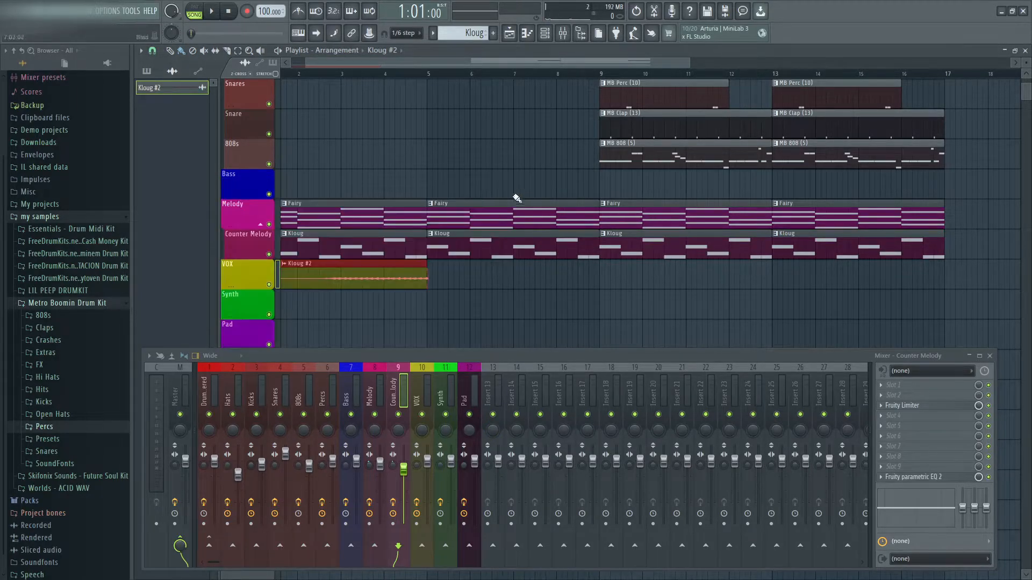
{"action": "left_click_drag", "start_coordinate": [429, 268], "coordinate": [516, 266]}
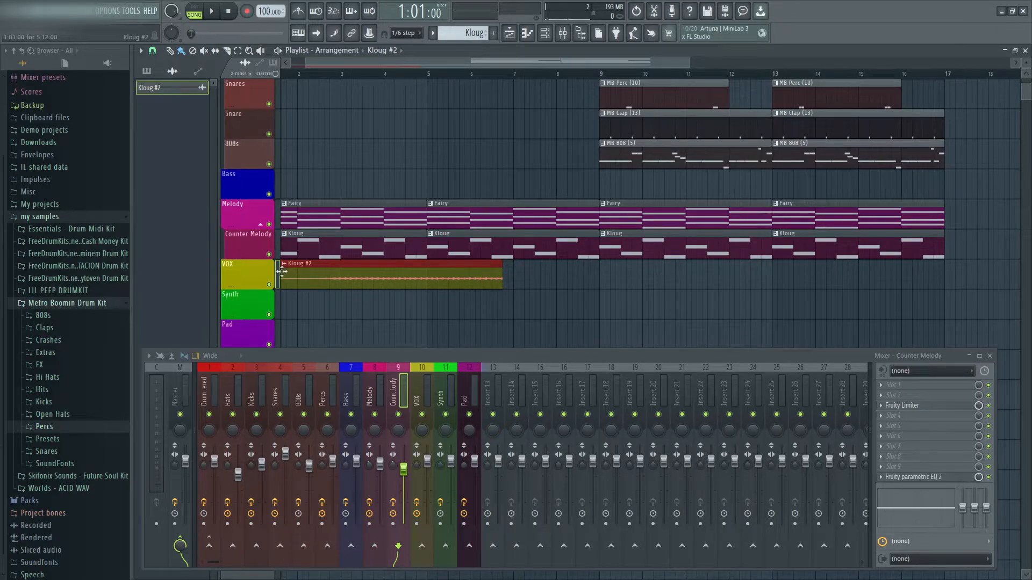
{"action": "left_click_drag", "start_coordinate": [291, 276], "coordinate": [265, 275]}
{"action": "scroll", "coordinate": [479, 306], "scroll_direction": "up", "scroll_amount": 7}
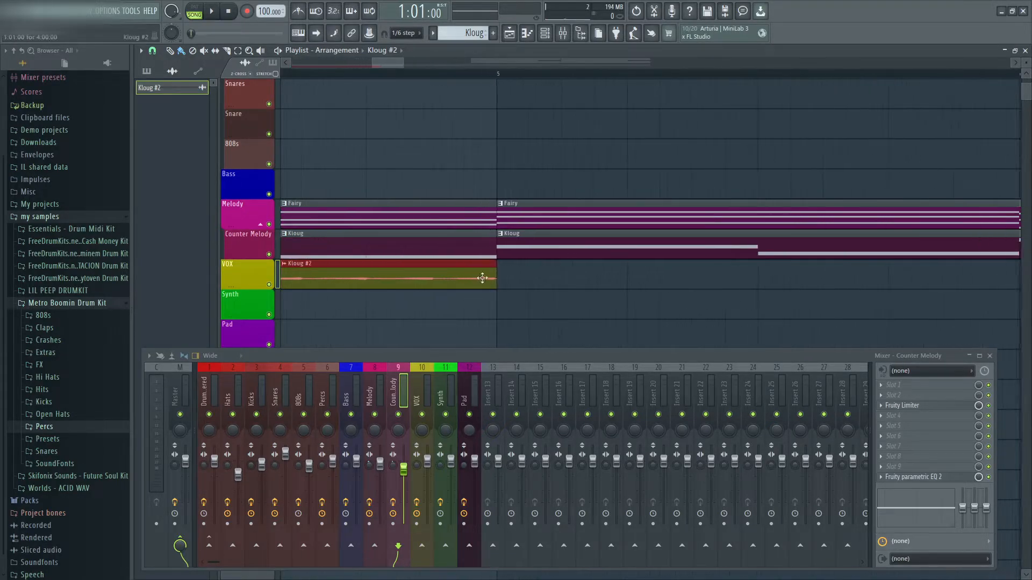
- Replace the first Kloug pattern clip on the Counter Melody track with the reversed Kloug #2 audio clip
{"action": "scroll", "coordinate": [485, 280], "scroll_direction": "down", "scroll_amount": 7}
{"action": "right_click", "coordinate": [379, 255]}
{"action": "left_click_drag", "start_coordinate": [357, 281], "coordinate": [357, 236]}
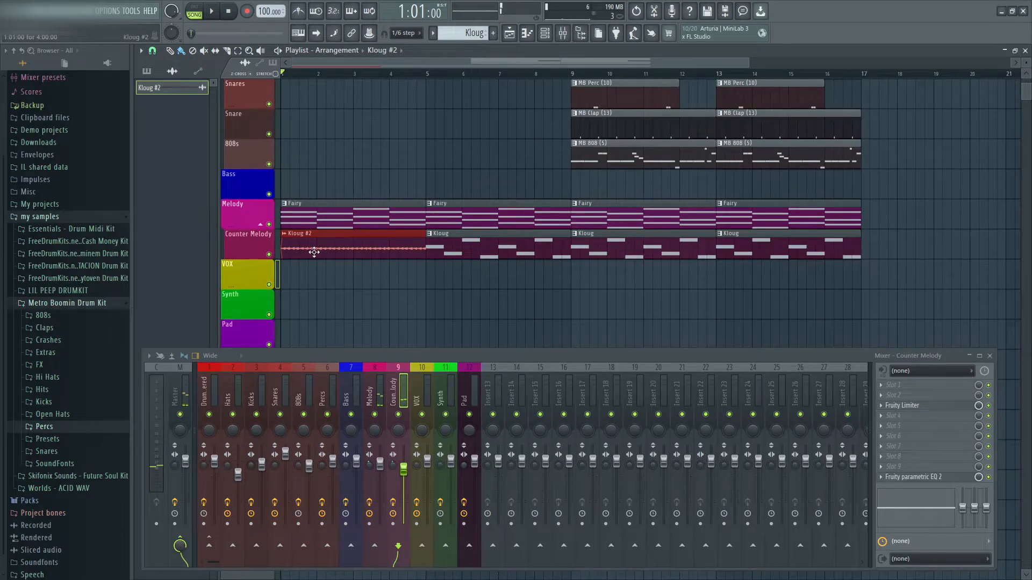
{"action": "scroll", "coordinate": [371, 264], "scroll_direction": "up", "scroll_amount": 2}
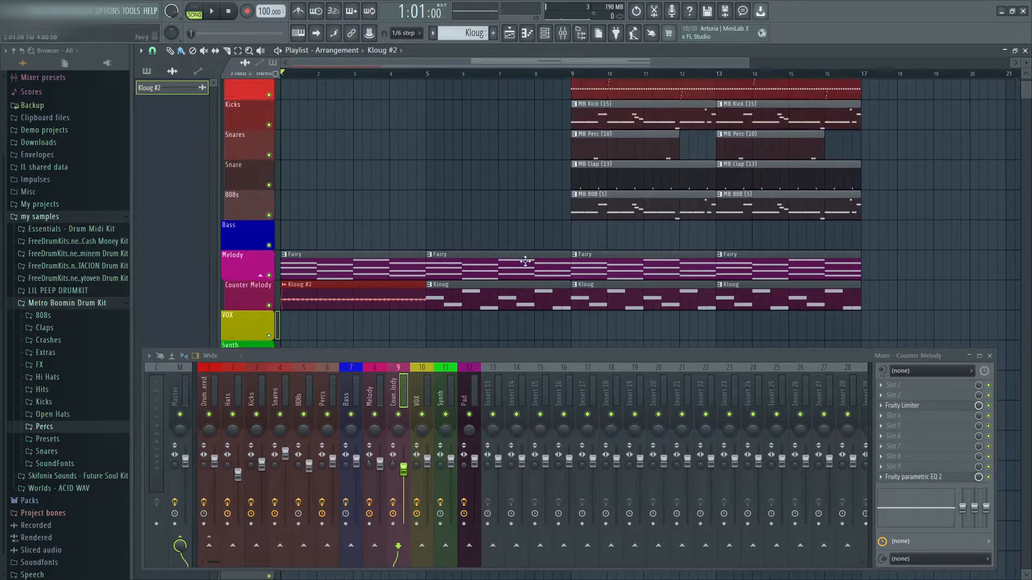
{"action": "scroll", "coordinate": [572, 228], "scroll_direction": "up", "scroll_amount": 2}
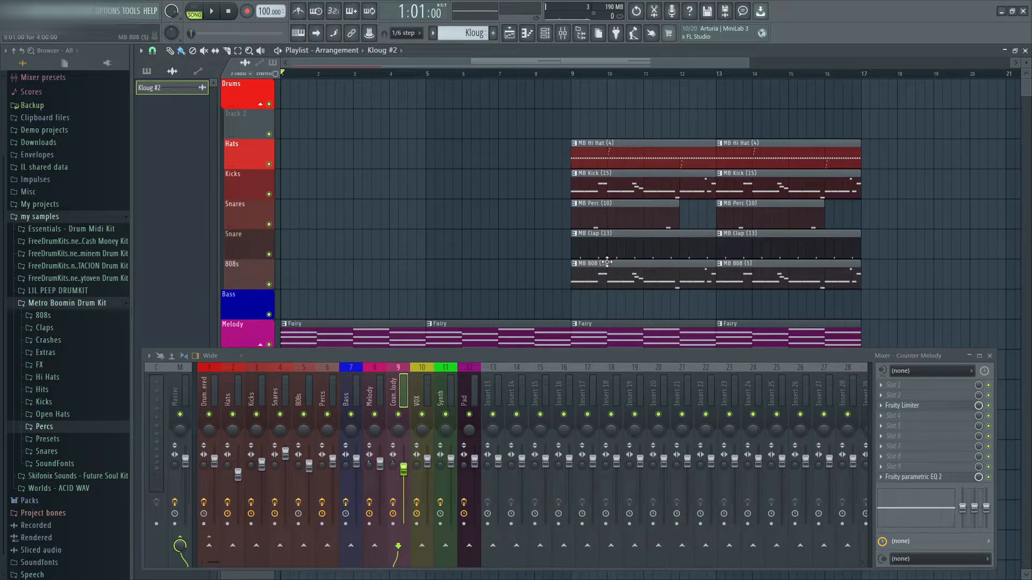
{"action": "scroll", "coordinate": [401, 288], "scroll_direction": "down", "scroll_amount": 2}
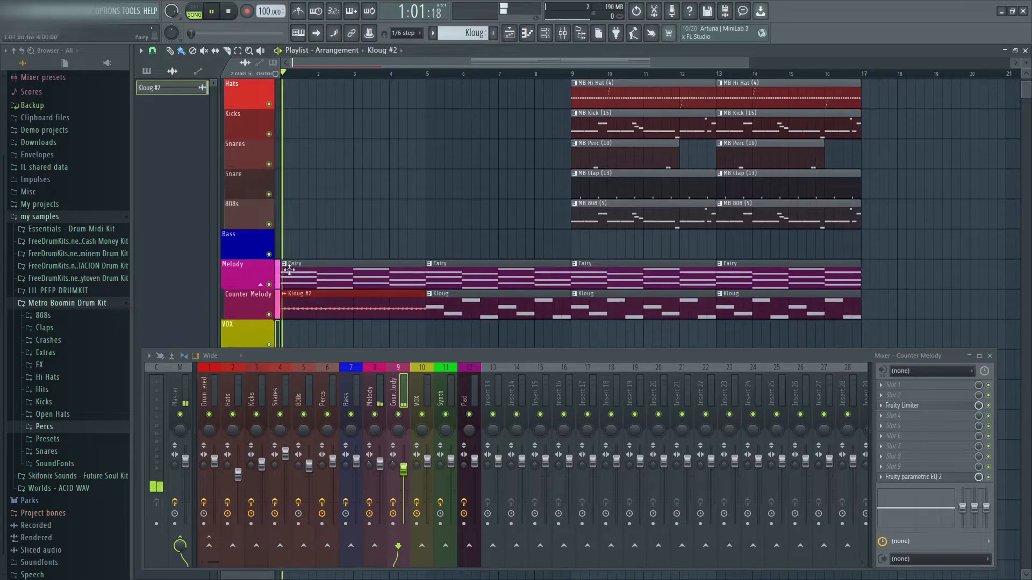
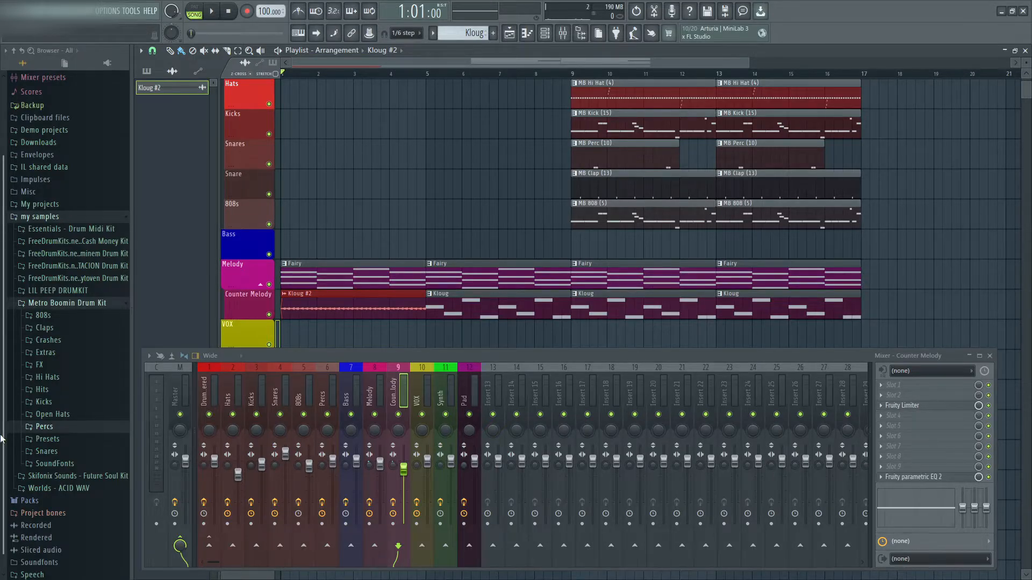
{"action": "left_click", "coordinate": [256, 389]}
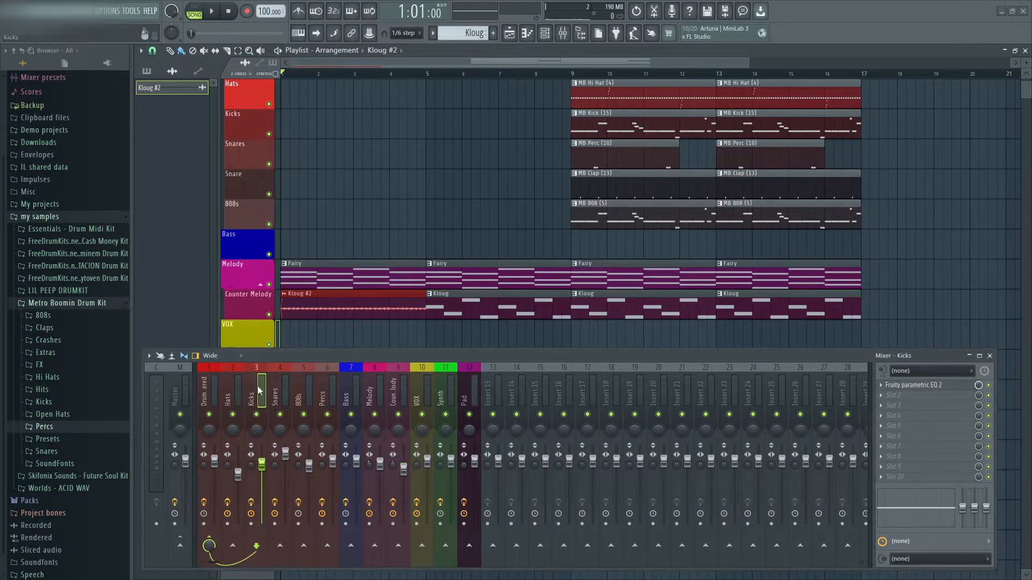
{"action": "left_click", "coordinate": [378, 388]}
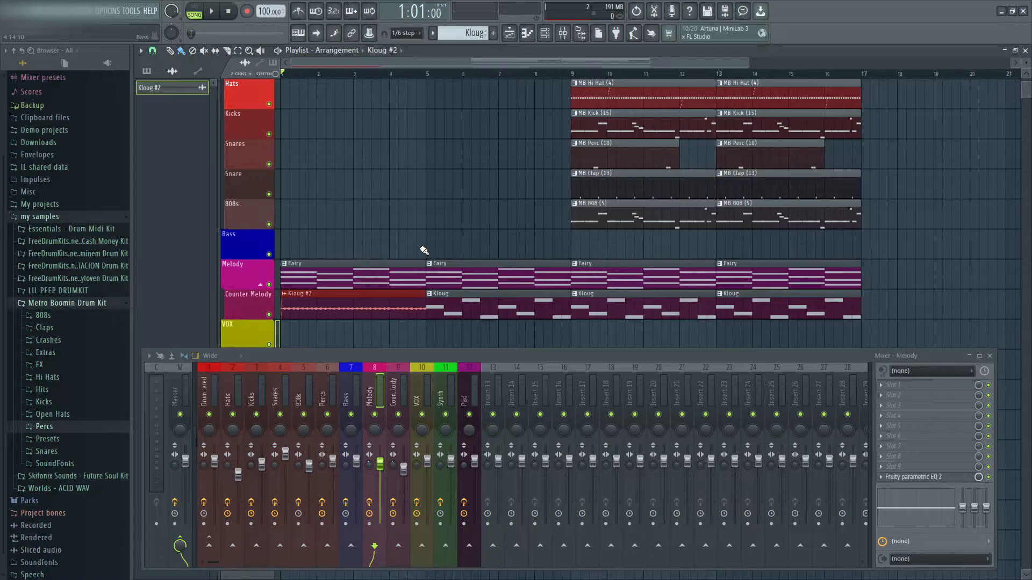
{"action": "scroll", "coordinate": [456, 244], "scroll_direction": "up", "scroll_amount": 2}
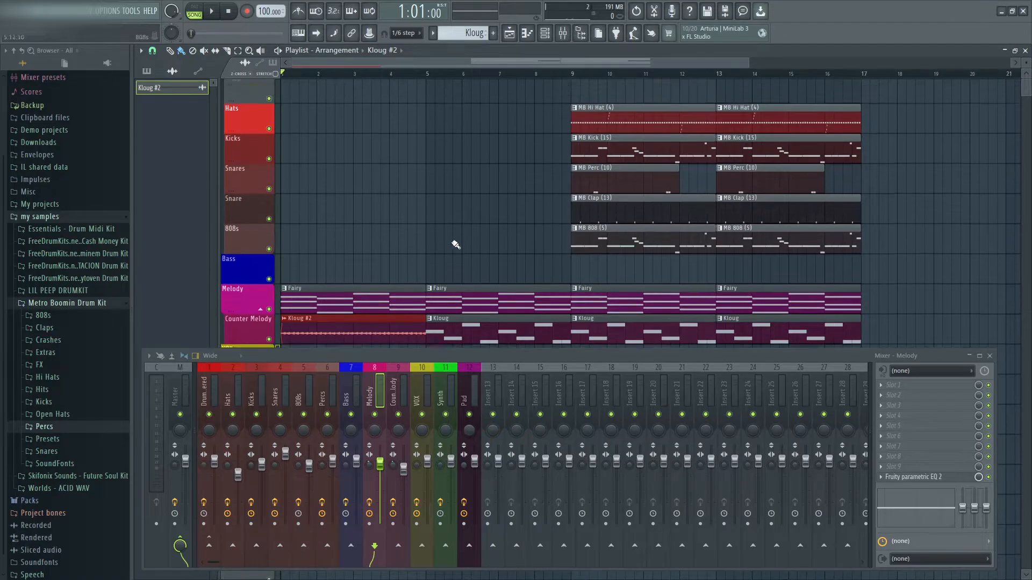
{"action": "scroll", "coordinate": [520, 169], "scroll_direction": "down", "scroll_amount": 2}
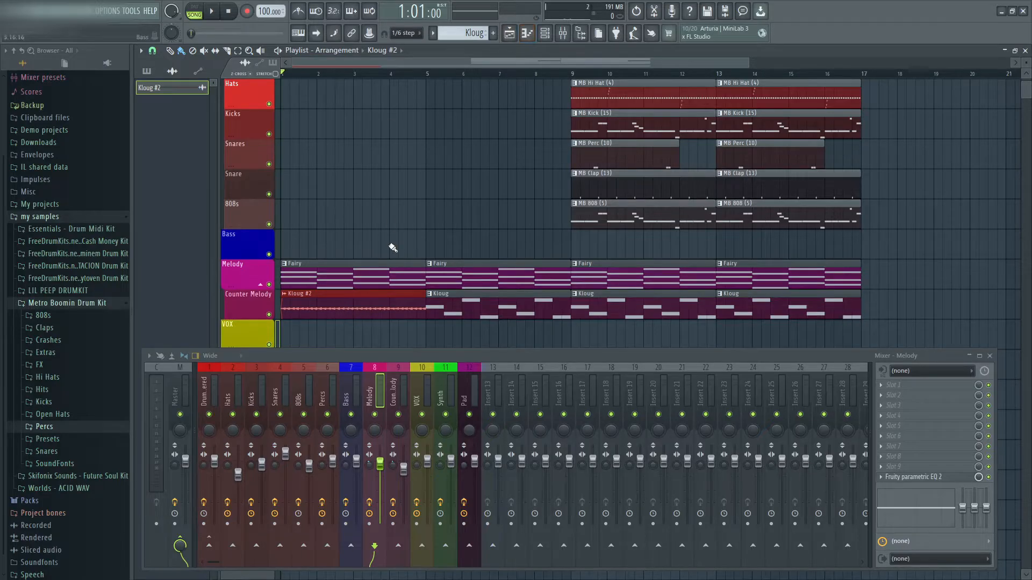
- Play the intro from bar 1 and again from bar 5 to compare the reversed counter melody with the original
{"action": "key", "text": "space"}
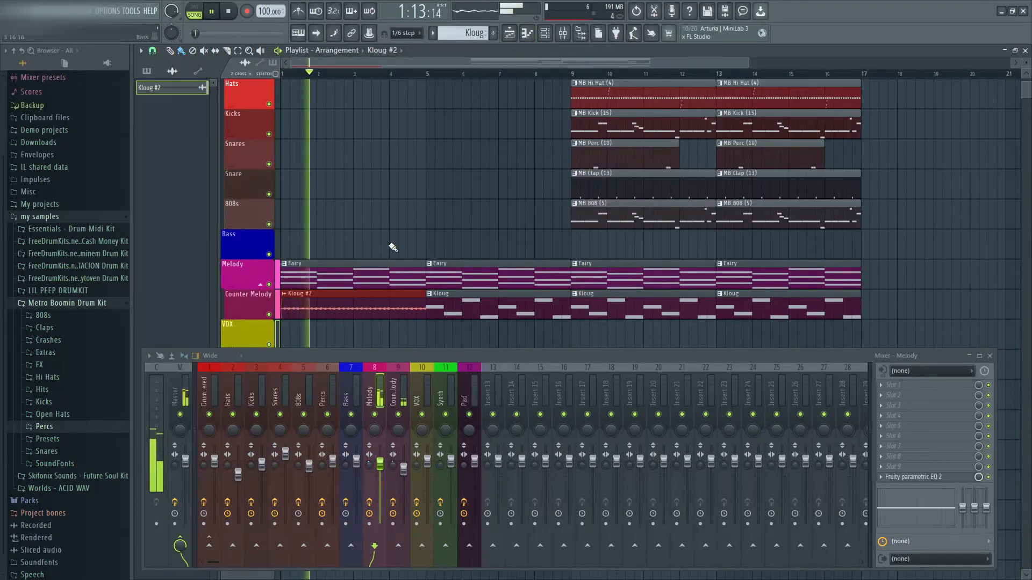
{"action": "key", "text": "space"}
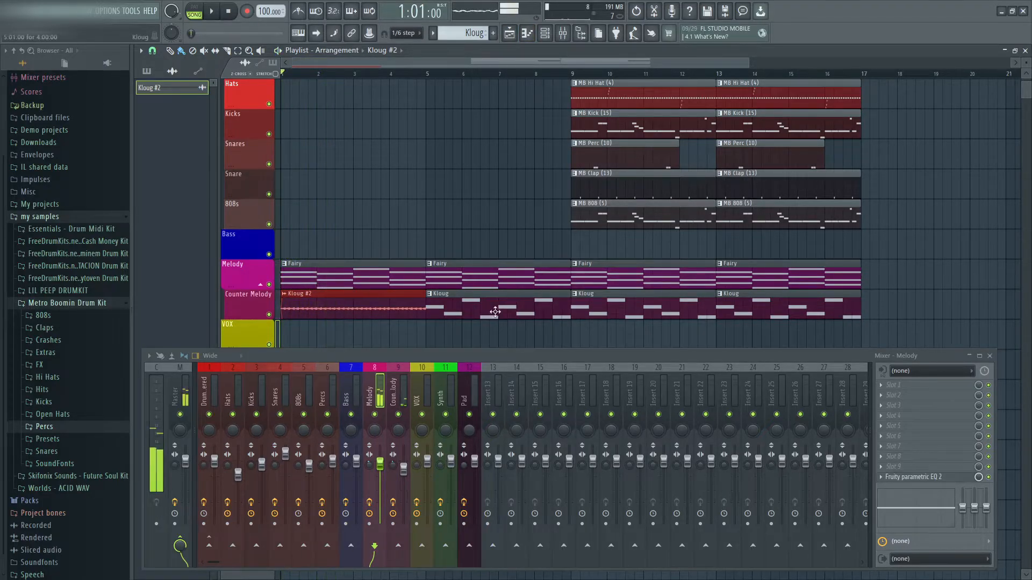
{"action": "left_click", "coordinate": [433, 74]}
{"action": "key", "text": "space"}
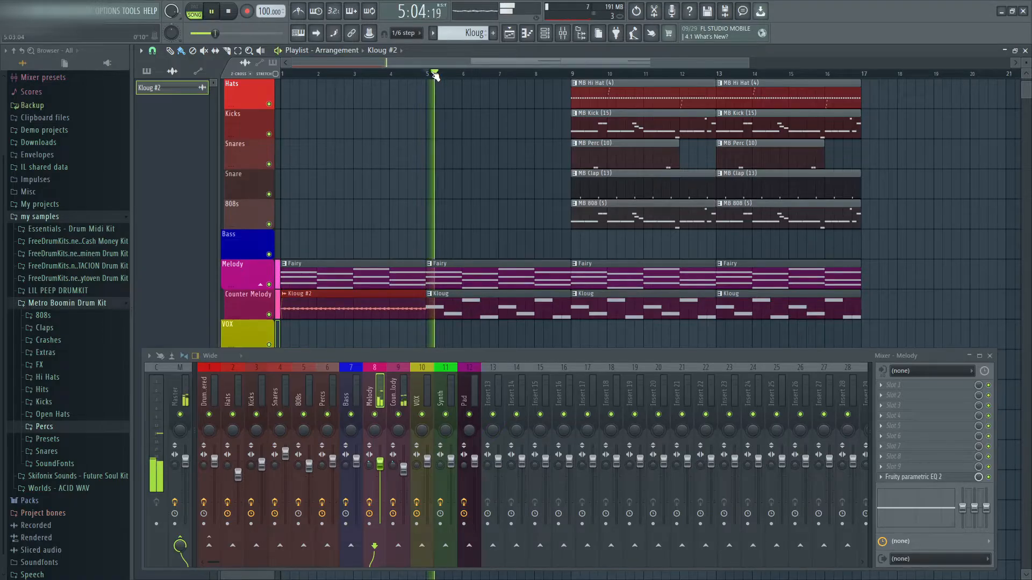
{"action": "key", "text": "space"}
{"action": "scroll", "coordinate": [512, 260], "scroll_direction": "up", "scroll_amount": 1}
{"action": "scroll", "coordinate": [494, 286], "scroll_direction": "down", "scroll_amount": 1}
{"action": "scroll", "coordinate": [494, 286], "scroll_direction": "down", "scroll_amount": 1}
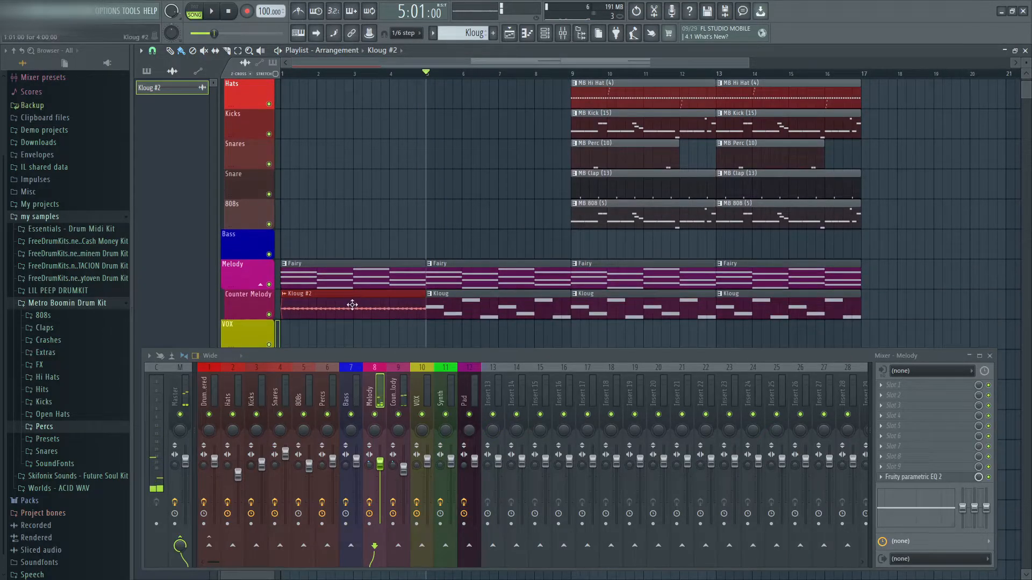
{"action": "scroll", "coordinate": [591, 248], "scroll_direction": "up", "scroll_amount": 1}
{"action": "scroll", "coordinate": [527, 226], "scroll_direction": "down", "scroll_amount": 1}
{"action": "scroll", "coordinate": [570, 208], "scroll_direction": "up", "scroll_amount": 1}
{"action": "scroll", "coordinate": [613, 168], "scroll_direction": "down", "scroll_amount": 1}
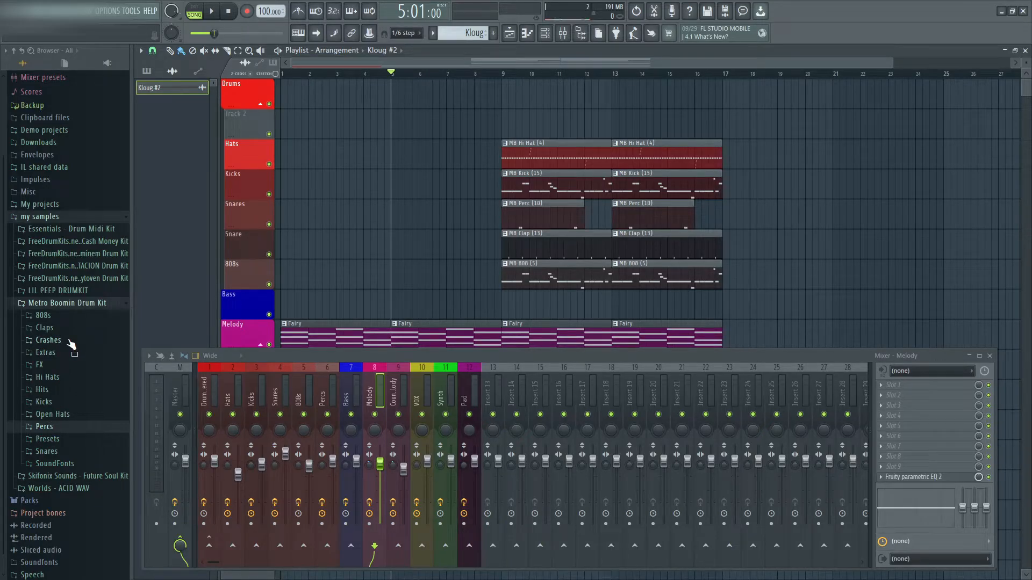
- Place the MB Drop Effect (1) sample from the kit's FX folder on the Bass track, ending about at bar 9
{"action": "left_click", "coordinate": [48, 340]}
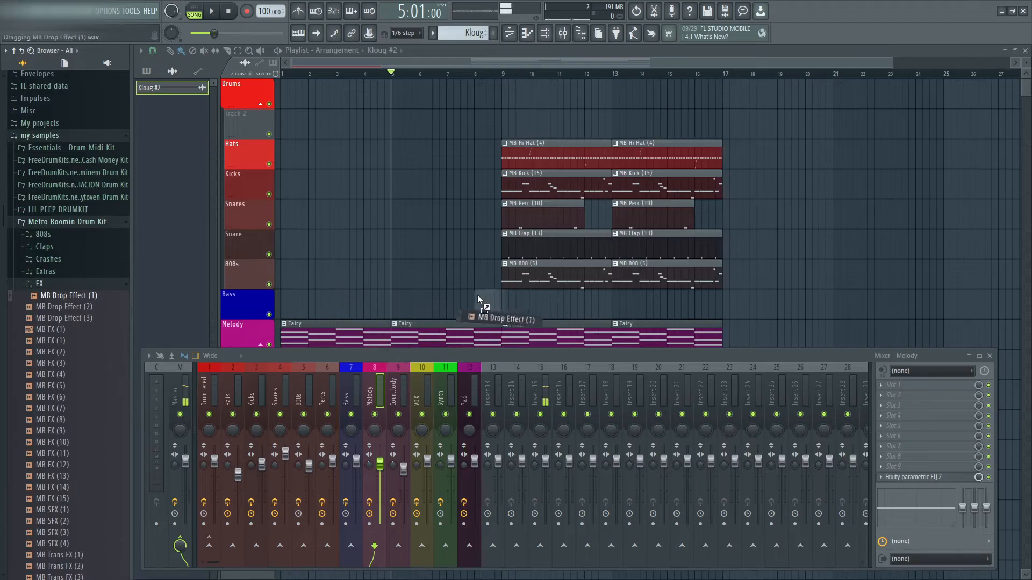
{"action": "left_click_drag", "start_coordinate": [484, 300], "coordinate": [483, 297]}
{"action": "scroll", "coordinate": [490, 306], "scroll_direction": "up", "scroll_amount": 2}
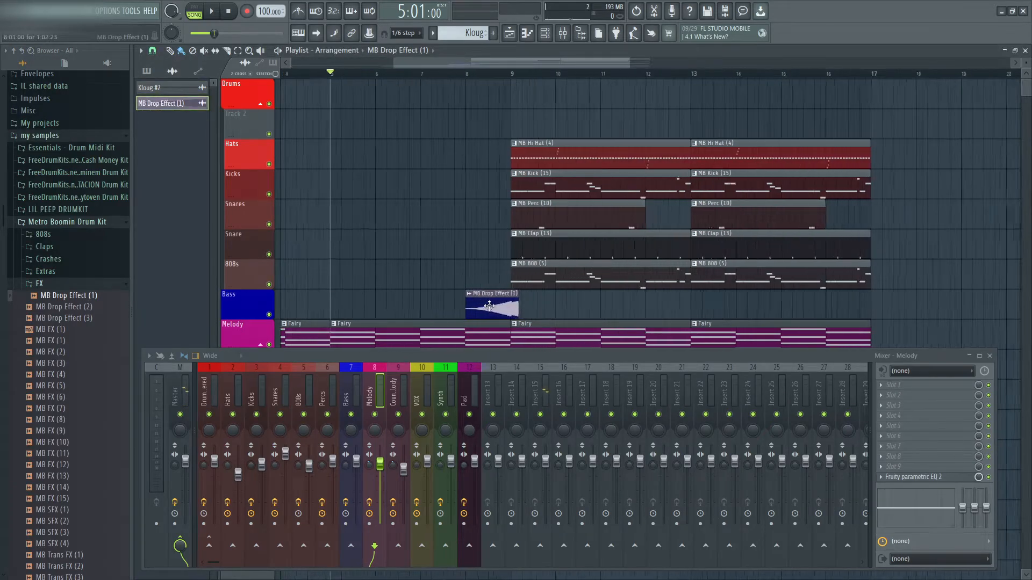
{"action": "scroll", "coordinate": [489, 306], "scroll_direction": "up", "scroll_amount": 3}
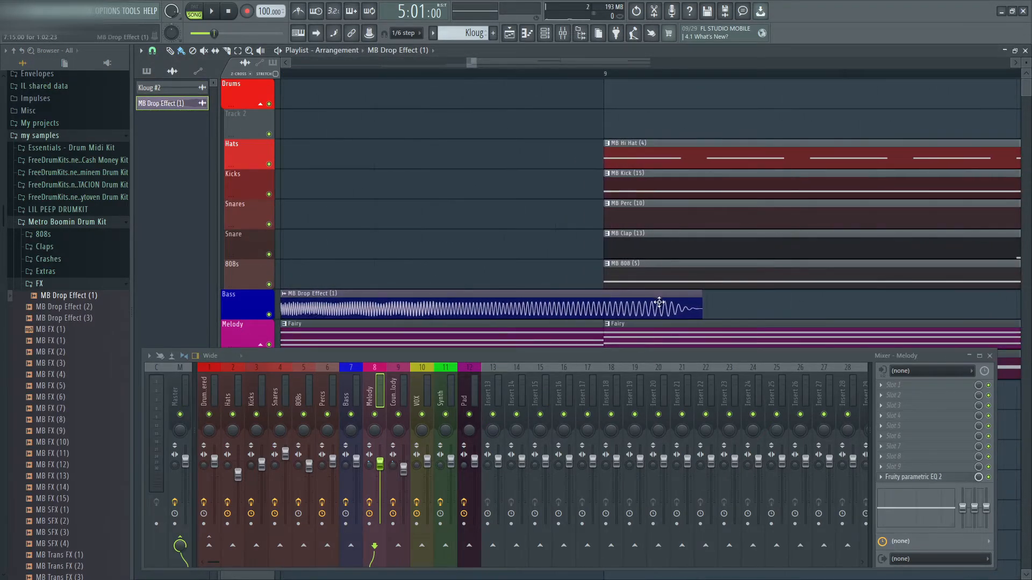
{"action": "left_click_drag", "start_coordinate": [659, 302], "coordinate": [591, 302]}
{"action": "scroll", "coordinate": [640, 306], "scroll_direction": "down", "scroll_amount": 5}
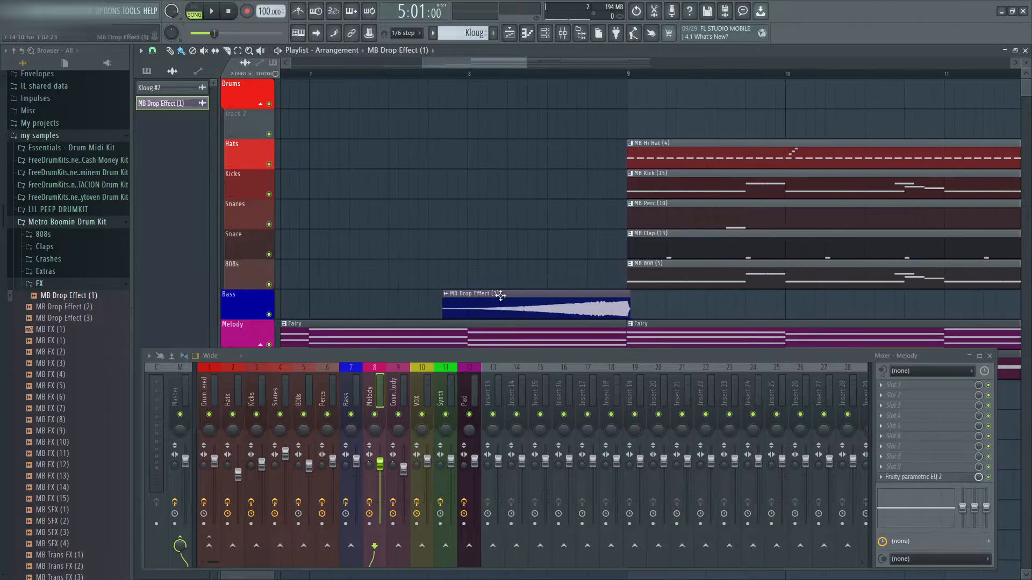
- Audition the drop effect leading into bar 9 and shift the sample's pitch by -200 cents
{"action": "key", "text": "space"}
{"action": "left_click", "coordinate": [442, 70]}
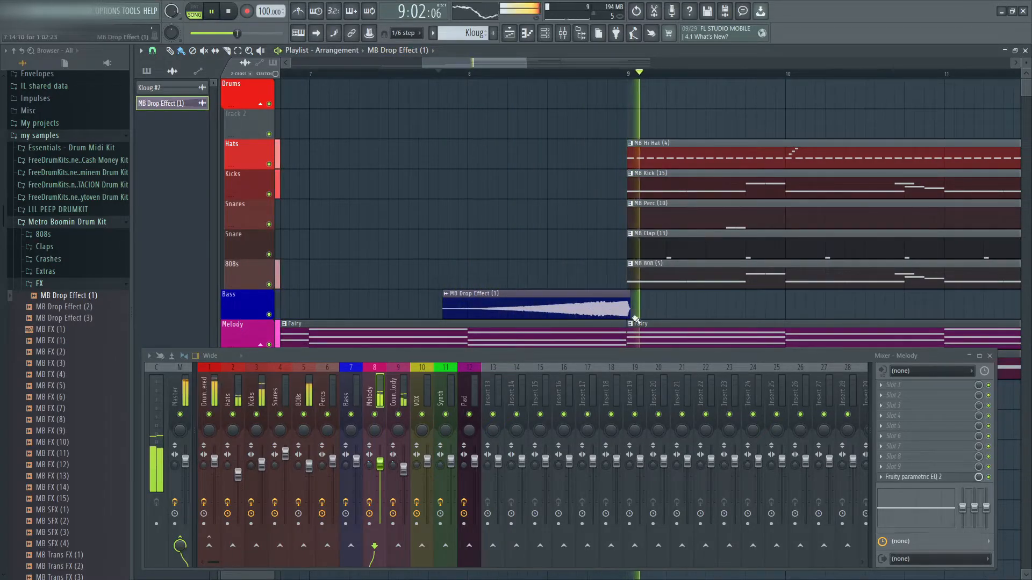
{"action": "key", "text": "space"}
{"action": "double_click", "coordinate": [586, 312]}
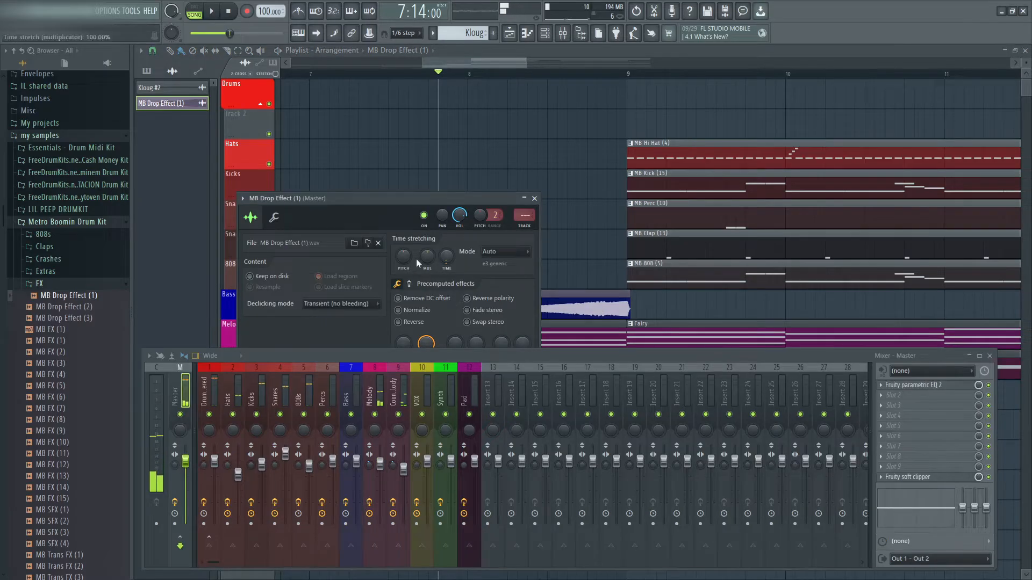
{"action": "left_click", "coordinate": [534, 199]}
{"action": "scroll", "coordinate": [618, 301], "scroll_direction": "up", "scroll_amount": 3}
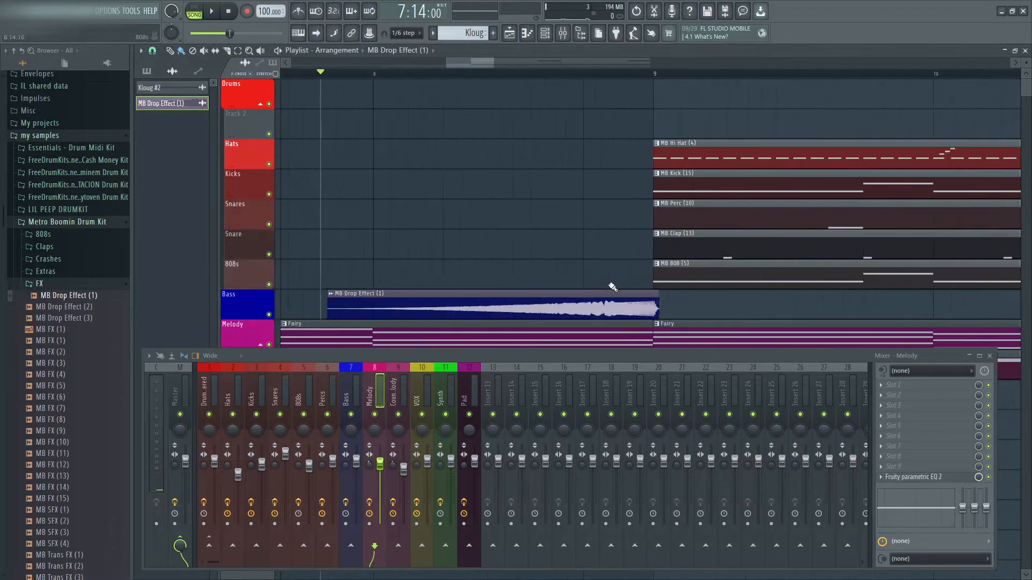
- Set the drop effect's declicking mode to Smooth (bleeding), route it to mixer track 8, and fit the clip's end to bar 9
{"action": "left_click_drag", "start_coordinate": [641, 311], "coordinate": [504, 315]}
{"action": "double_click", "coordinate": [329, 313]}
{"action": "left_click", "coordinate": [328, 314]}
{"action": "left_click", "coordinate": [333, 350]}
{"action": "left_click", "coordinate": [534, 199]}
{"action": "left_click_drag", "start_coordinate": [497, 307], "coordinate": [539, 302]}
- Play the transition into bar 9 and check the drop effect's sample settings
{"action": "key", "text": "space"}
{"action": "scroll", "coordinate": [680, 295], "scroll_direction": "down", "scroll_amount": 3}
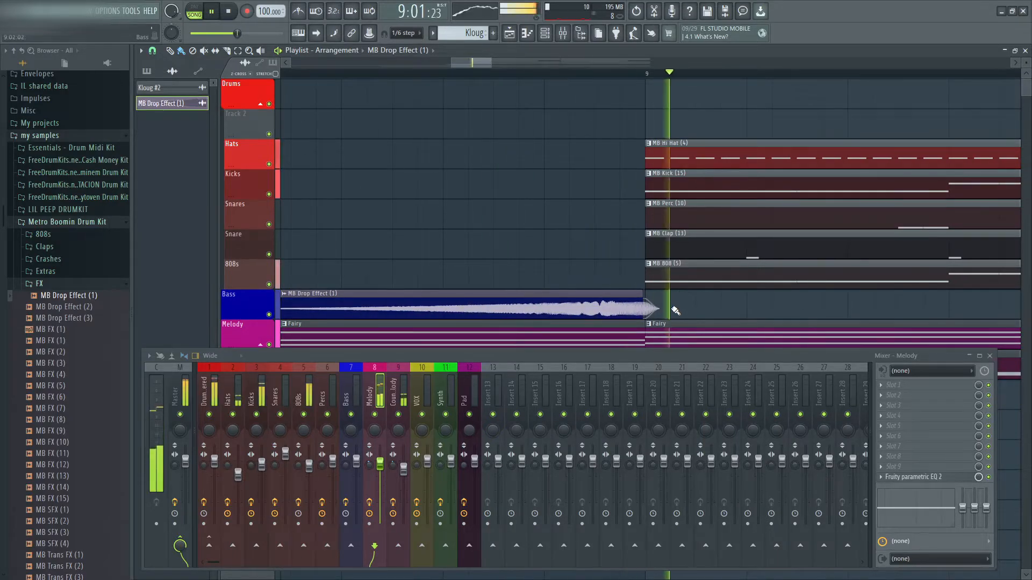
{"action": "key", "text": "space"}
{"action": "double_click", "coordinate": [610, 319]}
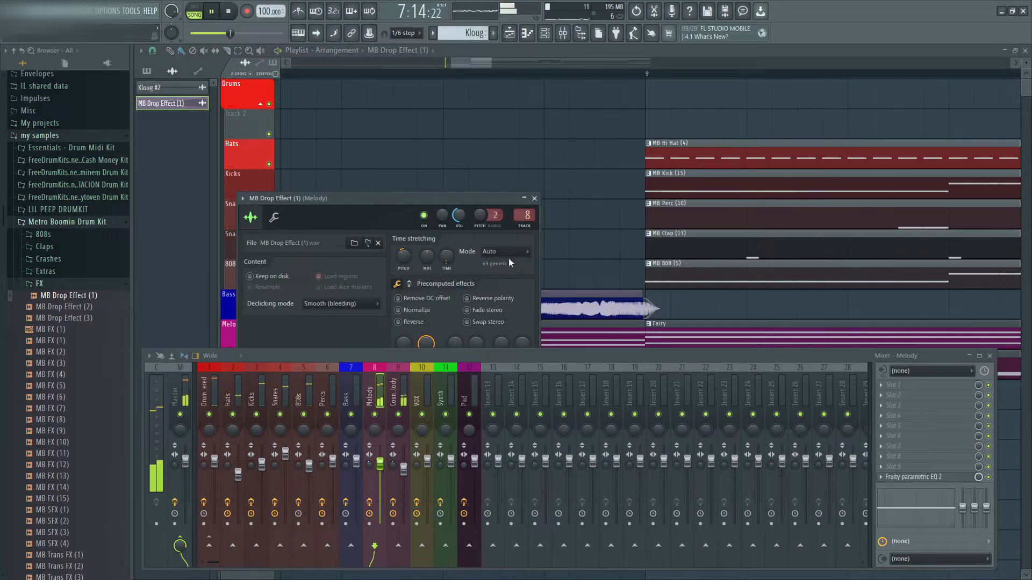
{"action": "left_click", "coordinate": [534, 198]}
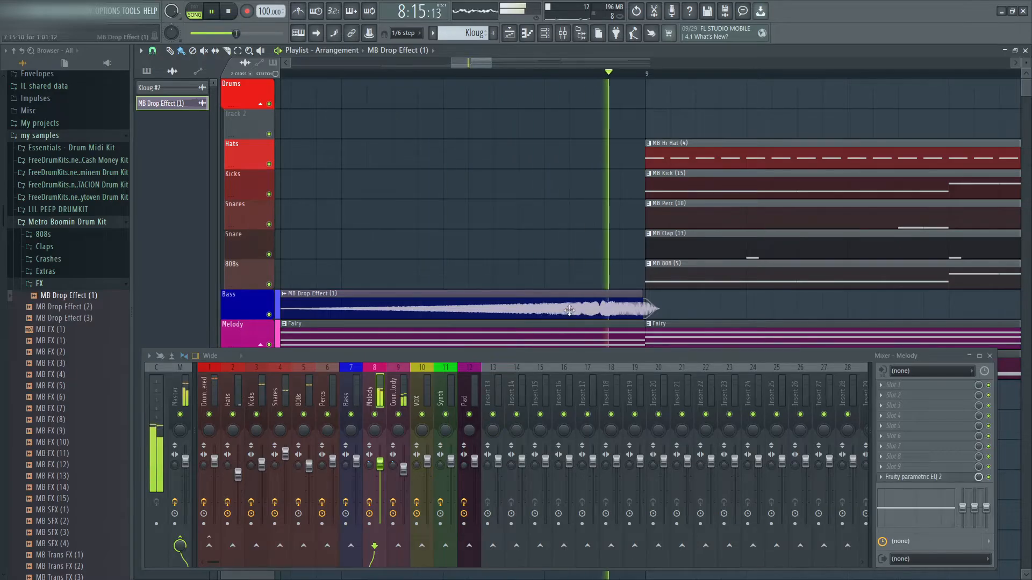
{"action": "double_click", "coordinate": [528, 300]}
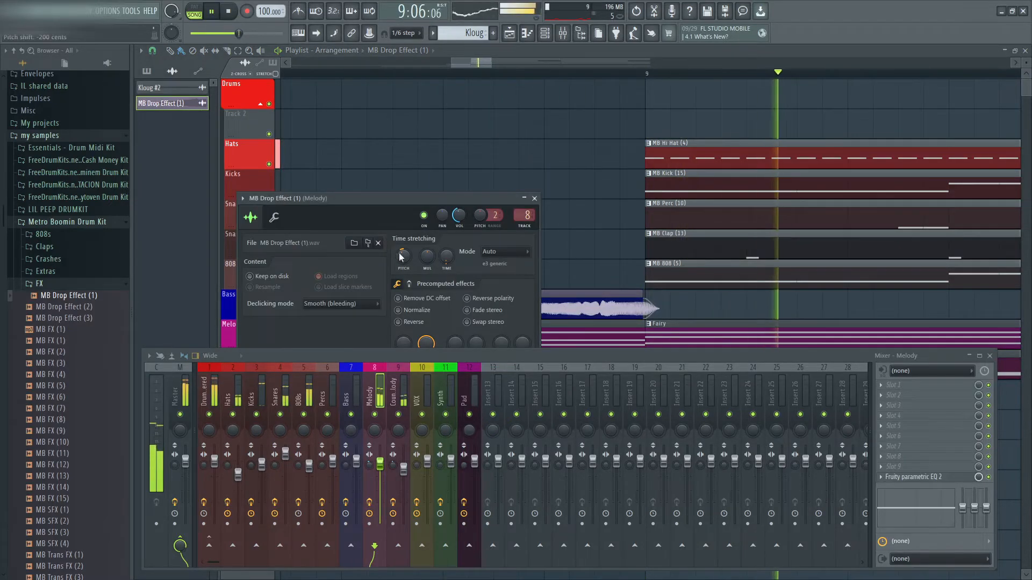
{"action": "left_click", "coordinate": [534, 199]}
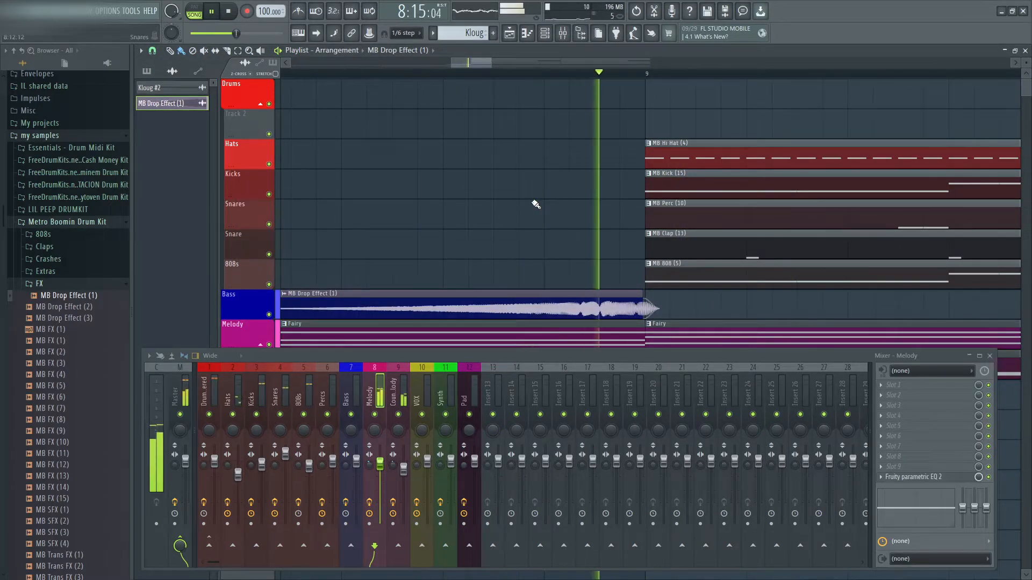
- Inspect the drop effect's tail at bar 9 and replay the transition from just before the clip into the drums
{"action": "scroll", "coordinate": [652, 309], "scroll_direction": "up", "scroll_amount": 4}
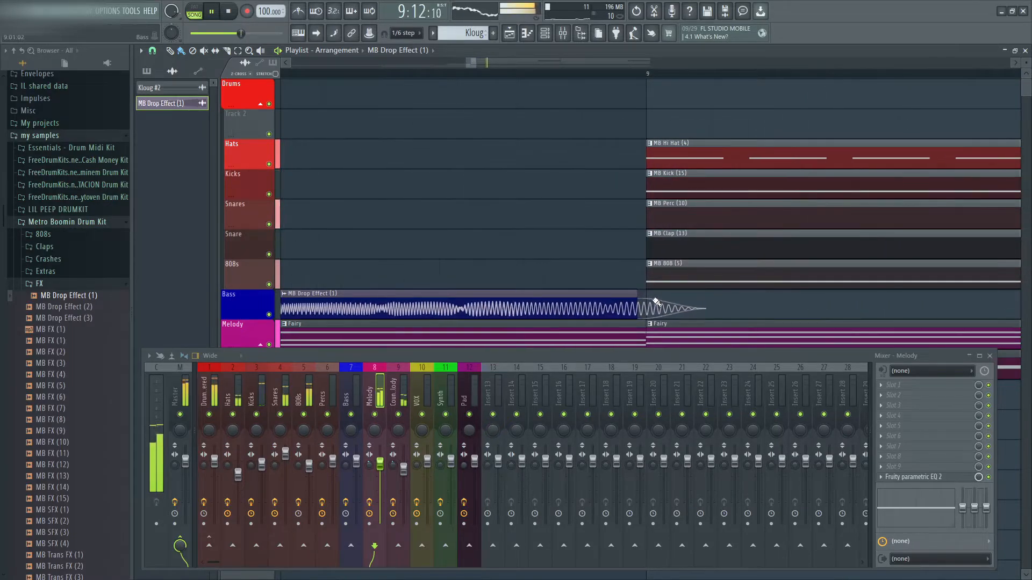
{"action": "scroll", "coordinate": [692, 307], "scroll_direction": "down", "scroll_amount": 5}
{"action": "left_click", "coordinate": [539, 73]}
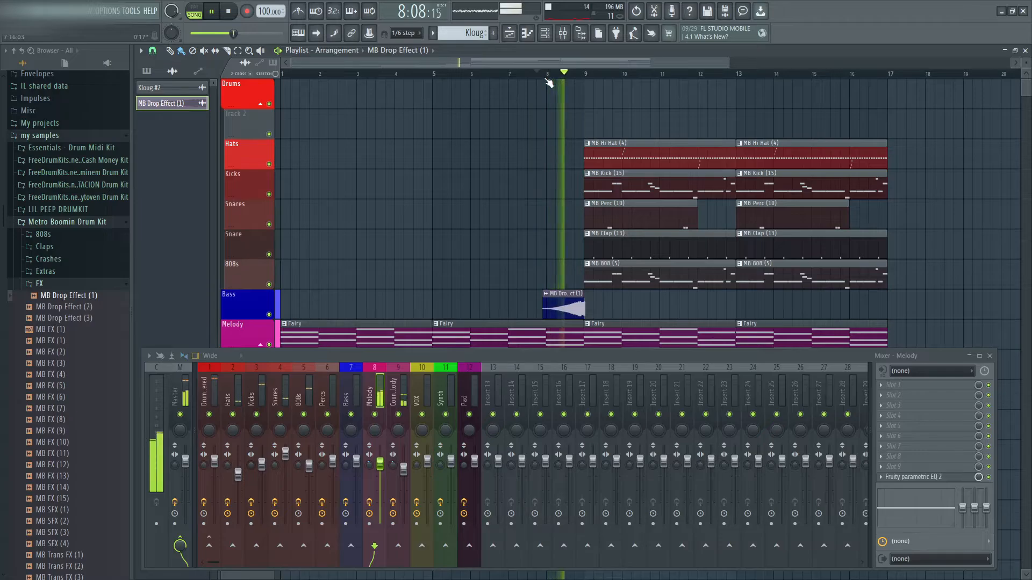
{"action": "scroll", "coordinate": [533, 255], "scroll_direction": "down", "scroll_amount": 5}
{"action": "scroll", "coordinate": [534, 251], "scroll_direction": "down", "scroll_amount": 3}
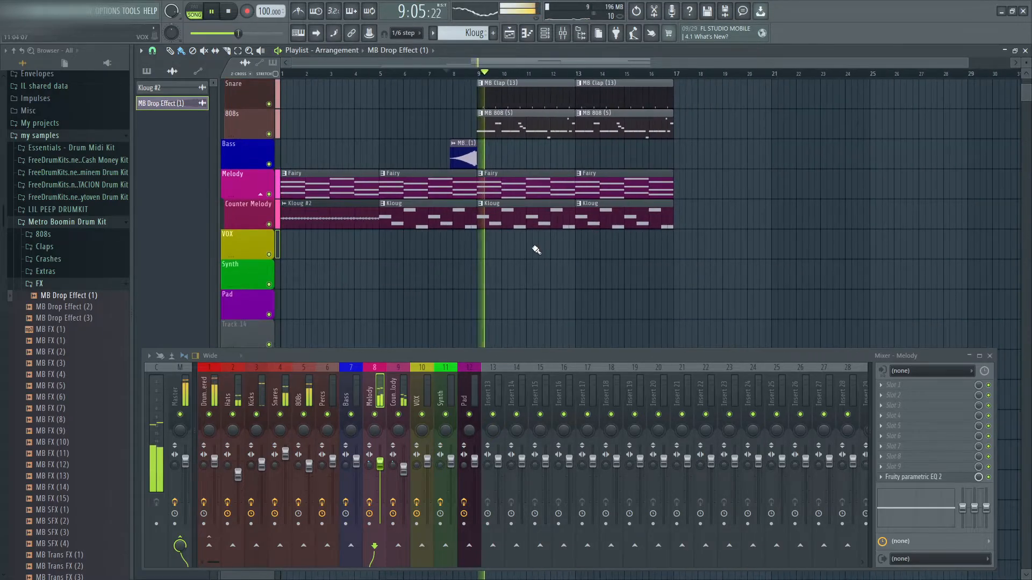
{"action": "scroll", "coordinate": [591, 226], "scroll_direction": "up", "scroll_amount": 7}
{"action": "key", "text": "space"}
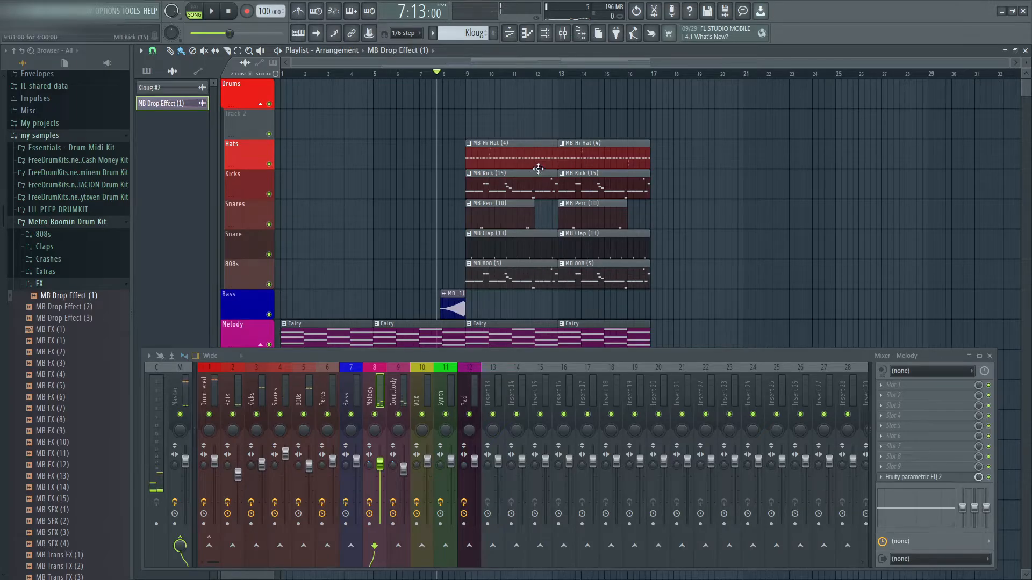
- Duplicate all drum, Fairy and Kloug clips from bars 9 to 17 so the copies start at bar 17
{"action": "scroll", "coordinate": [538, 169], "scroll_direction": "down", "scroll_amount": 2}
{"action": "scroll", "coordinate": [736, 182], "scroll_direction": "down", "scroll_amount": 1}
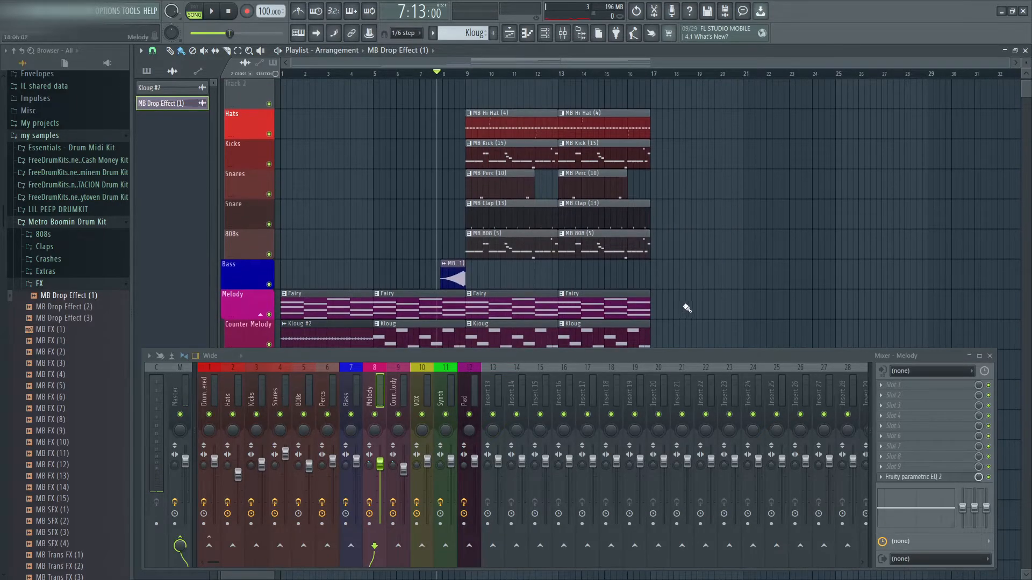
{"action": "scroll", "coordinate": [622, 180], "scroll_direction": "up", "scroll_amount": 2}
{"action": "scroll", "coordinate": [698, 281], "scroll_direction": "down", "scroll_amount": 1}
{"action": "left_click_drag", "start_coordinate": [685, 339], "coordinate": [548, 142]}
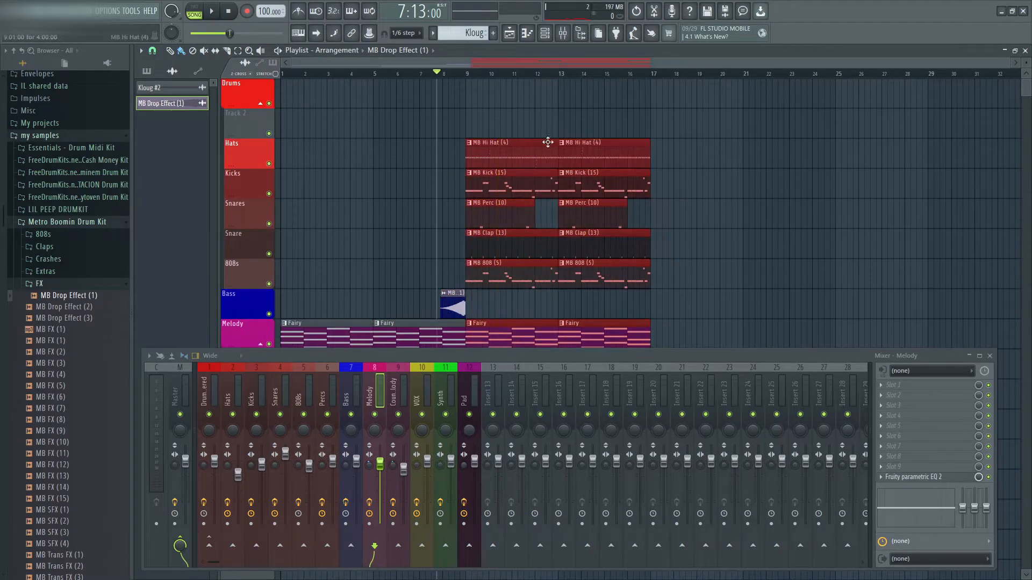
{"action": "scroll", "coordinate": [718, 184], "scroll_direction": "down", "scroll_amount": 2}
{"action": "left_click_drag", "start_coordinate": [604, 179], "coordinate": [760, 189]}
{"action": "scroll", "coordinate": [668, 246], "scroll_direction": "up", "scroll_amount": 1}
{"action": "scroll", "coordinate": [639, 242], "scroll_direction": "down", "scroll_amount": 2}
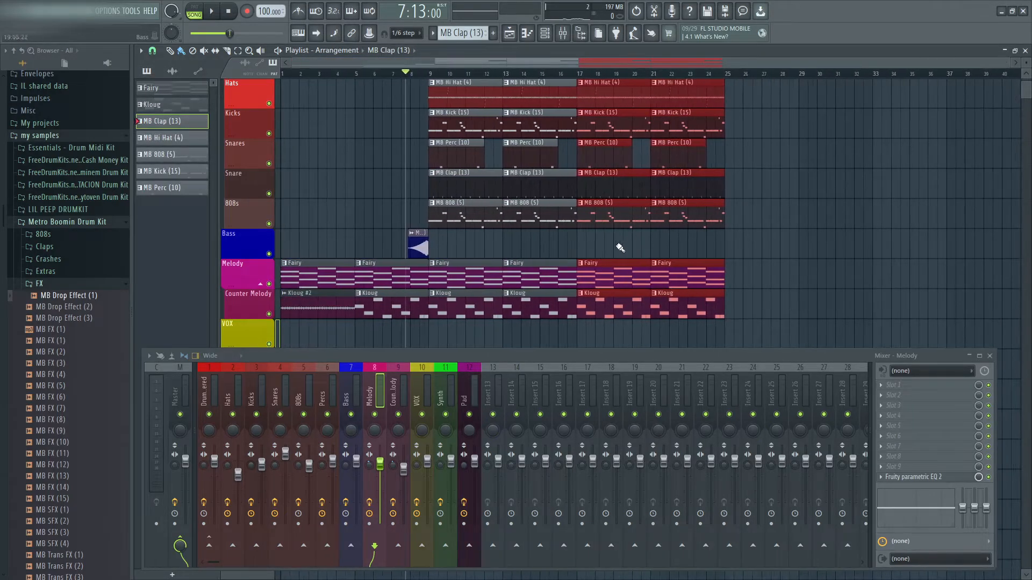
{"action": "left_click", "coordinate": [778, 191]}
{"action": "right_click", "coordinate": [778, 190]}
- Extend the arrangement to bar 41 with repeated drum and melody clips, leaving bars 17 to 25 without Hi Hat and 808 clips
{"action": "scroll", "coordinate": [654, 244], "scroll_direction": "up", "scroll_amount": 2}
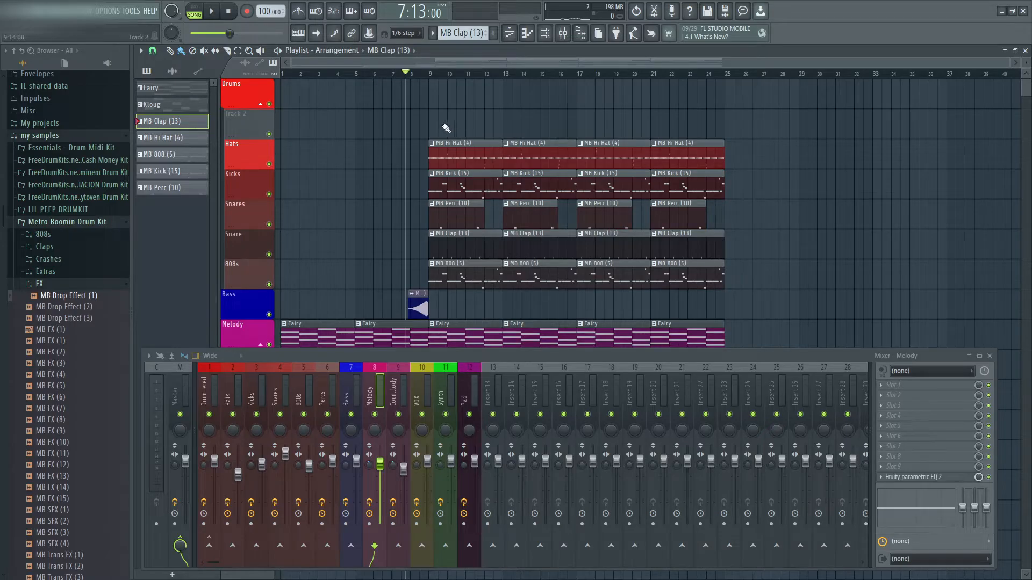
{"action": "left_click_drag", "start_coordinate": [424, 129], "coordinate": [565, 119]}
{"action": "left_click_drag", "start_coordinate": [314, 317], "coordinate": [425, 323]}
{"action": "left_click_drag", "start_coordinate": [608, 152], "coordinate": [723, 338]}
{"action": "scroll", "coordinate": [437, 200], "scroll_direction": "down", "scroll_amount": 1}
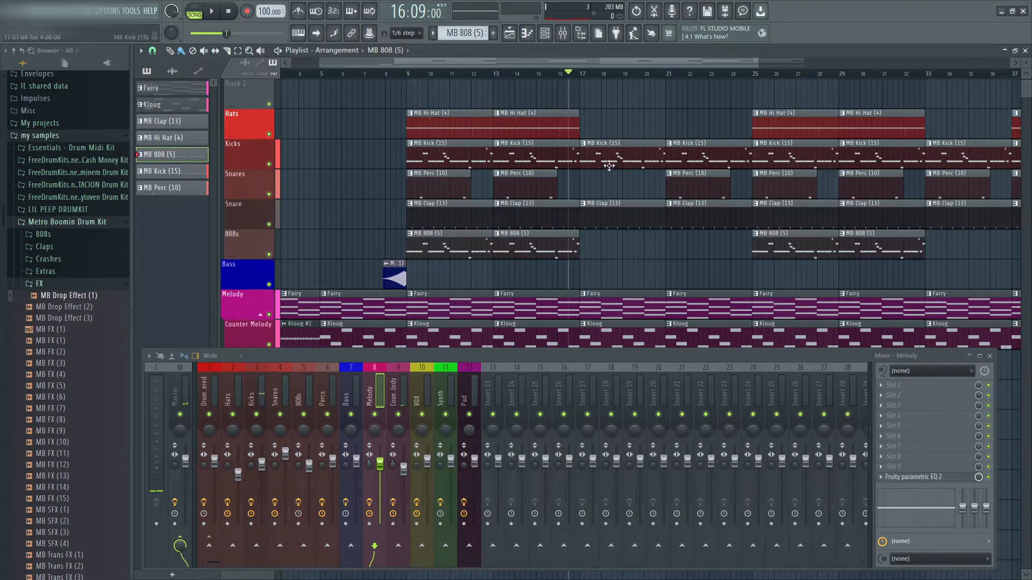
- Play the arrangement from bar 16 and delete the Hi Hat clip at bar 37 and the Perc clip at bar 33
{"action": "key", "text": "space"}
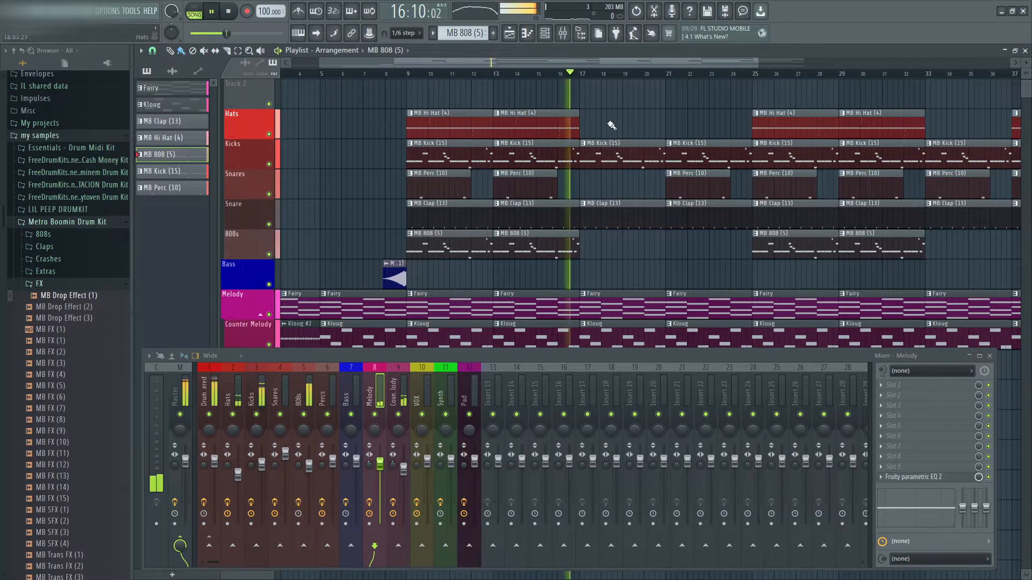
{"action": "scroll", "coordinate": [526, 222], "scroll_direction": "down", "scroll_amount": 3}
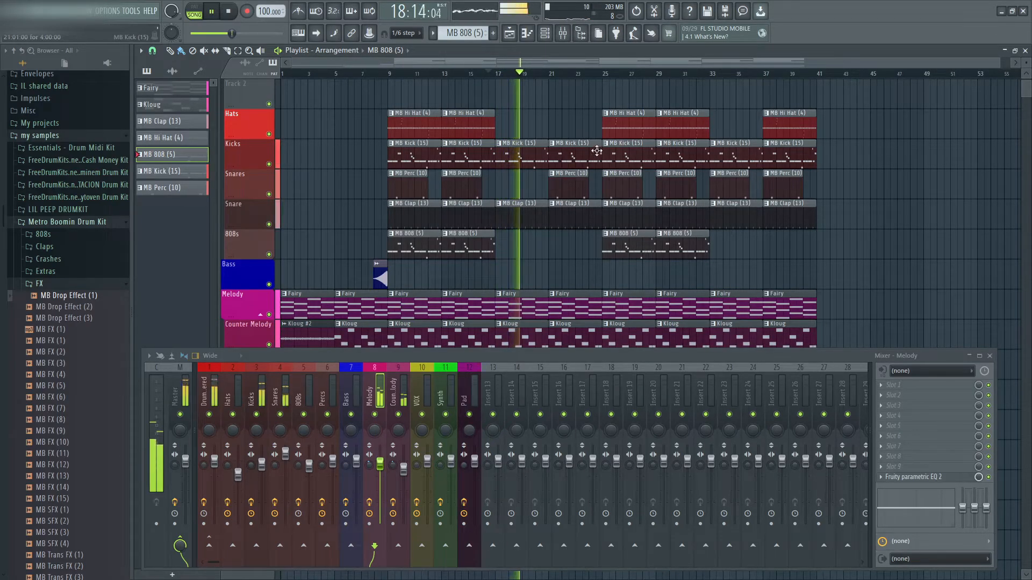
{"action": "scroll", "coordinate": [677, 152], "scroll_direction": "down", "scroll_amount": 1}
{"action": "scroll", "coordinate": [744, 129], "scroll_direction": "up", "scroll_amount": 2}
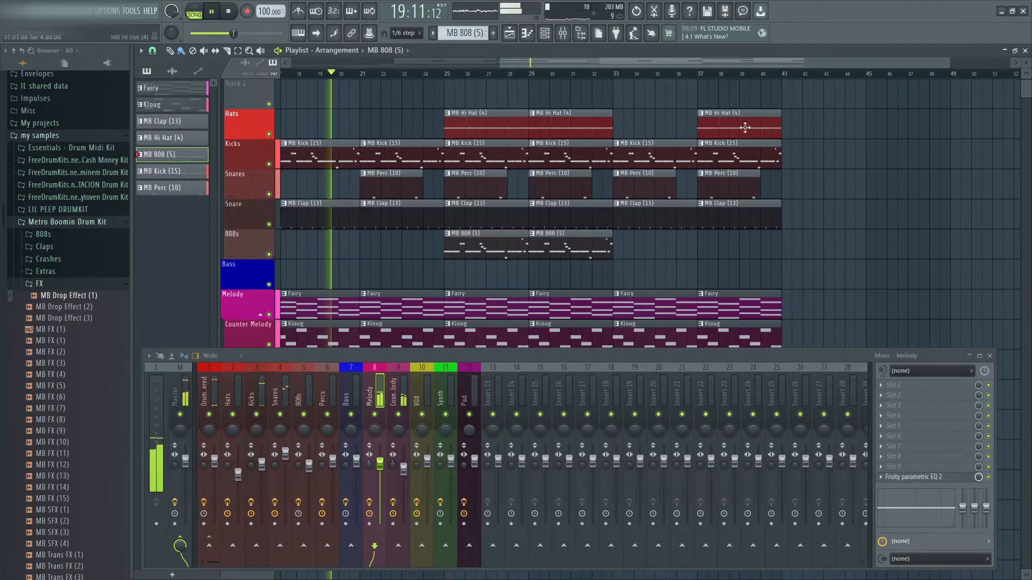
{"action": "right_click", "coordinate": [728, 120]}
{"action": "scroll", "coordinate": [745, 151], "scroll_direction": "down", "scroll_amount": 2}
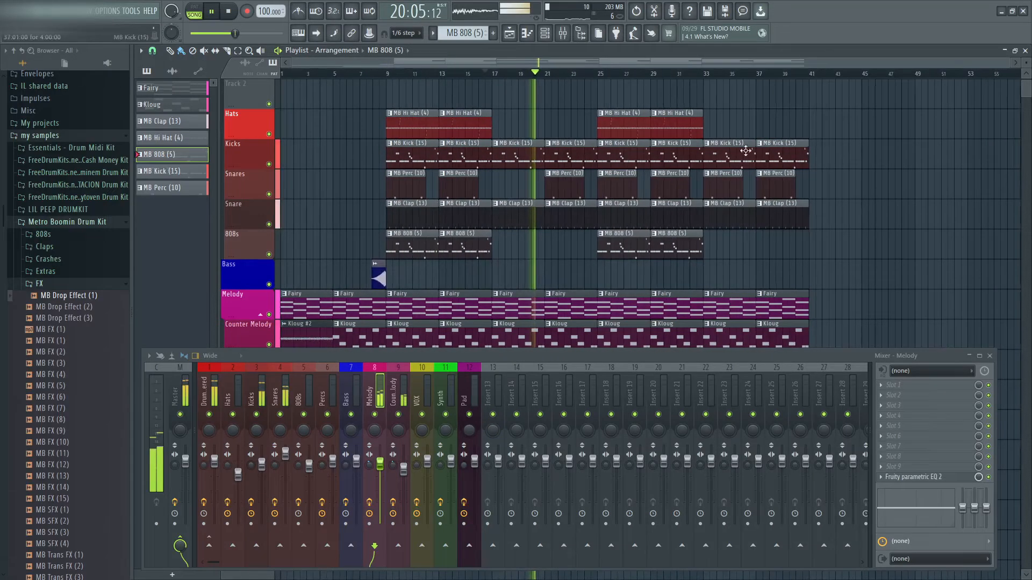
{"action": "right_click", "coordinate": [735, 187]}
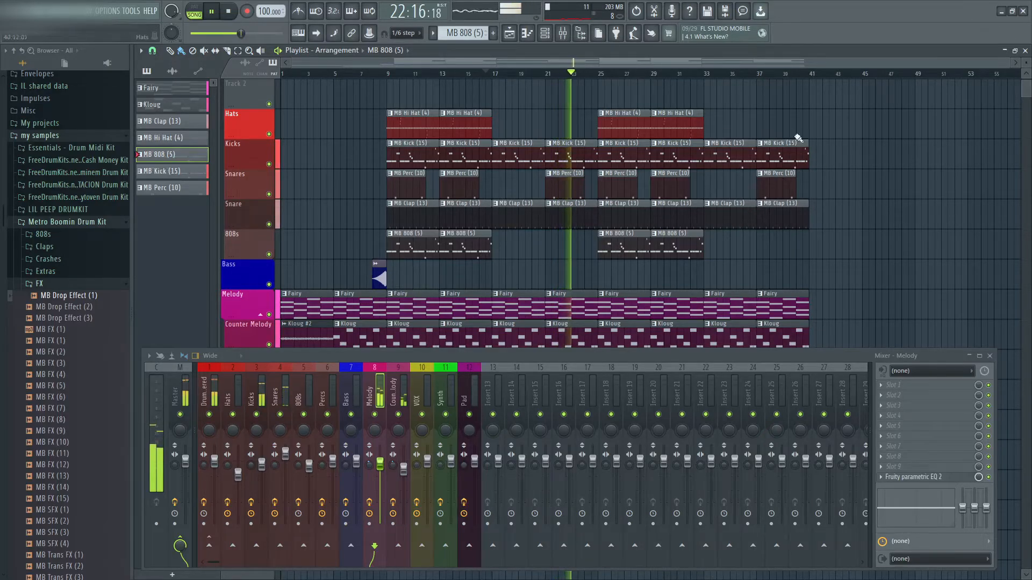
- Copy the drum clips from bars 25 to 41 and place the copies starting at bar 41
{"action": "left_click_drag", "start_coordinate": [583, 99], "coordinate": [415, 266]}
{"action": "key", "text": "ctrl+c"}
{"action": "key", "text": "ctrl+v"}
{"action": "left_click_drag", "start_coordinate": [355, 181], "coordinate": [884, 184]}
{"action": "scroll", "coordinate": [614, 283], "scroll_direction": "down", "scroll_amount": 2}
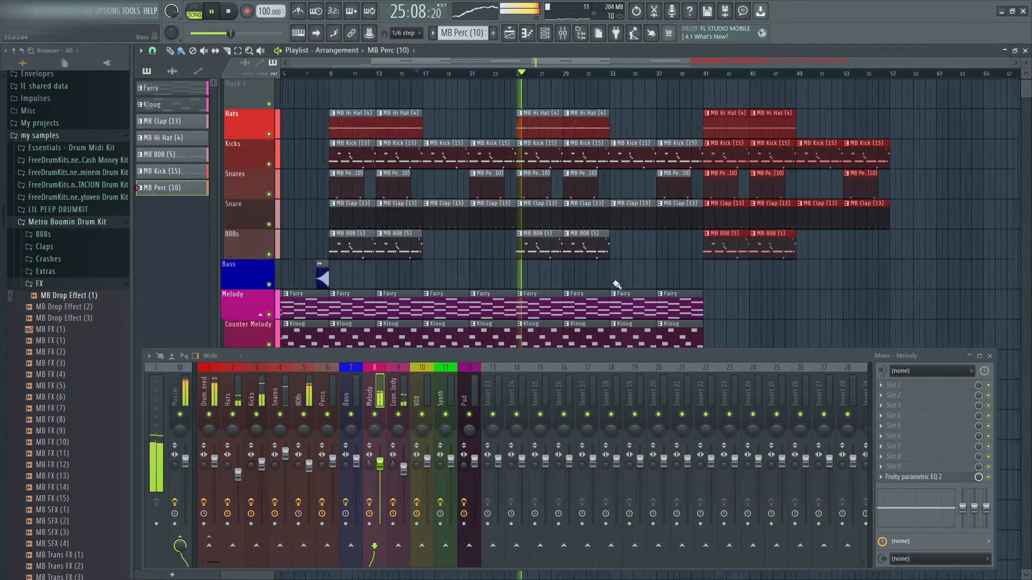
- Copy the Fairy and Kloug clips from bars 21 to 41 and place the copies starting at bar 41
{"action": "left_click_drag", "start_coordinate": [736, 287], "coordinate": [486, 344]}
{"action": "key", "text": "ctrl+c"}
{"action": "key", "text": "ctrl+v"}
{"action": "left_click_drag", "start_coordinate": [380, 304], "coordinate": [794, 304]}
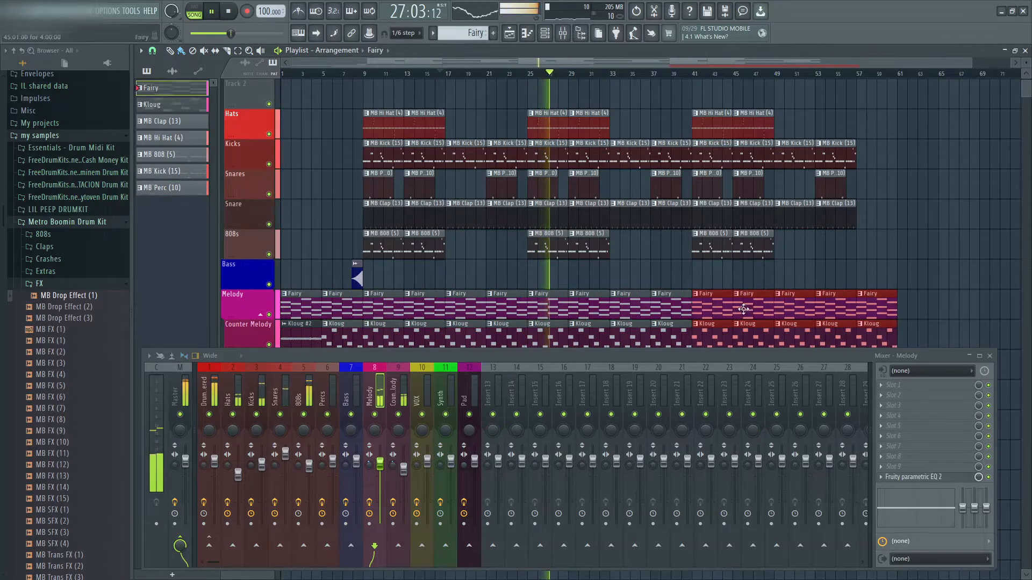
{"action": "scroll", "coordinate": [629, 321], "scroll_direction": "up", "scroll_amount": 8}
{"action": "scroll", "coordinate": [629, 321], "scroll_direction": "down", "scroll_amount": 10}
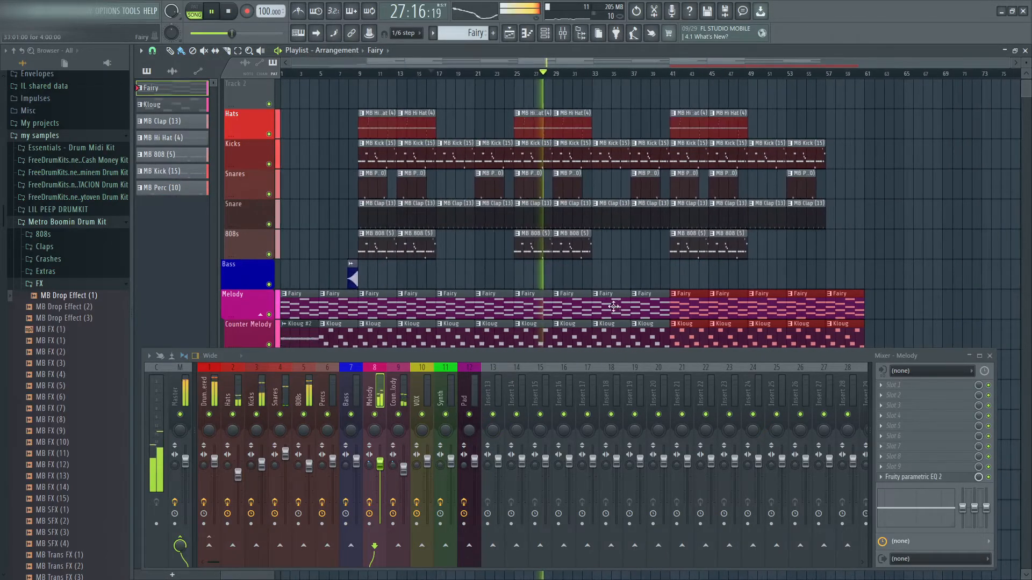
- Copy the Fairy and Kloug clips from bars 1 to 21 to bar 61 and delete the copies from bar 69 onward
{"action": "left_click_drag", "start_coordinate": [883, 274], "coordinate": [737, 374]}
{"action": "key", "text": "ctrl+c"}
{"action": "key", "text": "ctrl+v"}
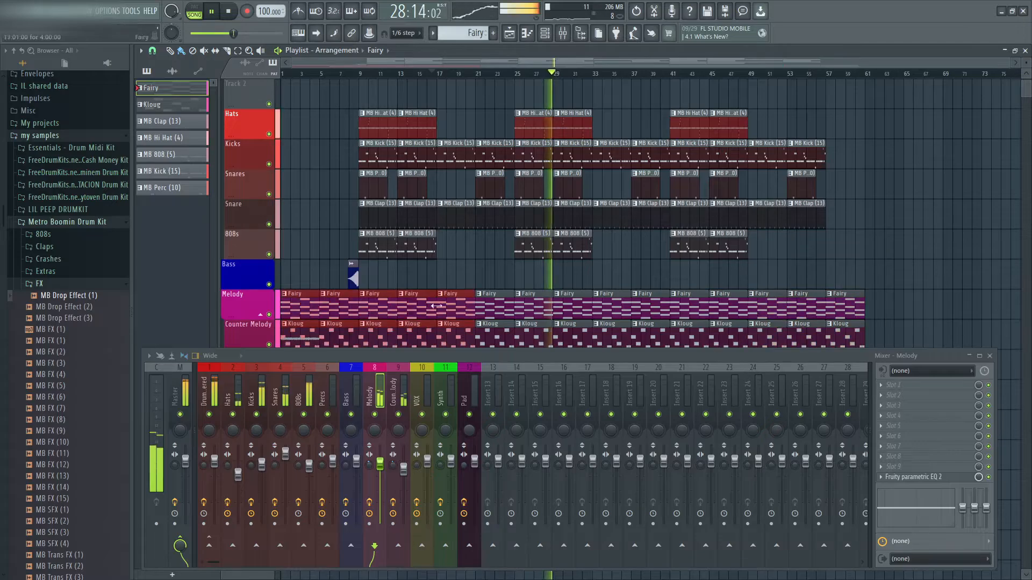
{"action": "left_click_drag", "start_coordinate": [456, 298], "coordinate": [981, 299]}
{"action": "scroll", "coordinate": [781, 310], "scroll_direction": "up", "scroll_amount": 8}
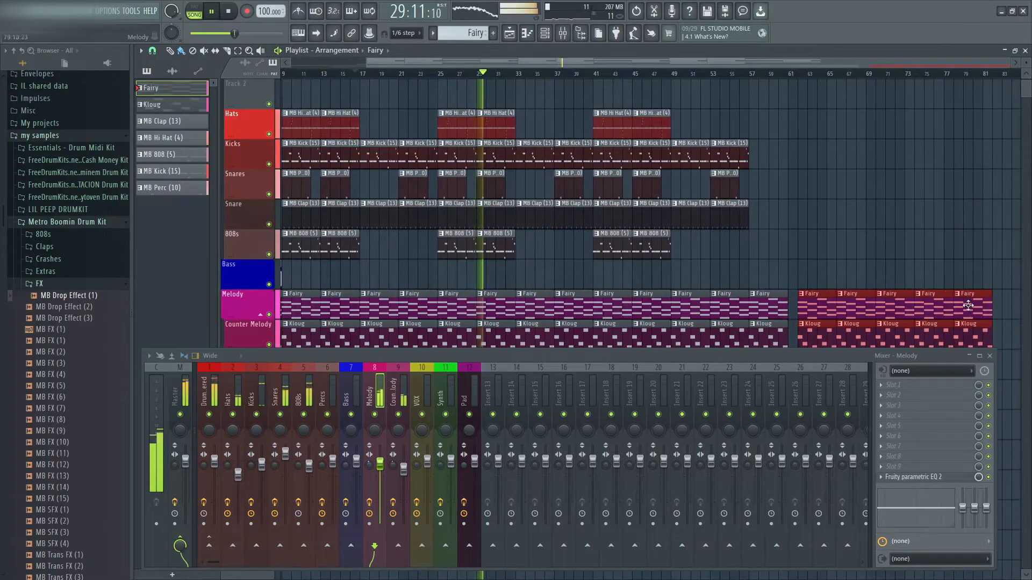
{"action": "scroll", "coordinate": [720, 282], "scroll_direction": "down", "scroll_amount": 8}
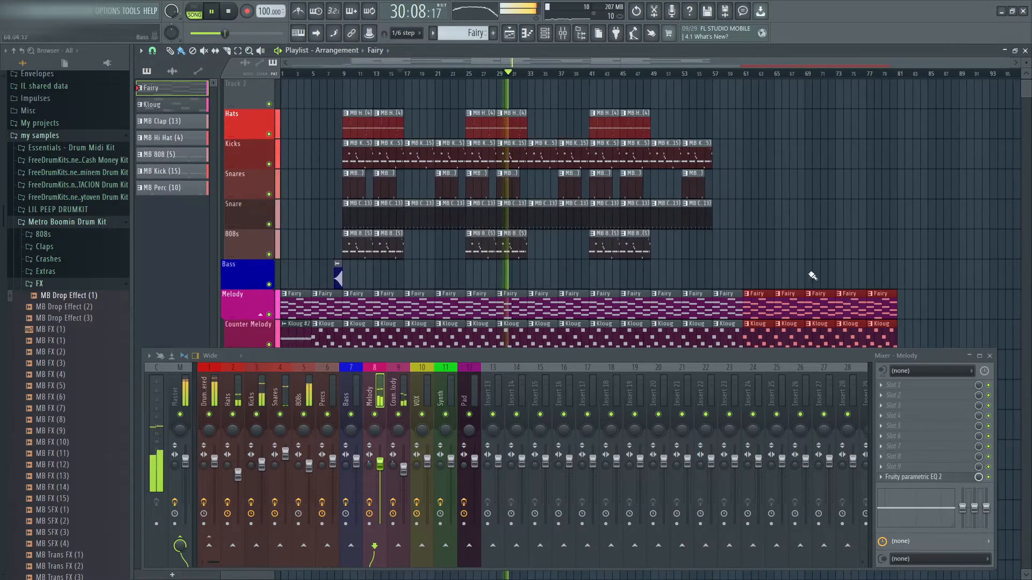
{"action": "right_click", "coordinate": [828, 301]}
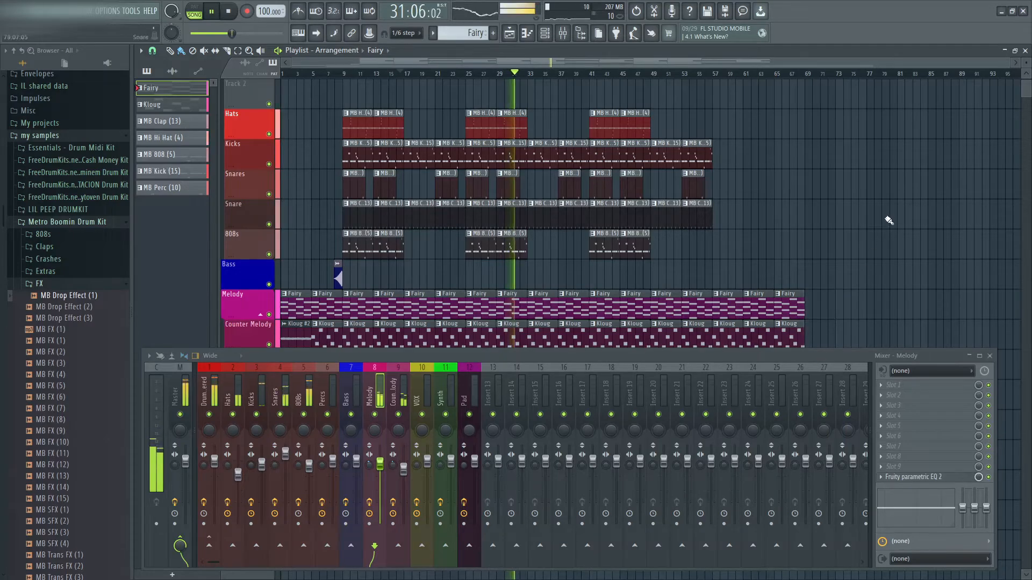
- Examine the outro from the last Kick and Clap clips to the closing Fairy and Kloug #2 clips
{"action": "scroll", "coordinate": [511, 280], "scroll_direction": "up", "scroll_amount": 4}
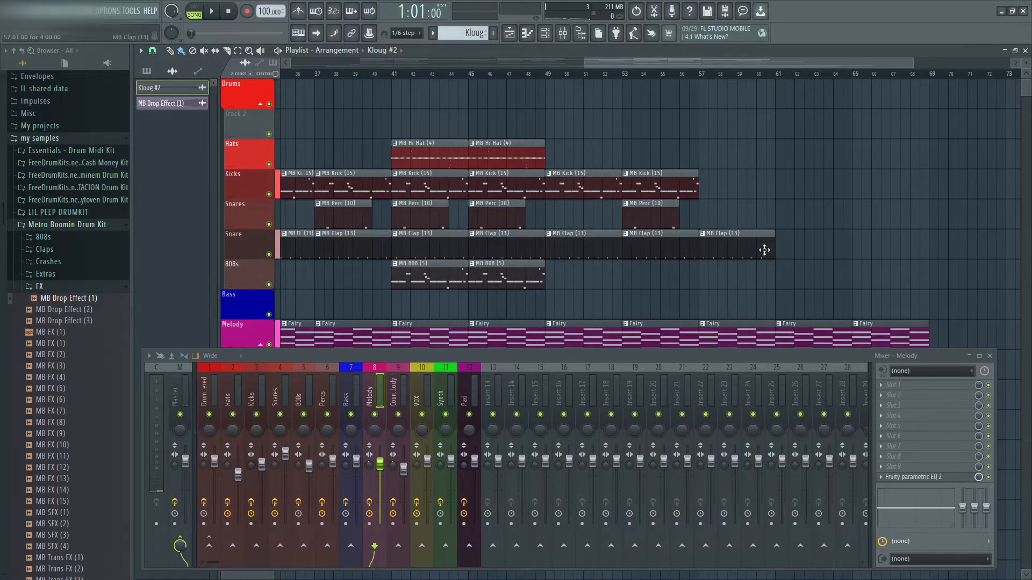
{"action": "scroll", "coordinate": [881, 234], "scroll_direction": "down", "scroll_amount": 3}
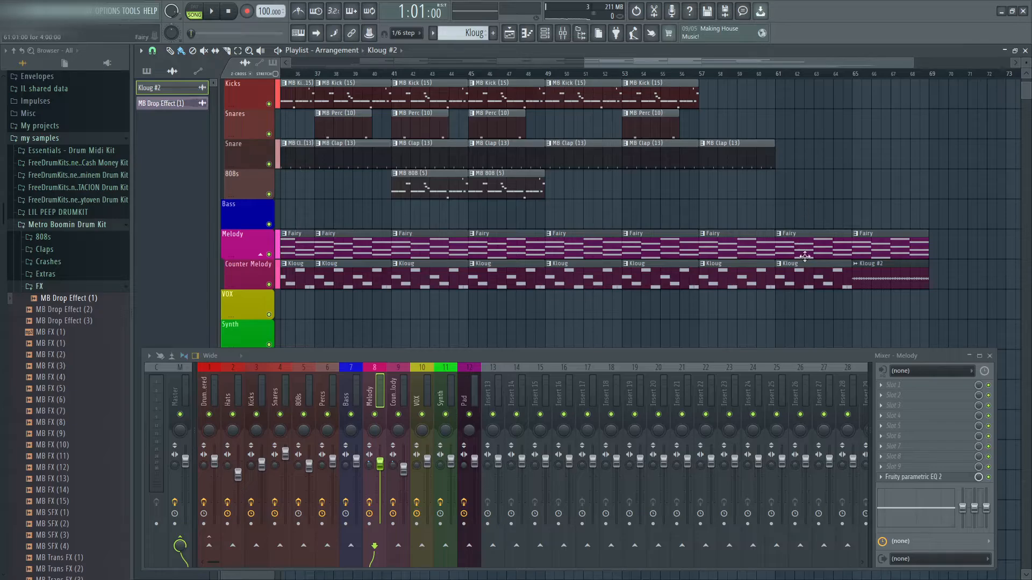
{"action": "scroll", "coordinate": [820, 267], "scroll_direction": "up", "scroll_amount": 3}
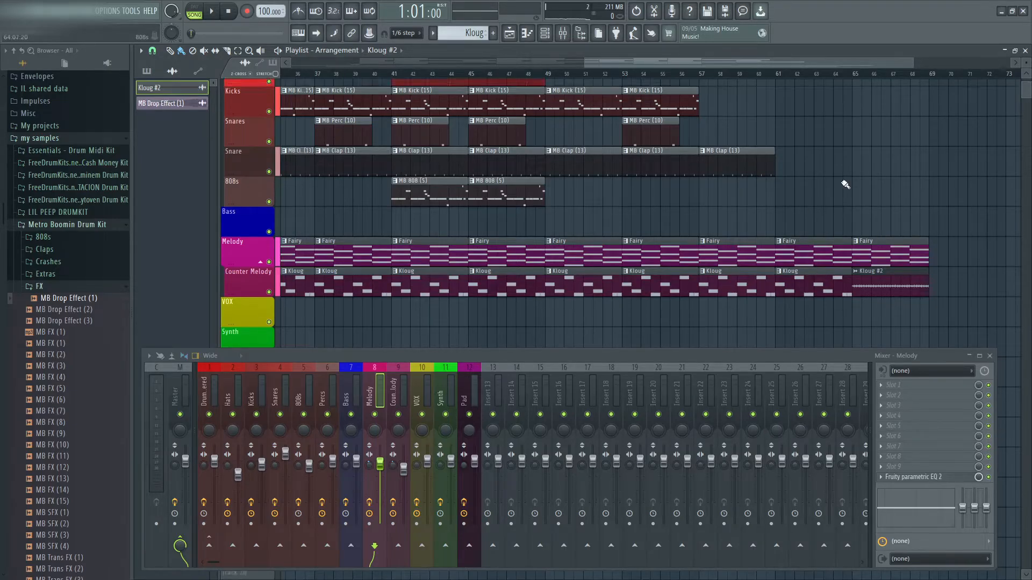
{"action": "scroll", "coordinate": [779, 266], "scroll_direction": "down", "scroll_amount": 2}
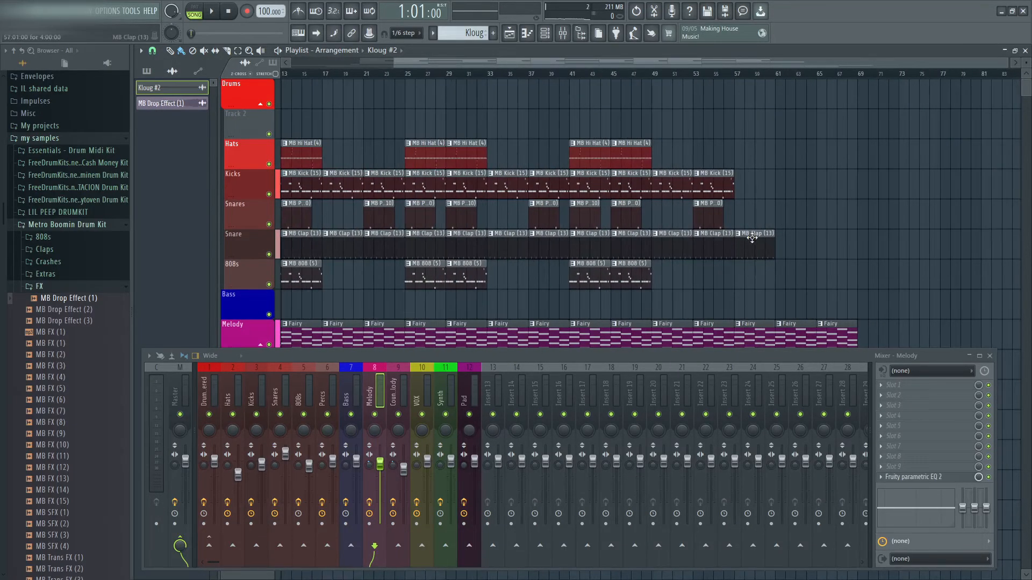
{"action": "scroll", "coordinate": [749, 177], "scroll_direction": "down", "scroll_amount": 1}
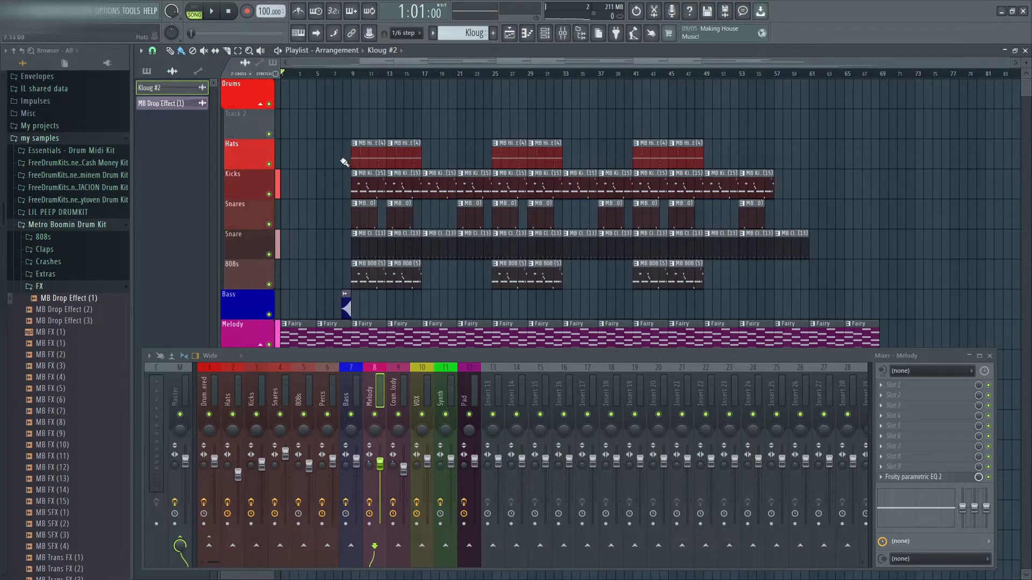
- Select the Hi Hat clips starting at bars 9, 25 and 41 in turn to compare the full drum sections
{"action": "scroll", "coordinate": [371, 155], "scroll_direction": "up", "scroll_amount": 2}
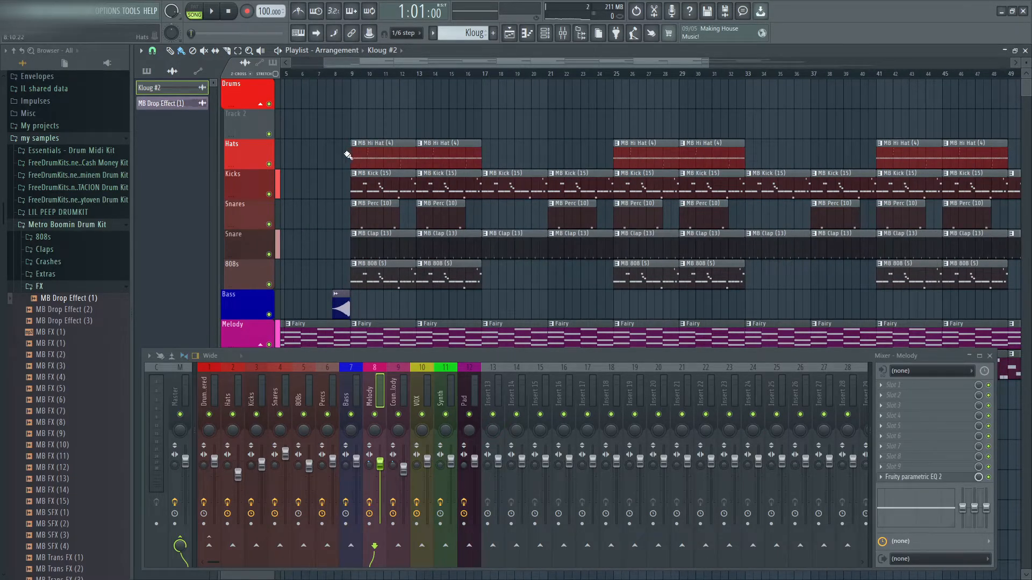
{"action": "left_click_drag", "start_coordinate": [347, 155], "coordinate": [498, 152]}
{"action": "left_click_drag", "start_coordinate": [621, 154], "coordinate": [721, 163]}
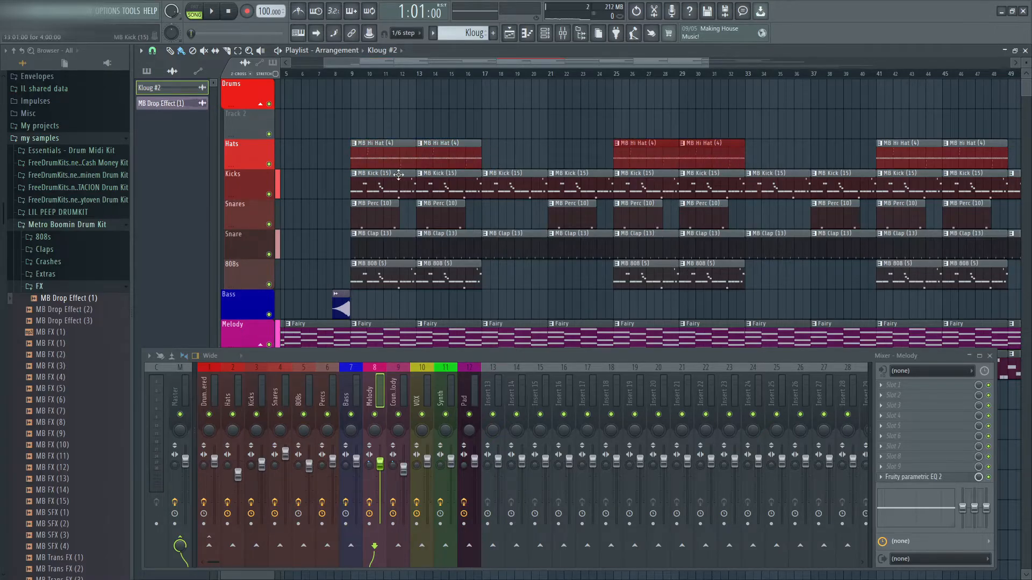
{"action": "scroll", "coordinate": [741, 164], "scroll_direction": "down", "scroll_amount": 2}
{"action": "scroll", "coordinate": [726, 165], "scroll_direction": "up", "scroll_amount": 2}
{"action": "left_click_drag", "start_coordinate": [666, 144], "coordinate": [760, 164]}
{"action": "scroll", "coordinate": [780, 167], "scroll_direction": "down", "scroll_amount": 1}
{"action": "scroll", "coordinate": [780, 168], "scroll_direction": "down", "scroll_amount": 2}
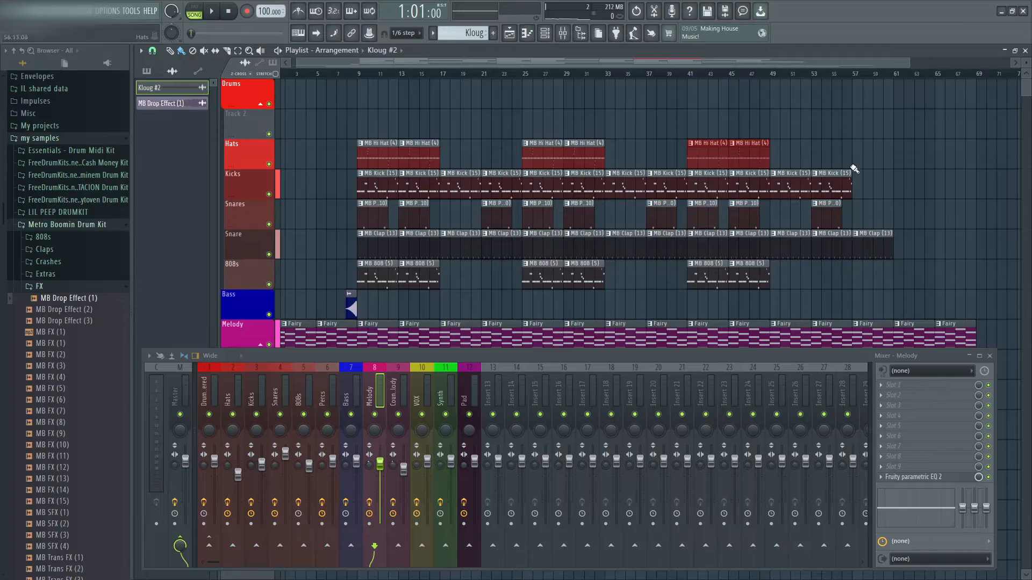
{"action": "scroll", "coordinate": [896, 219], "scroll_direction": "down", "scroll_amount": 2}
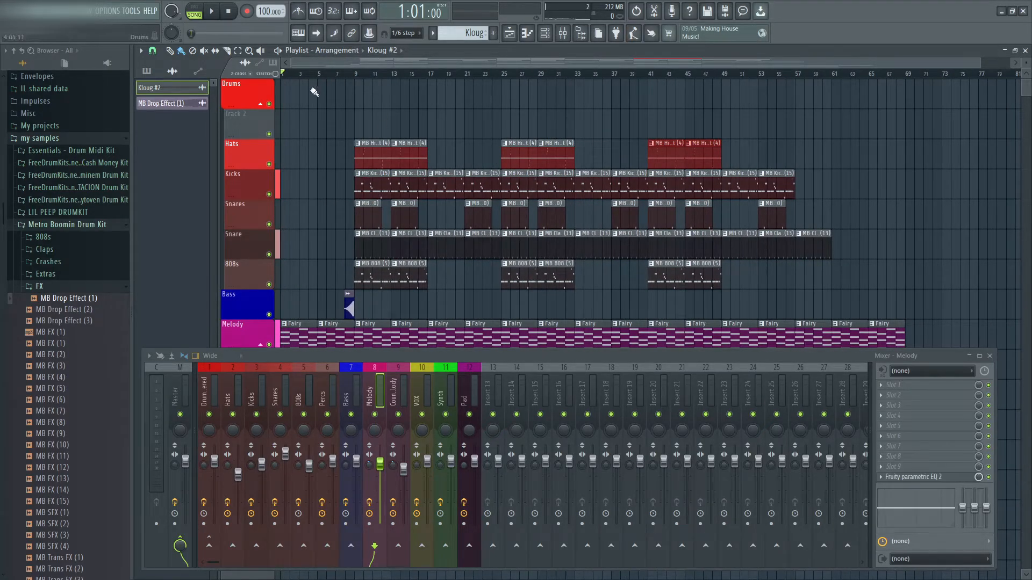
- Move the playhead to bar 9, return it to bar 1 and play the arrangement while reviewing its full layout
{"action": "scroll", "coordinate": [334, 101], "scroll_direction": "down", "scroll_amount": 5}
{"action": "scroll", "coordinate": [349, 108], "scroll_direction": "up", "scroll_amount": 4}
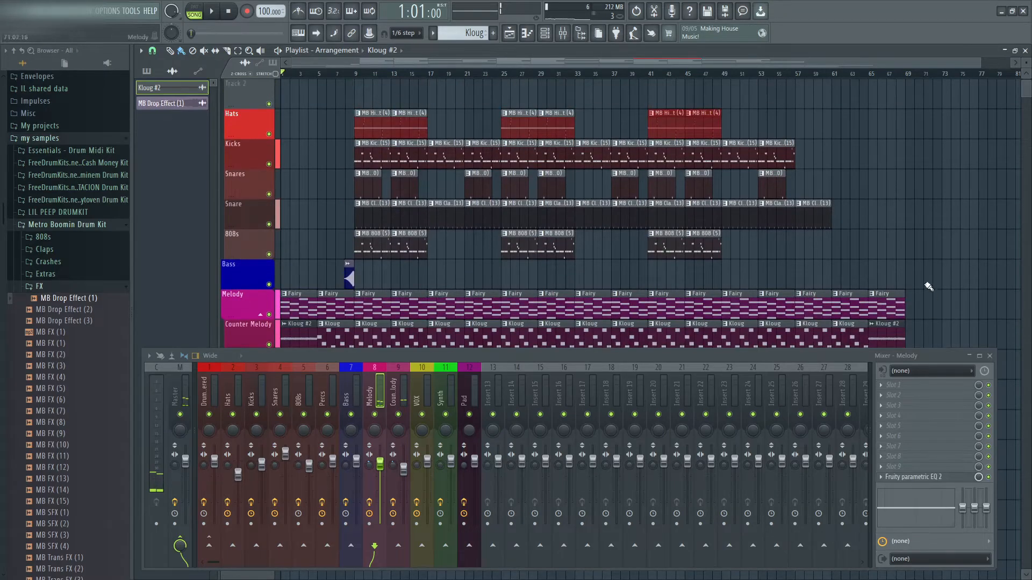
{"action": "left_click", "coordinate": [387, 109]}
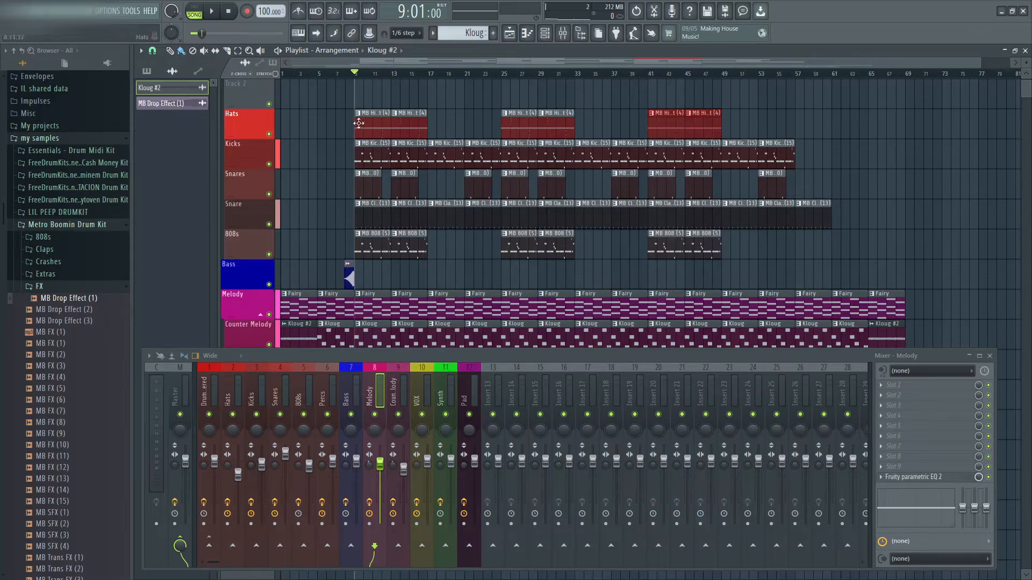
{"action": "left_click", "coordinate": [281, 75]}
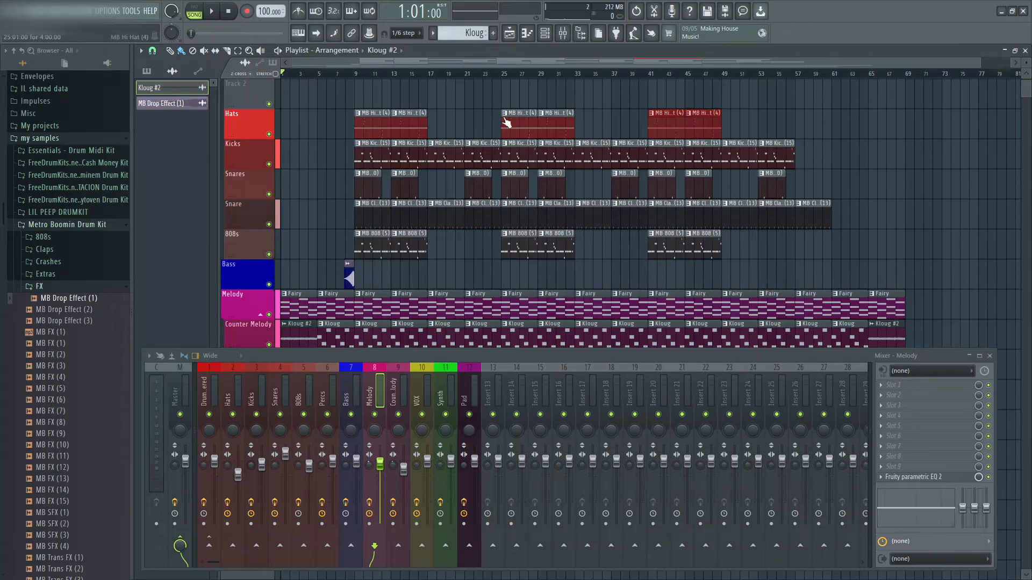
{"action": "key", "text": "space"}
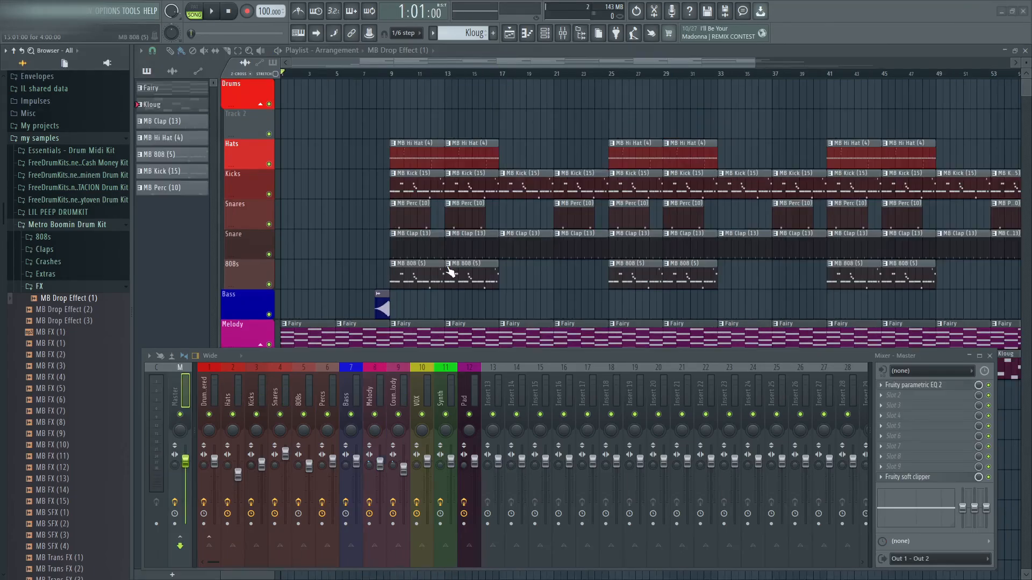
{"action": "scroll", "coordinate": [641, 294], "scroll_direction": "down", "scroll_amount": 2}
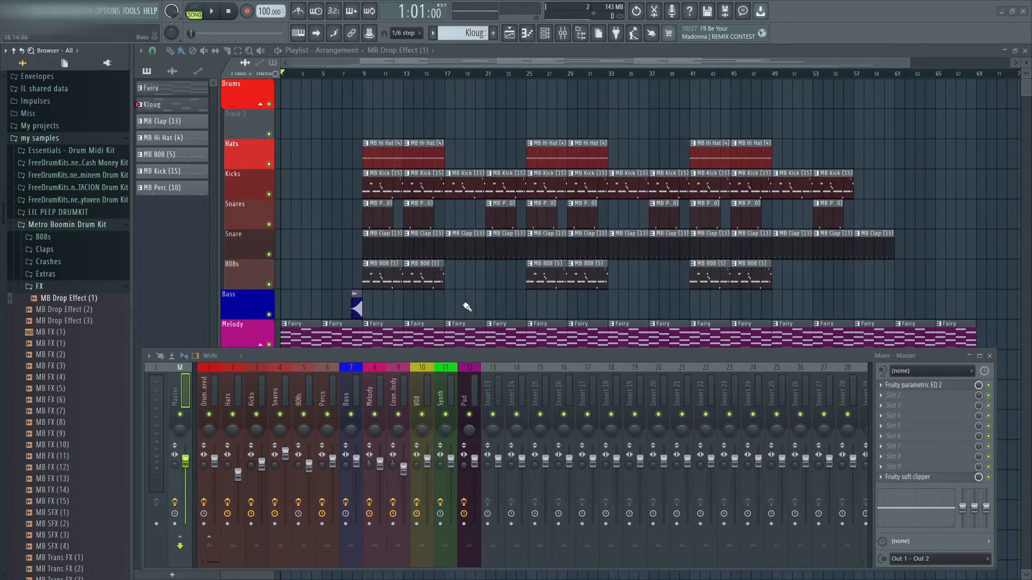